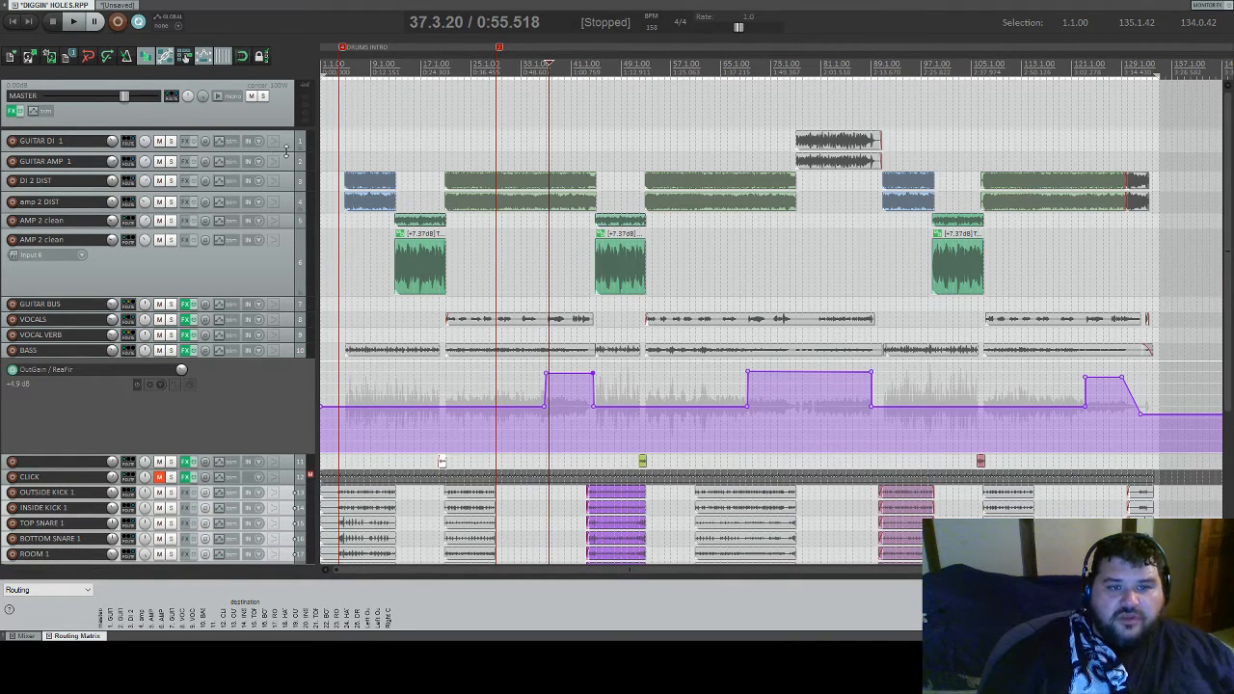
# - Make the GUITAR DI 1 track slightly taller and shrink the second AMP 2 clean track to a compact height
pyautogui.moveTo(289, 152); pyautogui.dragTo(288, 153)
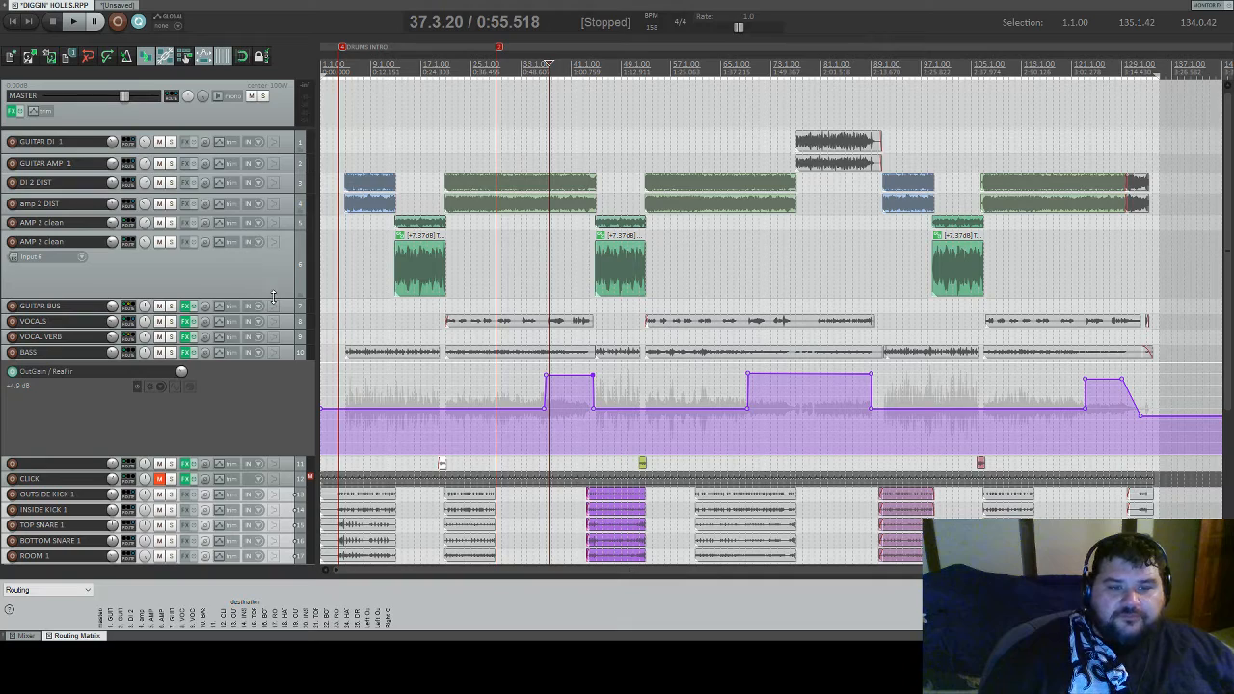
pyautogui.moveTo(273, 297); pyautogui.dragTo(289, 252)
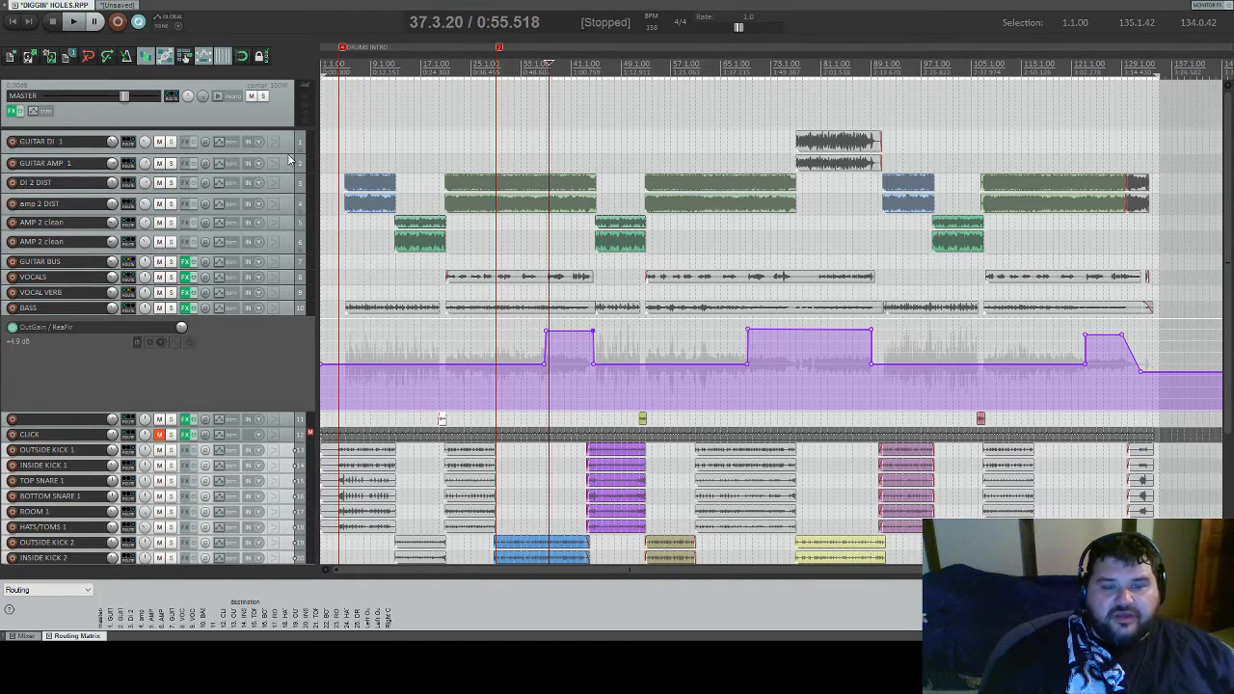
pyautogui.moveTo(289, 152); pyautogui.dragTo(288, 156)
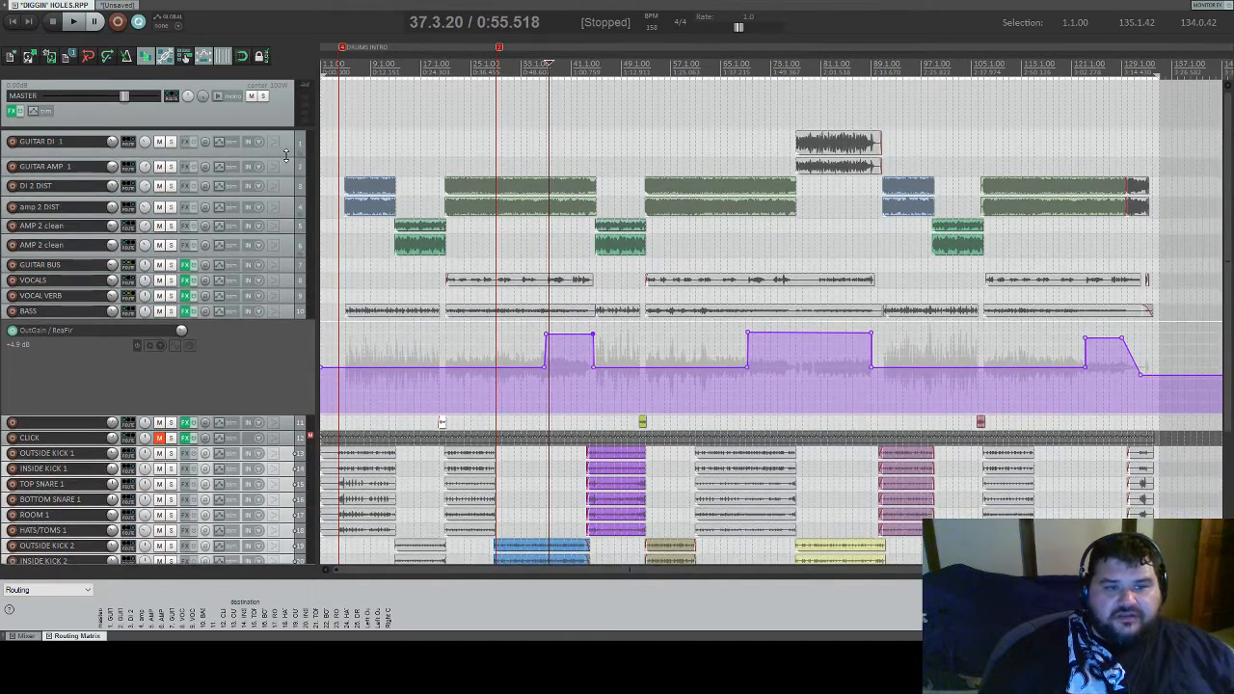
pyautogui.moveTo(111, 155); pyautogui.dragTo(113, 161)
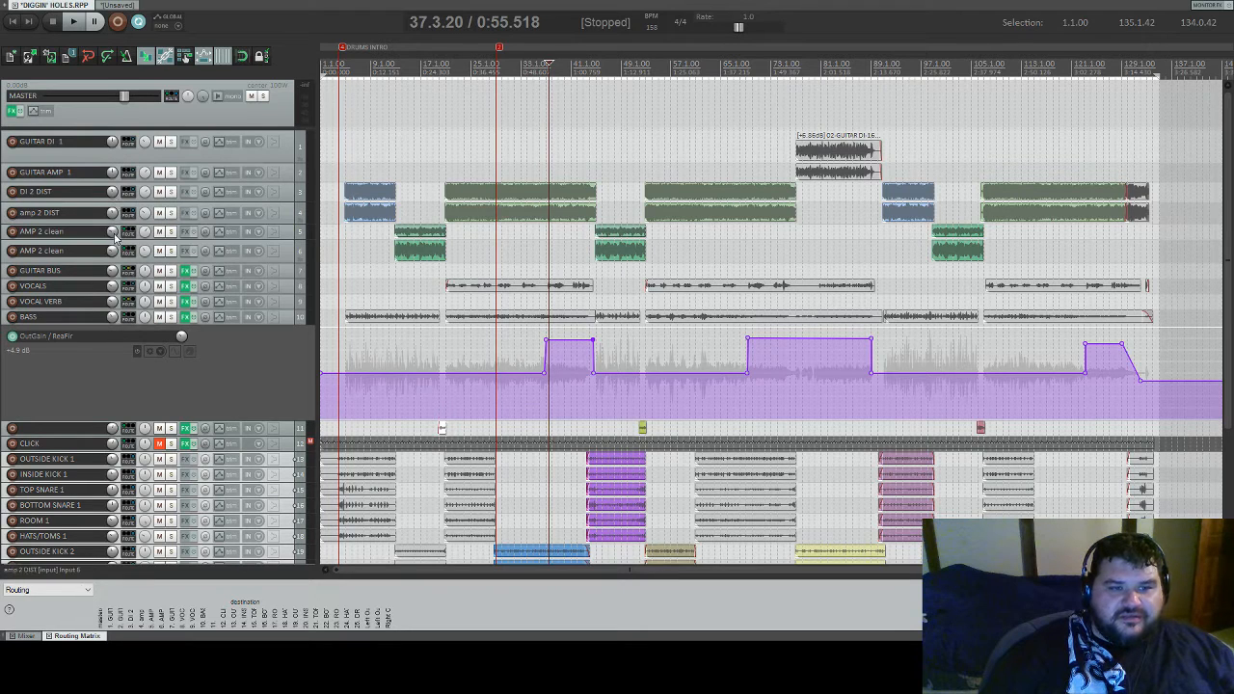
pyautogui.doubleClick(113, 318)
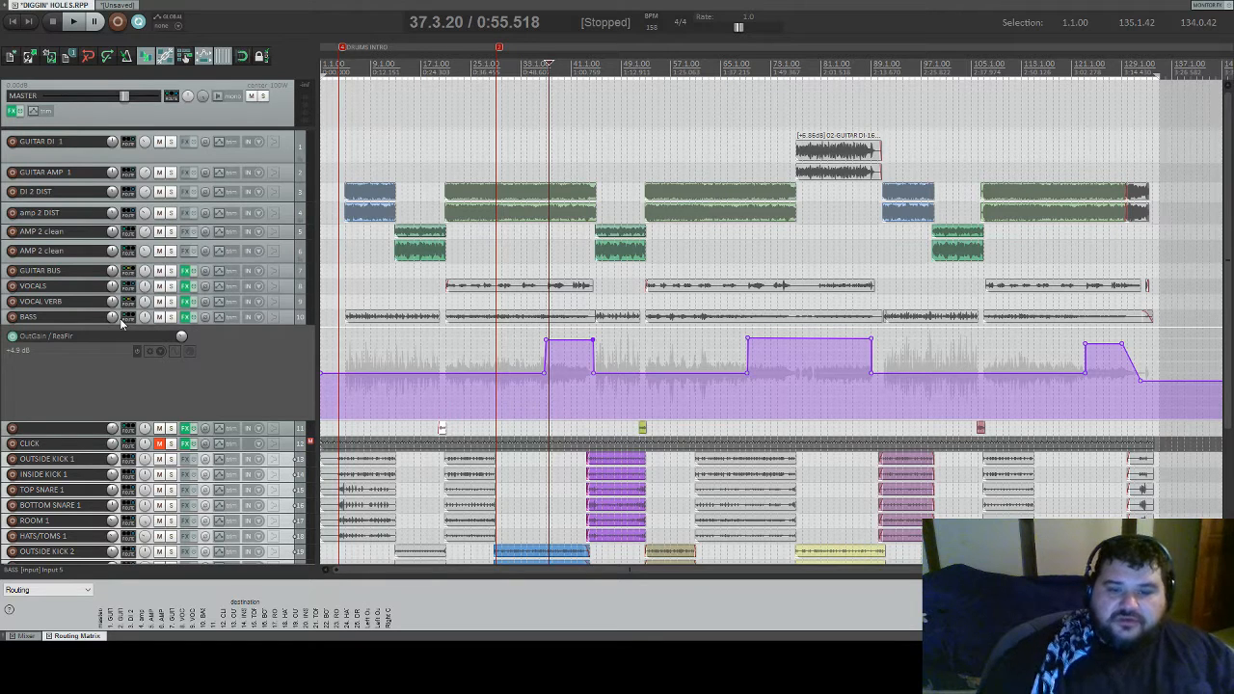
# - Place the edit cursor at 2.3.59 near the project start and examine the opening bars against the whole arrangement
pyautogui.scroll(-2, 602, 204)
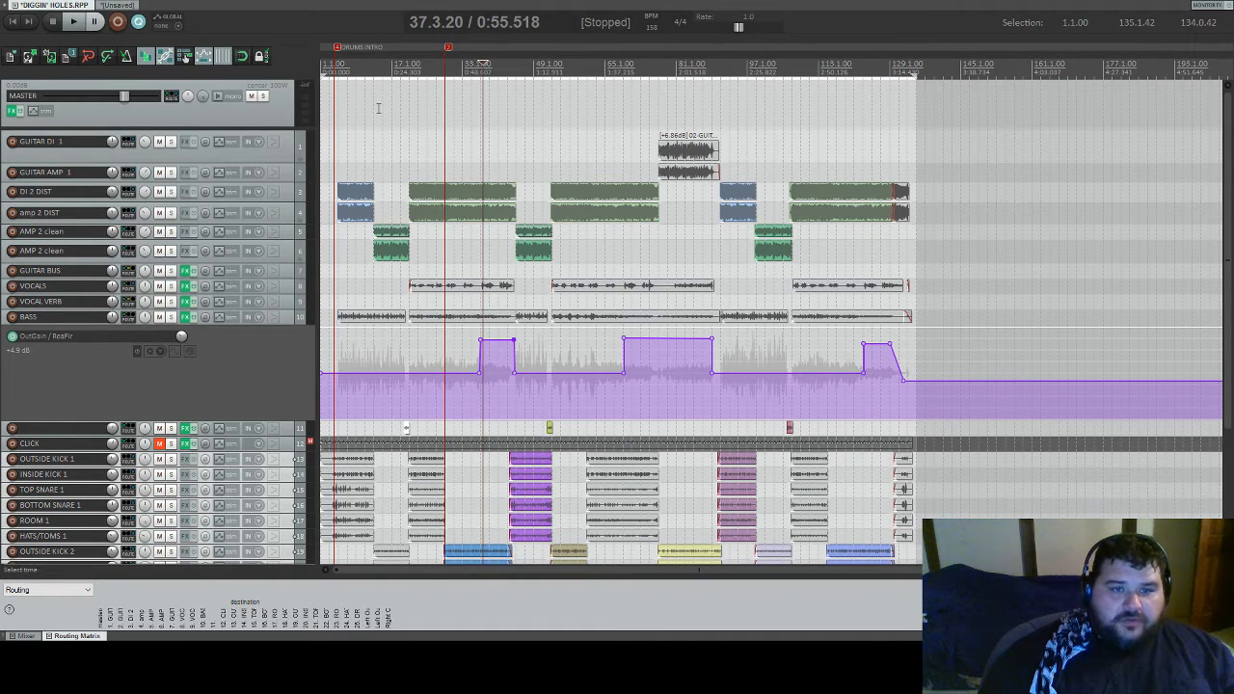
pyautogui.click(331, 66)
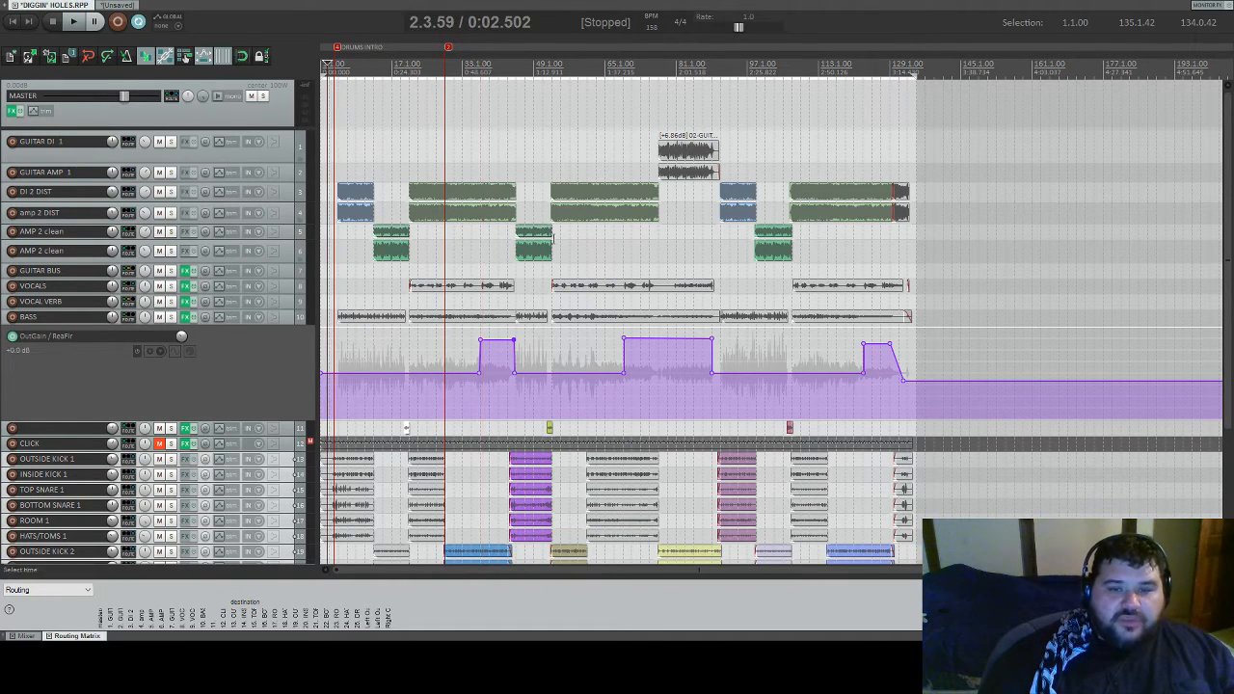
pyautogui.scroll(2, 557, 242)
pyautogui.scroll(6, 509, 234)
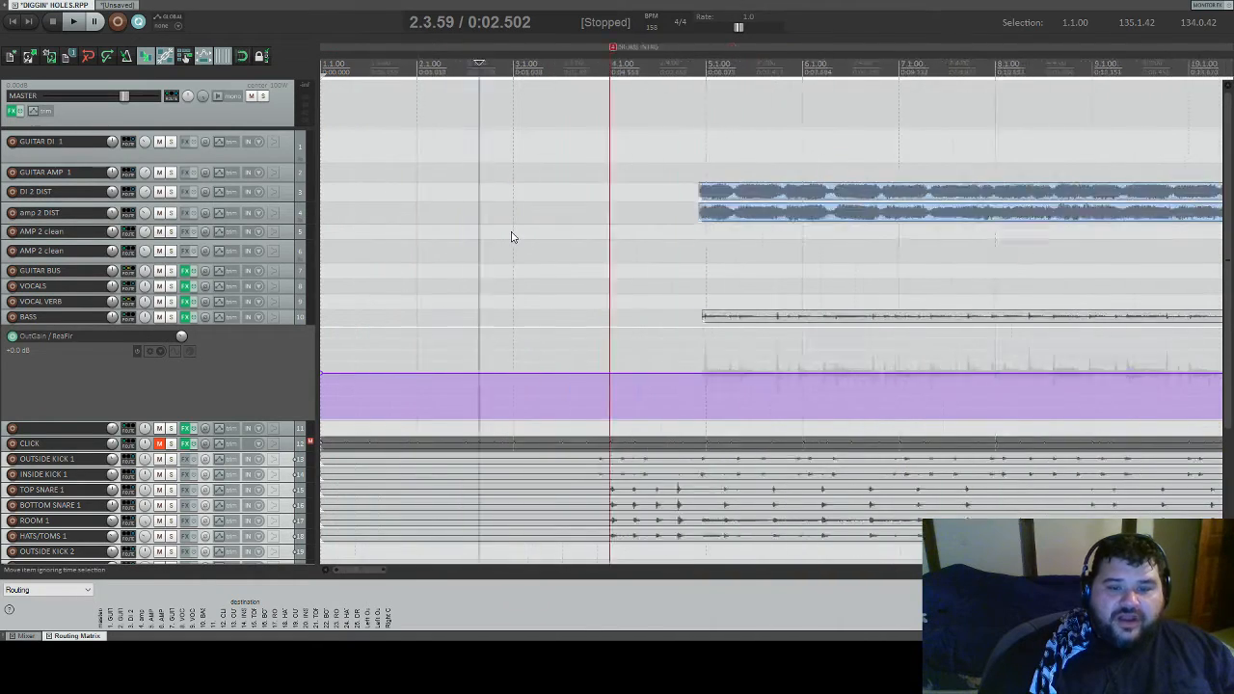
pyautogui.scroll(-3, 509, 234)
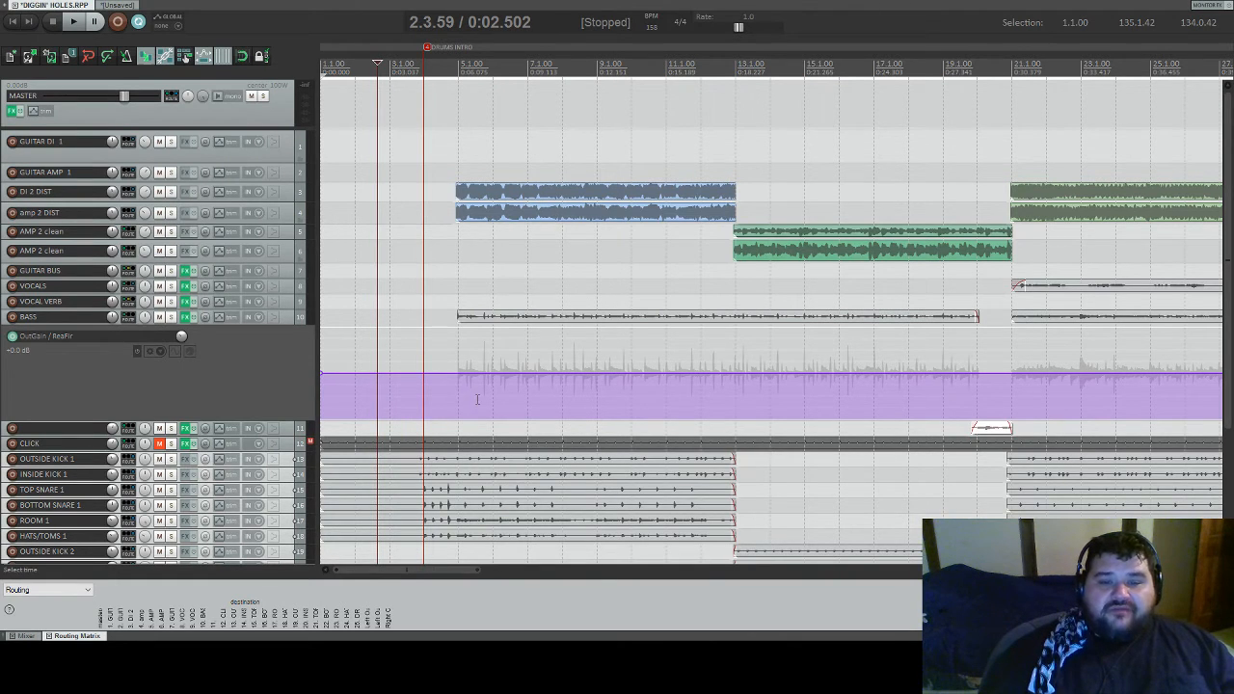
pyautogui.scroll(-5, 476, 399)
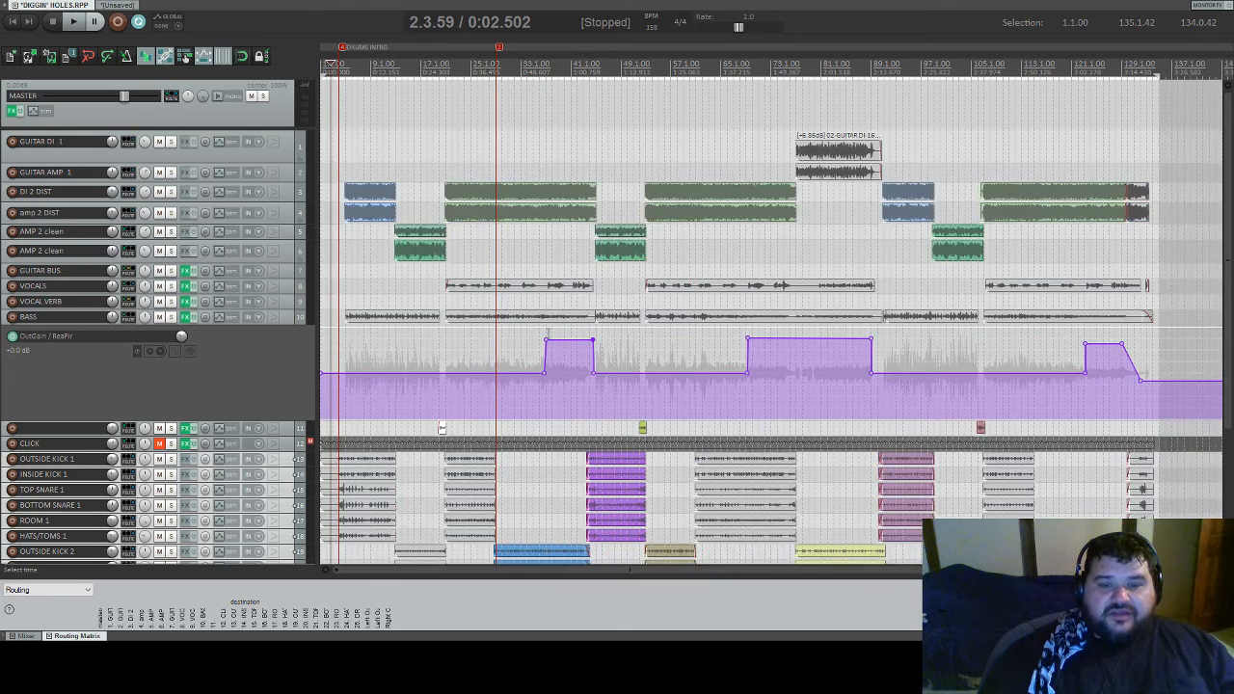
# - Select the boundary points of the first raised section in the BASS track's ReaFir OutGain envelope
pyautogui.click(592, 373)
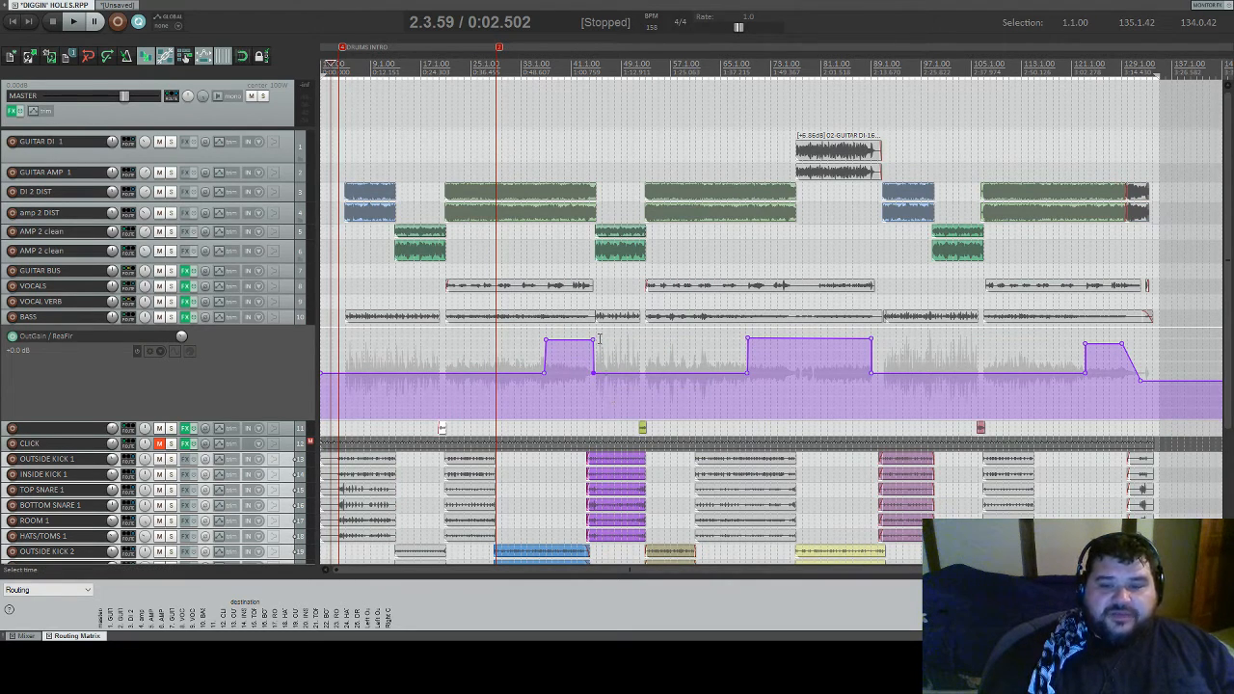
pyautogui.click(546, 340)
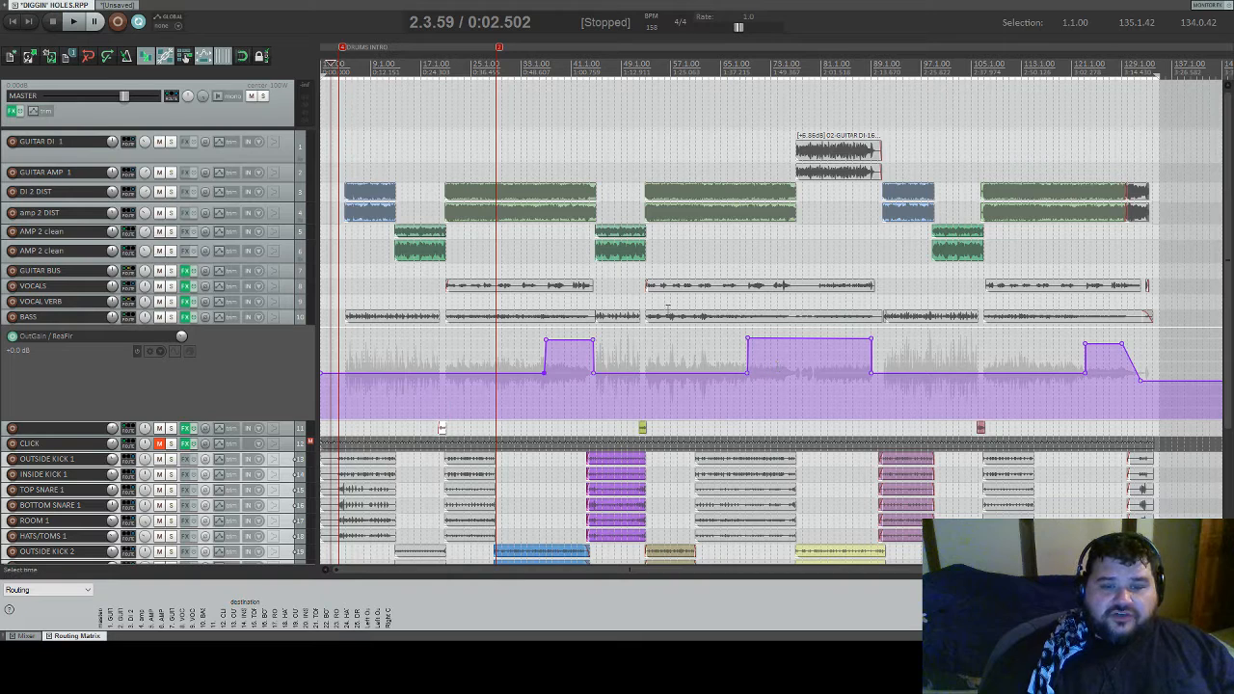
pyautogui.scroll(3, 728, 224)
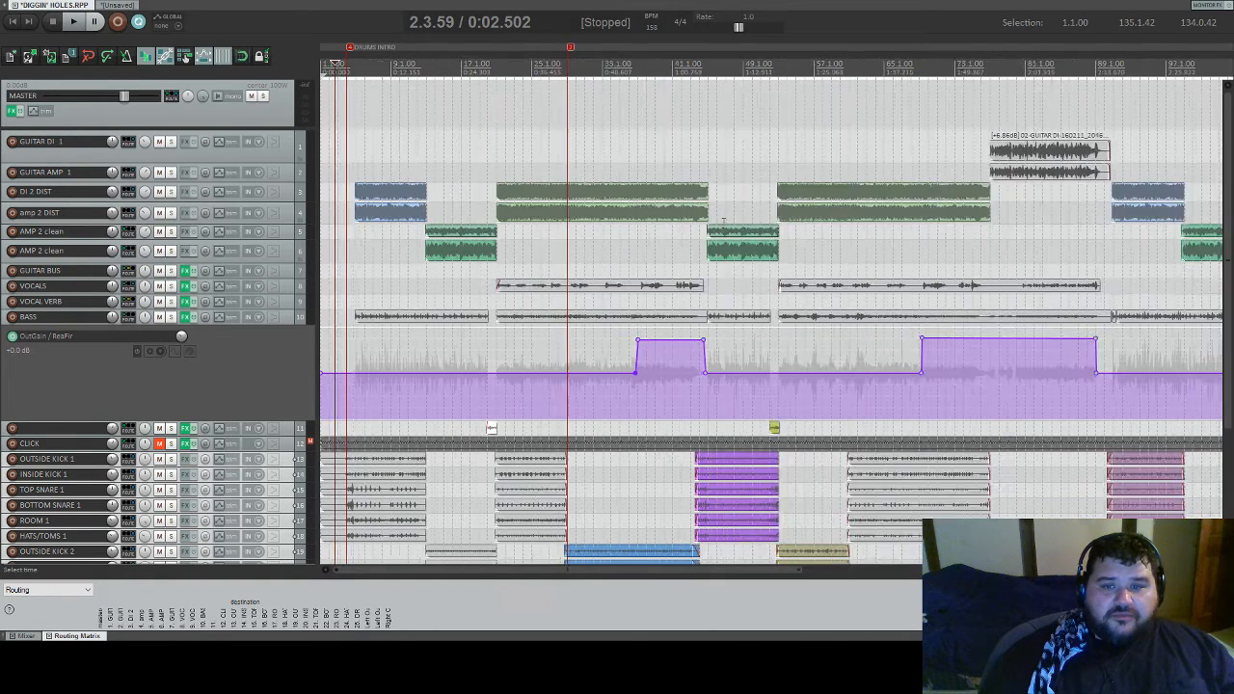
# - Shrink the DI 2 DIST, amp 2 DIST and GUITAR DI 1 tracks to a compact height
pyautogui.moveTo(282, 222); pyautogui.dragTo(283, 196)
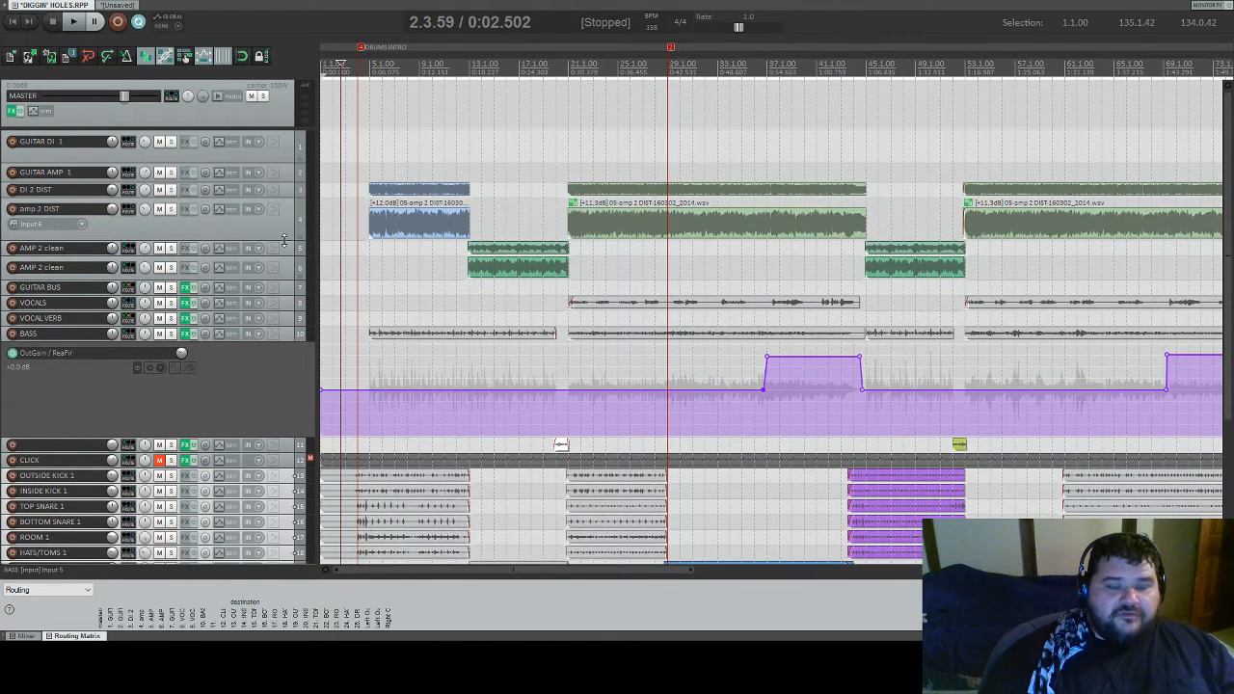
pyautogui.moveTo(285, 239); pyautogui.dragTo(285, 198)
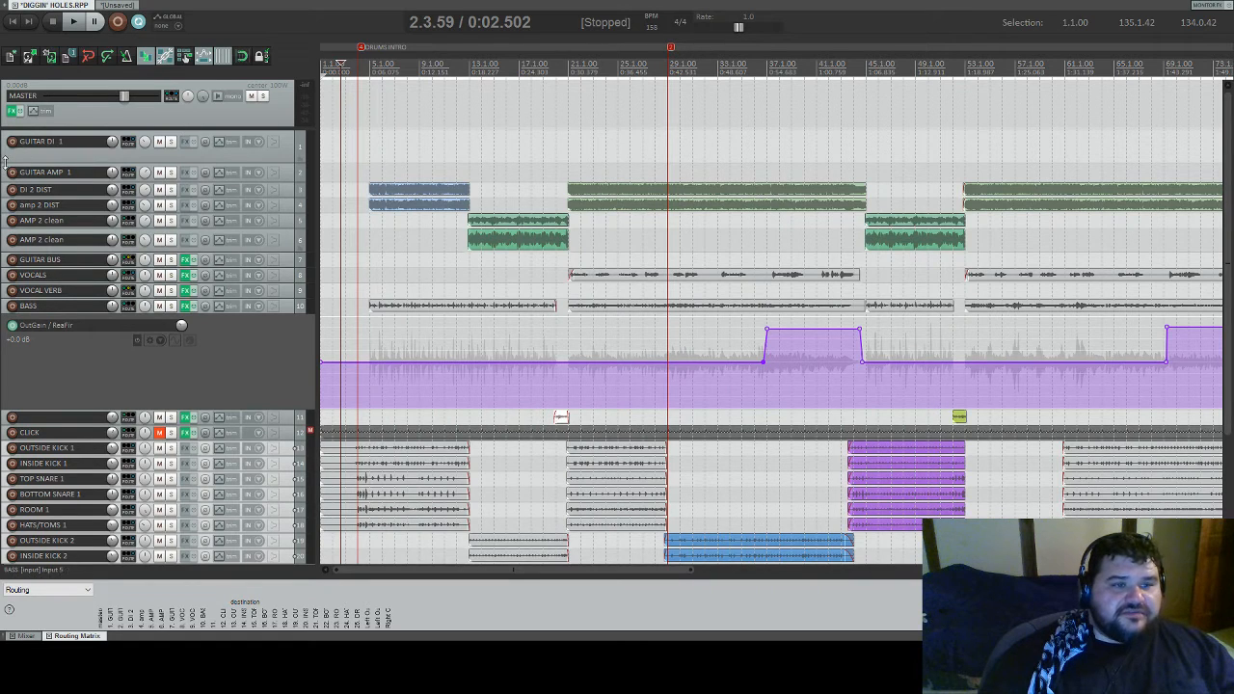
pyautogui.moveTo(6, 159); pyautogui.dragTo(10, 147)
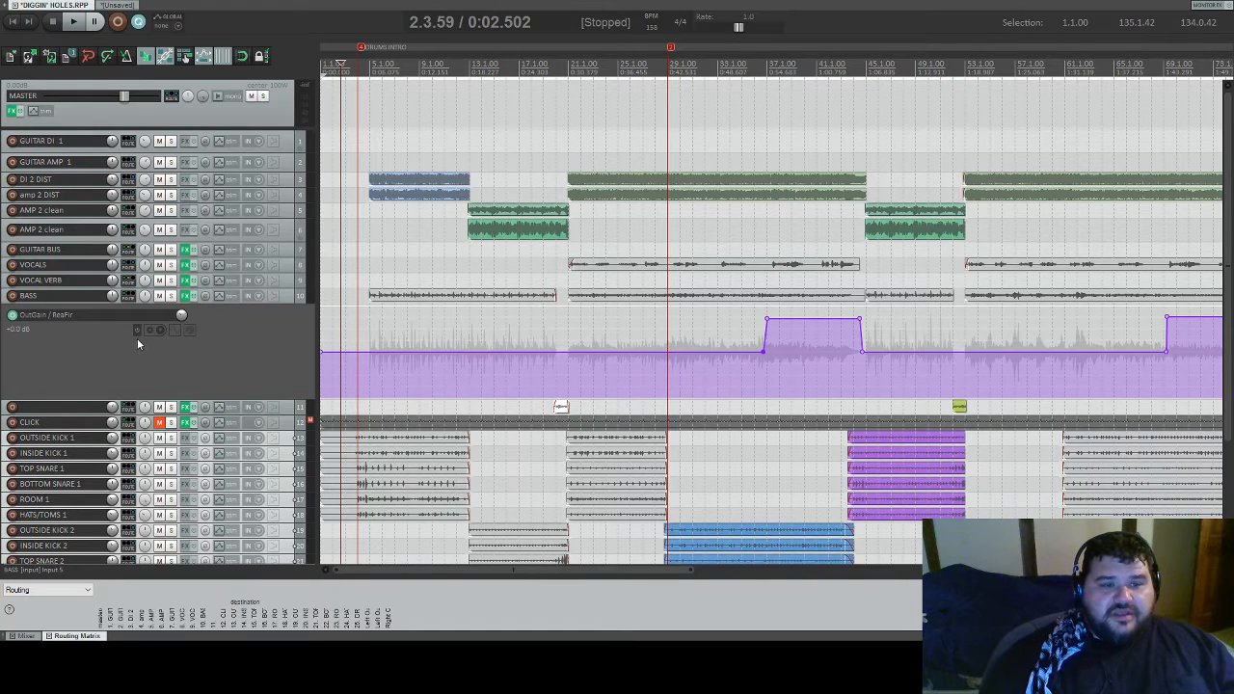
# - Look over the full track list, from the guitars through both drum sets down to DRUM BUS
pyautogui.scroll(-1, 137, 343)
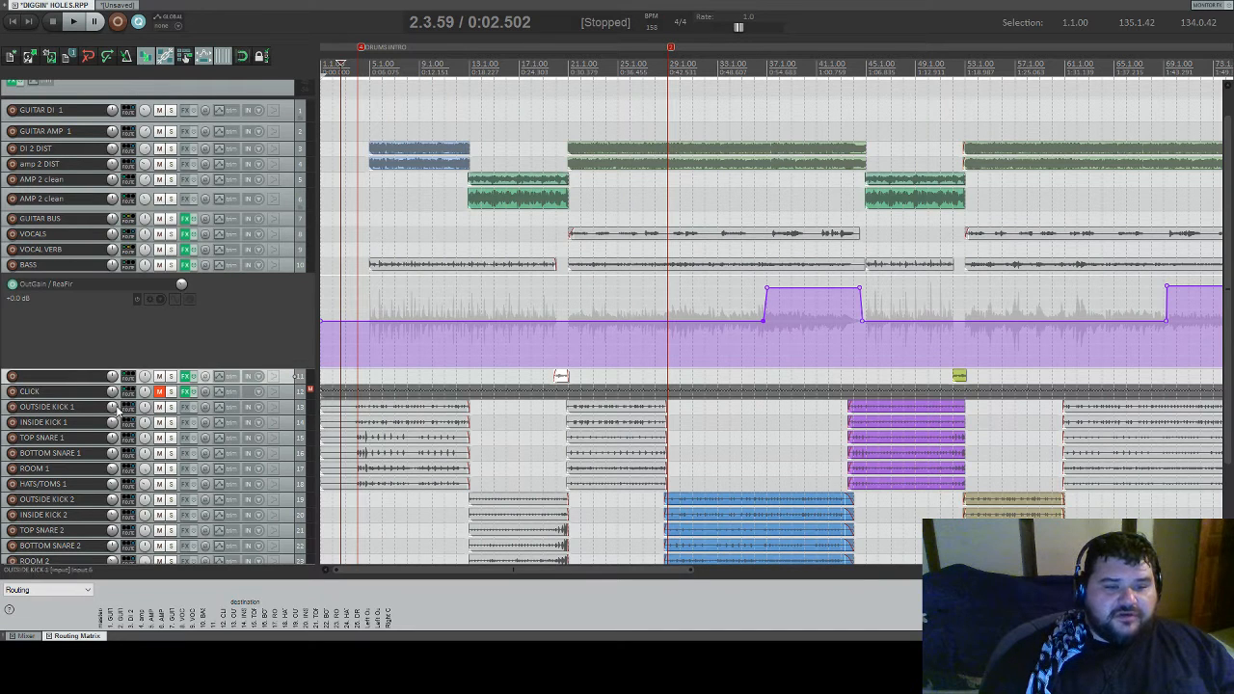
pyautogui.scroll(-1, 118, 404)
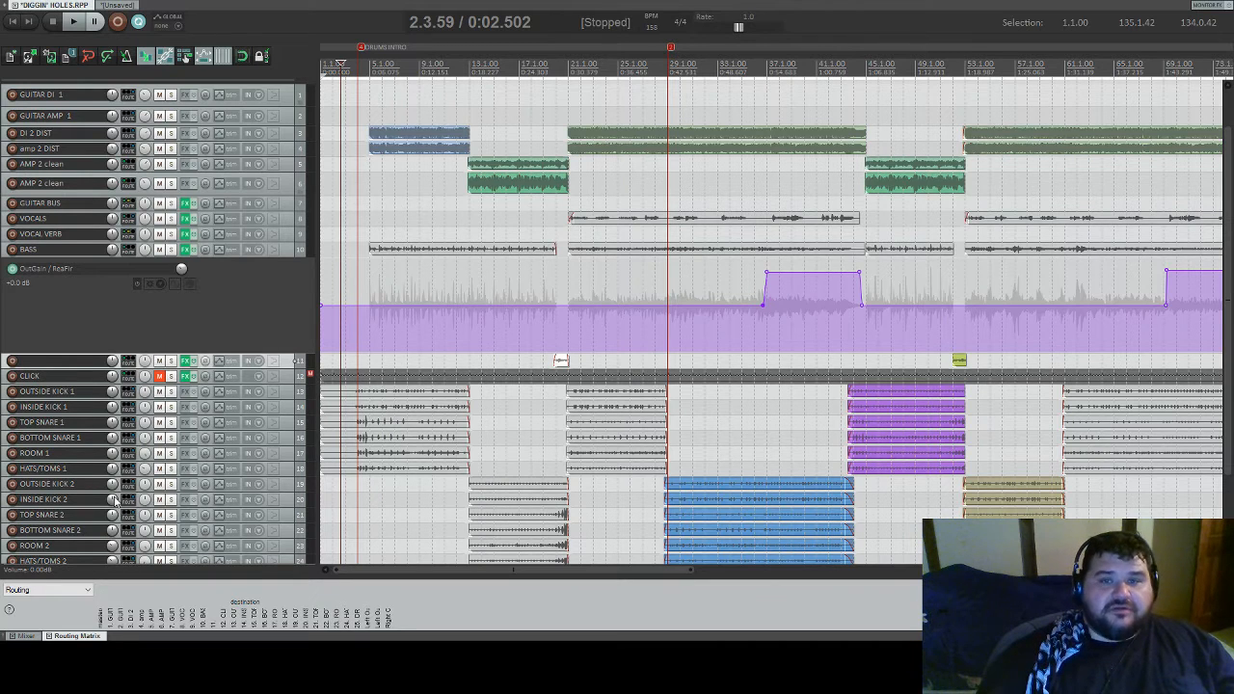
pyautogui.scroll(-2, 114, 500)
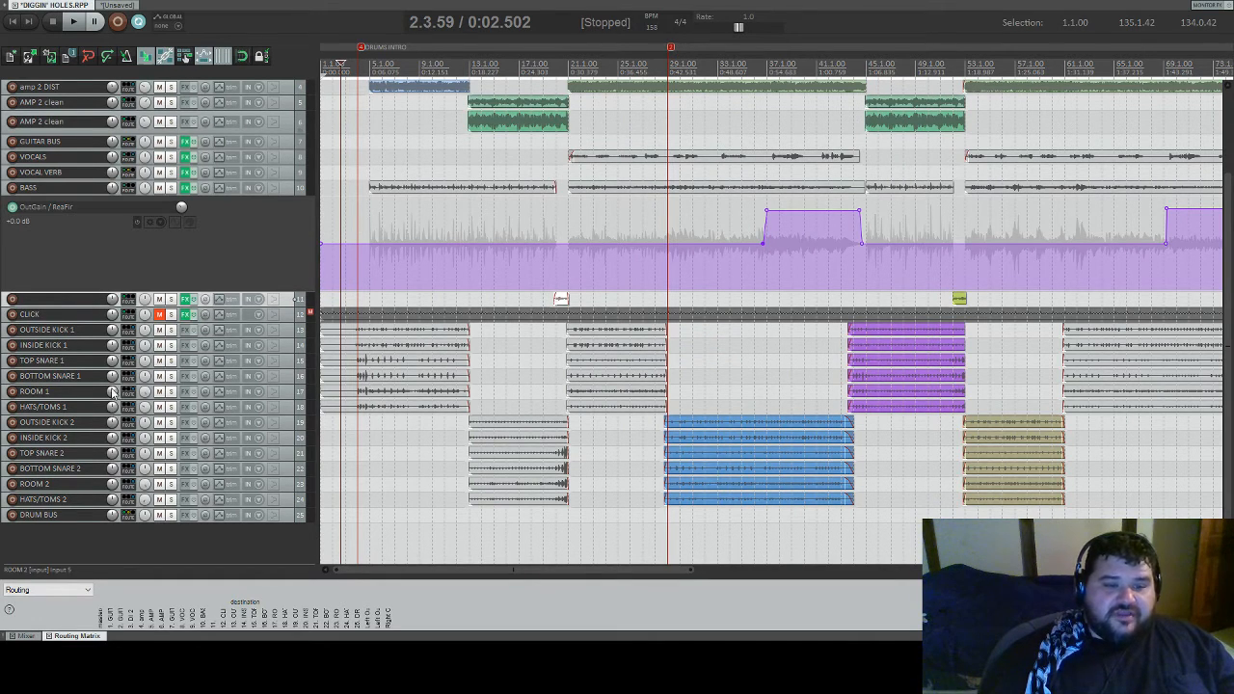
pyautogui.scroll(4, 111, 294)
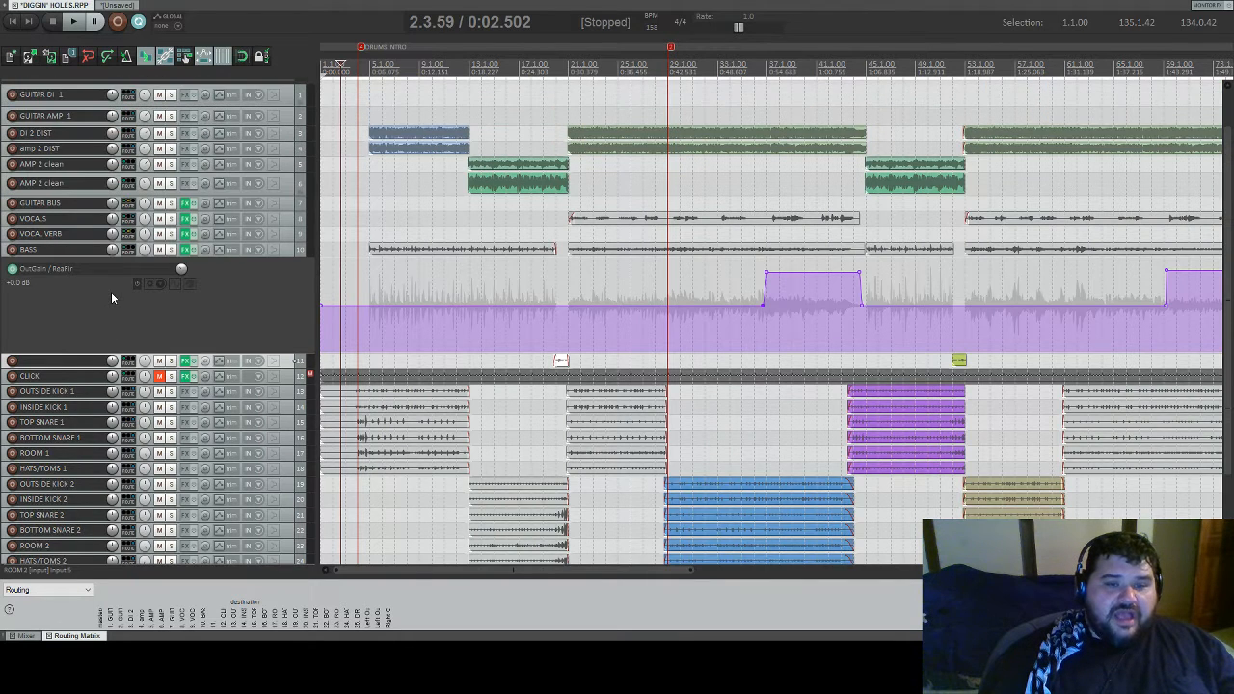
pyautogui.scroll(1, 111, 297)
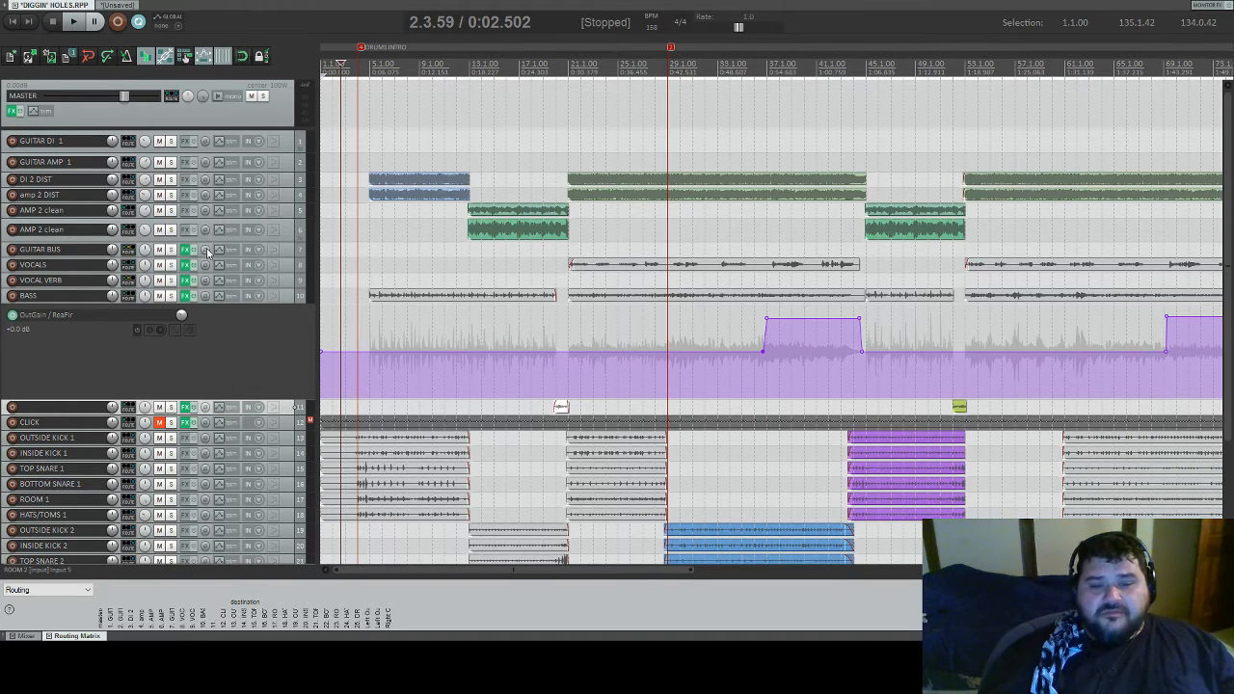
pyautogui.scroll(-3, 292, 445)
pyautogui.scroll(-2, 291, 445)
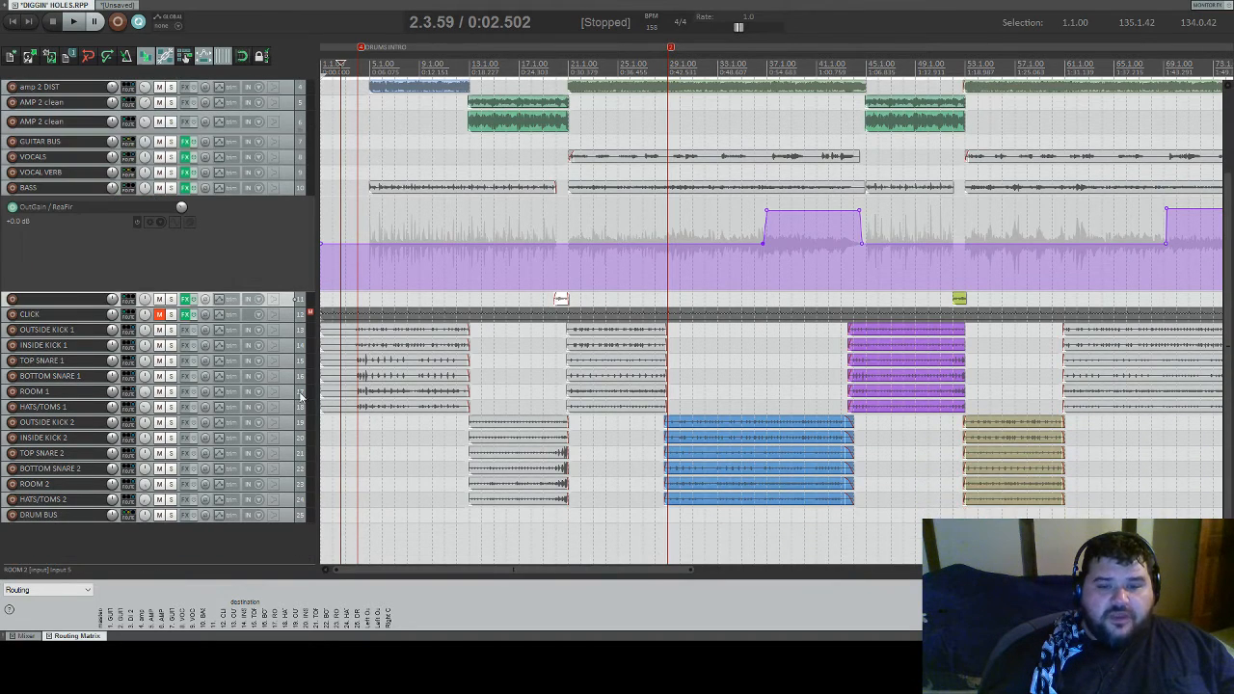
# - Enlarge the OUTSIDE KICK 1 track to view its waveform and return it to a compact height
pyautogui.moveTo(287, 335); pyautogui.dragTo(288, 398)
pyautogui.moveTo(291, 425); pyautogui.dragTo(301, 332)
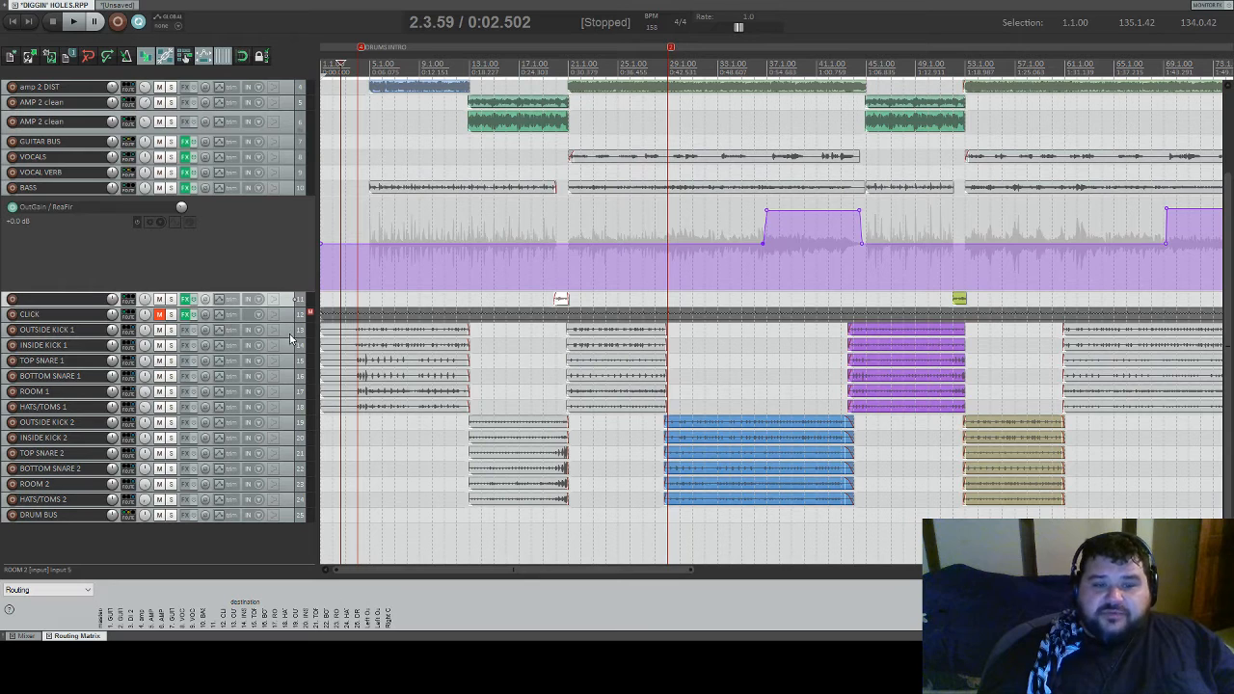
pyautogui.scroll(1, 288, 338)
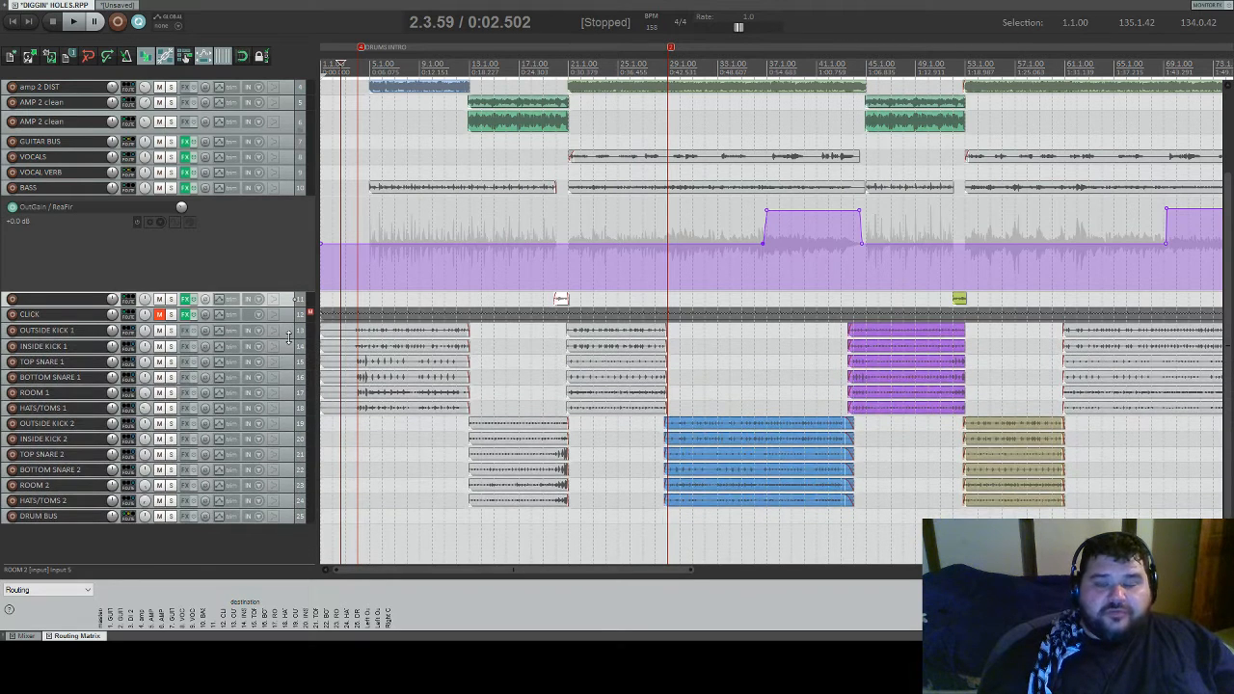
pyautogui.scroll(3, 287, 337)
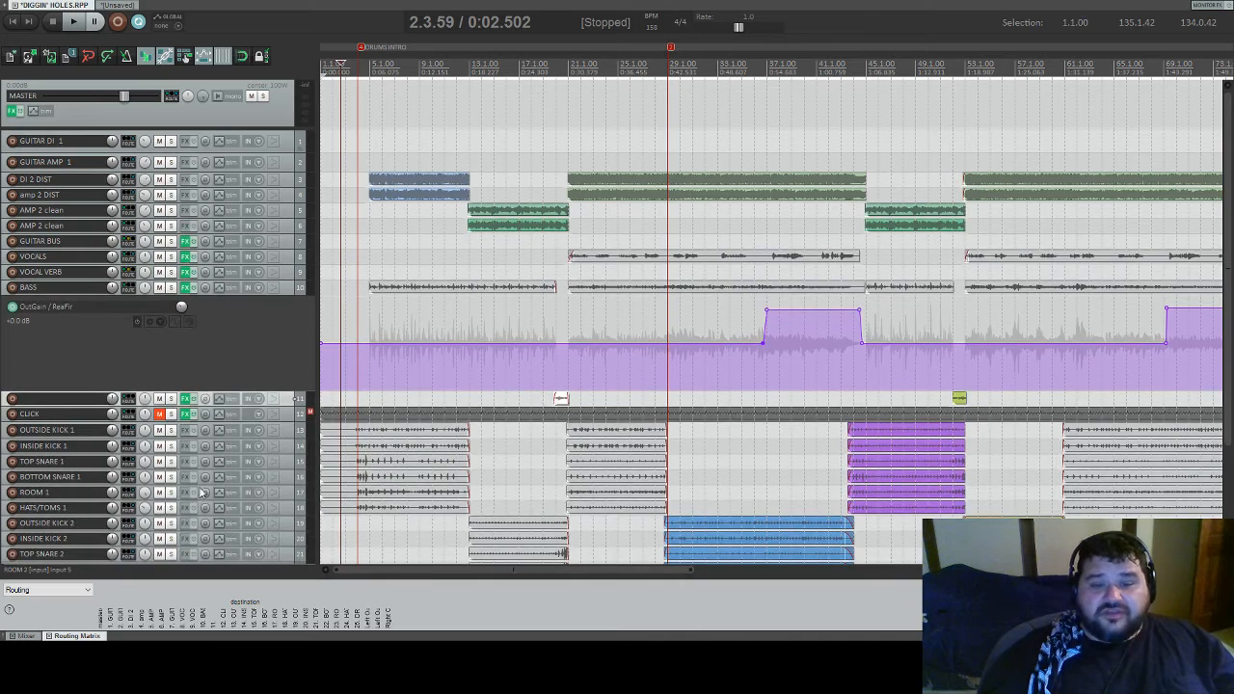
# - Expand the OUTSIDE KICK 1 track to a large height and select its first item with the cursor at 10.1.96
pyautogui.scroll(-1, 218, 482)
pyautogui.scroll(-2, 218, 482)
pyautogui.scroll(6, 524, 414)
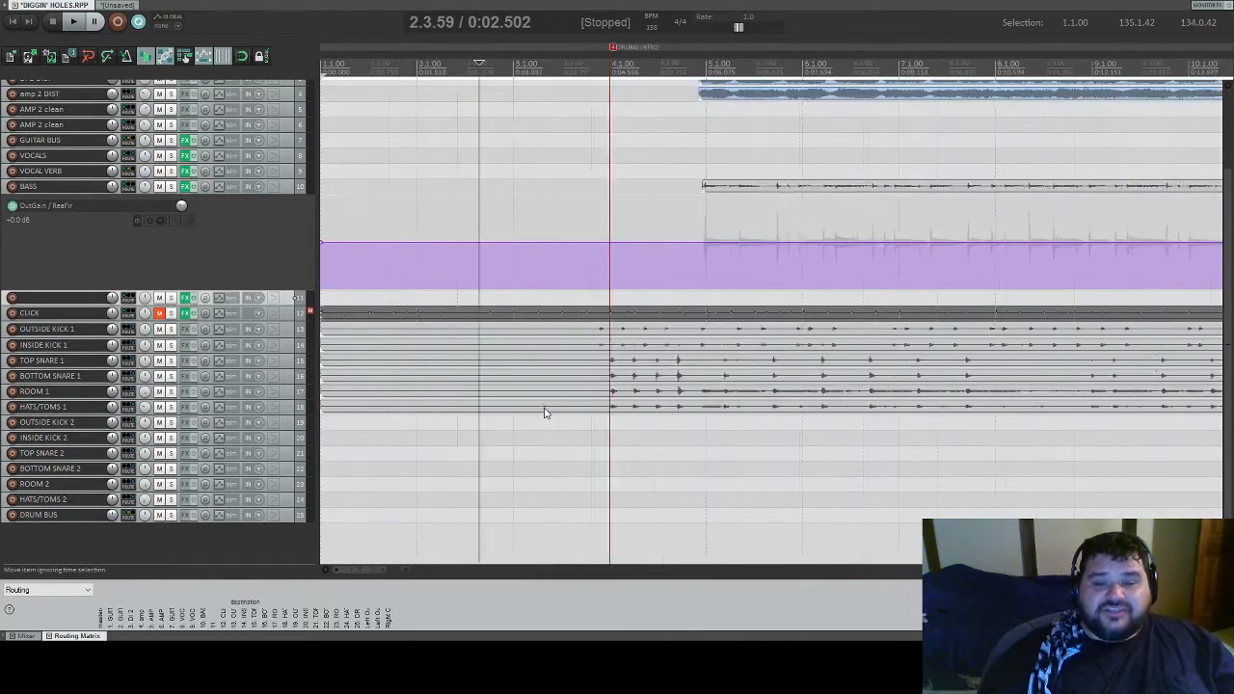
pyautogui.scroll(-2, 524, 414)
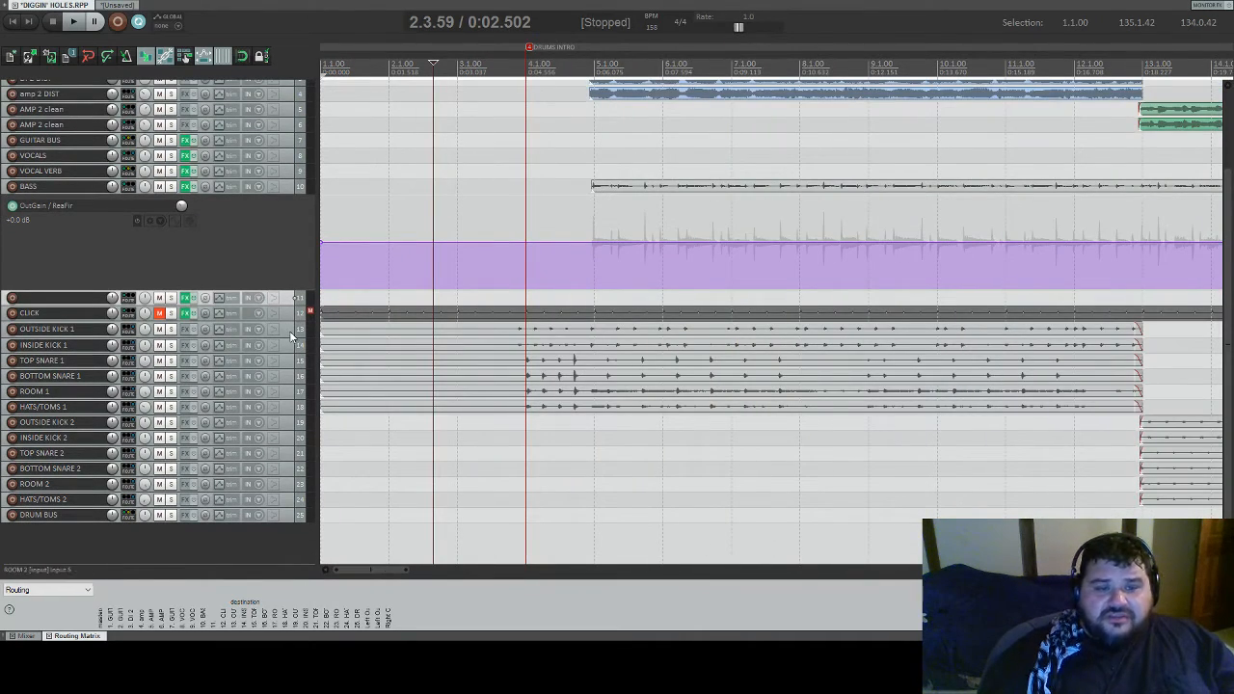
pyautogui.moveTo(287, 335); pyautogui.dragTo(287, 490)
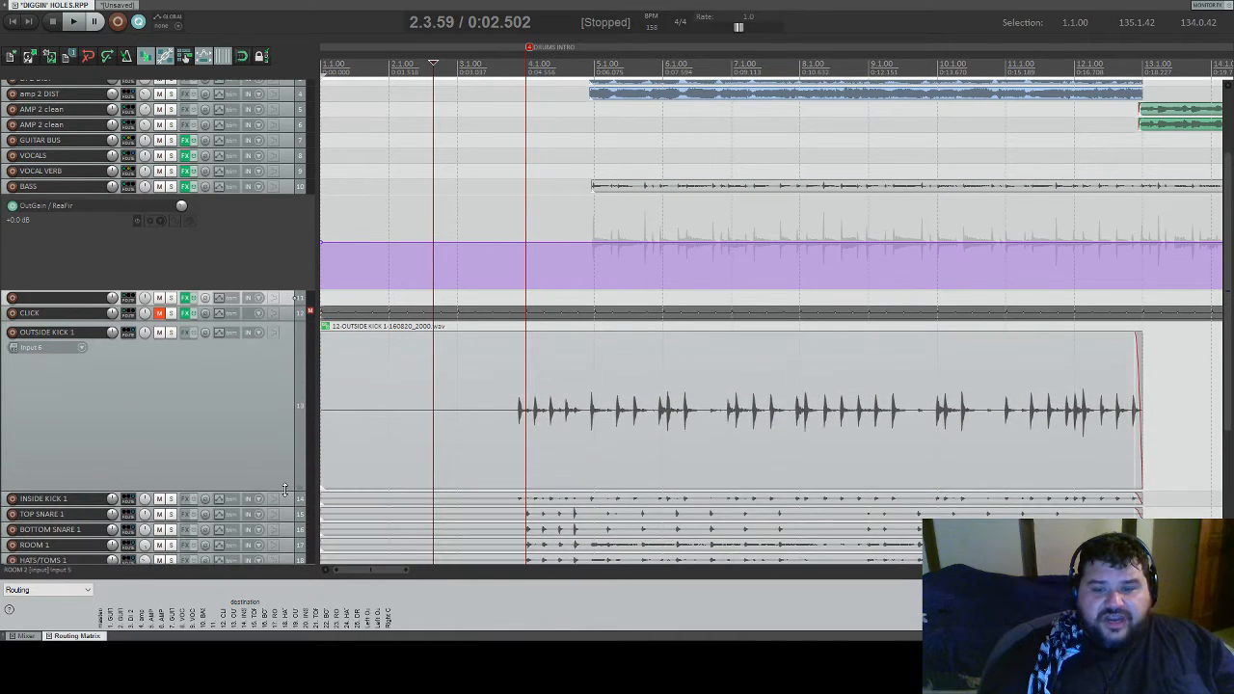
pyautogui.scroll(-4, 694, 408)
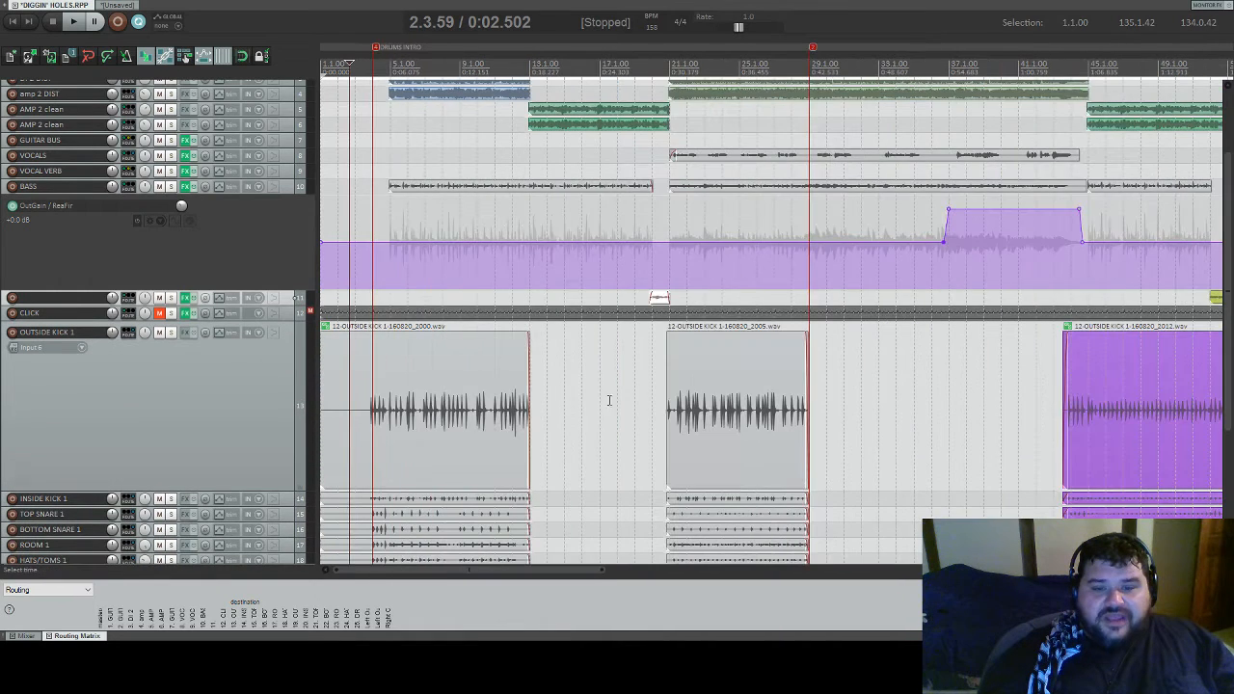
pyautogui.click(485, 378)
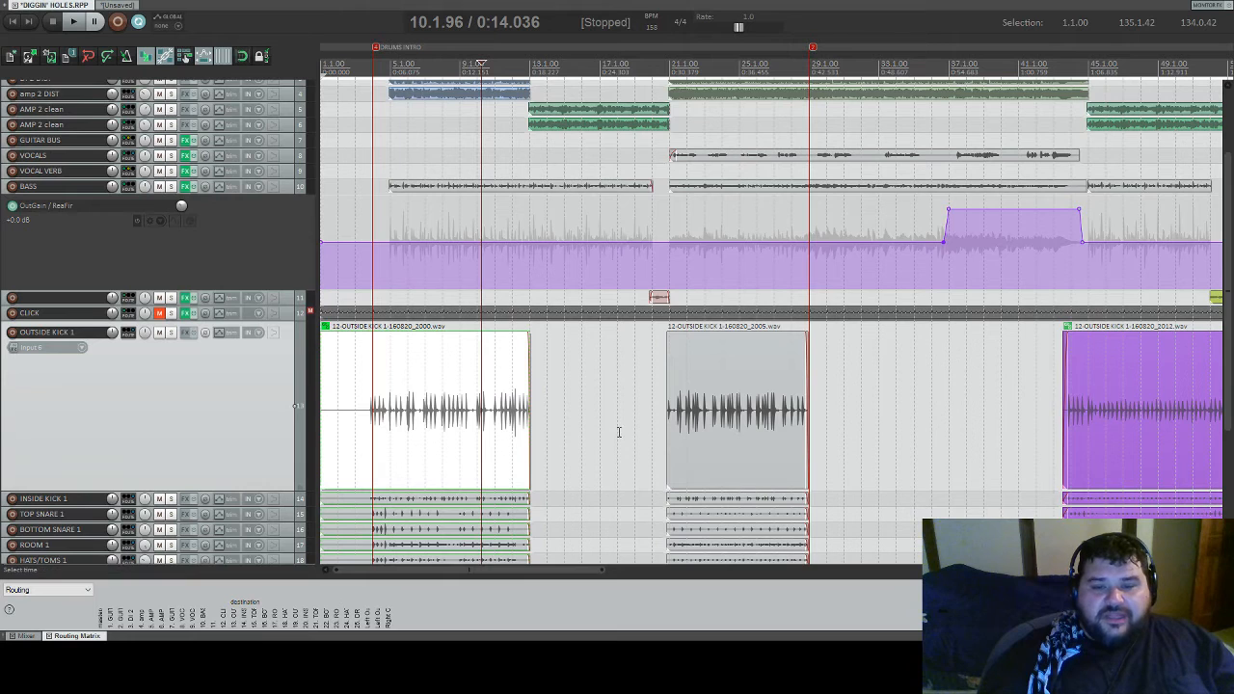
# - Examine the selected kick item's waveform up close and shrink OUTSIDE KICK 1 back to a compact height
pyautogui.scroll(1, 518, 410)
pyautogui.scroll(3, 517, 409)
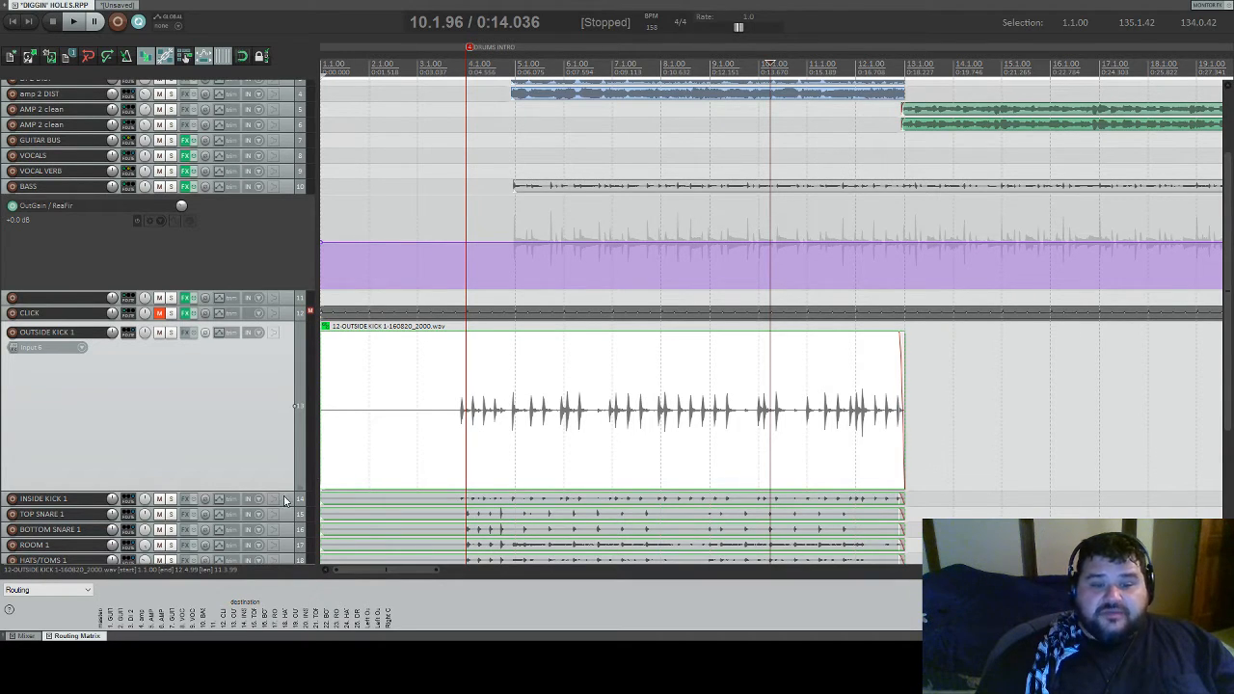
pyautogui.moveTo(287, 492); pyautogui.dragTo(275, 338)
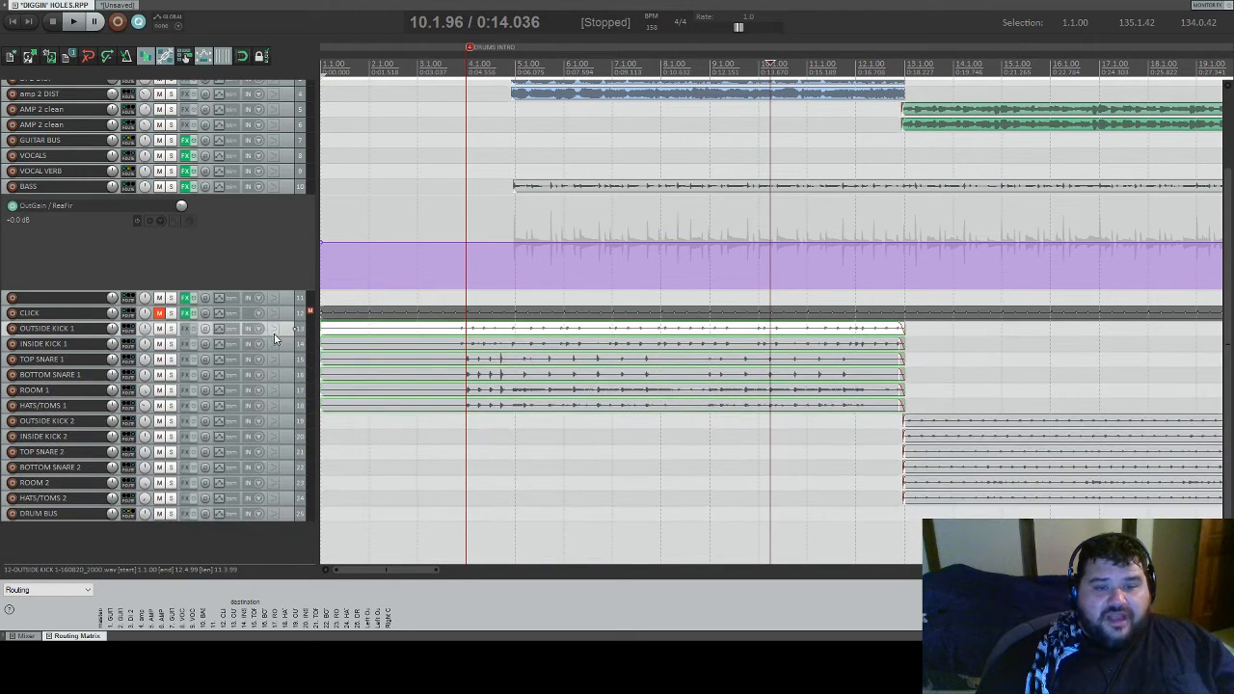
pyautogui.moveTo(284, 413)
pyautogui.mouseDown()
pyautogui.moveTo(287, 490)
pyautogui.moveTo(285, 391)
pyautogui.mouseUp()
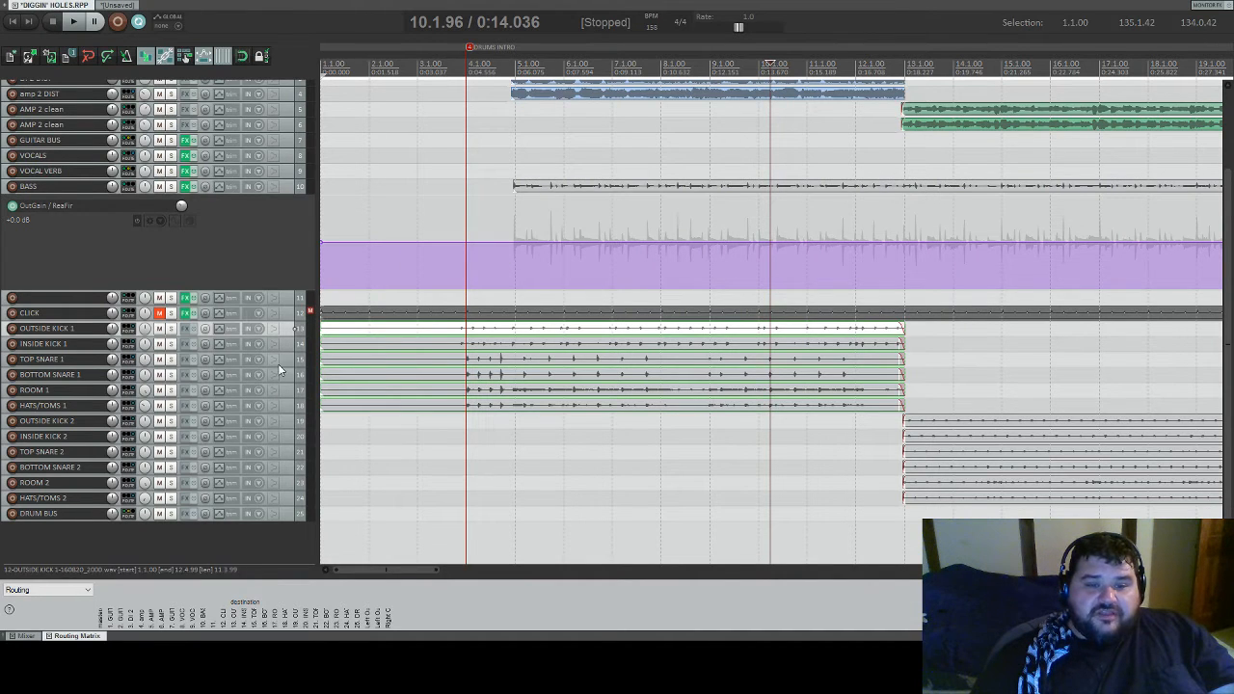
# - Enlarge the TOP SNARE 1 track to inspect its waveform and shrink it back to a compact height
pyautogui.moveTo(284, 366); pyautogui.dragTo(295, 491)
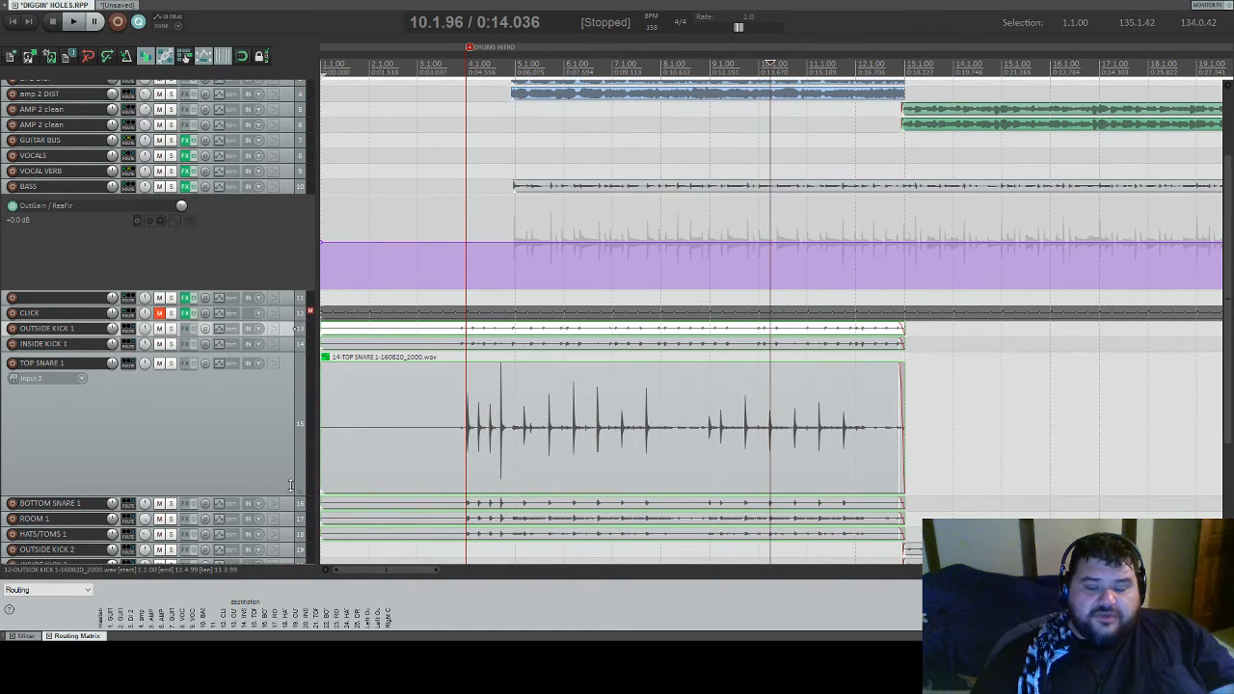
pyautogui.moveTo(287, 492); pyautogui.dragTo(311, 363)
pyautogui.scroll(1, 260, 265)
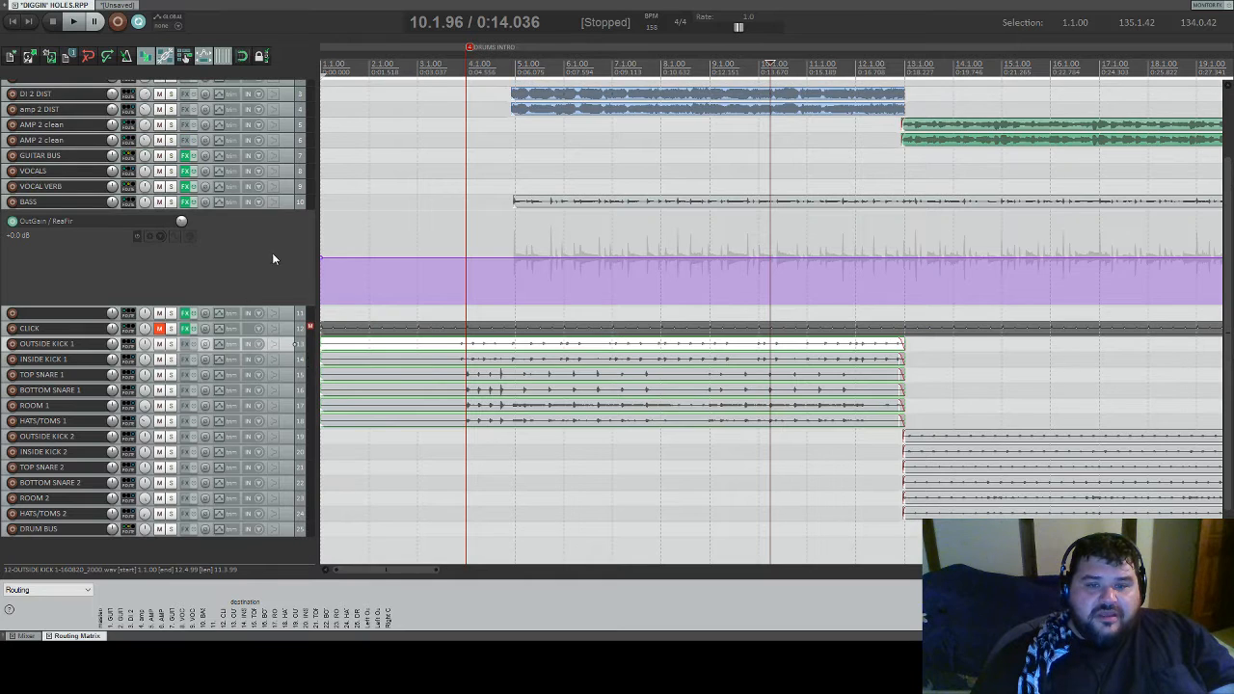
# - Place the edit cursor at 3.2.63, just before the DRUMS INTRO marker
pyautogui.scroll(-2, 607, 193)
pyautogui.scroll(-2, 607, 192)
pyautogui.scroll(3, 284, 156)
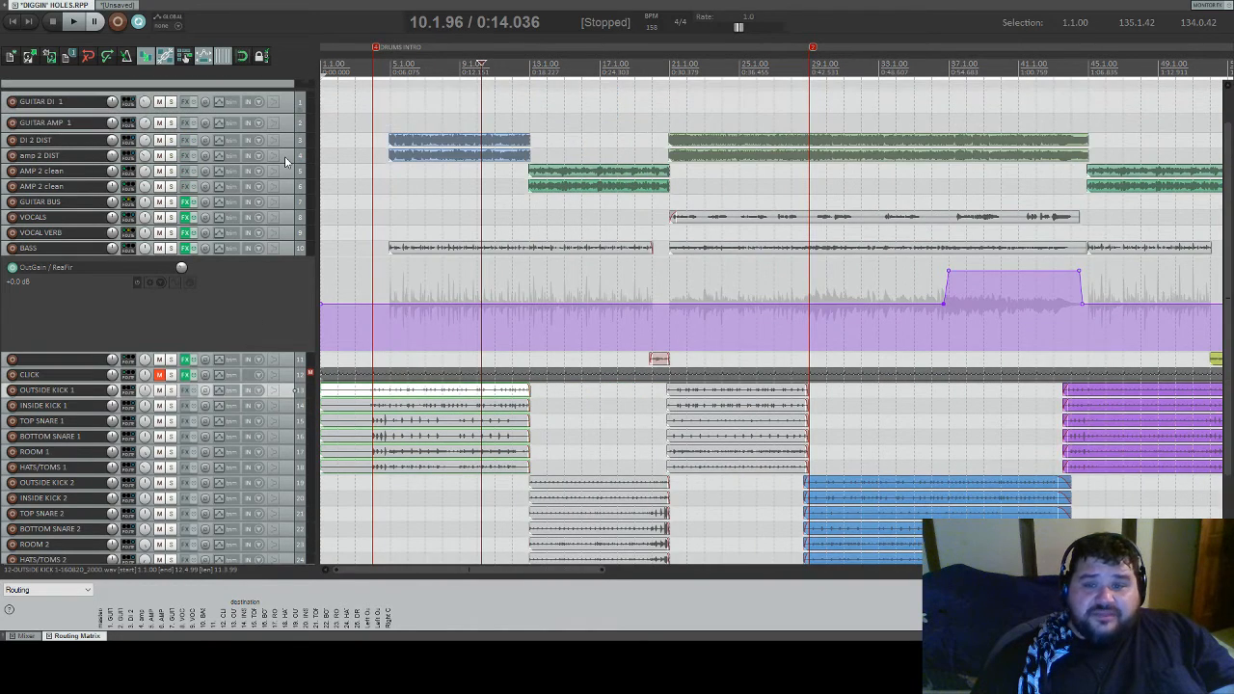
pyautogui.scroll(1, 284, 156)
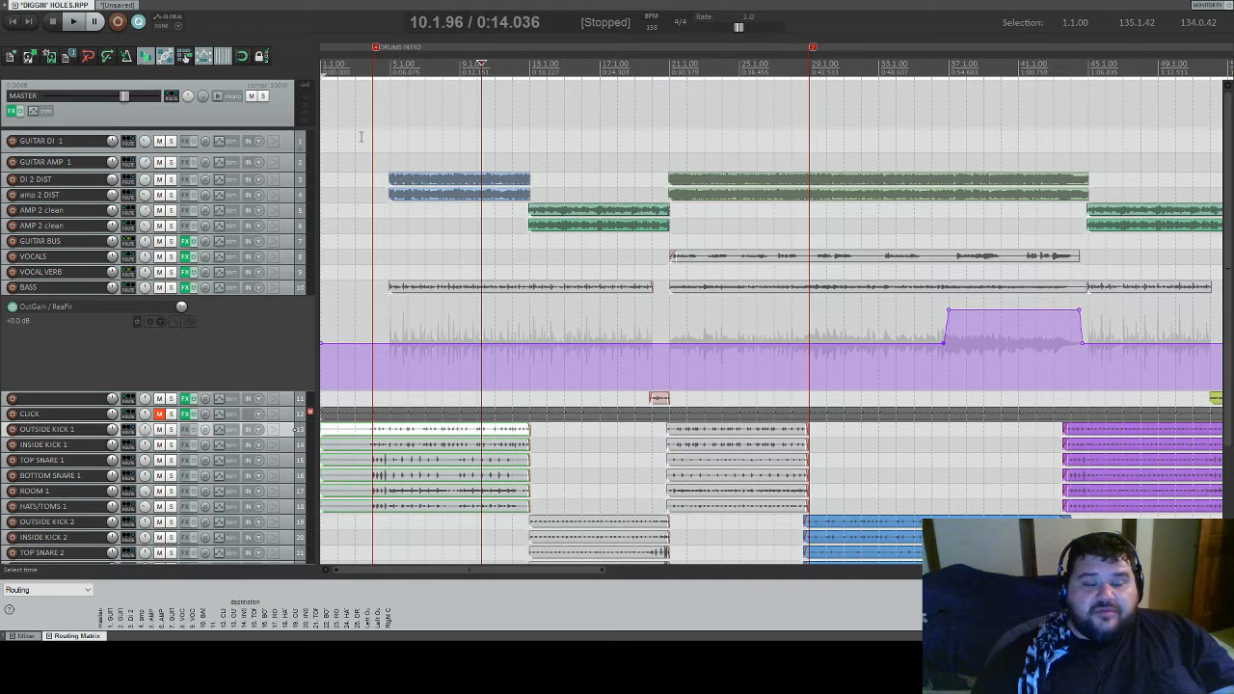
pyautogui.click(376, 72)
pyautogui.click(362, 69)
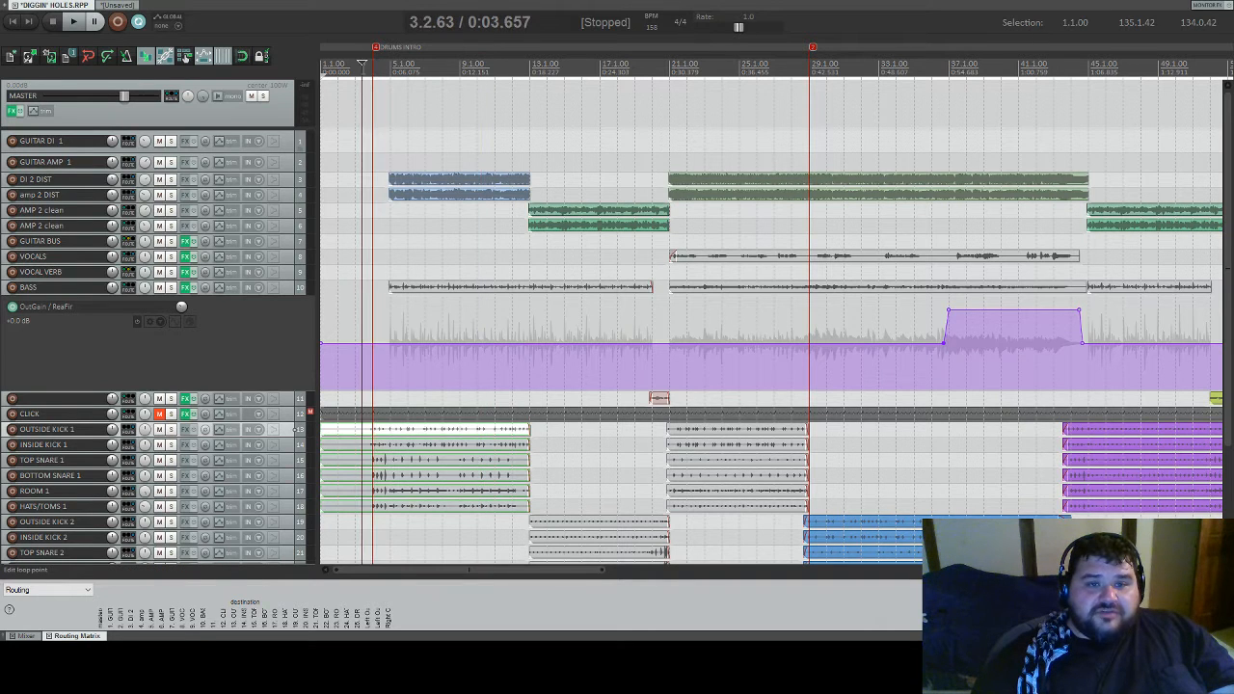
# - Increase the heights of the GUITAR DI 1 and DI 2 DIST tracks so their input fields show
pyautogui.scroll(-3, 403, 248)
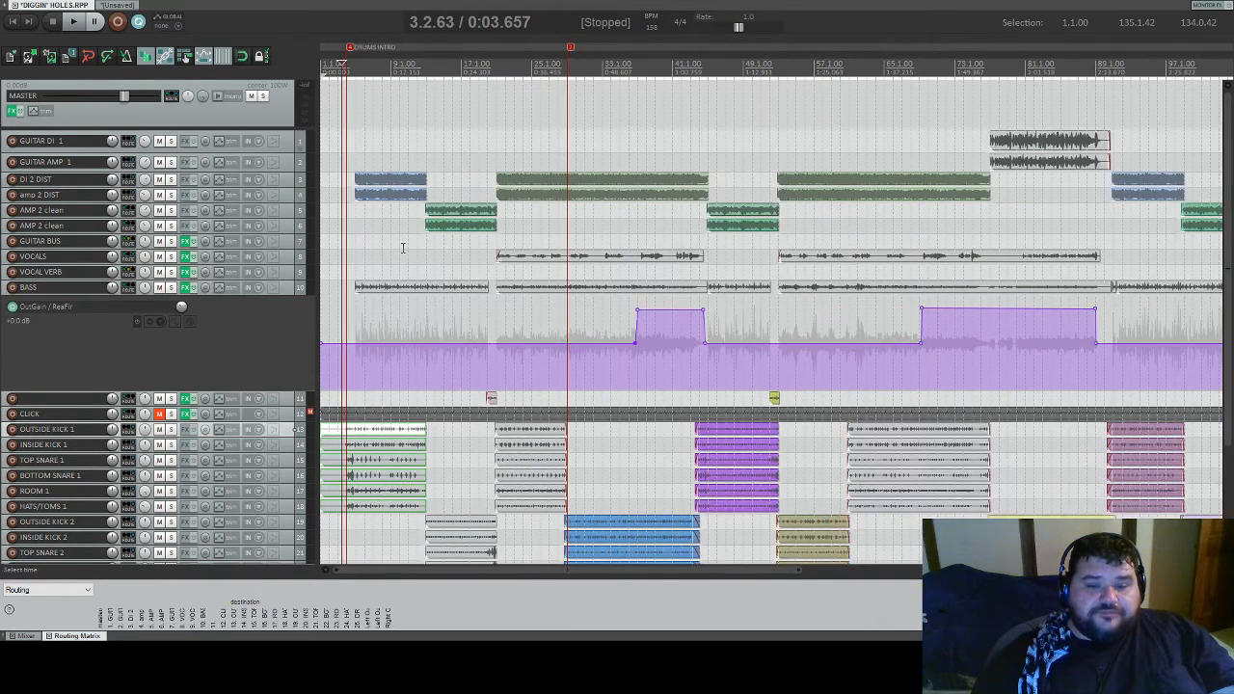
pyautogui.scroll(3, 403, 248)
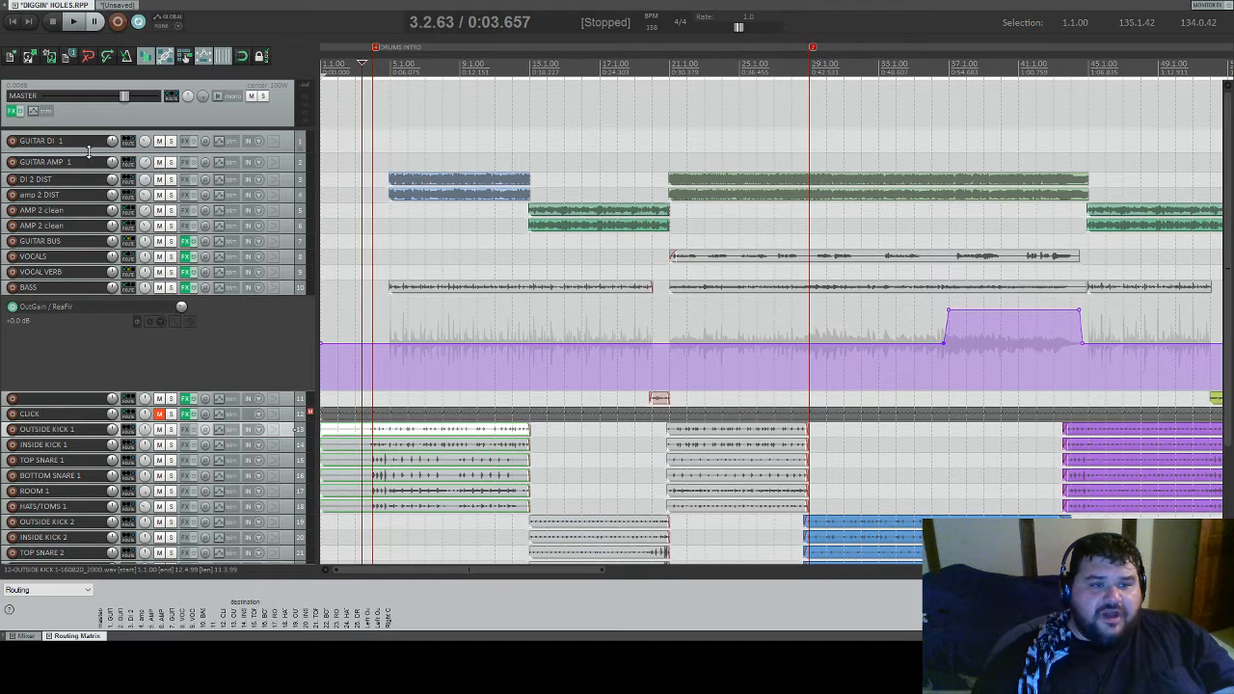
pyautogui.moveTo(87, 153); pyautogui.dragTo(88, 177)
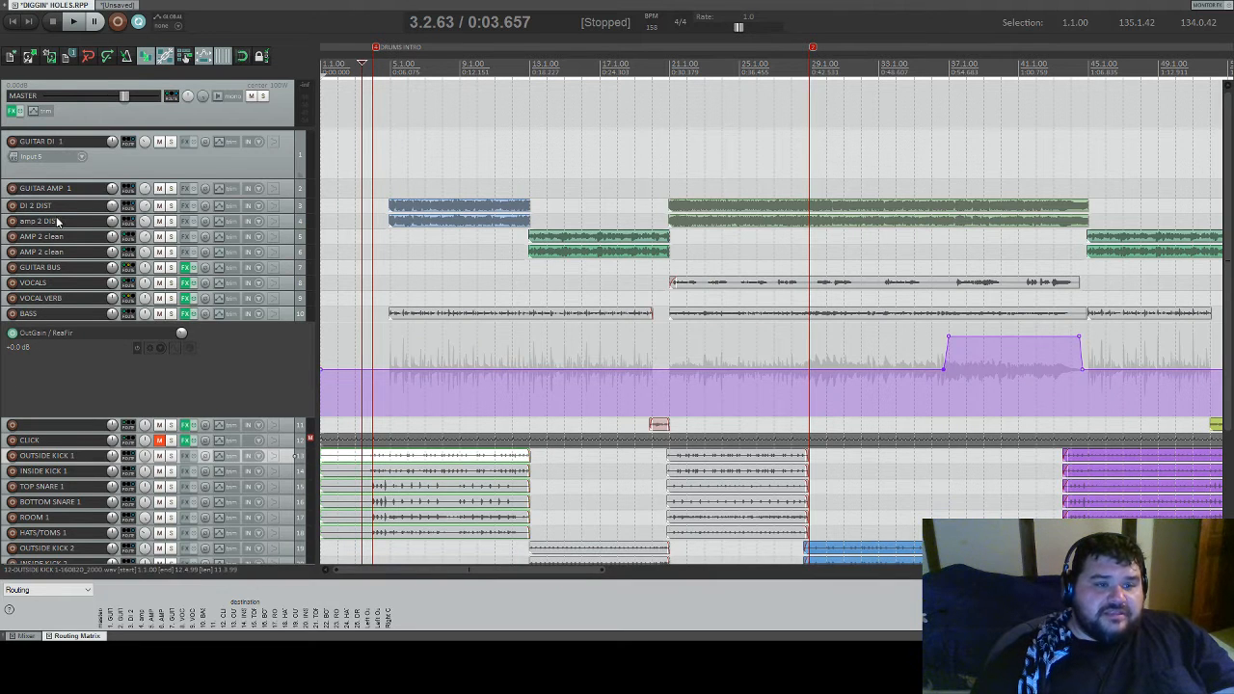
pyautogui.moveTo(60, 213); pyautogui.dragTo(58, 236)
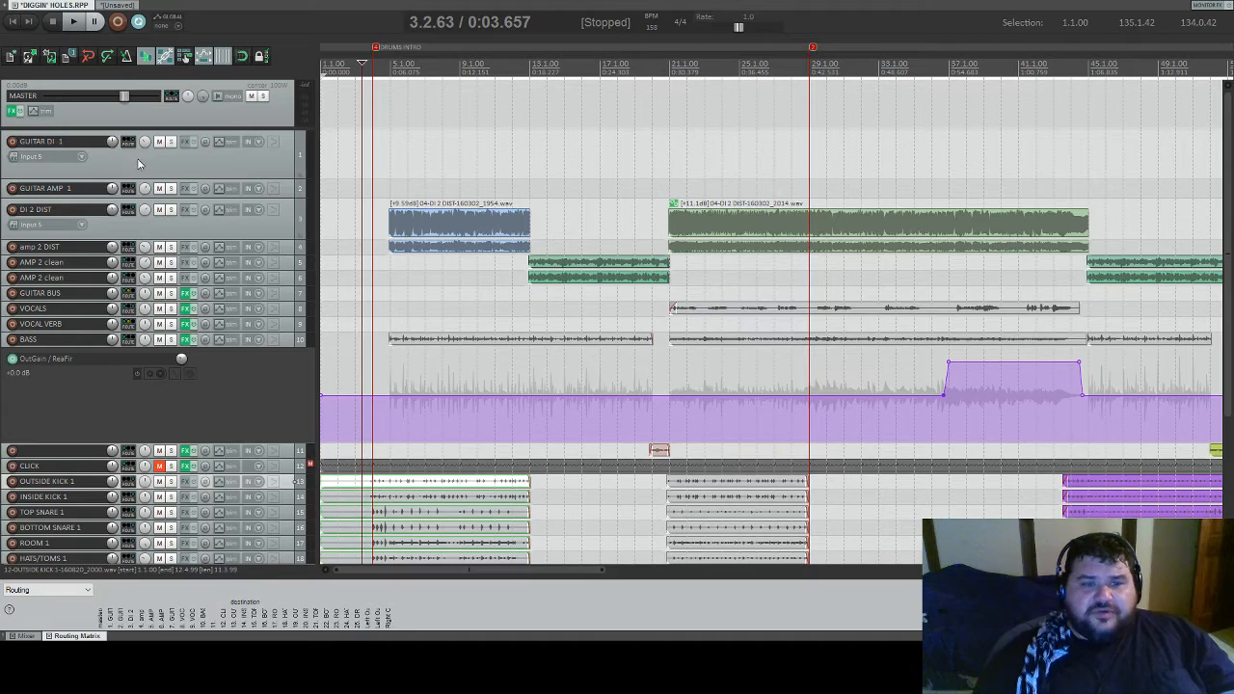
# - Enlarge the GUITAR AMP 1 track to about the height of GUITAR DI 1 and make DI 2 DIST slightly taller
pyautogui.scroll(-1, 365, 187)
pyautogui.scroll(-10, 412, 181)
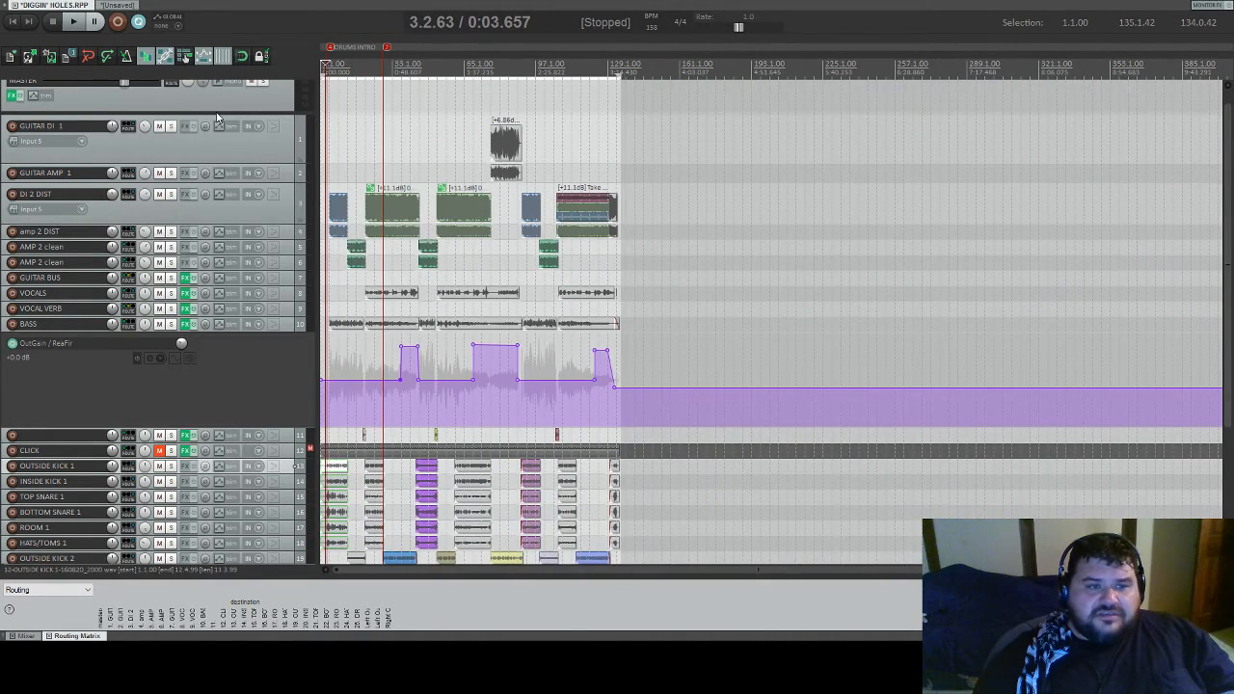
pyautogui.scroll(6, 490, 151)
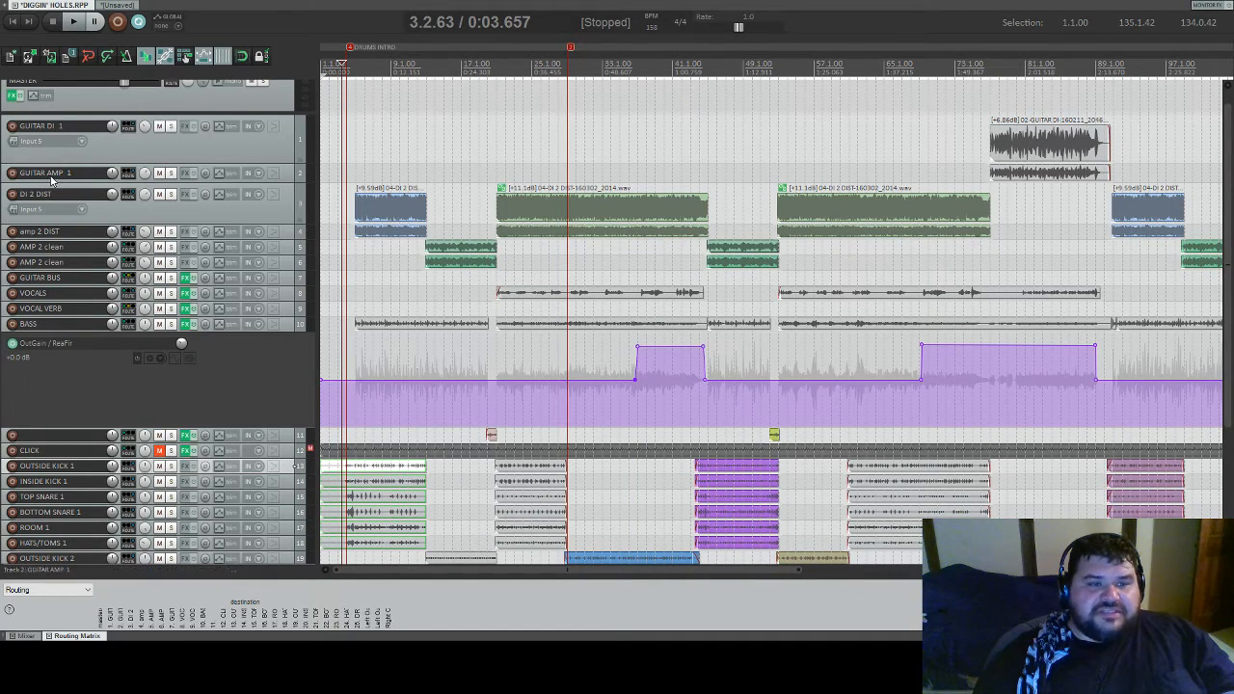
pyautogui.moveTo(50, 183); pyautogui.dragTo(48, 216)
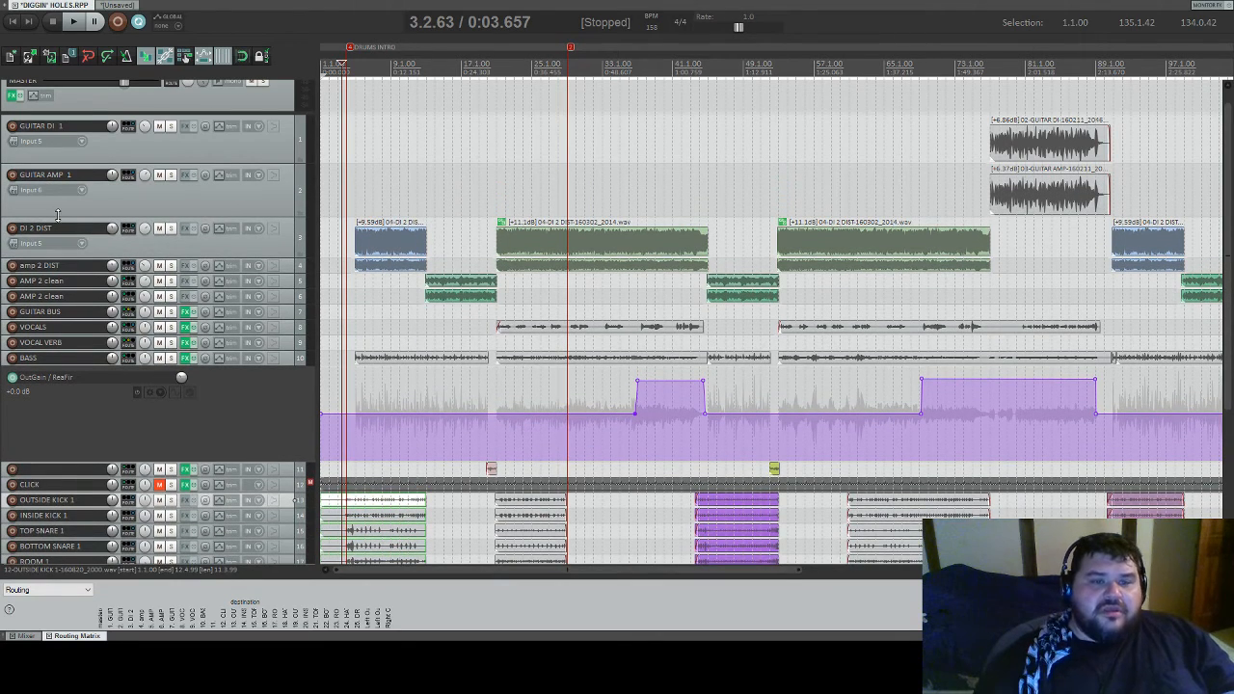
pyautogui.scroll(-1, 56, 219)
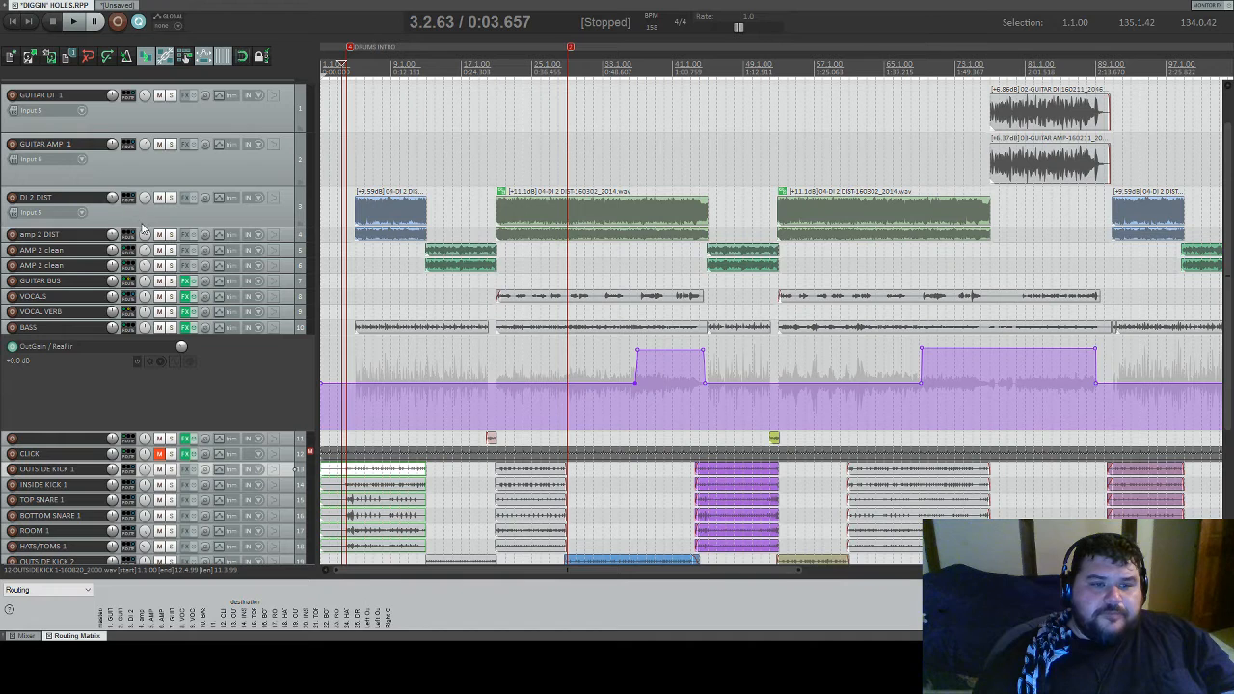
pyautogui.moveTo(140, 229); pyautogui.dragTo(141, 244)
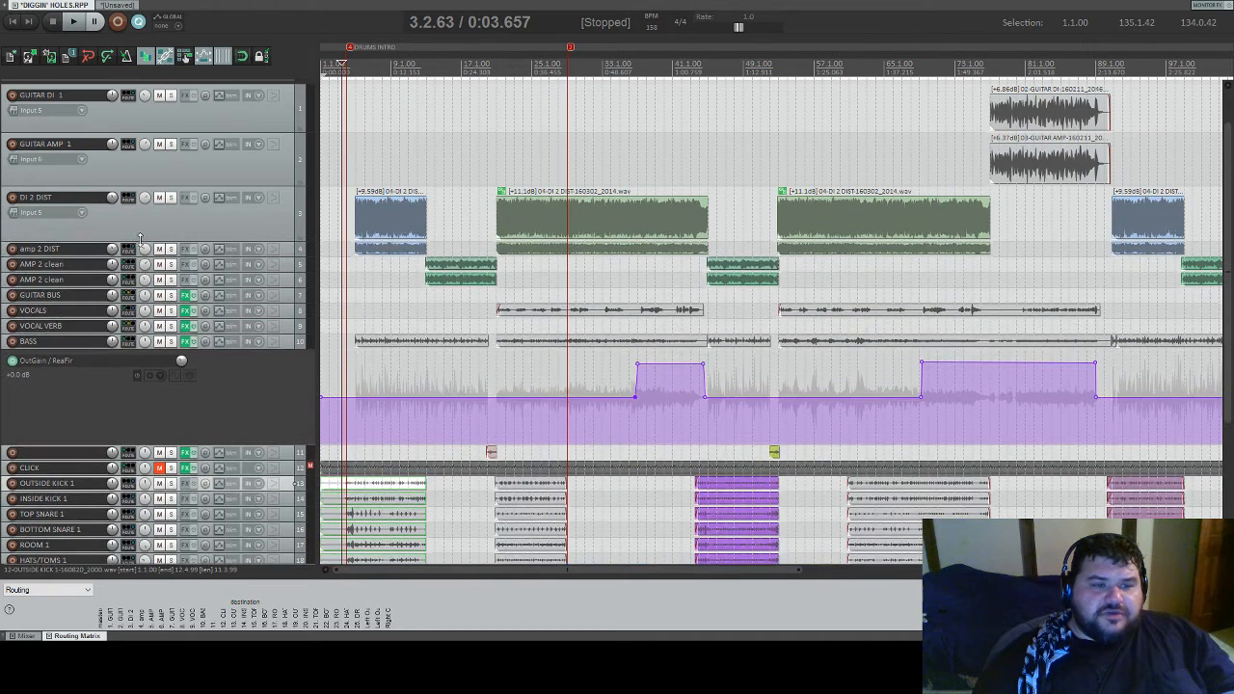
# - Rename the DI 2 DIST track as GUITAR DI 2 DIST and the amp 2 DIST track as GUITAR AMP 2 DIST
pyautogui.doubleClick(39, 196)
pyautogui.click(39, 197)
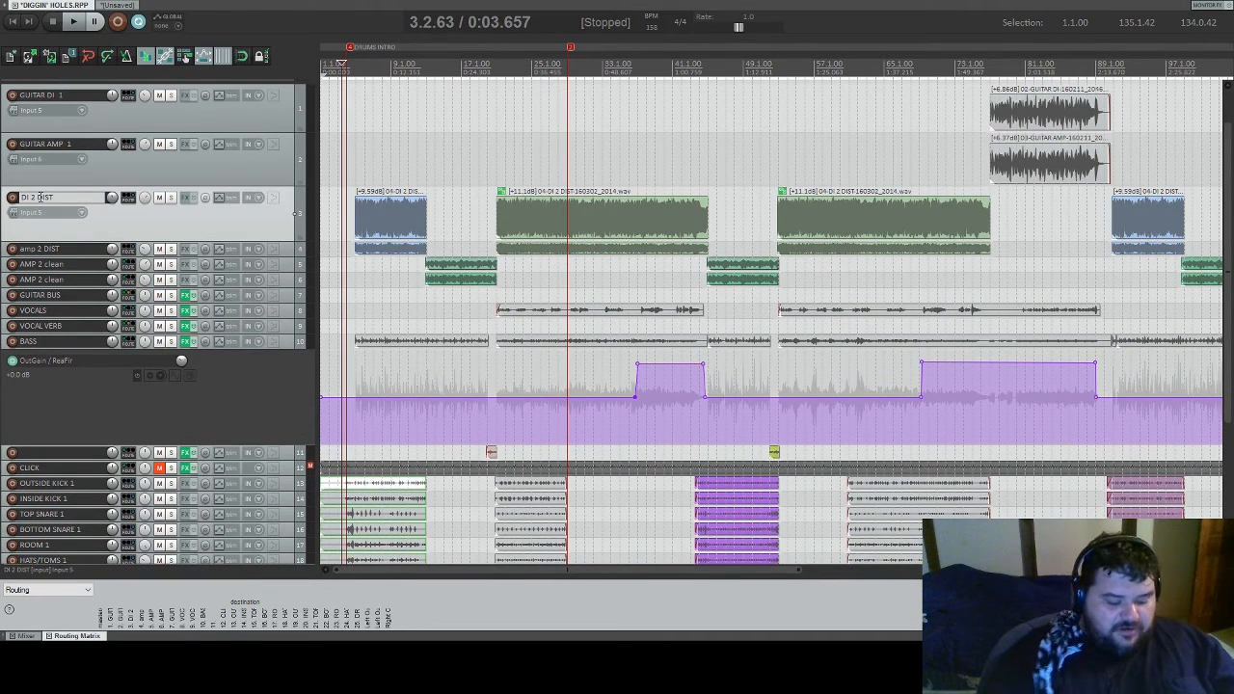
pyautogui.write('GUITAR DI')
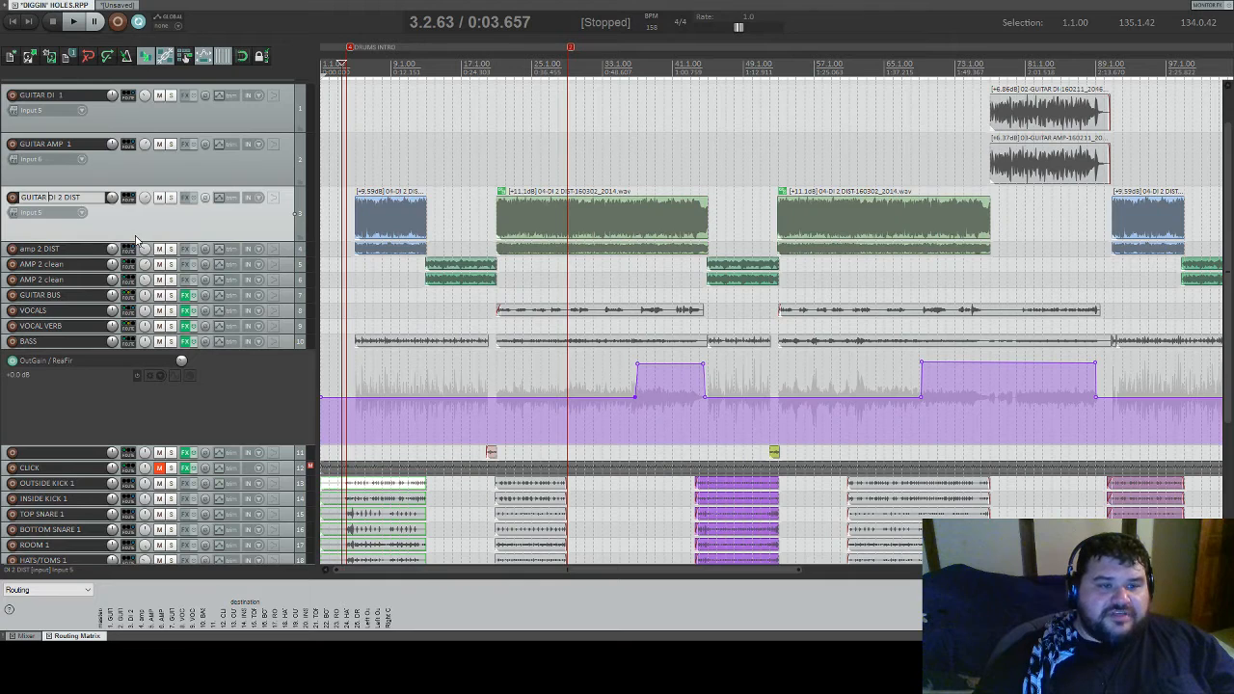
pyautogui.press('Return')
pyautogui.doubleClick(25, 251)
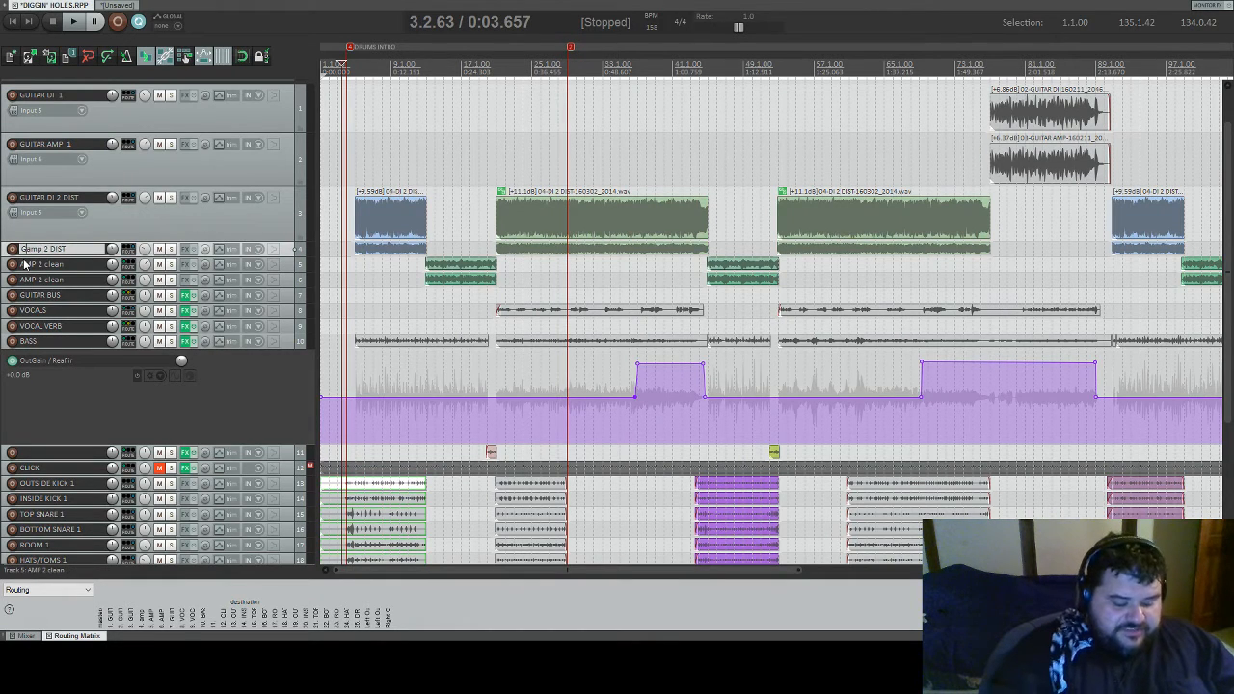
pyautogui.write('GUITAR')
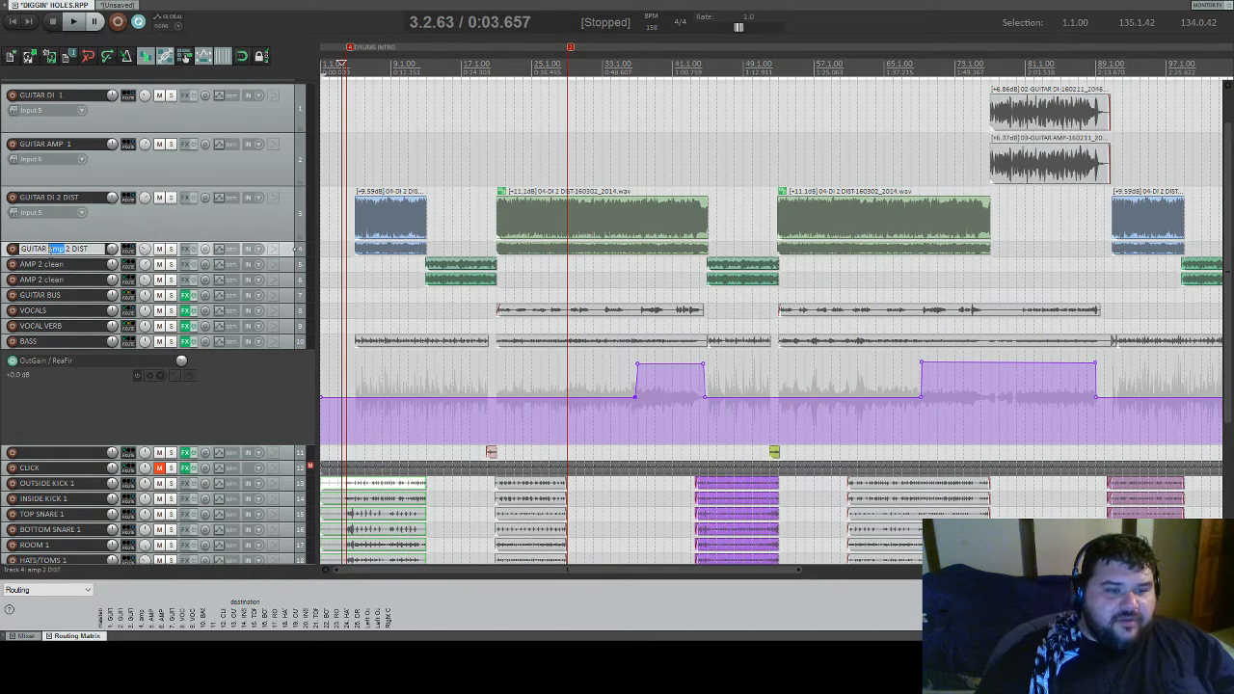
pyautogui.write(' AMP')
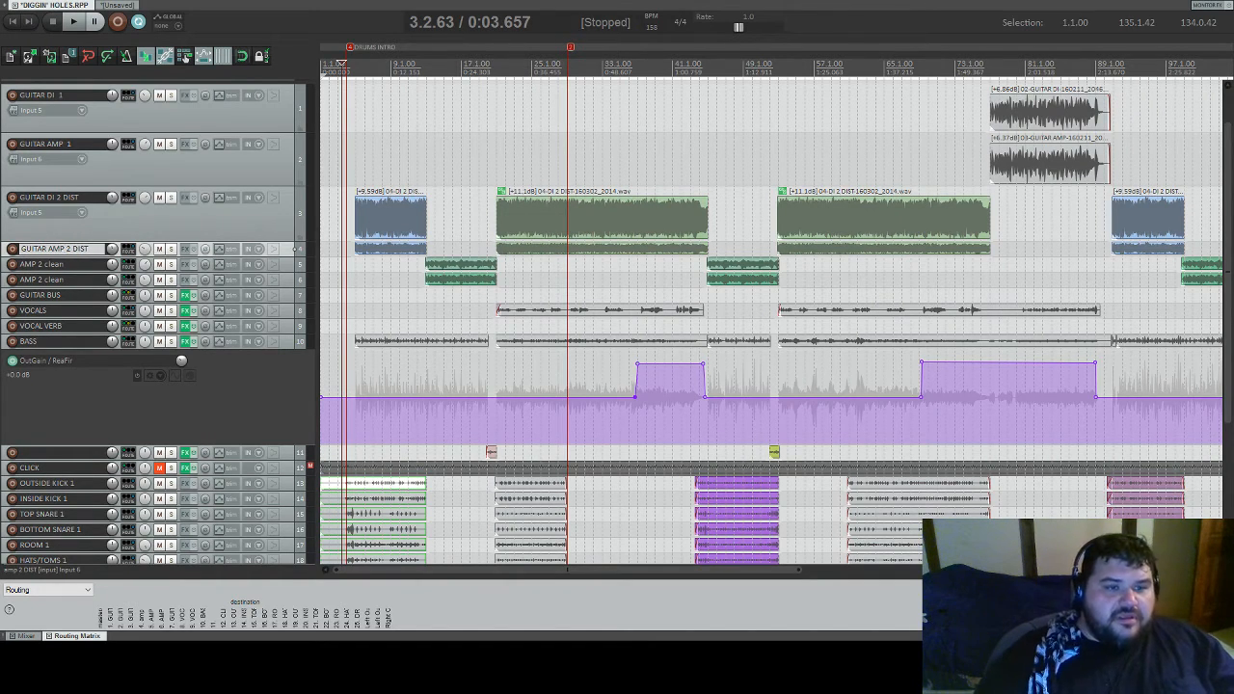
# - Rename both AMP 2 clean tracks as GUITAR AMP 2 clean, copying the GUITAR prefix from the first to the second
pyautogui.doubleClick(23, 265)
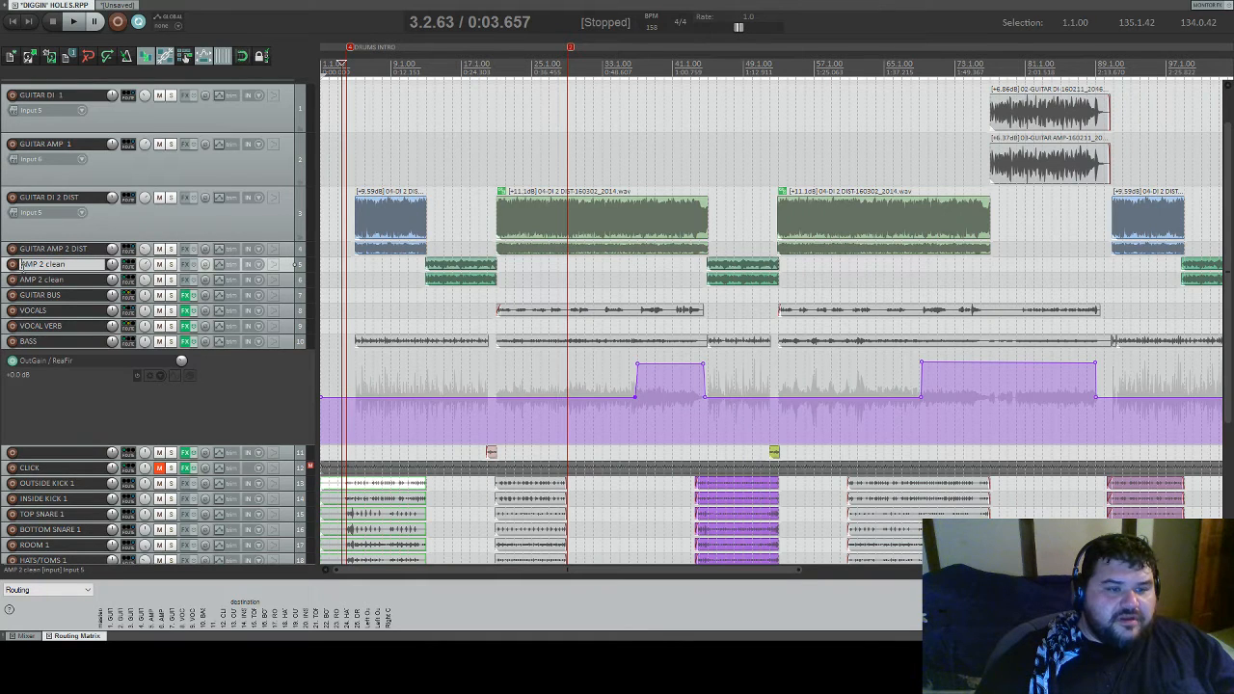
pyautogui.press('Home')
pyautogui.write('GUITAR')
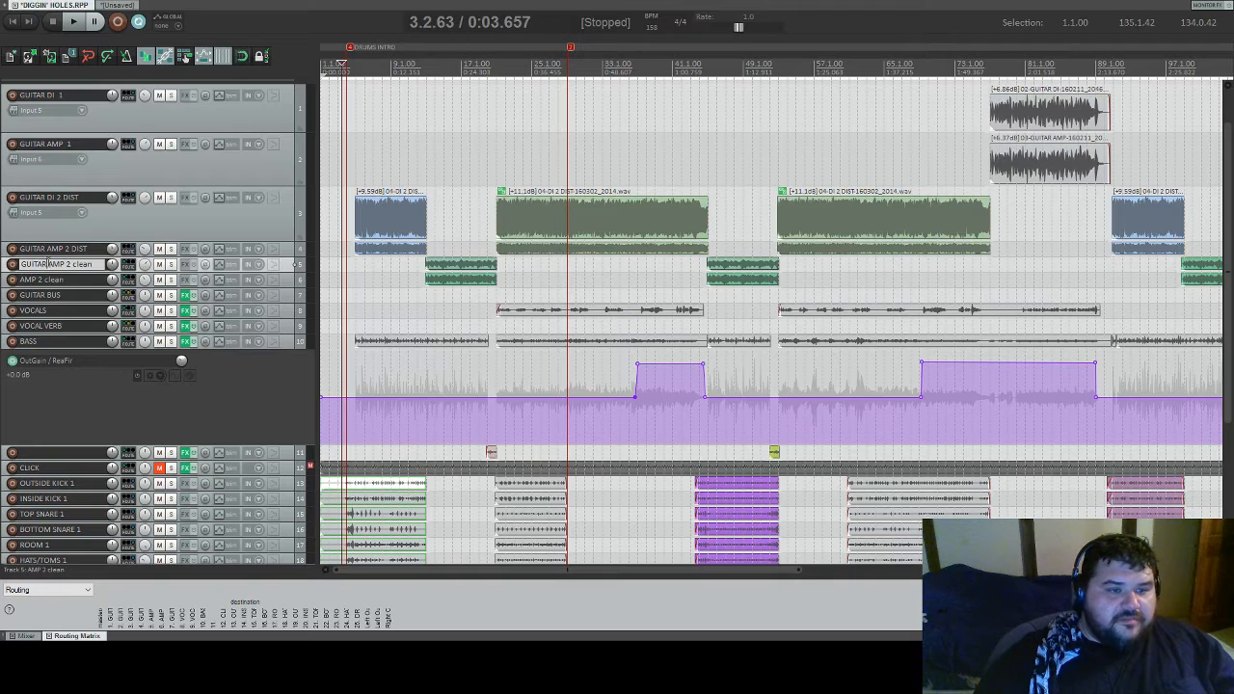
pyautogui.moveTo(45, 264); pyautogui.dragTo(12, 272)
pyautogui.hotkey('ctrl', 'c')
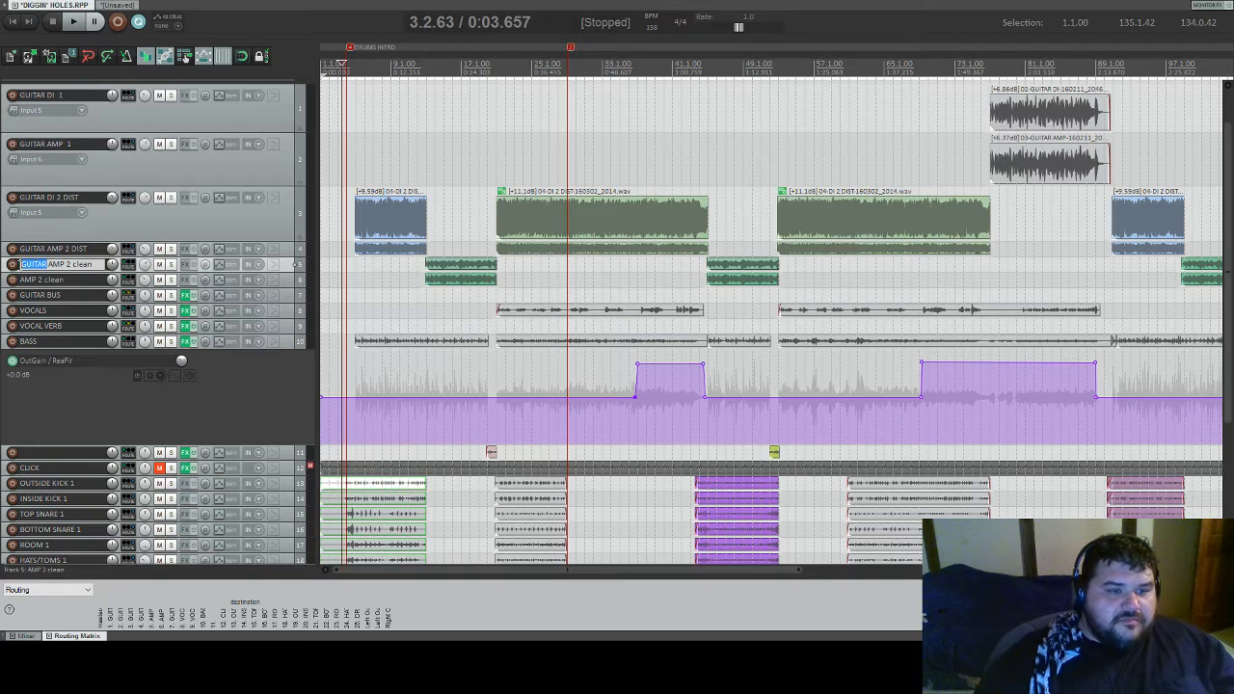
pyautogui.press('Return')
pyautogui.doubleClick(22, 280)
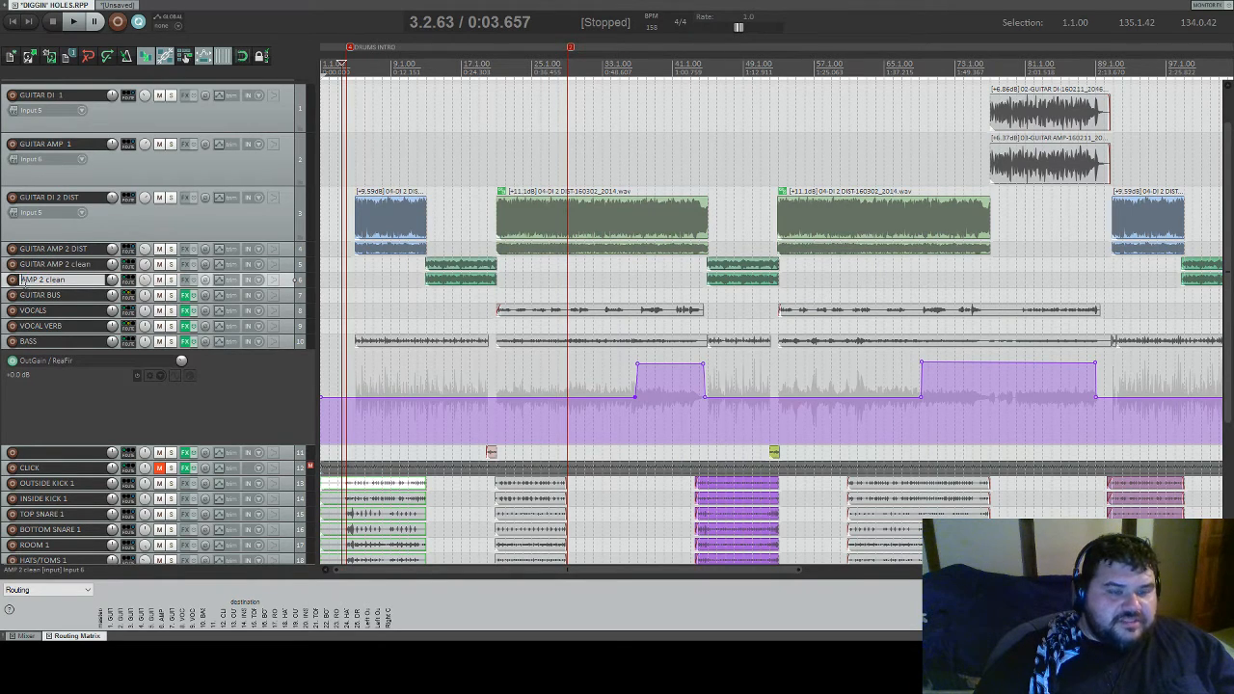
pyautogui.hotkey('ctrl', 'v')
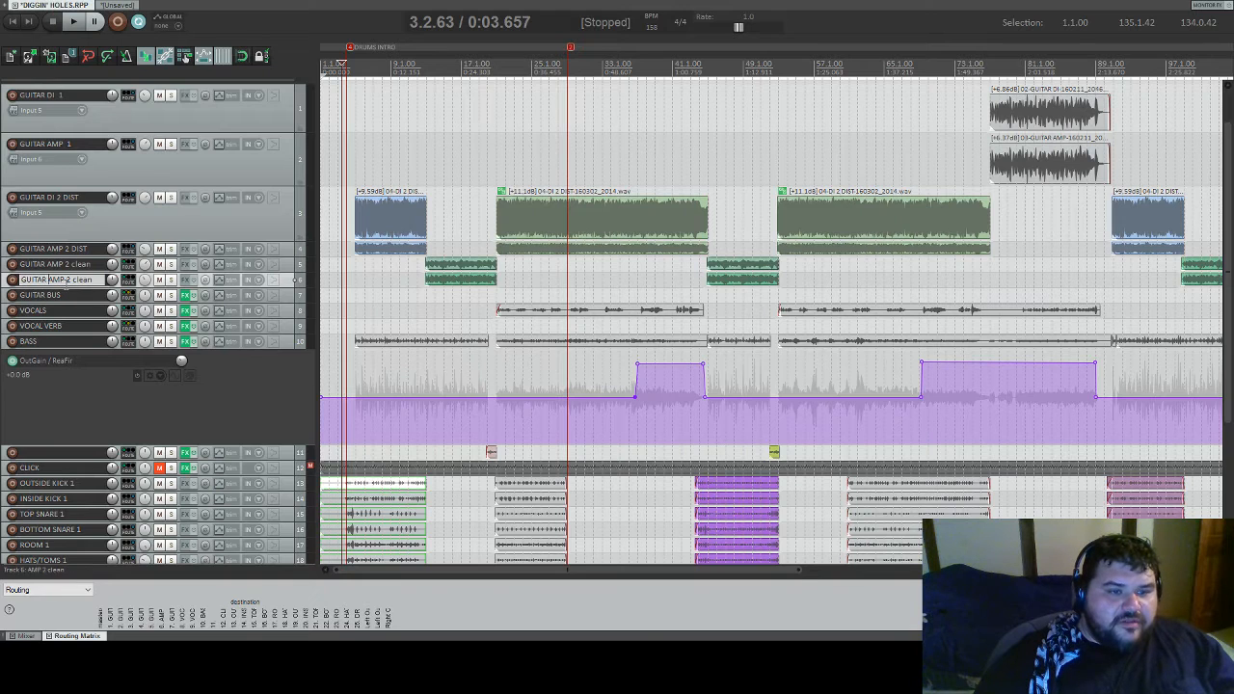
pyautogui.press('Return')
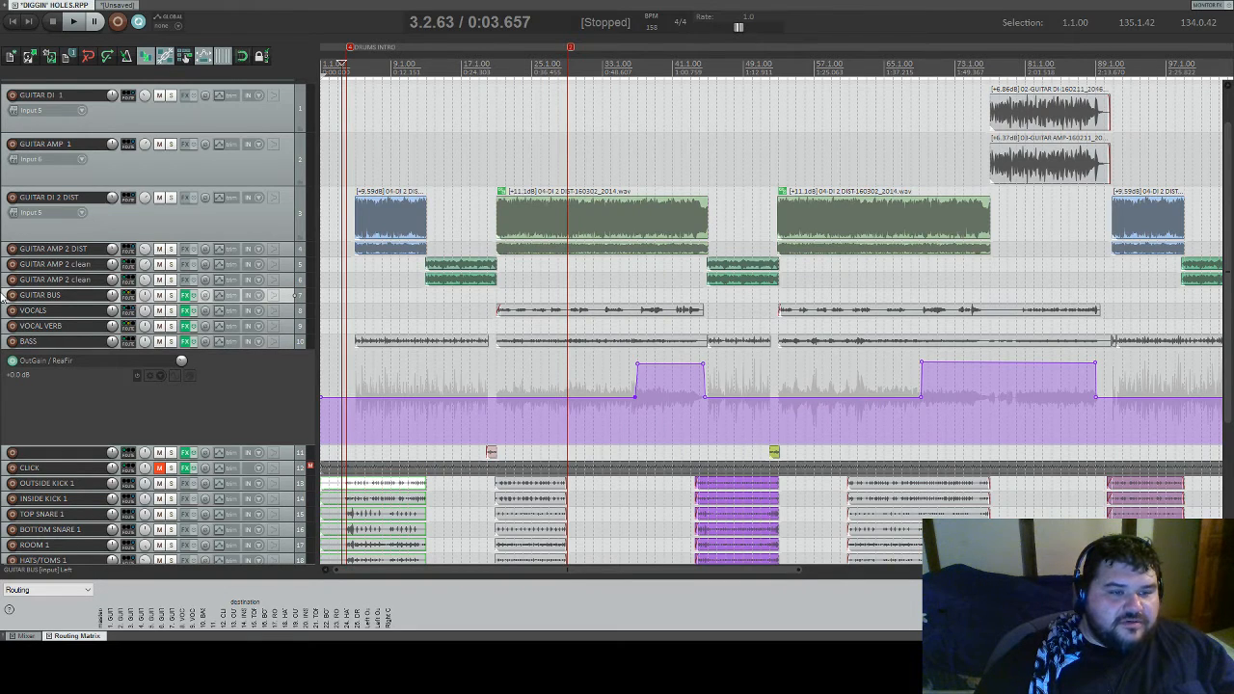
# - Move the GUITAR BUS track to the end of the track list, below DRUM BUS
pyautogui.scroll(-3, 43, 559)
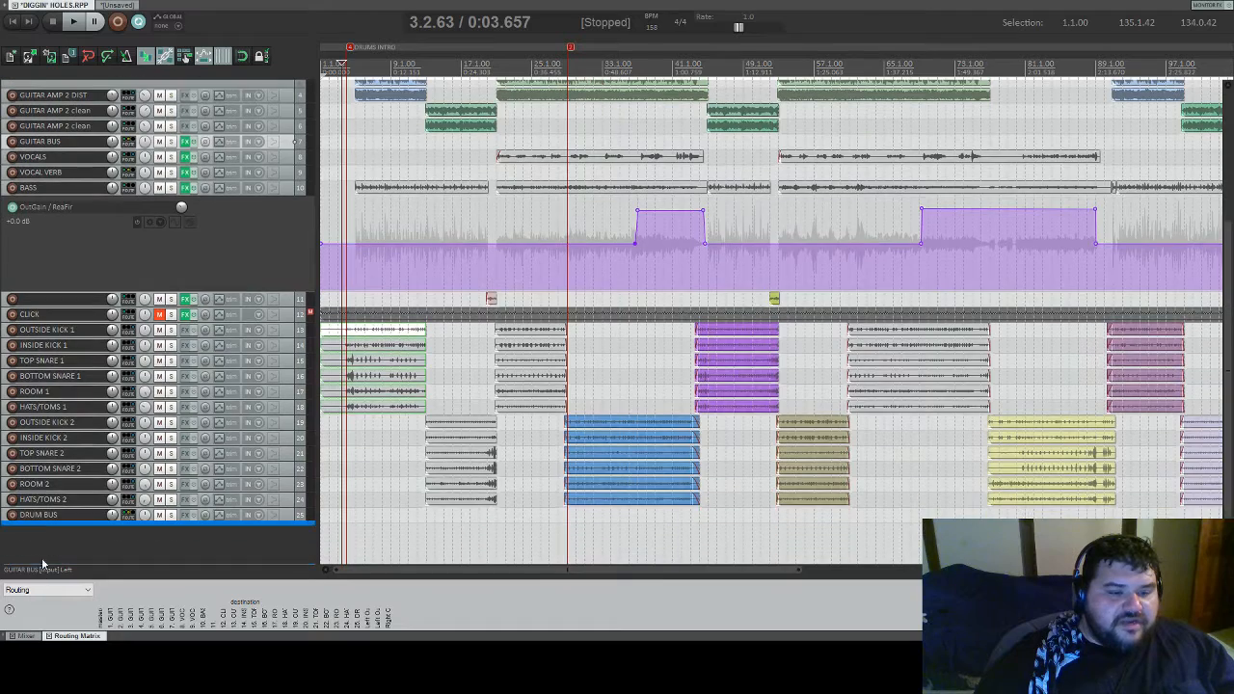
pyautogui.scroll(4, 42, 564)
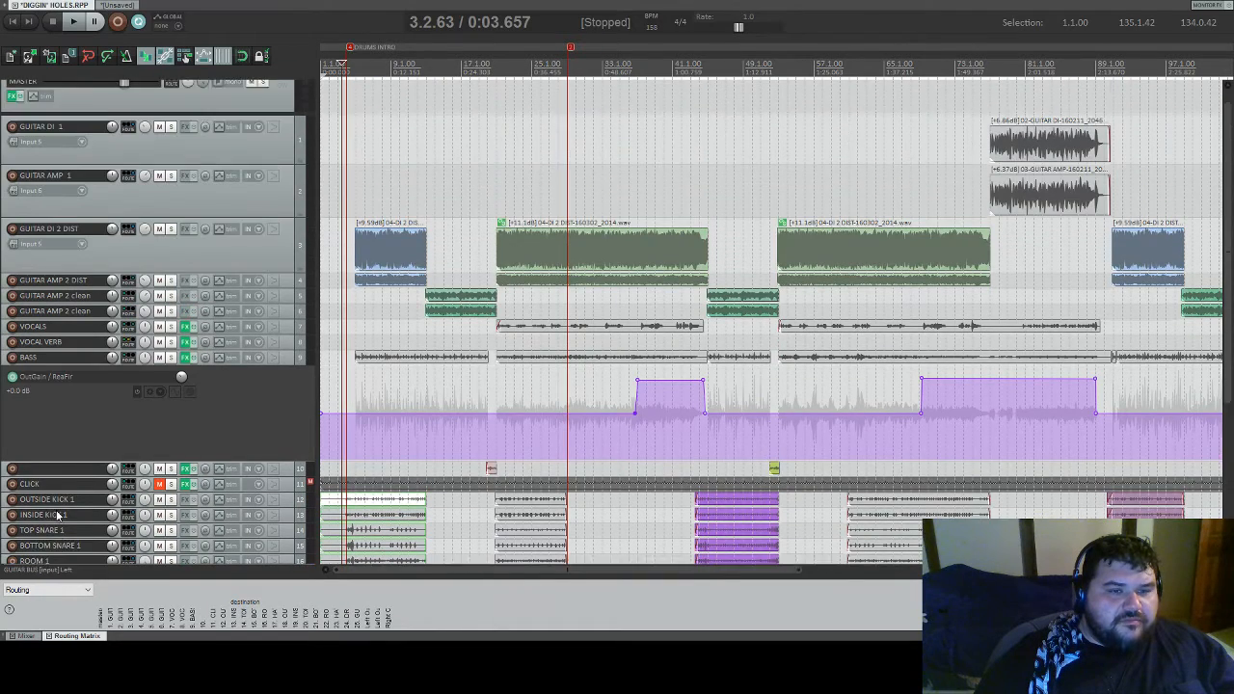
pyautogui.scroll(1, 58, 516)
# - Select the six guitar tracks from GUITAR DI 1 through the second GUITAR AMP 2 clean and mute them
pyautogui.click(242, 165)
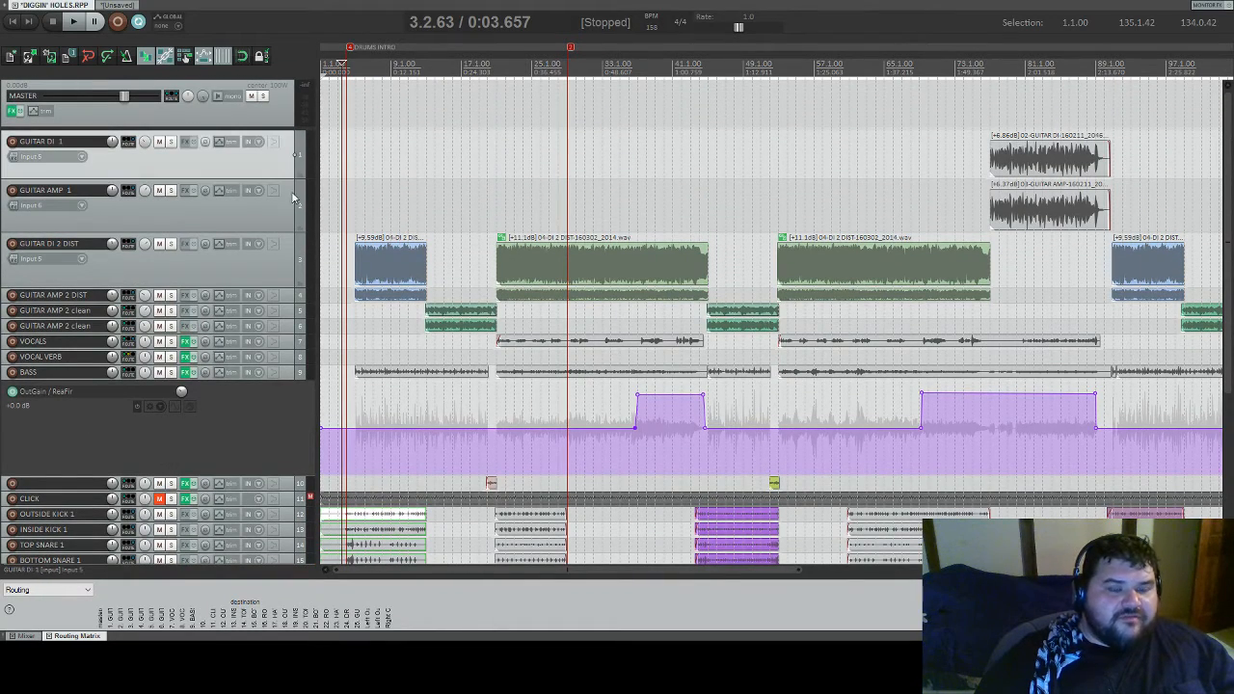
pyautogui.keyDown('shift'); pyautogui.click(287, 331); pyautogui.keyUp('shift')
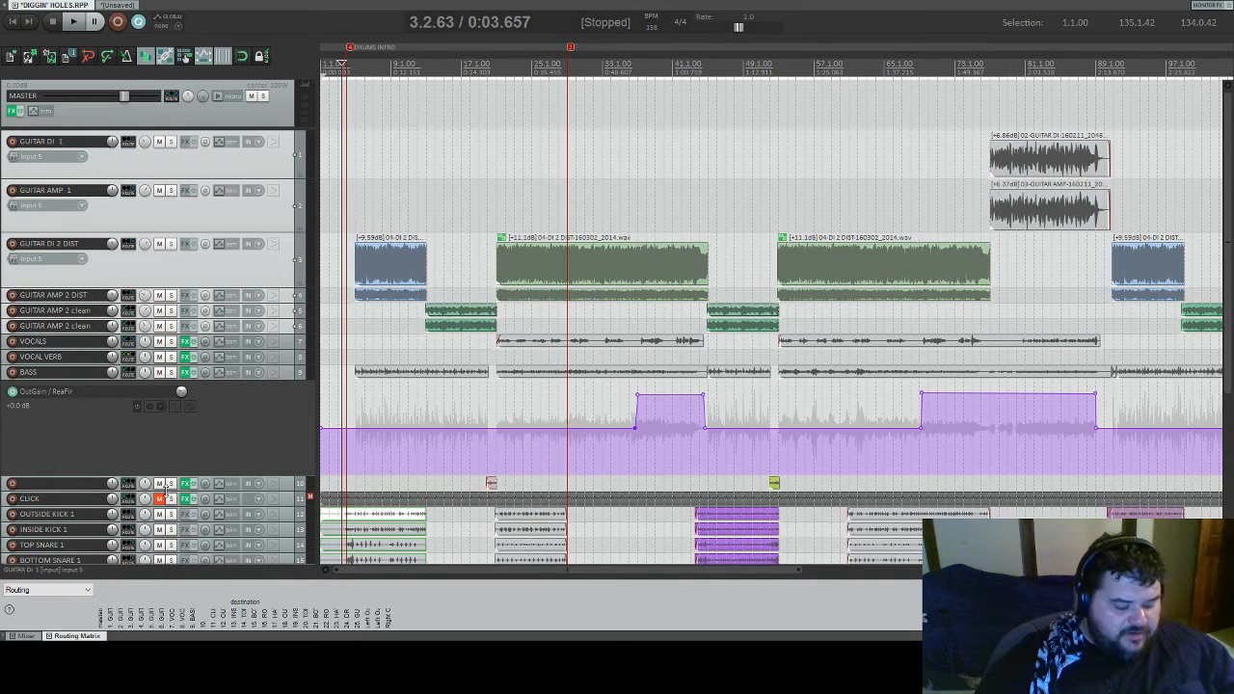
pyautogui.press('F5')
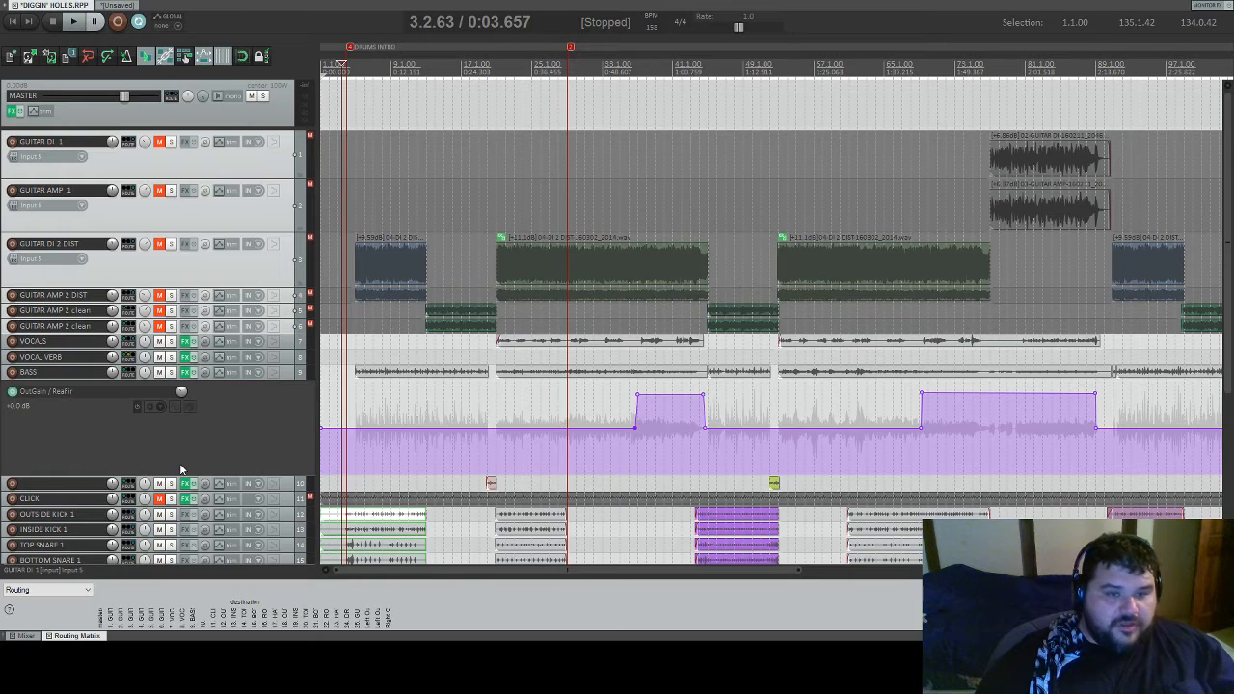
# - Display the mixer and place the edit cursor at 14.4.14 on the BASS track
pyautogui.hotkey('ctrl', 'm')
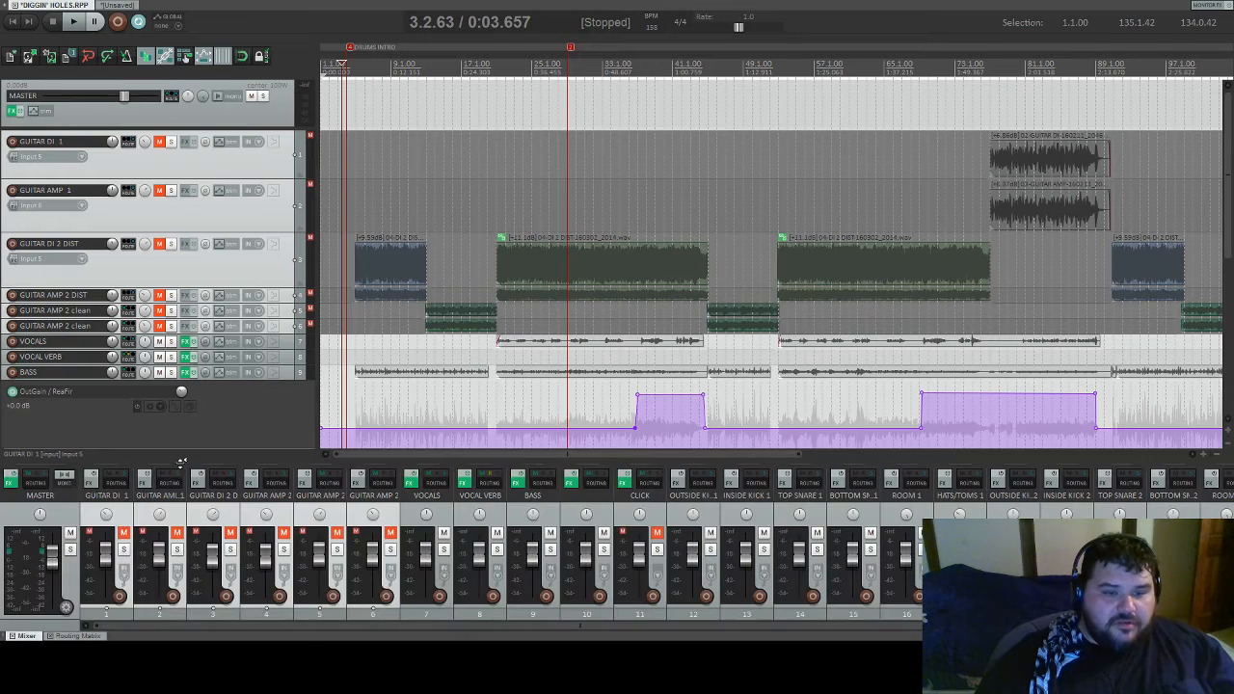
pyautogui.click(443, 448)
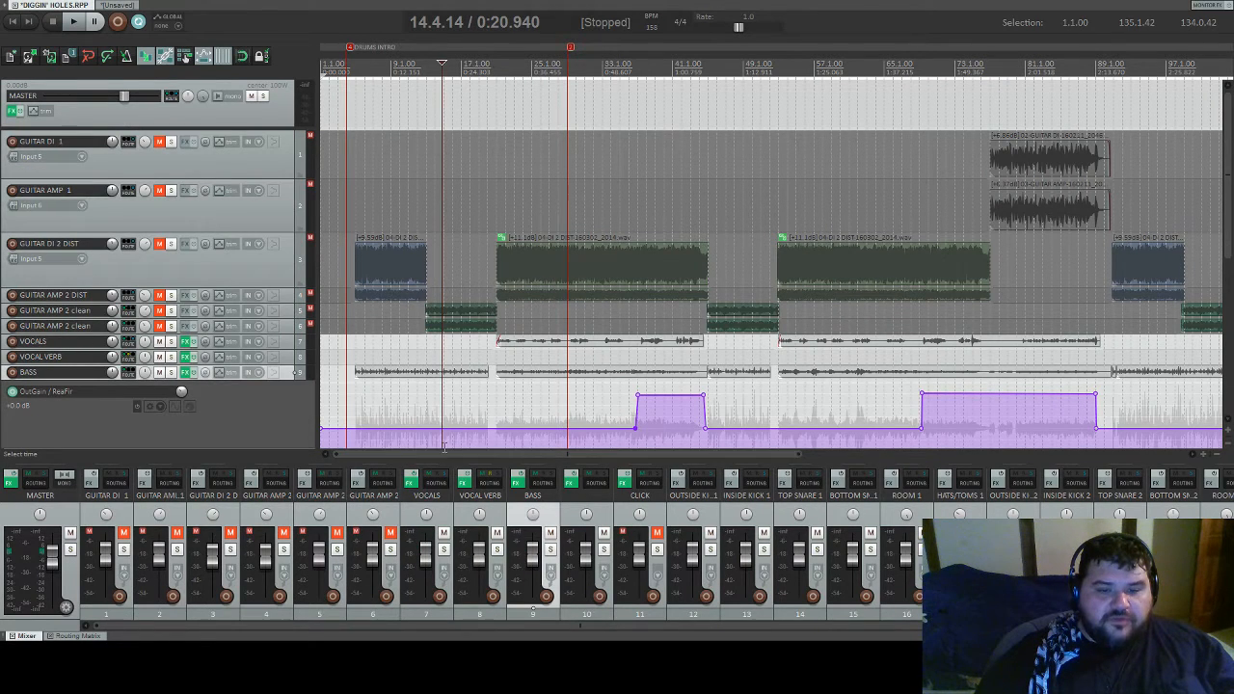
pyautogui.moveTo(322, 463); pyautogui.dragTo(367, 474)
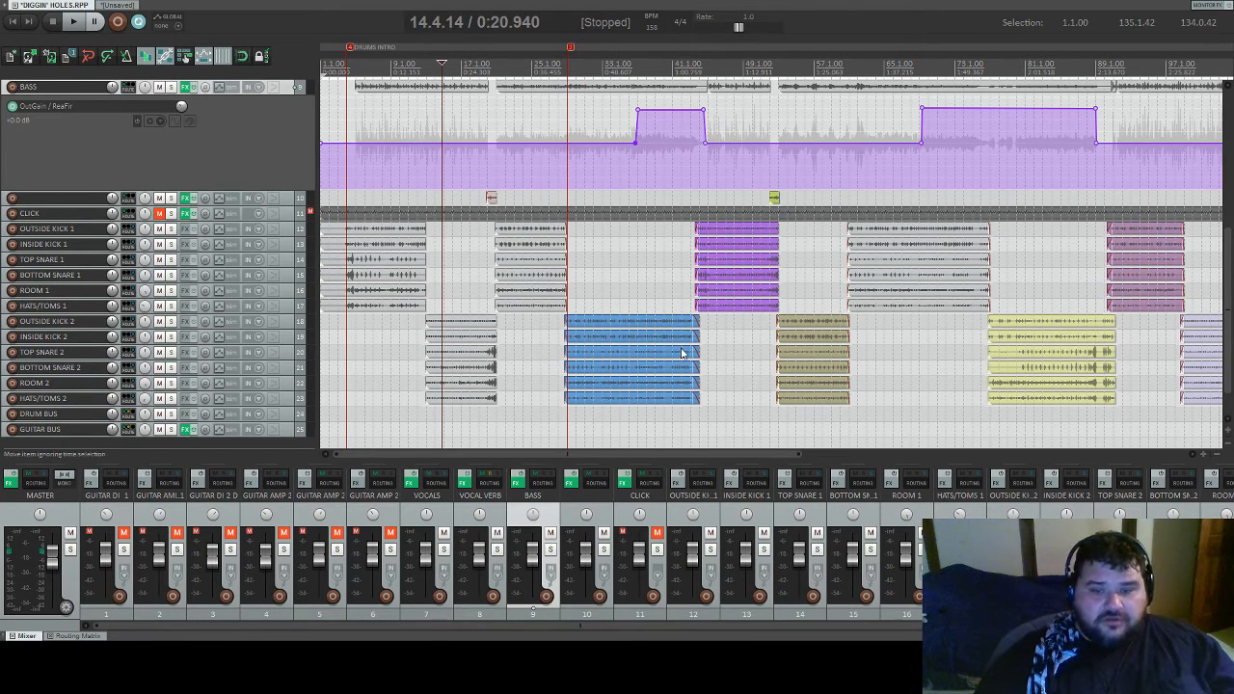
# - Enlarge the routing matrix to examine the guitar and drum bus sends, then shrink it back and return to the guitar tracks
pyautogui.hotkey('alt', 'r')
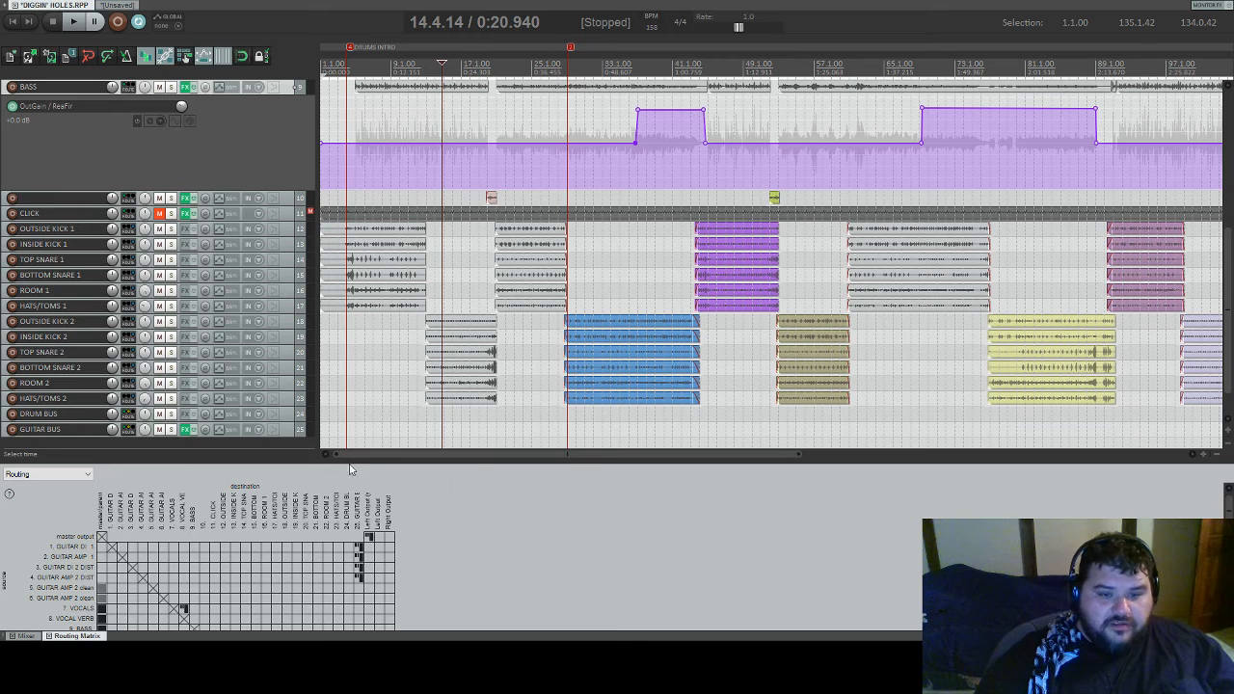
pyautogui.moveTo(349, 463); pyautogui.dragTo(349, 133)
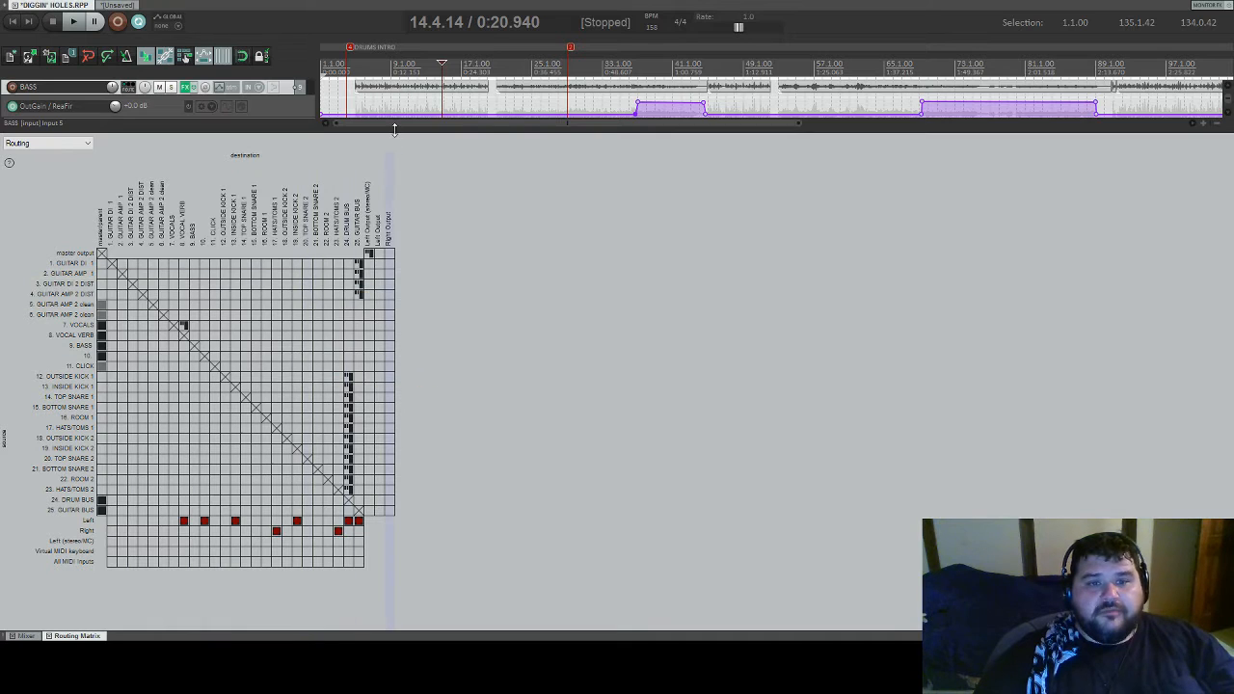
pyautogui.moveTo(394, 132); pyautogui.dragTo(386, 620)
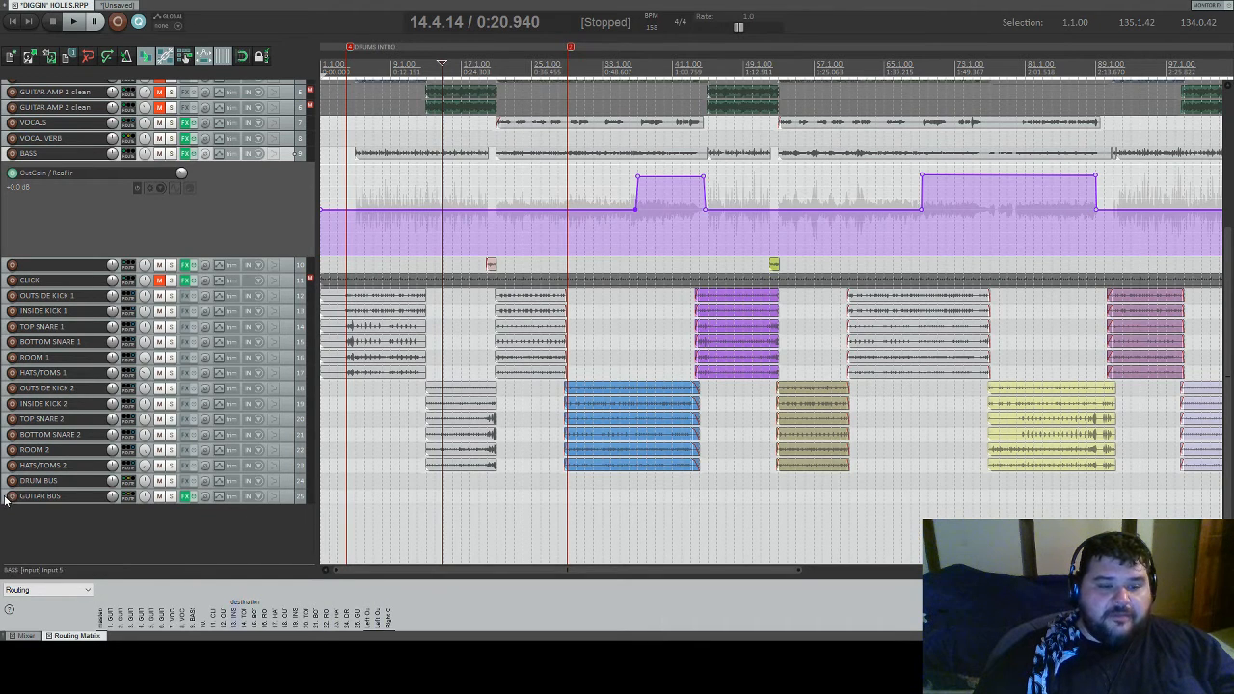
pyautogui.scroll(4, 151, 203)
pyautogui.scroll(2, 152, 203)
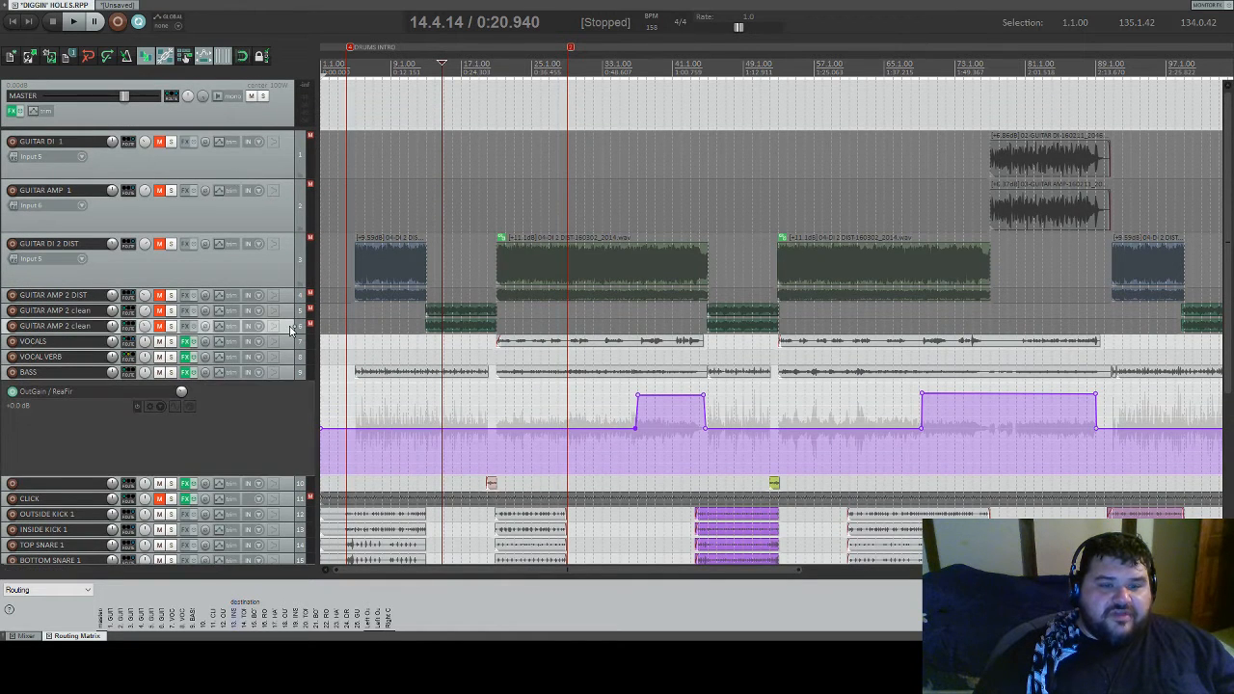
# - Move the six guitar tracks, GUITAR DI 1 through the second GUITAR AMP 2 clean, to the end of the track list below GUITAR BUS
pyautogui.keyDown('shift'); pyautogui.click(281, 149); pyautogui.keyUp('shift')
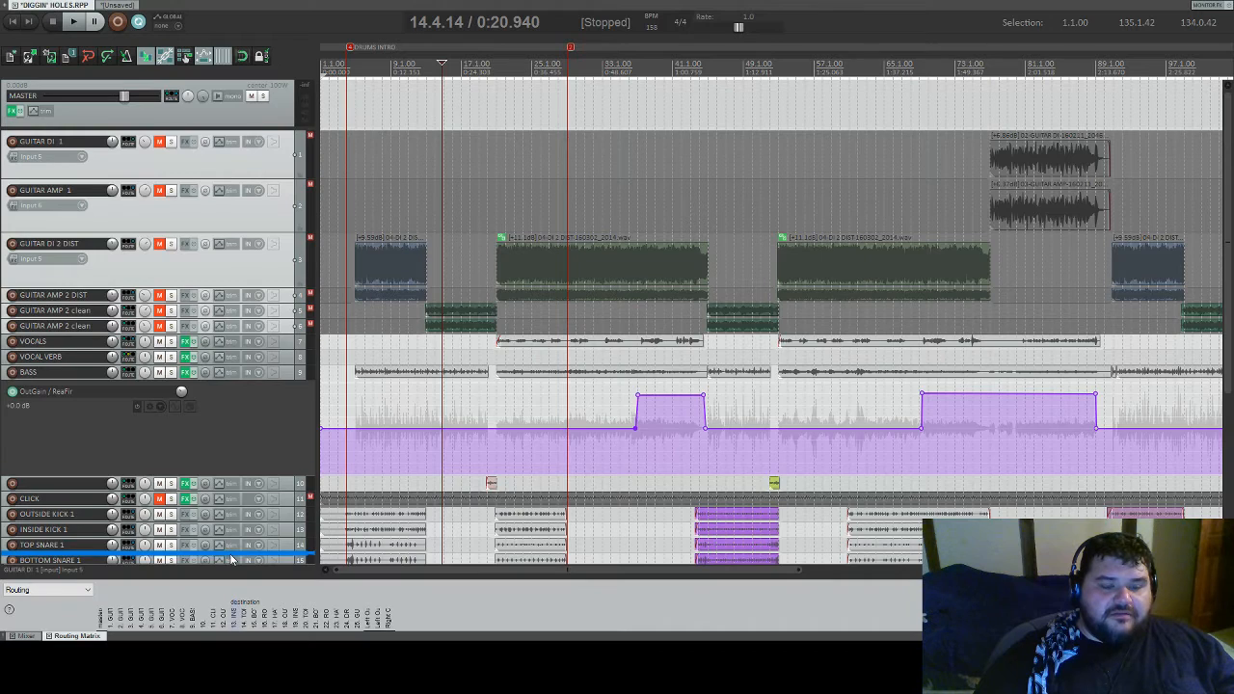
pyautogui.scroll(-3, 231, 549)
pyautogui.moveTo(243, 597); pyautogui.dragTo(241, 545)
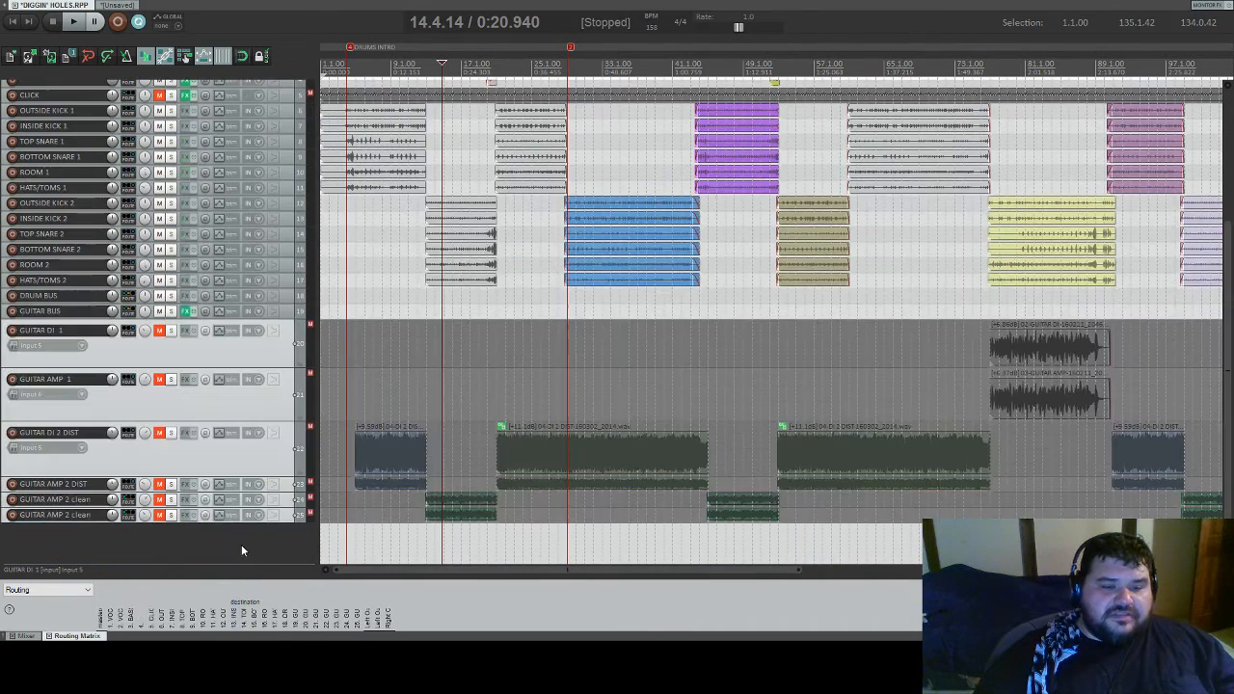
# - Select GUITAR BUS together with the six guitar tracks beneath it and enlarge the GUITAR BUS track's height
pyautogui.click(291, 313)
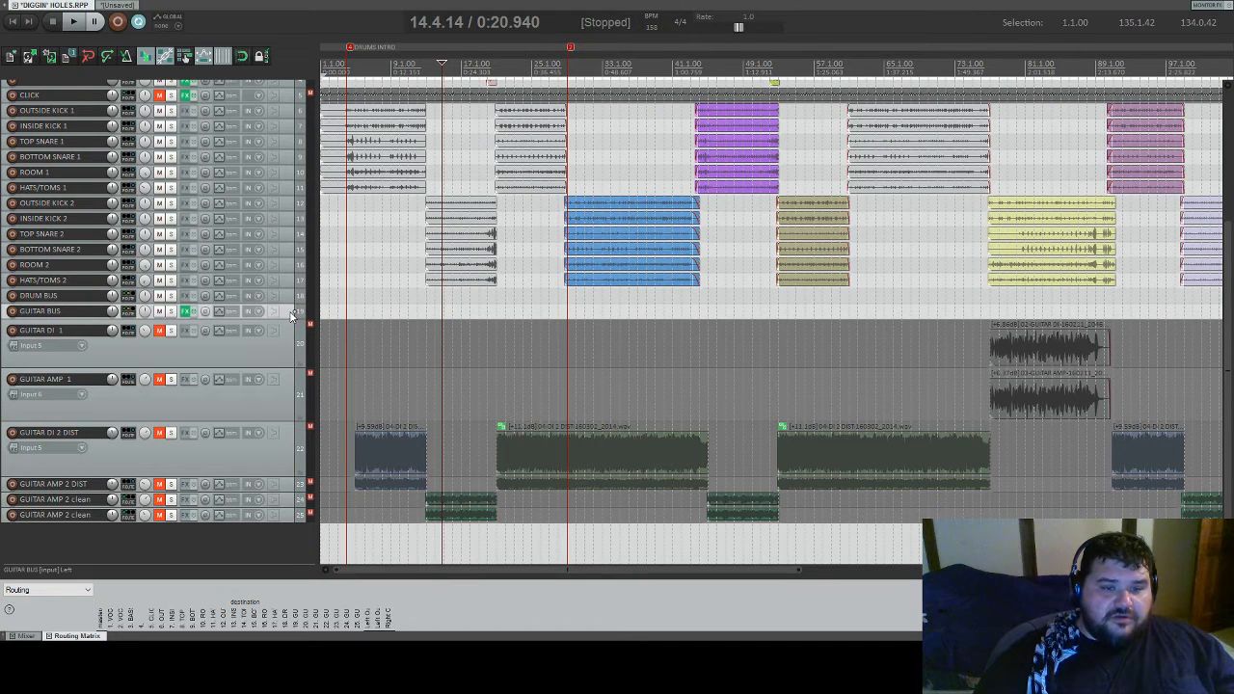
pyautogui.scroll(1, 294, 316)
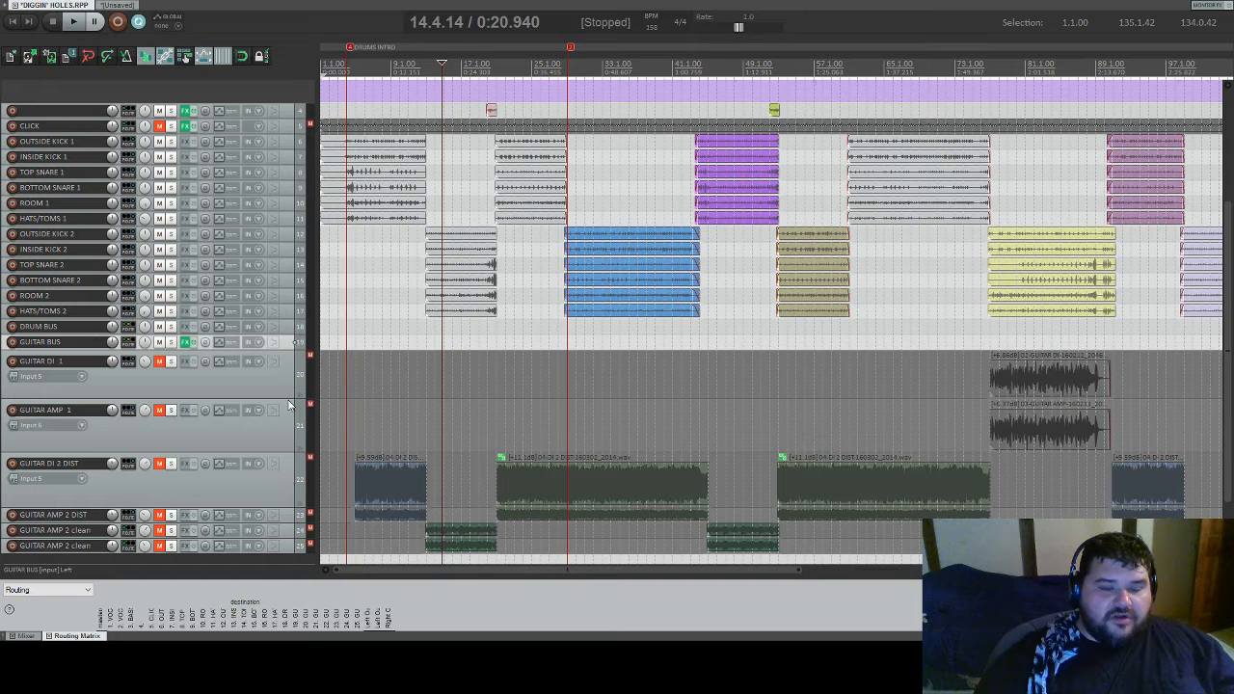
pyautogui.keyDown('shift'); pyautogui.click(285, 545); pyautogui.keyUp('shift')
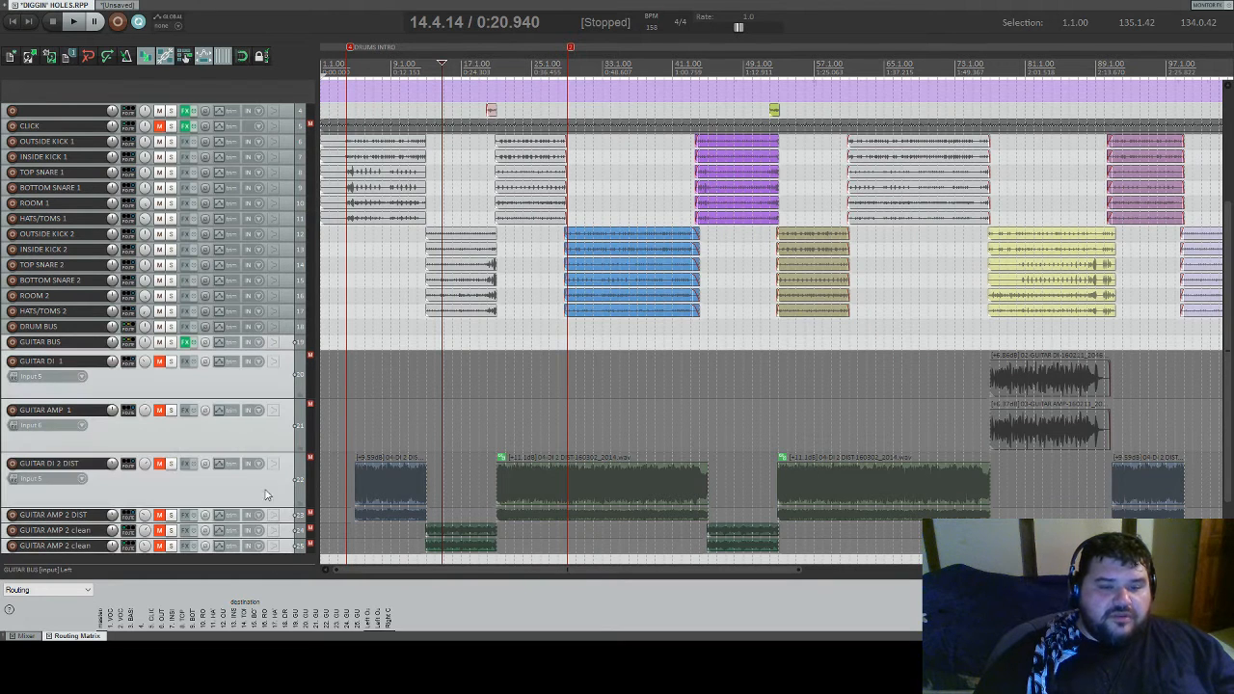
pyautogui.moveTo(297, 354); pyautogui.dragTo(286, 412)
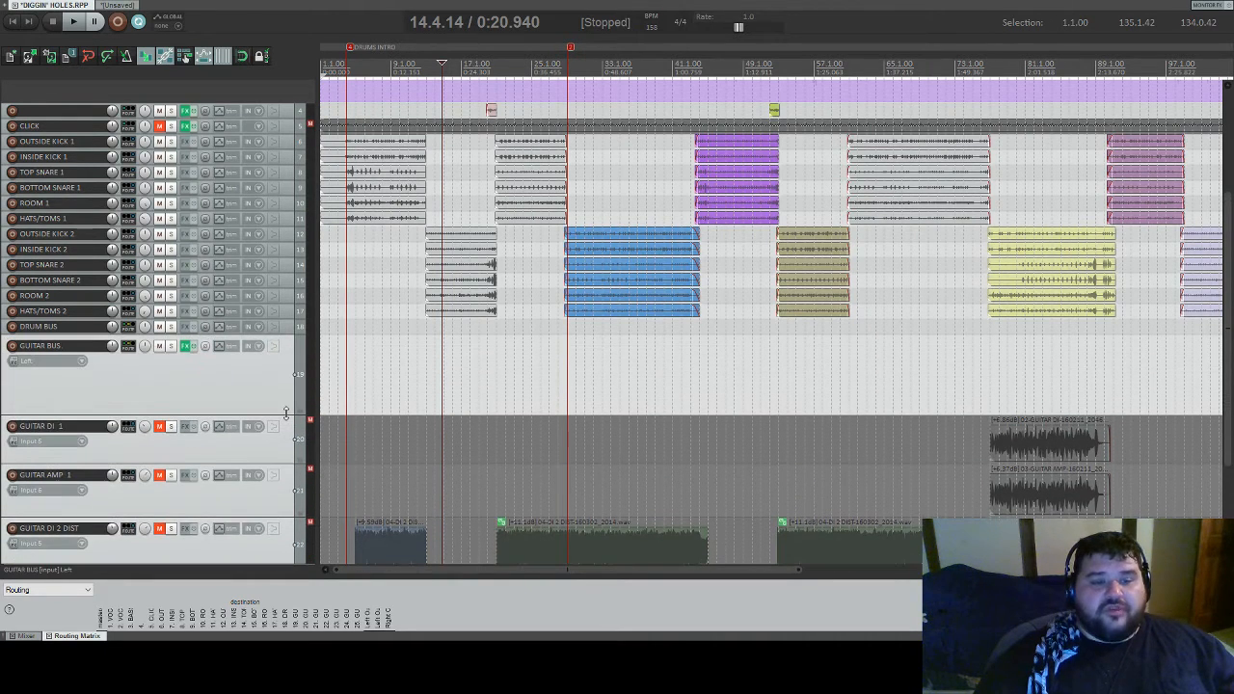
pyautogui.scroll(-3, 283, 430)
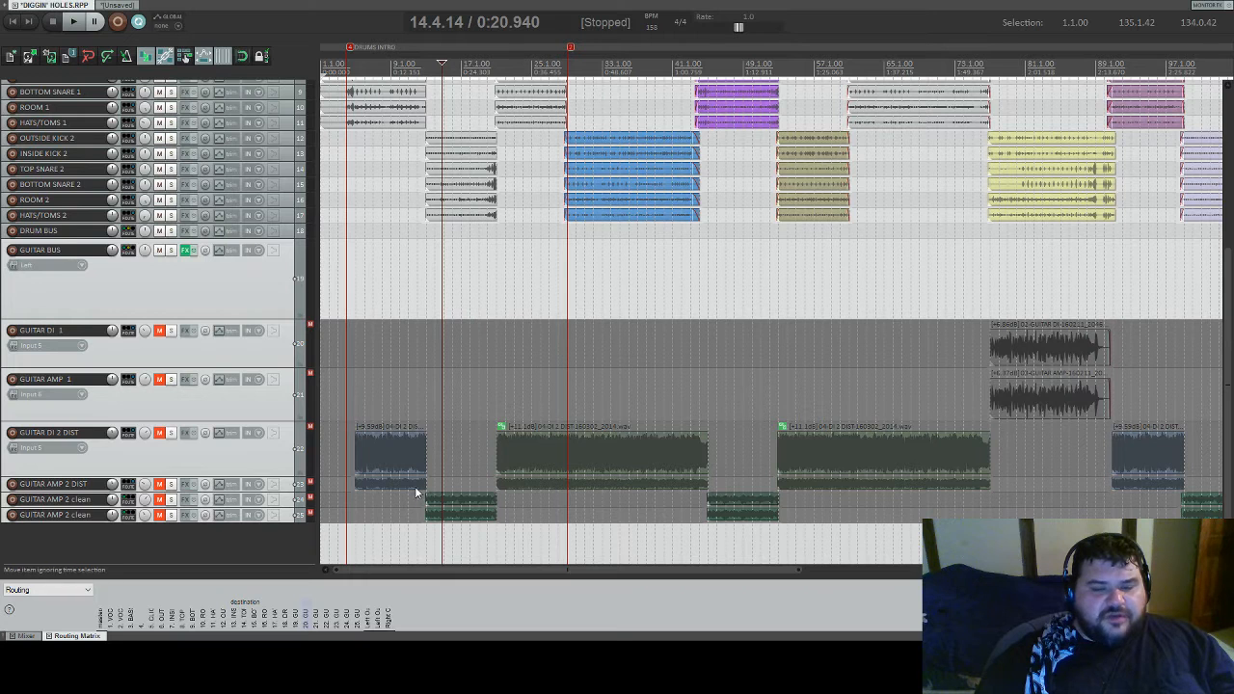
pyautogui.scroll(-2, 845, 444)
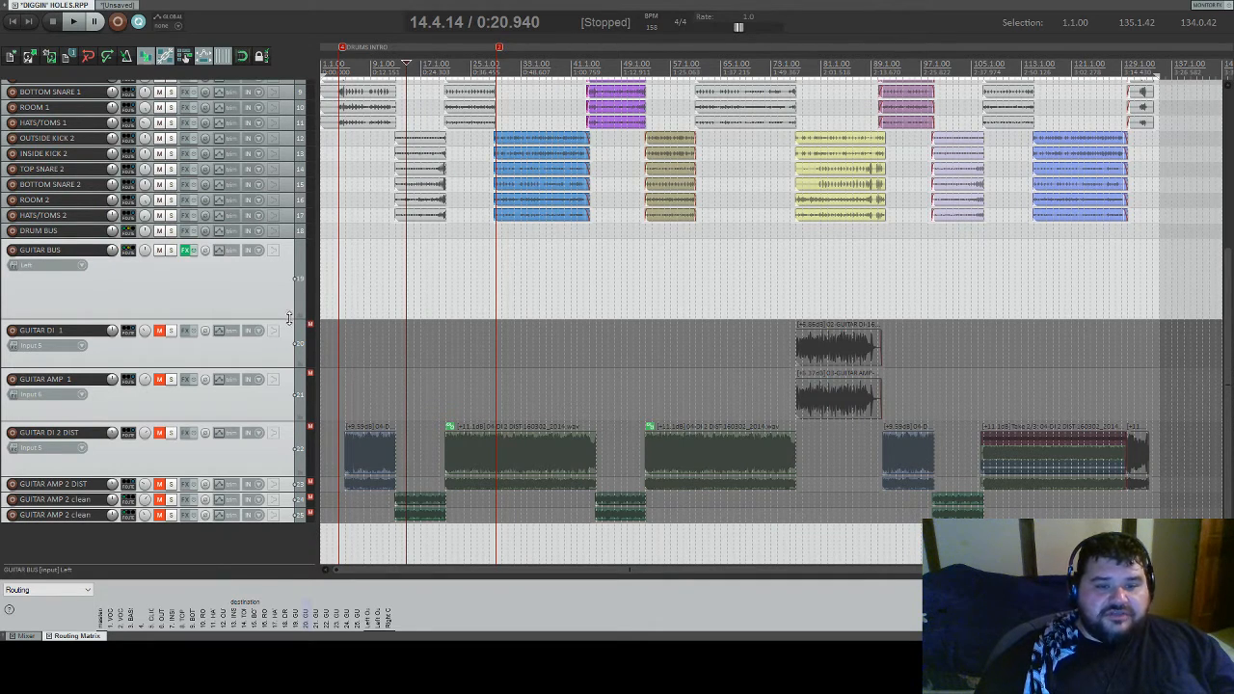
pyautogui.moveTo(288, 318); pyautogui.dragTo(288, 324)
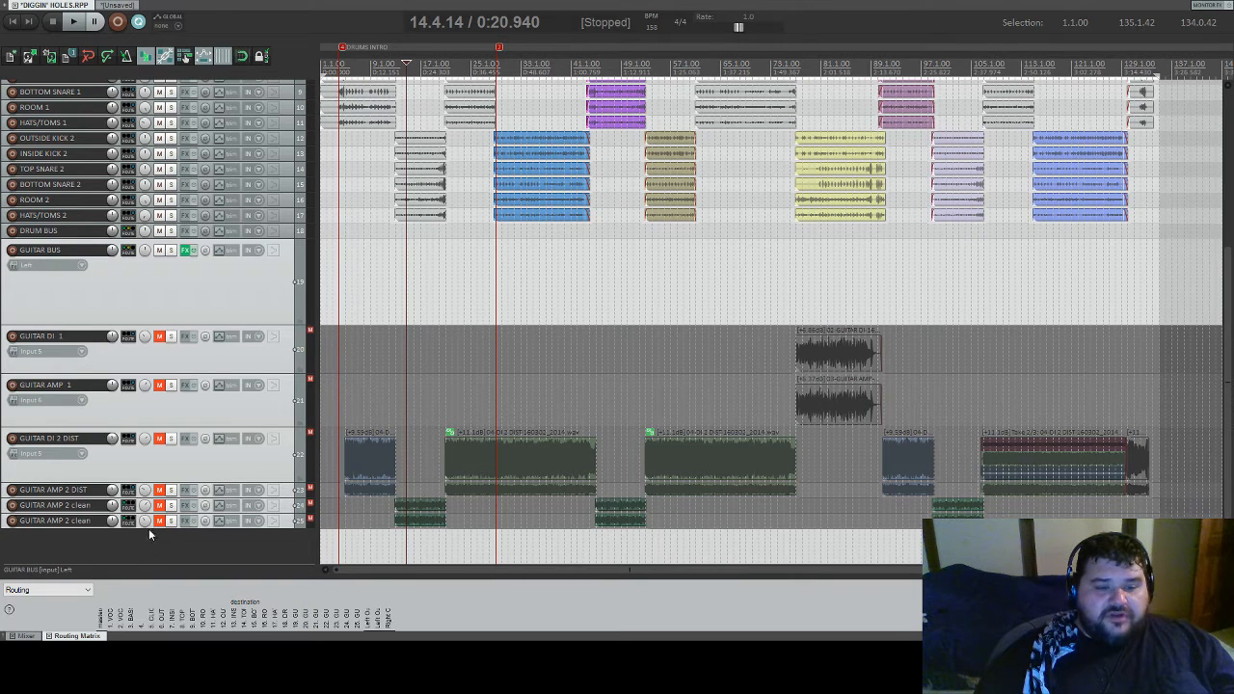
# - Enlarge the last GUITAR AMP 2 clean track's height and make GUITAR BUS the folder parent of the six guitar tracks
pyautogui.moveTo(149, 529); pyautogui.dragTo(150, 546)
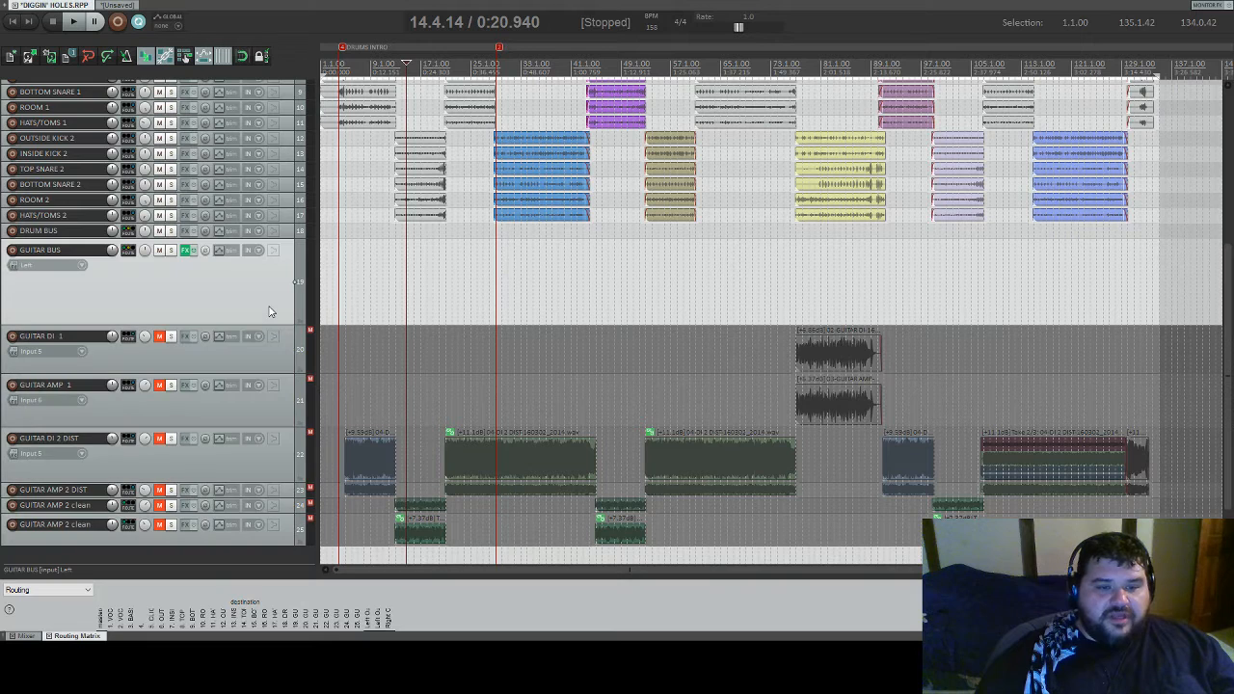
pyautogui.keyDown('shift'); pyautogui.click(289, 537); pyautogui.keyUp('shift')
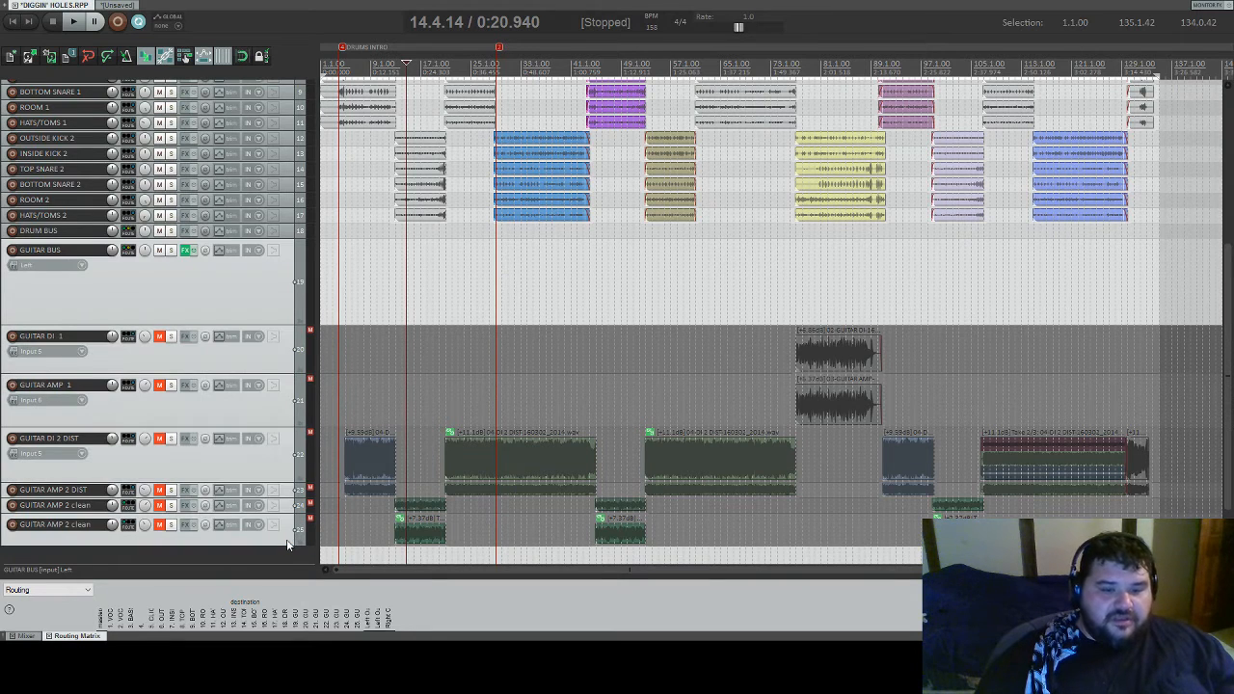
pyautogui.click(302, 320)
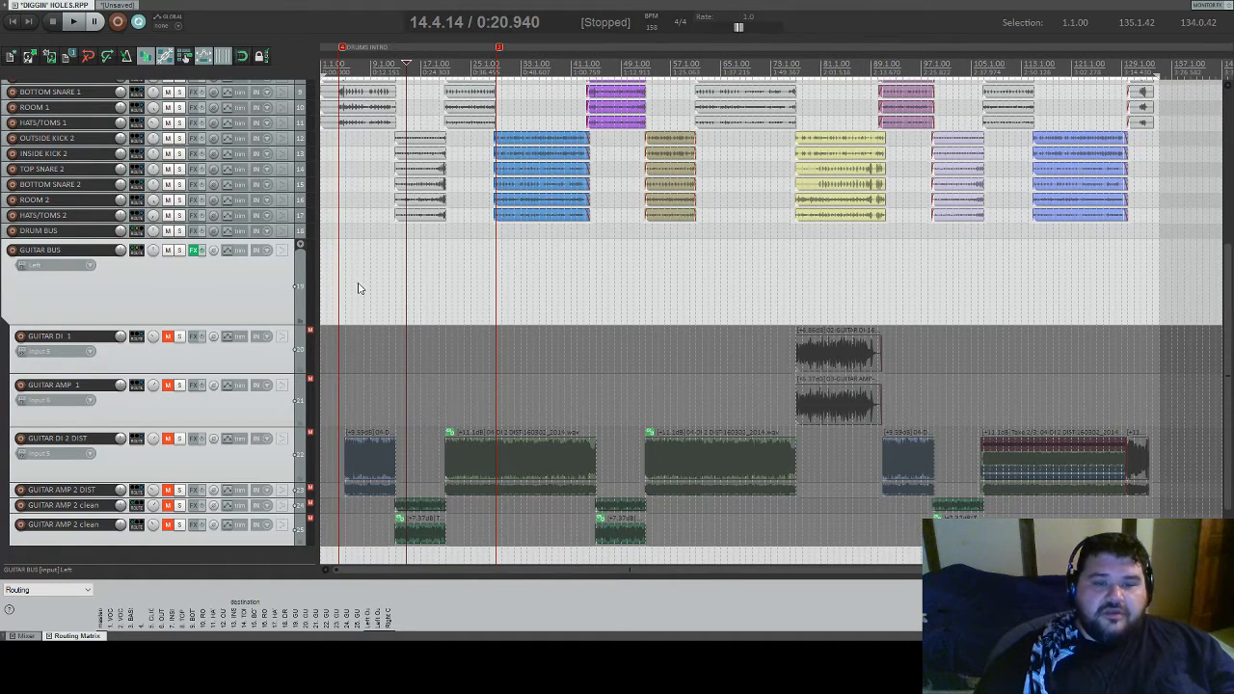
# - Color the GUITAR BUS folder and its six guitar tracks green
pyautogui.click(140, 309)
pyautogui.click(214, 318)
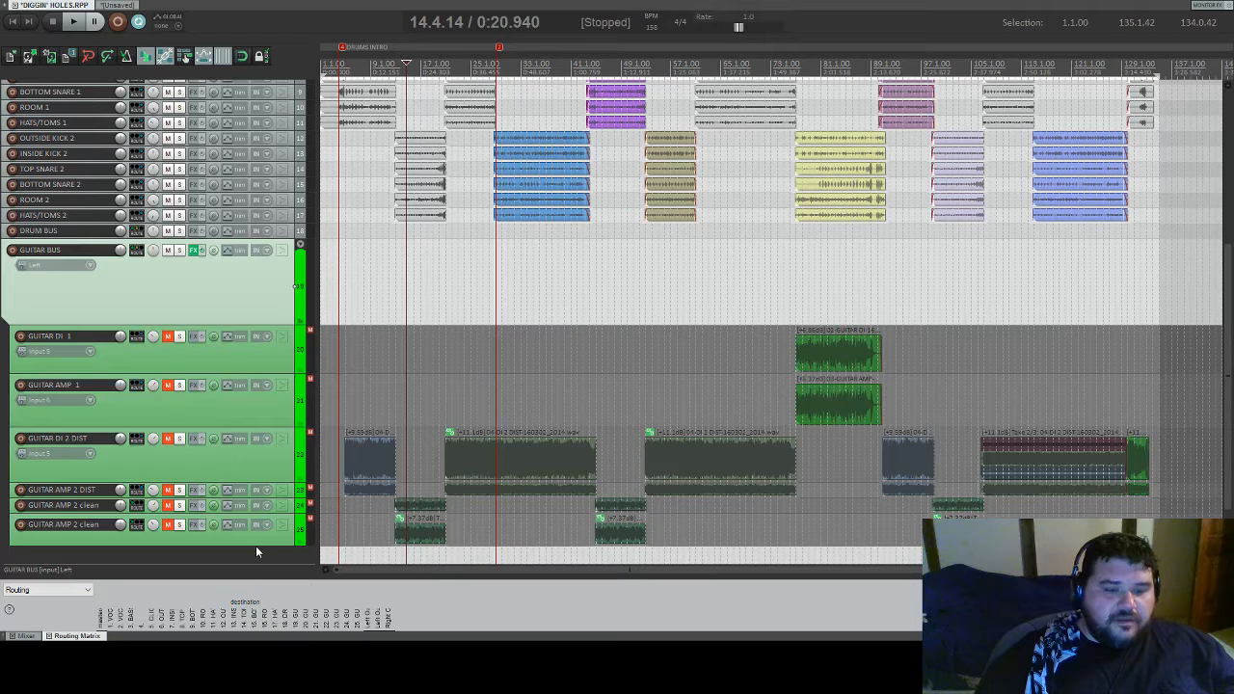
# - Select GUITAR BUS with all its guitar tracks and move the folder to the top of the track list, directly below MASTER
pyautogui.click(171, 349)
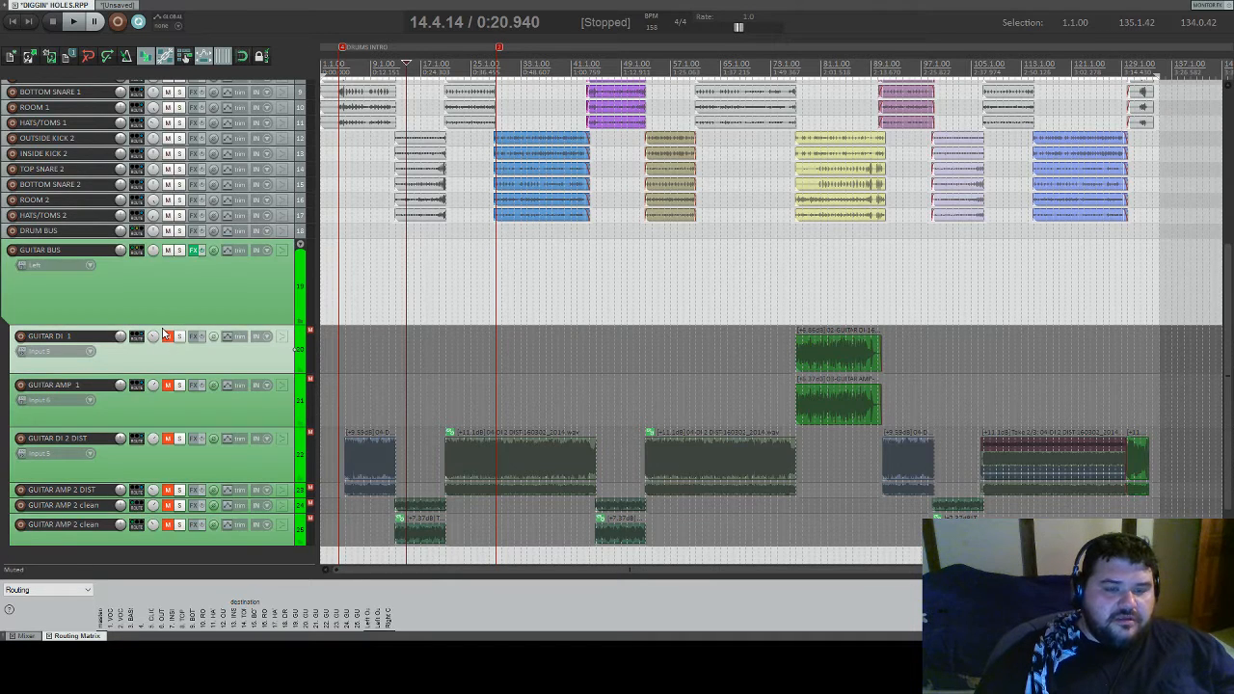
pyautogui.click(181, 289)
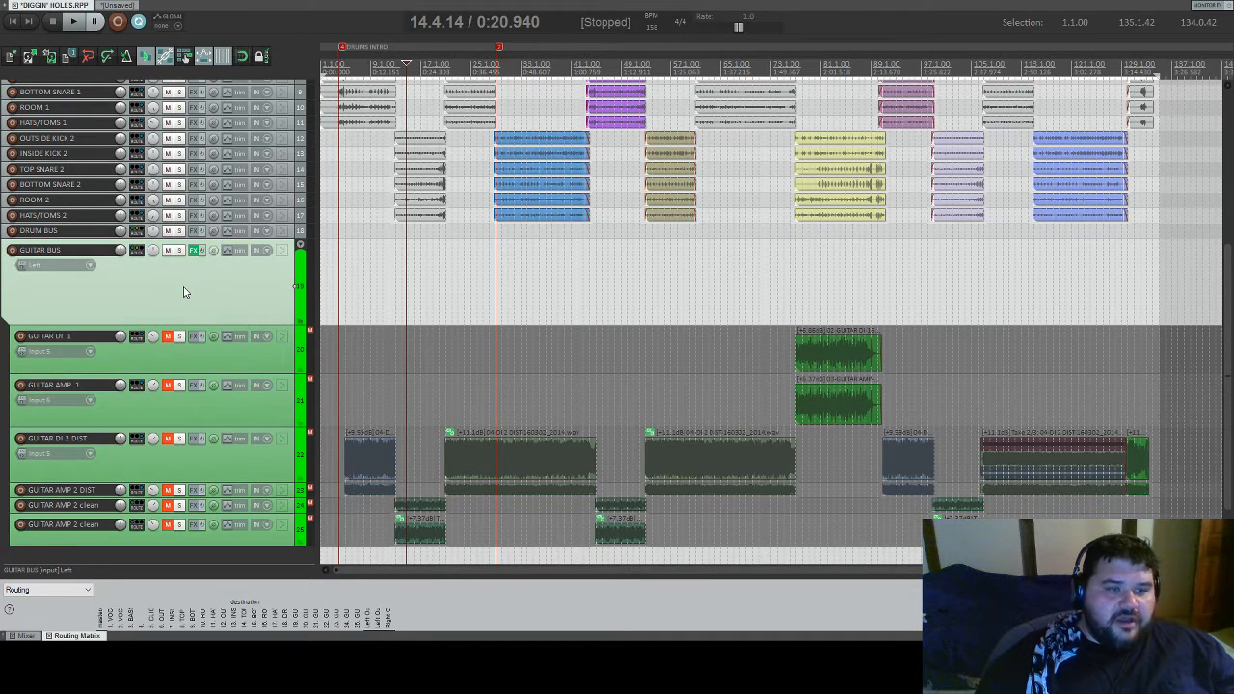
pyautogui.keyDown('shift'); pyautogui.click(291, 540); pyautogui.keyUp('shift')
pyautogui.moveTo(133, 281); pyautogui.dragTo(149, 139)
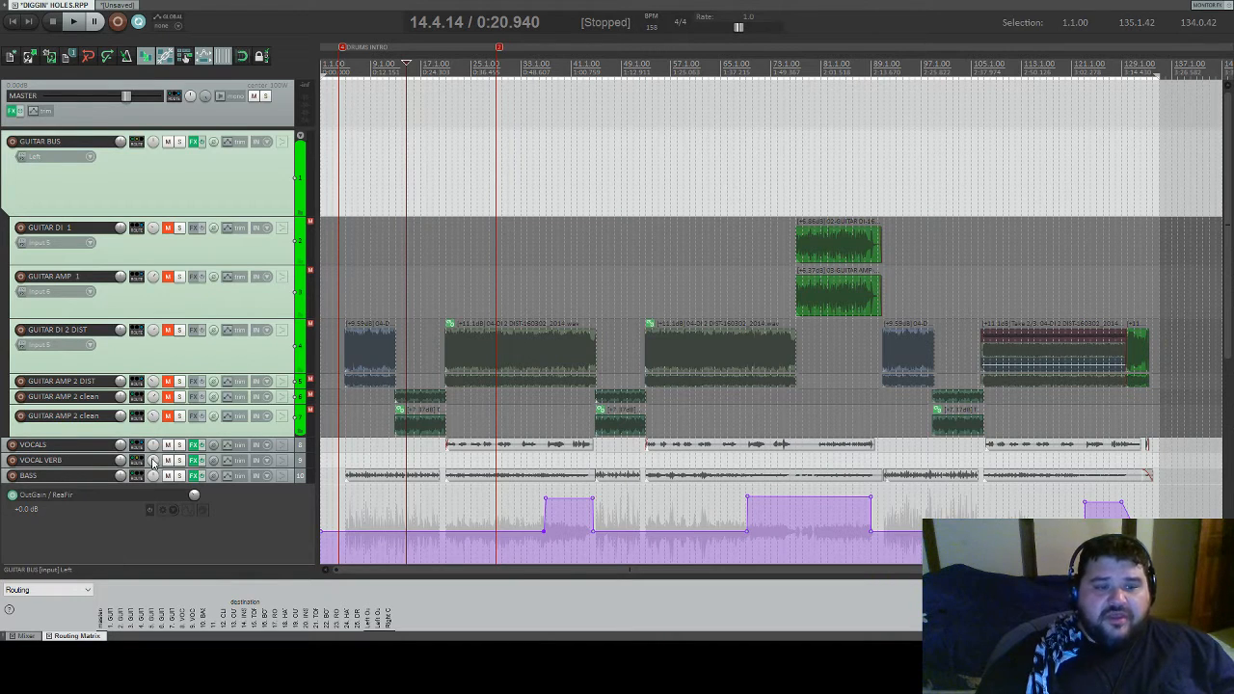
# - Enlarge the heights of the VOCALS and VOCAL VERB tracks and select both
pyautogui.scroll(-2, 150, 458)
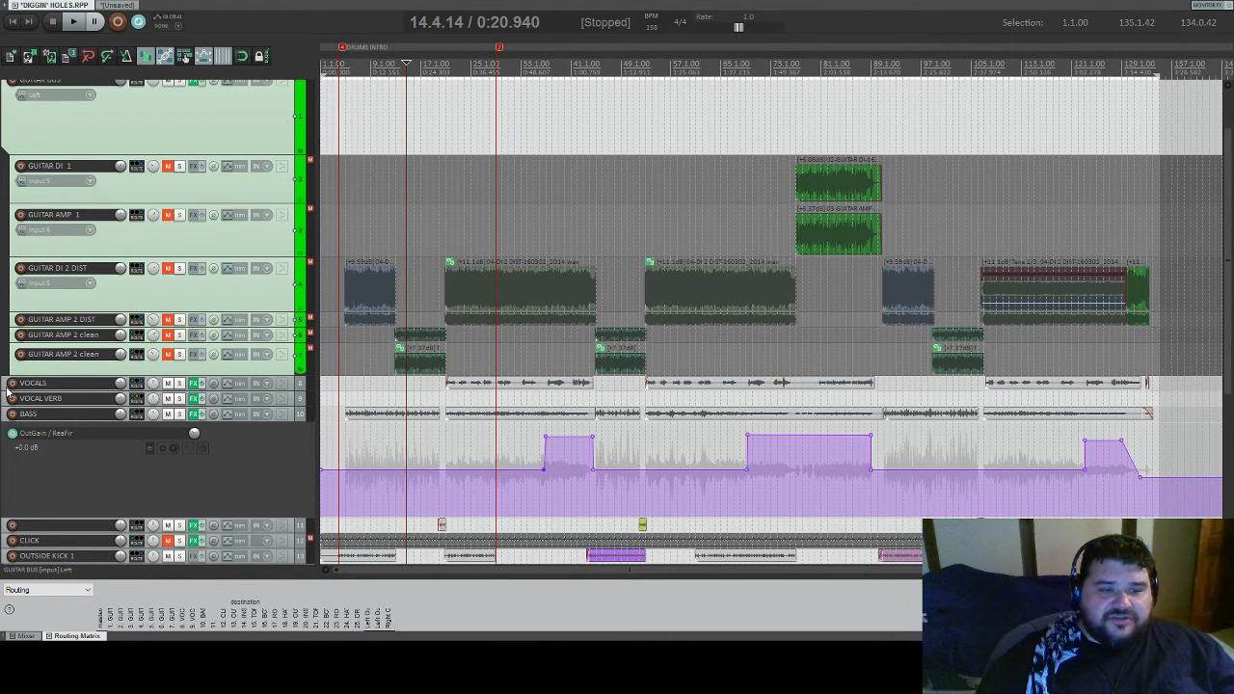
pyautogui.scroll(-6, 7, 410)
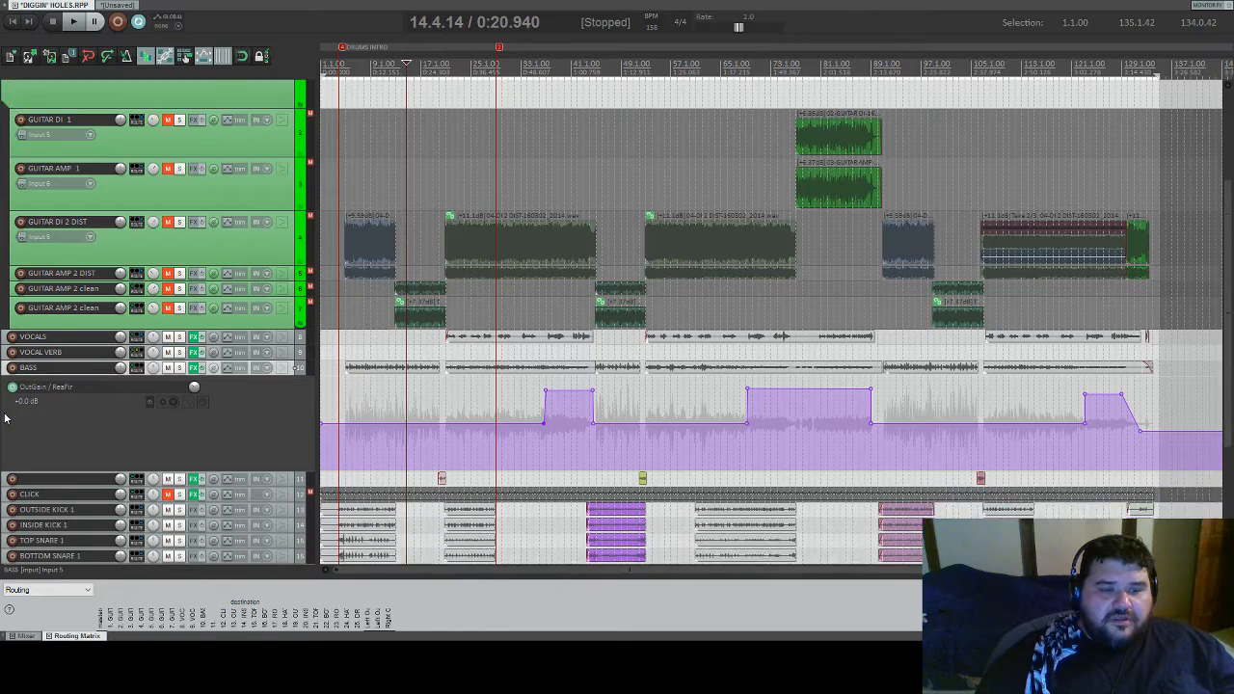
pyautogui.scroll(-1, 7, 417)
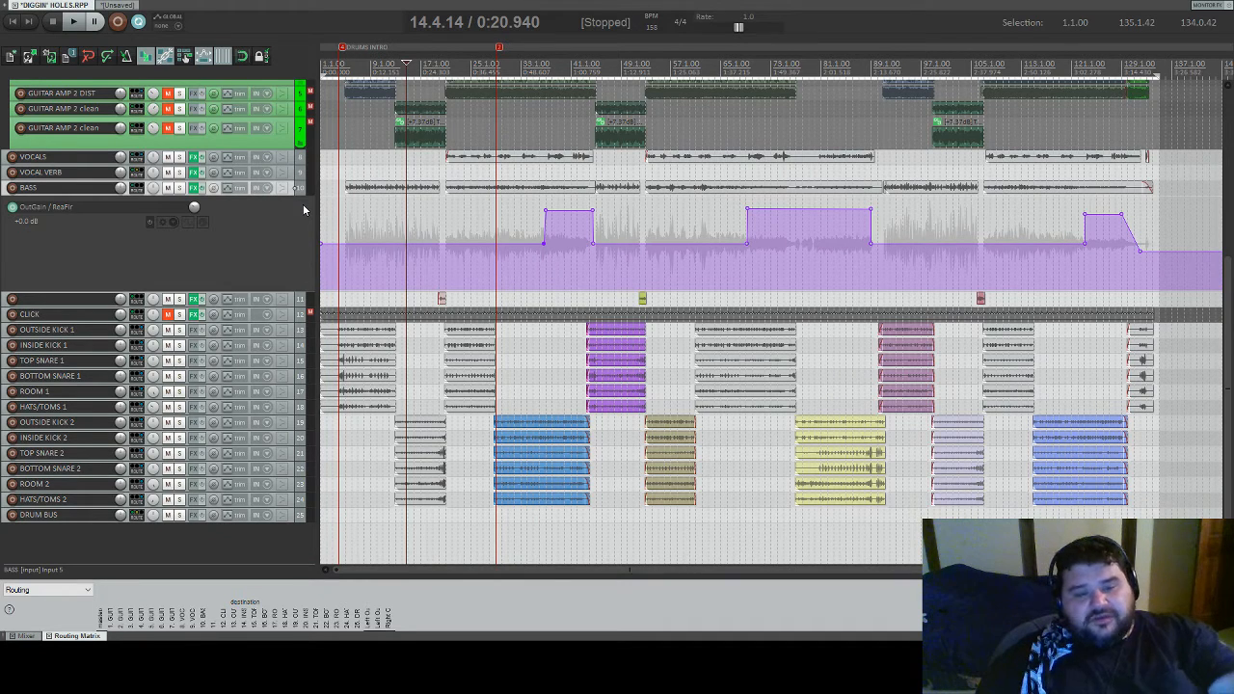
pyautogui.scroll(1, 184, 212)
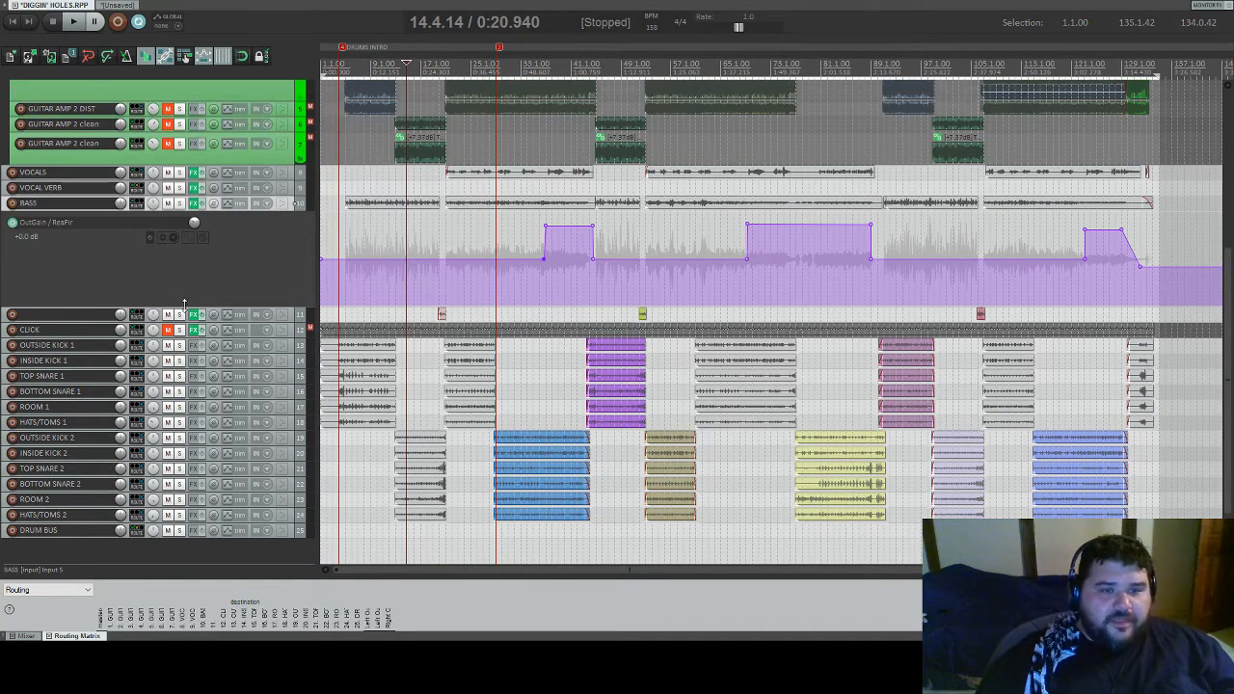
pyautogui.scroll(4, 184, 304)
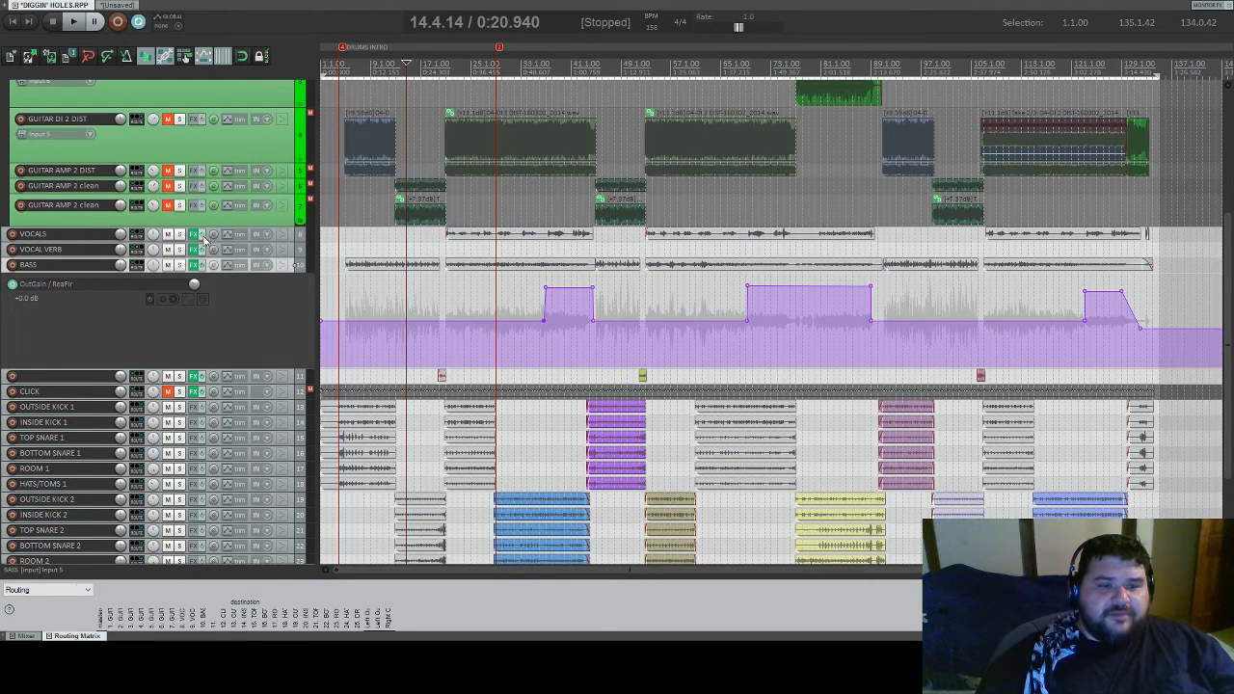
pyautogui.moveTo(7, 242); pyautogui.dragTo(5, 266)
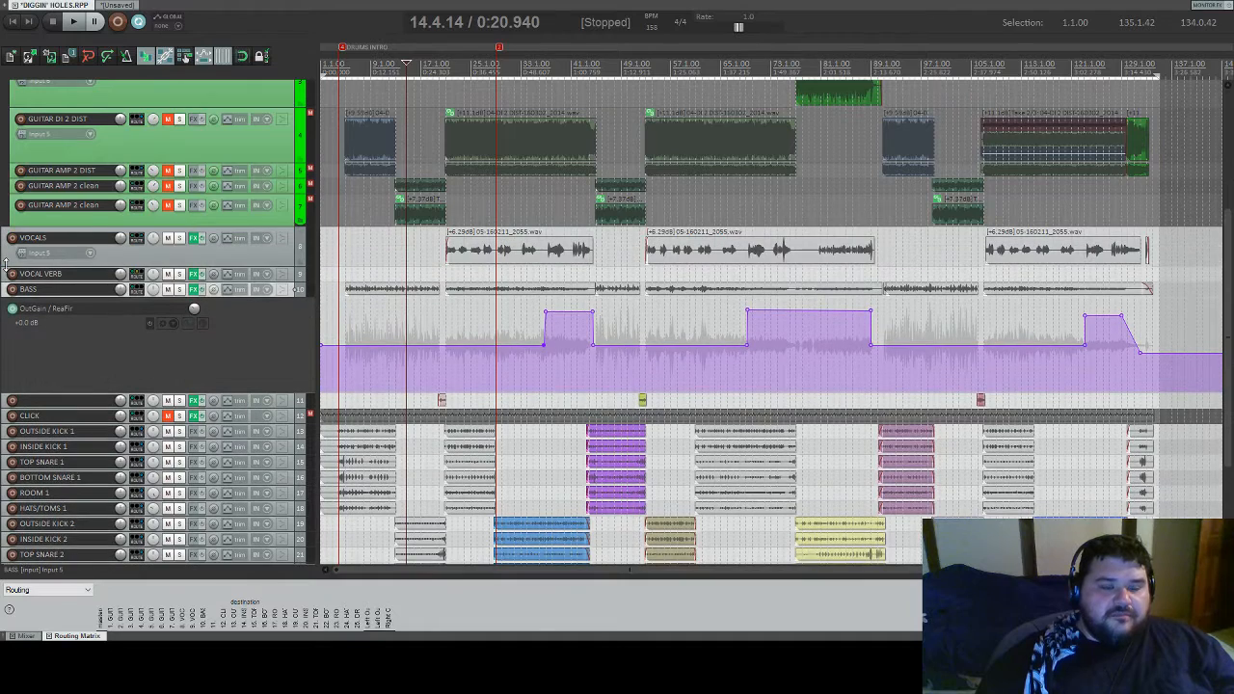
pyautogui.click(262, 267)
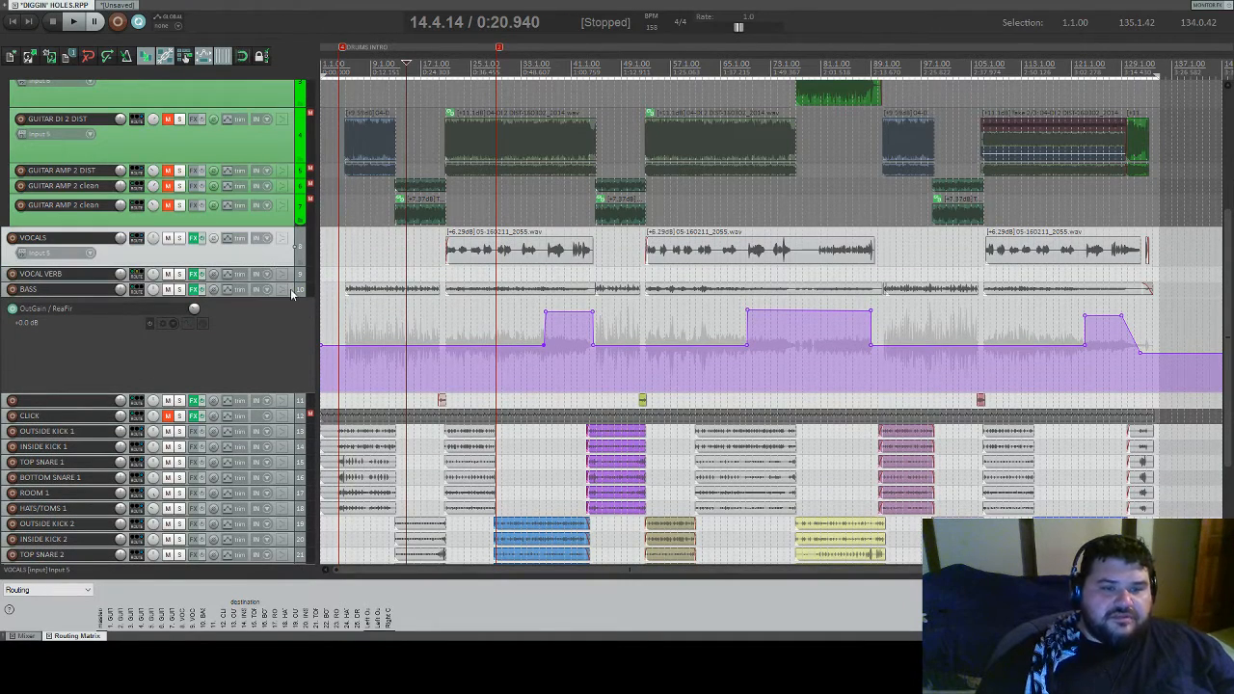
pyautogui.moveTo(290, 280); pyautogui.dragTo(292, 322)
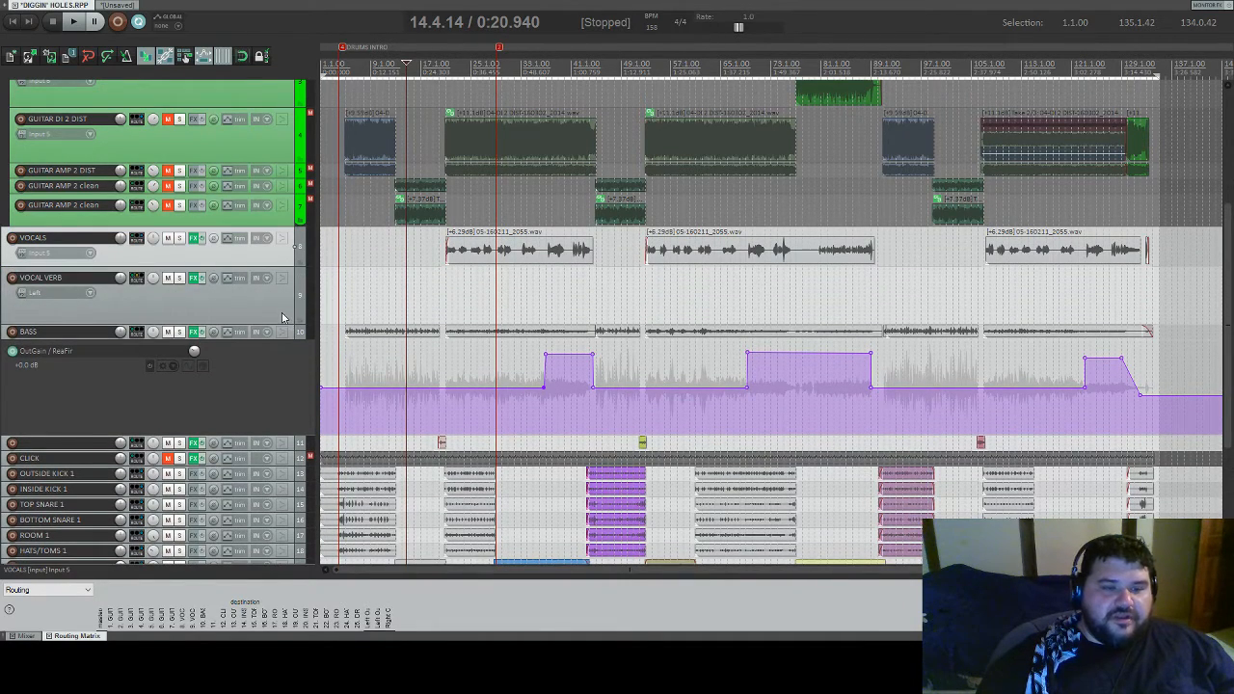
pyautogui.keyDown('ctrl'); pyautogui.click(282, 293); pyautogui.keyUp('ctrl')
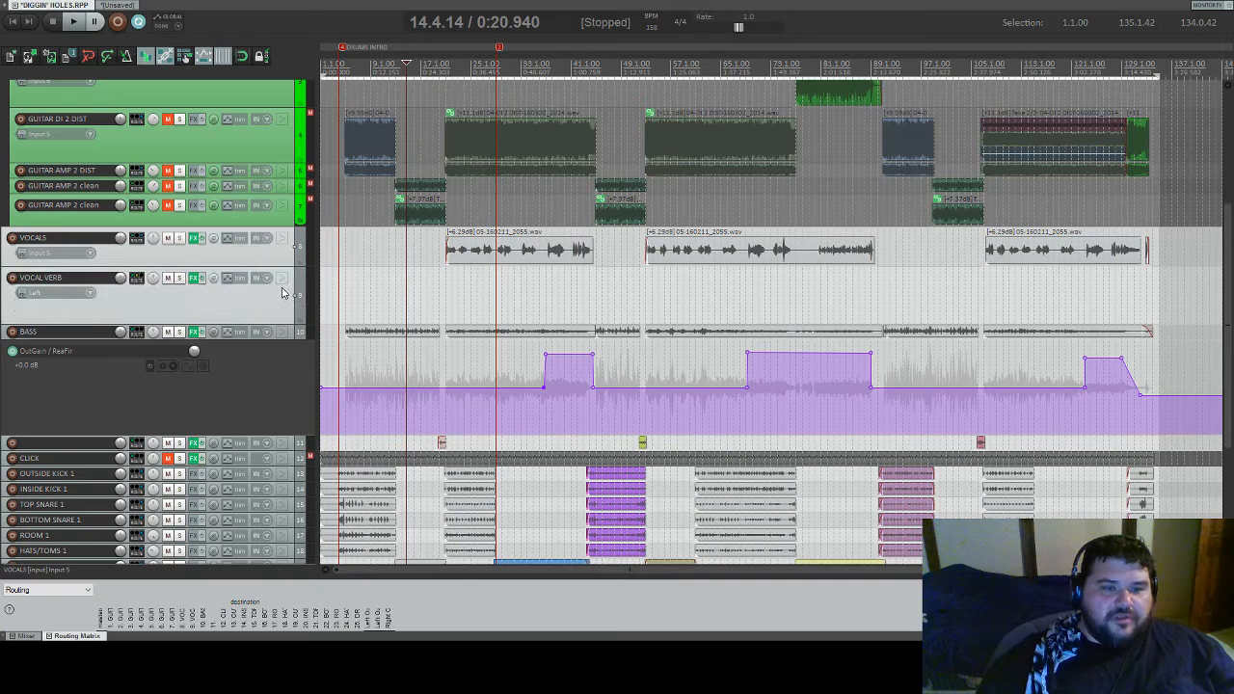
pyautogui.moveTo(292, 268); pyautogui.dragTo(292, 289)
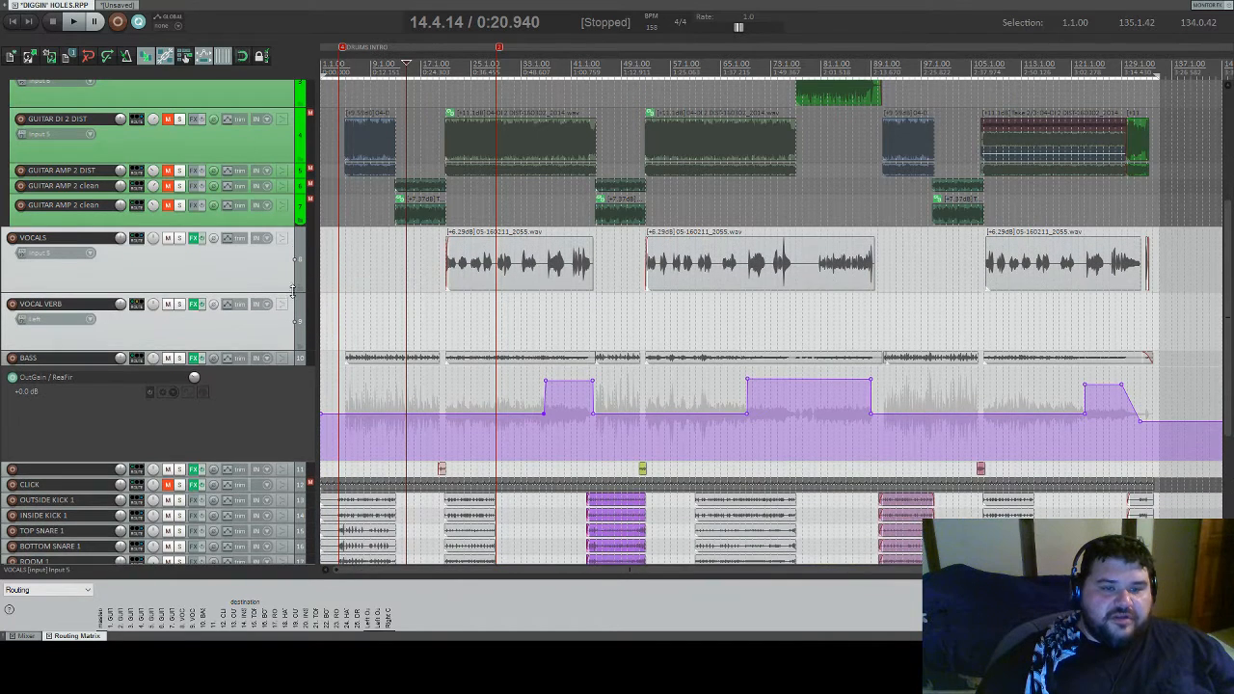
# - Make VOCALS a folder parent and select DRUM BUS at the end of the track list
pyautogui.click(299, 292)
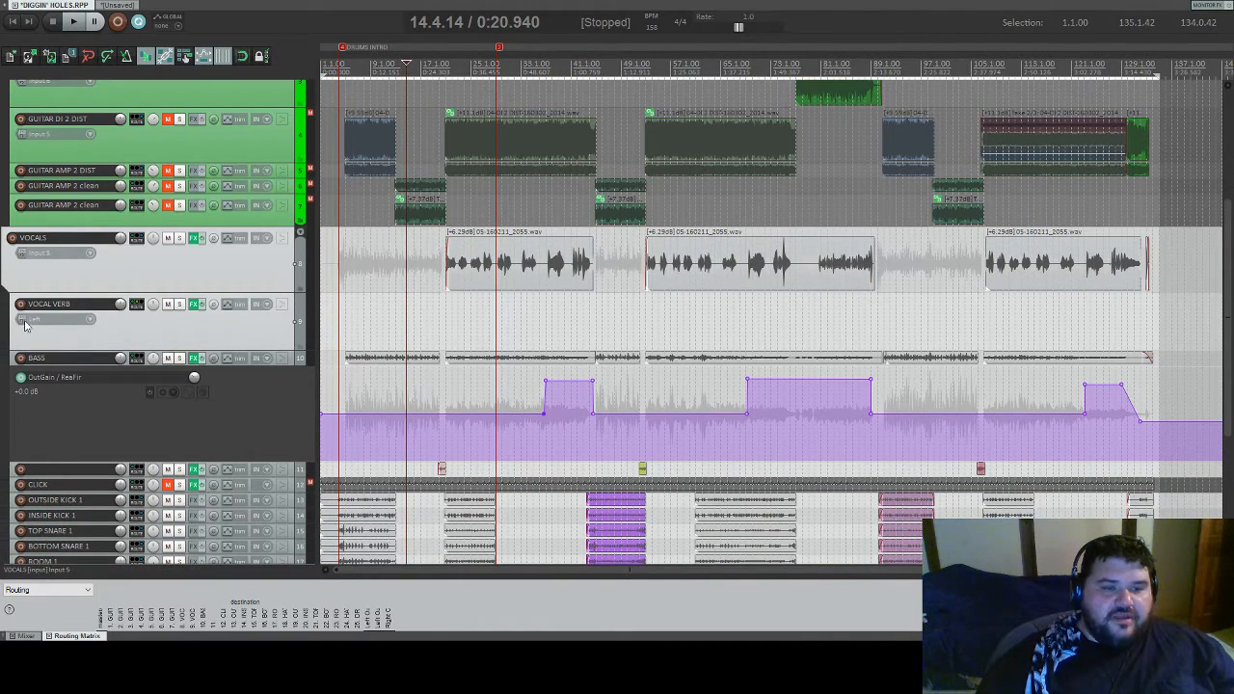
pyautogui.scroll(-4, 76, 324)
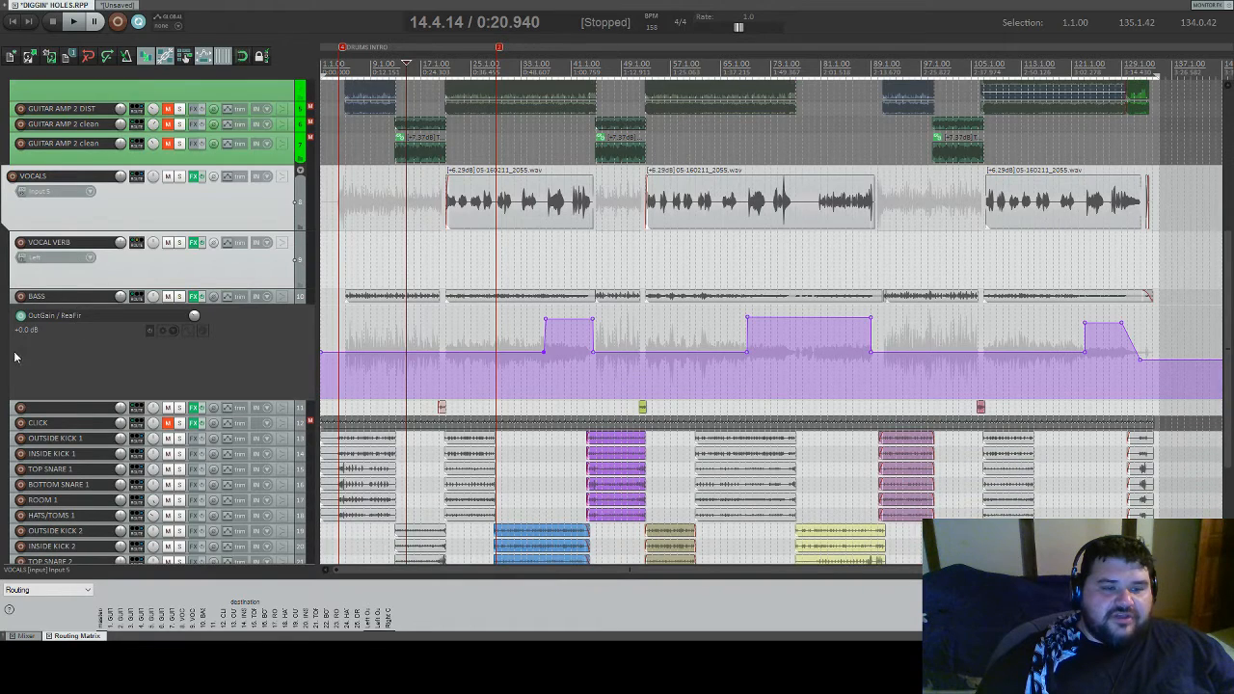
pyautogui.scroll(-2, 67, 635)
pyautogui.scroll(-7, 74, 501)
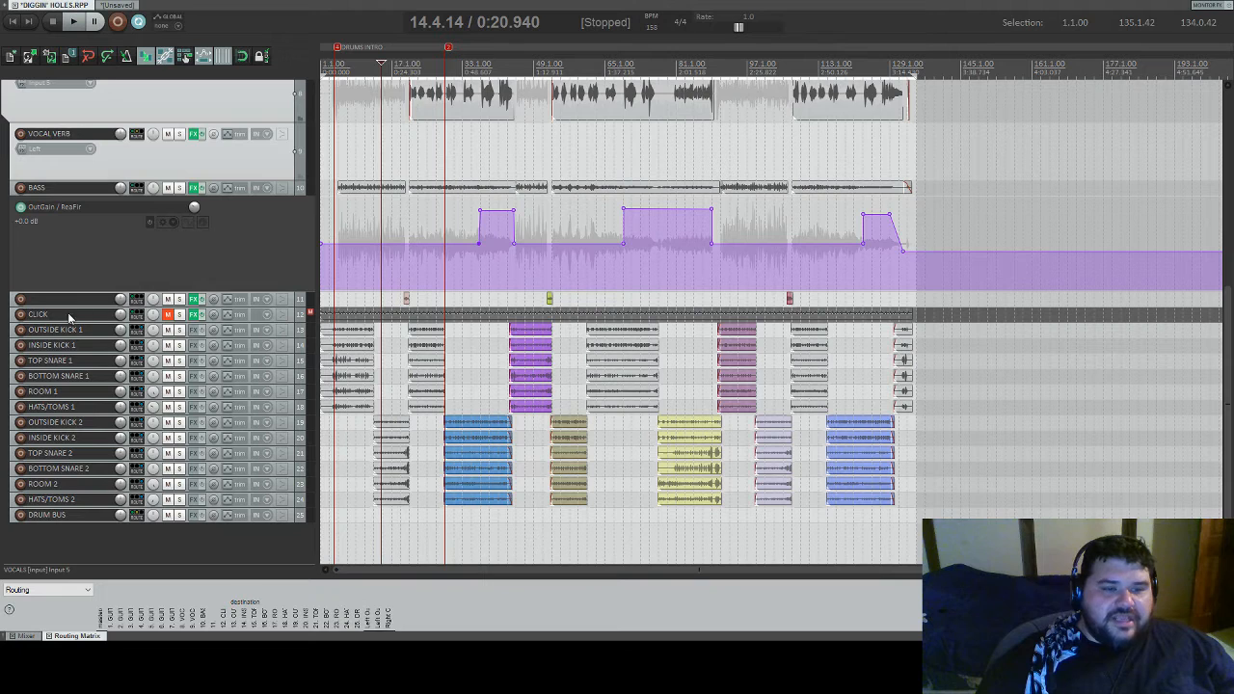
pyautogui.moveTo(12, 521)
pyautogui.mouseDown()
pyautogui.moveTo(2, 540)
pyautogui.moveTo(6, 521)
pyautogui.mouseUp()
pyautogui.scroll(4, 29, 202)
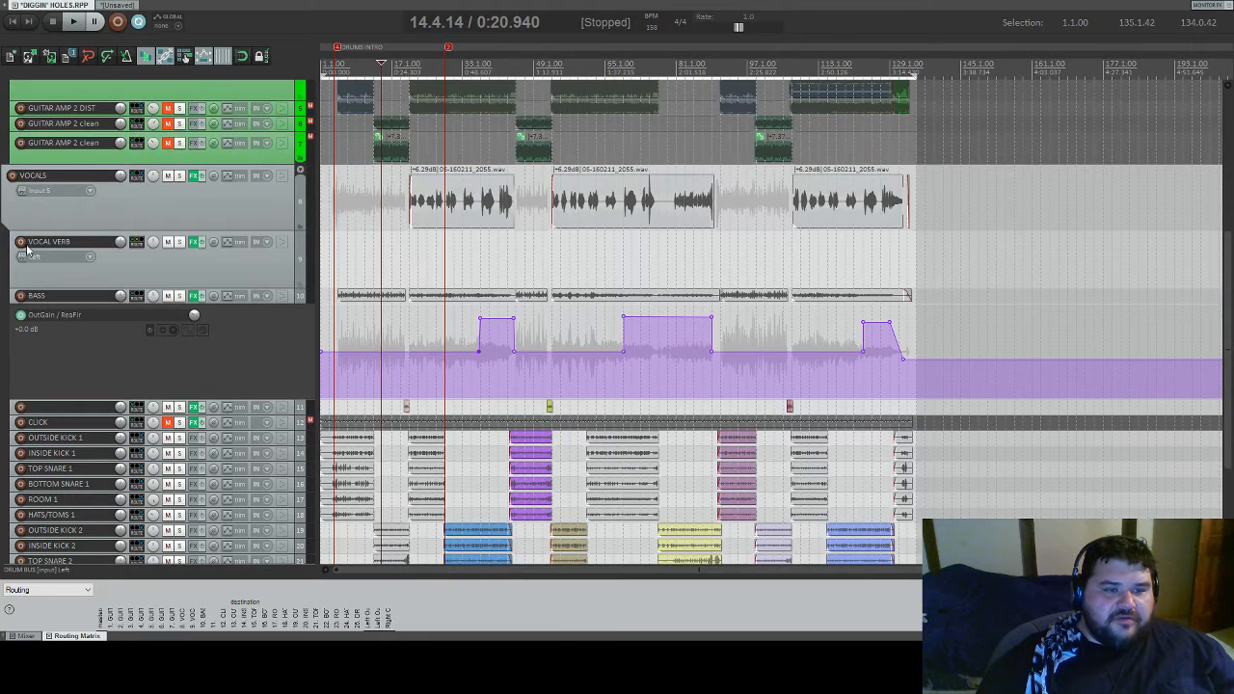
# - Move the BASS track above the VOCALS folder and enlarge the BASS track's height
pyautogui.moveTo(14, 299); pyautogui.dragTo(12, 173)
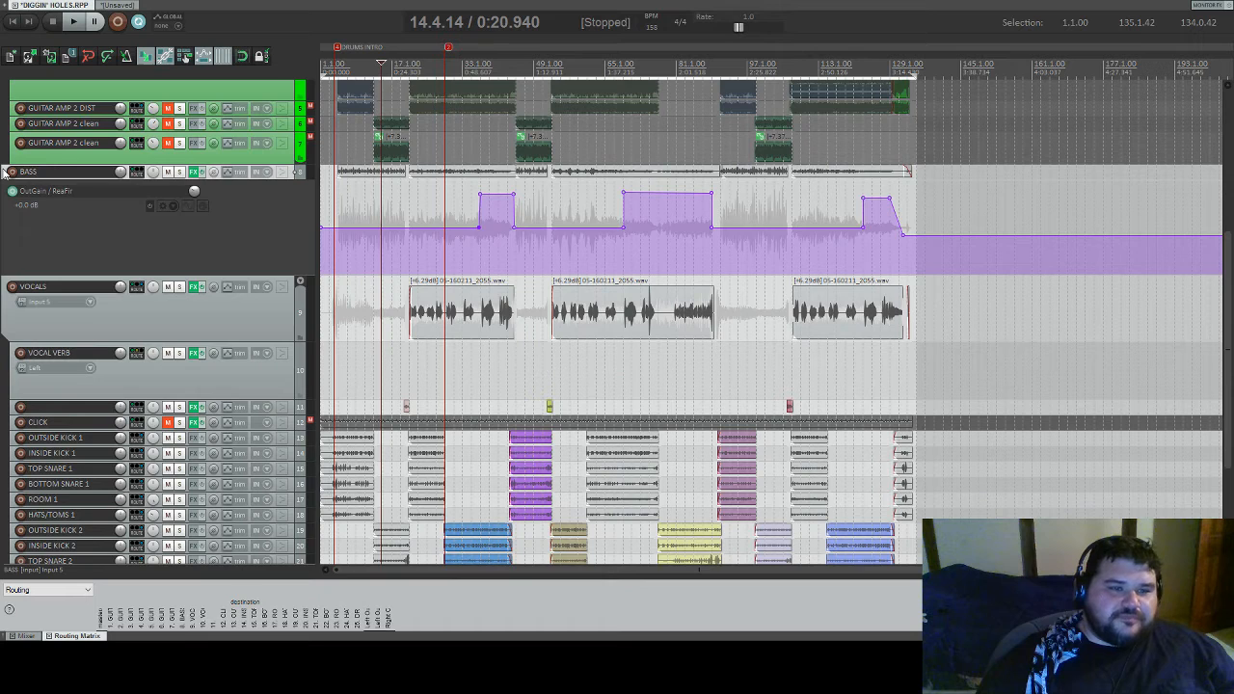
pyautogui.moveTo(197, 177); pyautogui.dragTo(205, 248)
pyautogui.scroll(-2, 133, 383)
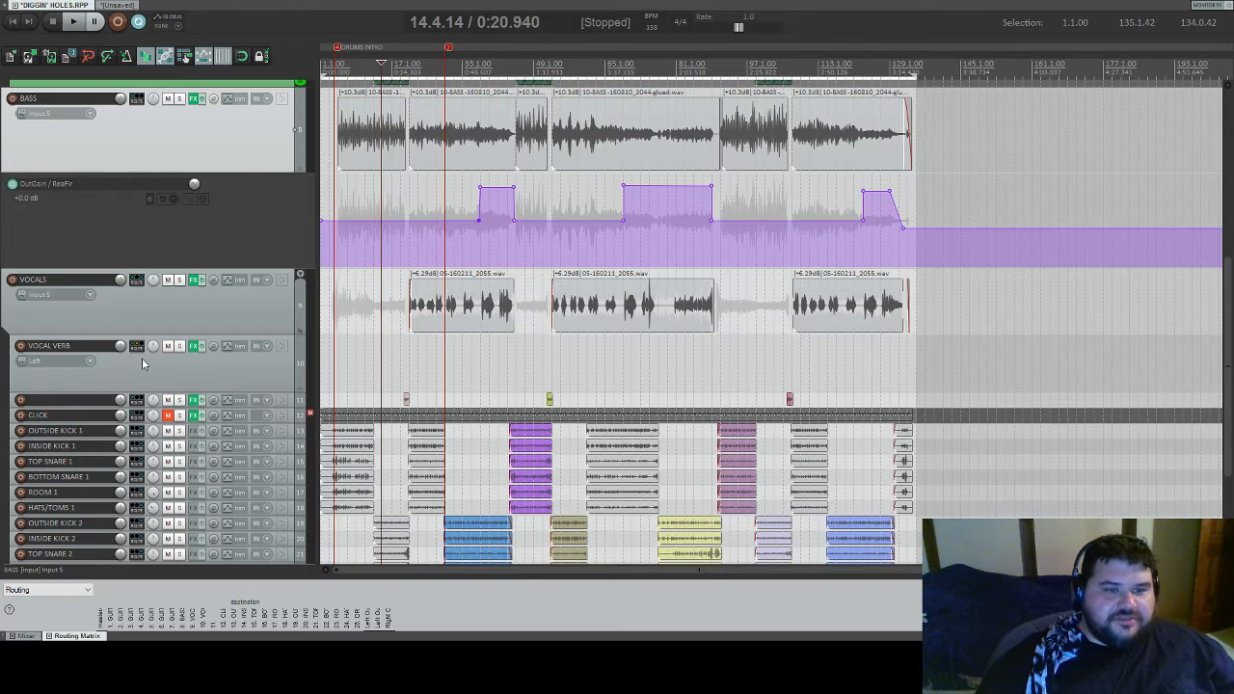
# - Undo the BASS track move and the VOCALS folder change, and select the VOCALS track
pyautogui.hotkey('ctrl', 'z')
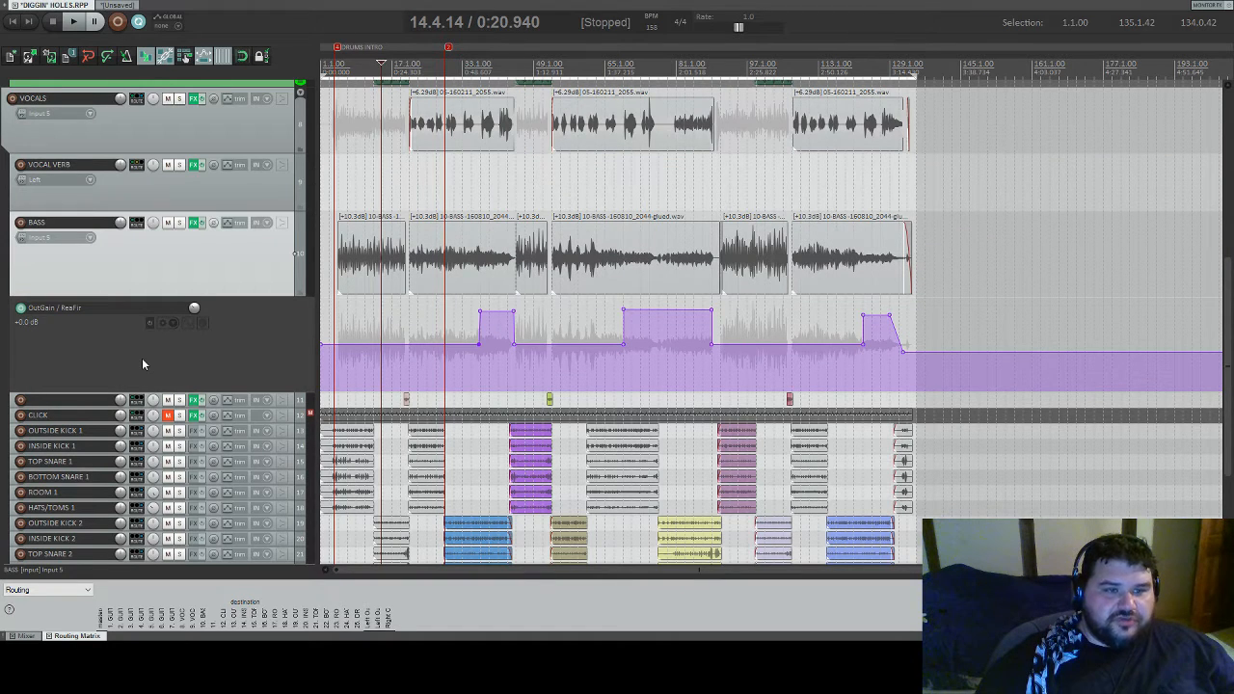
pyautogui.hotkey('ctrl', 'z')
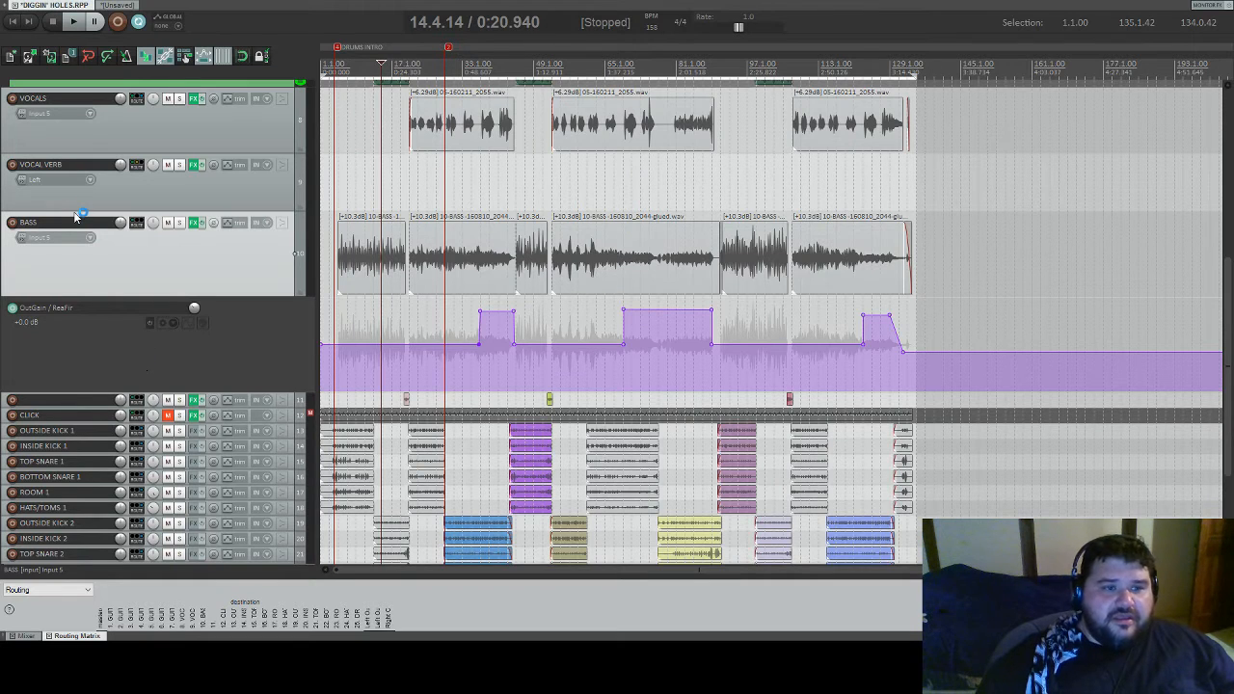
pyautogui.click(118, 123)
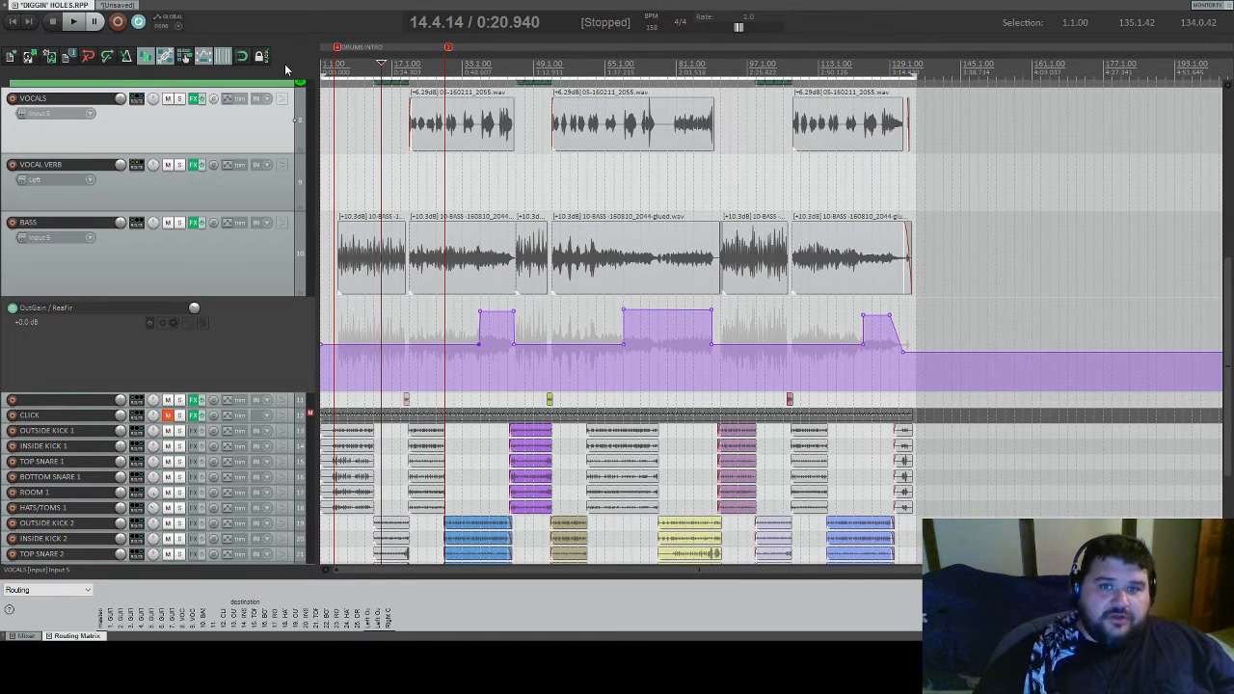
# - Move the VOCALS and VOCAL VERB tracks together below DRUM BUS at the end of the track list and enlarge VOCALS slightly
pyautogui.scroll(2, 143, 267)
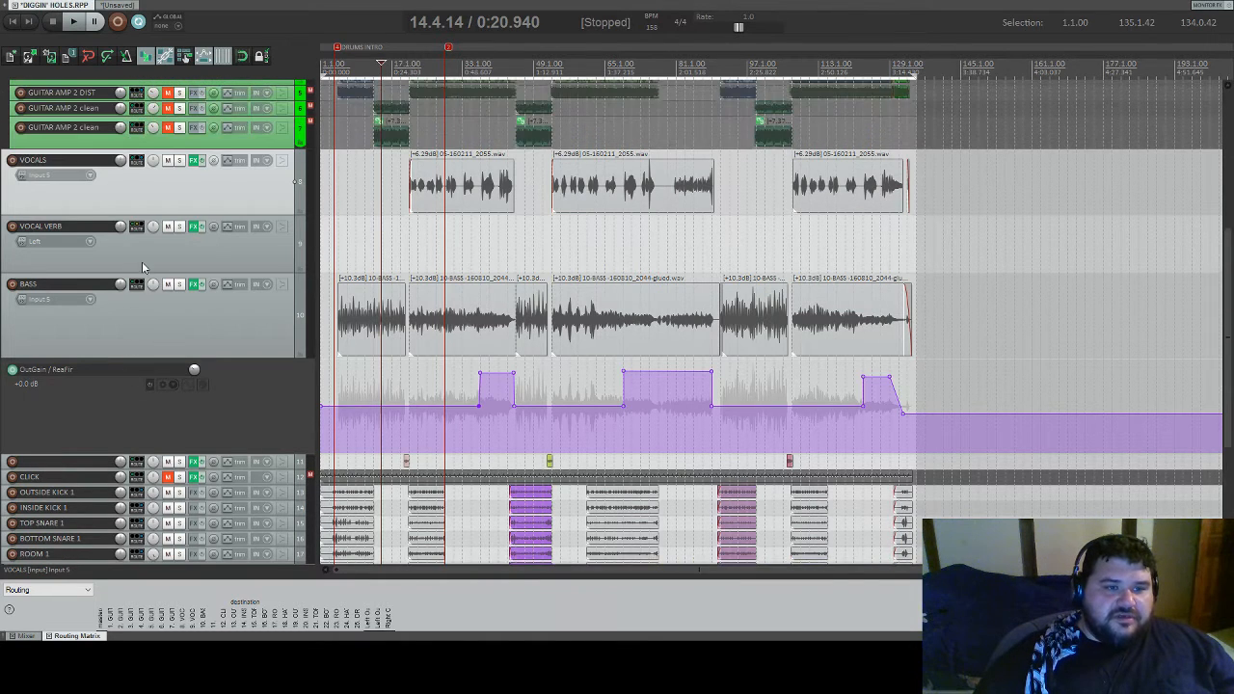
pyautogui.click(204, 245)
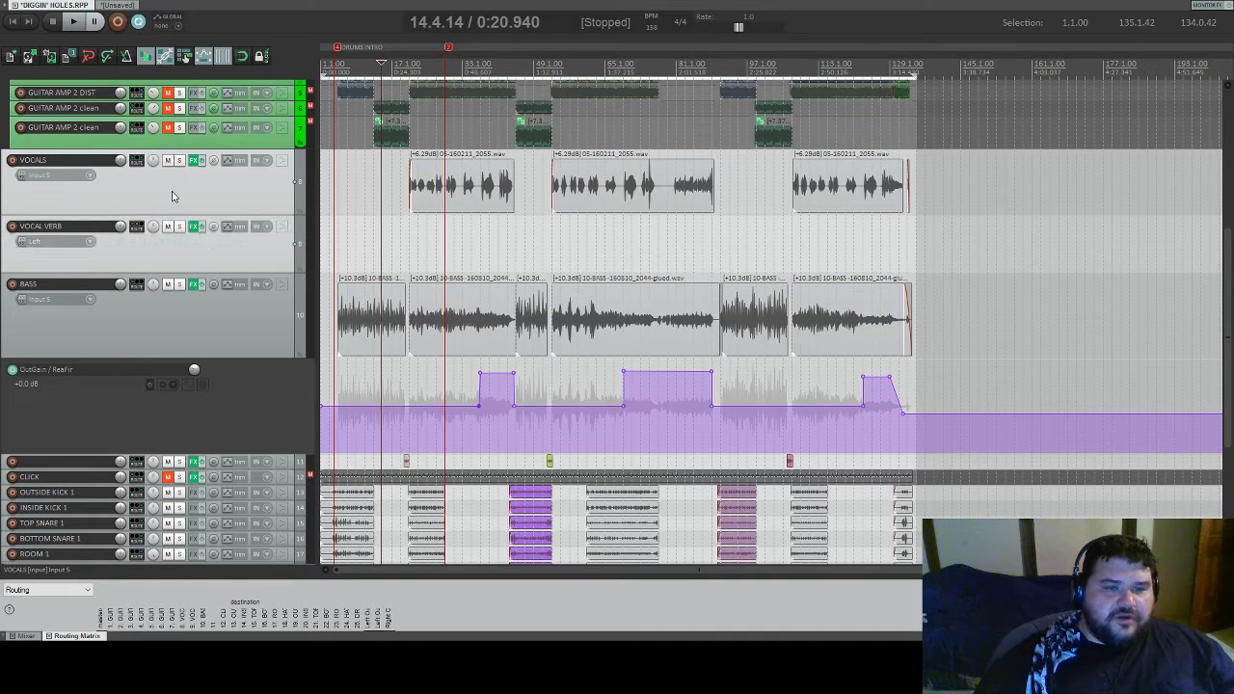
pyautogui.scroll(-5, 179, 540)
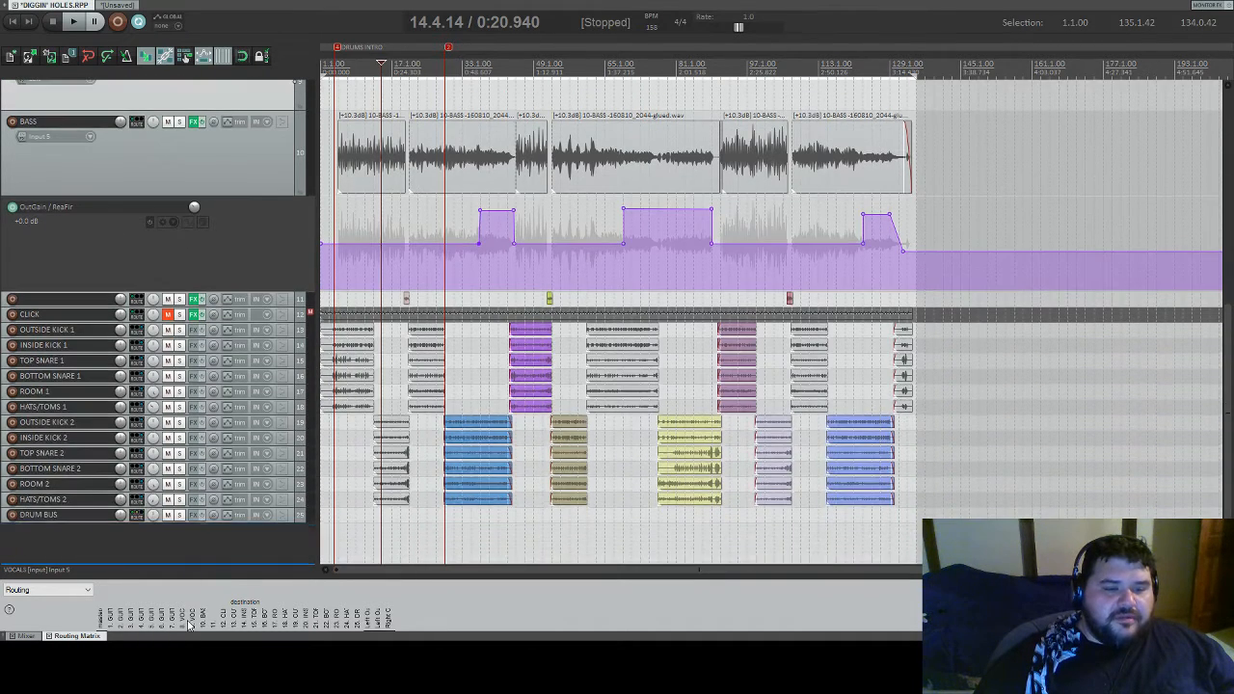
pyautogui.scroll(-4, 179, 540)
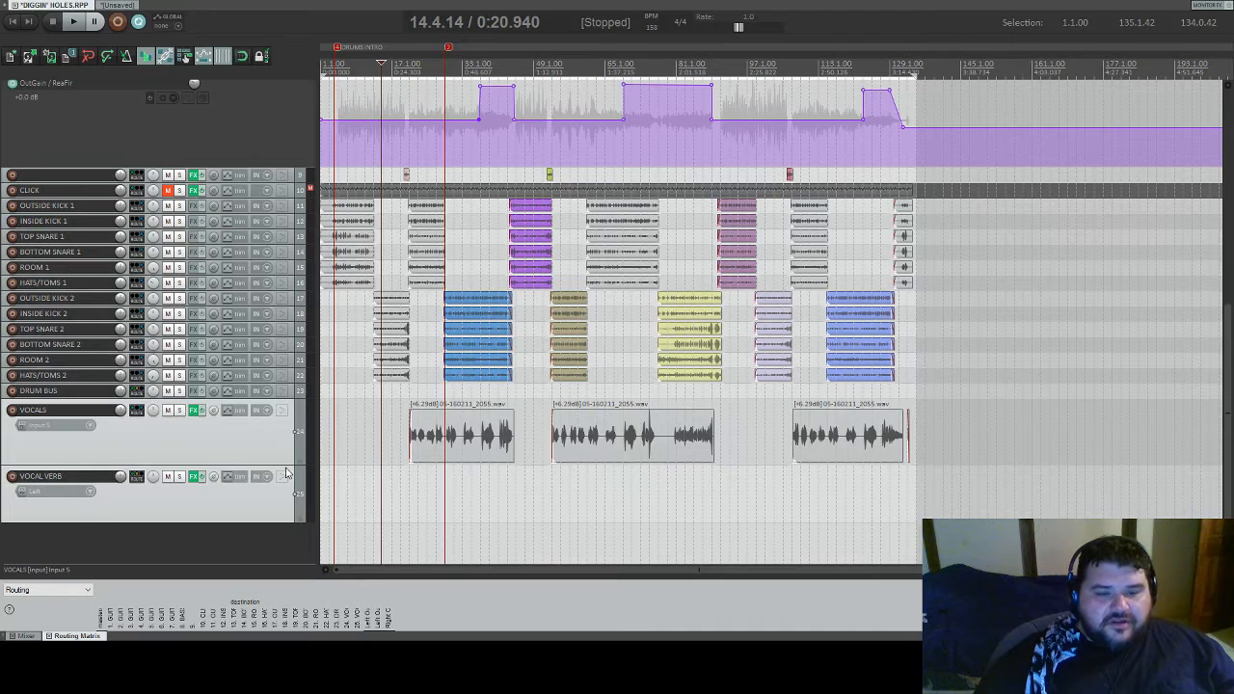
pyautogui.moveTo(284, 464); pyautogui.dragTo(285, 480)
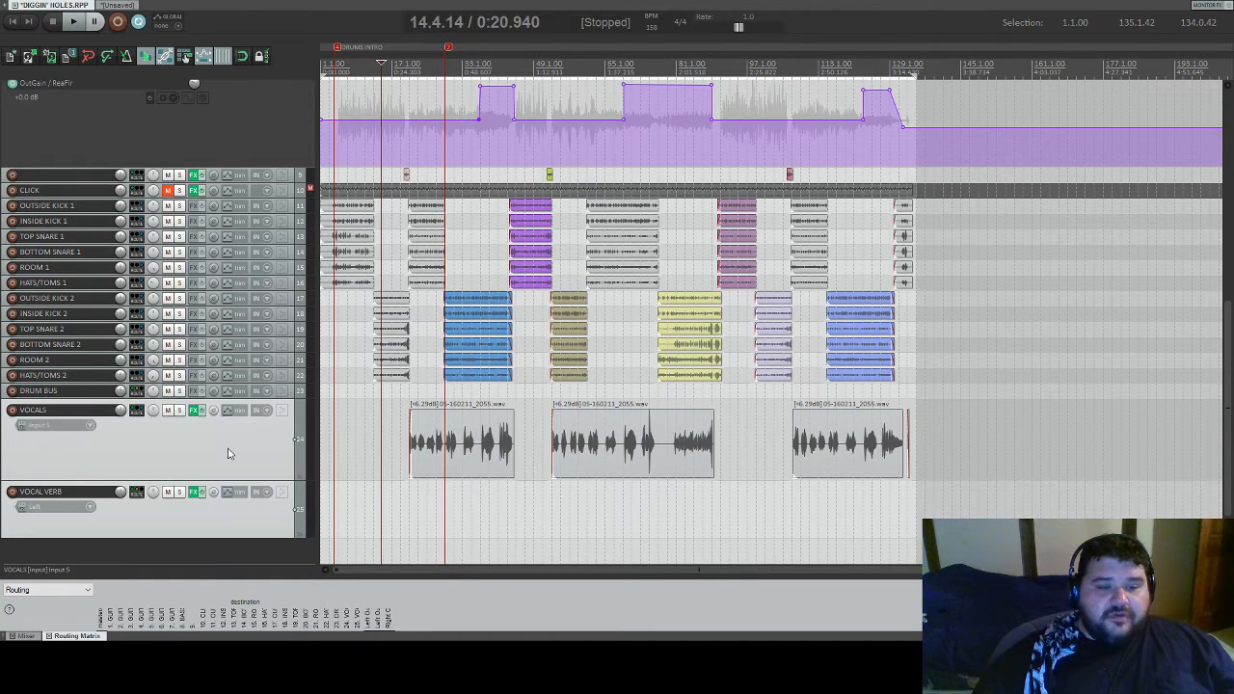
# - Add a new track below VOCAL VERB named VOCAL BUS, and undo the extra blank track added after it
pyautogui.scroll(-1, 130, 511)
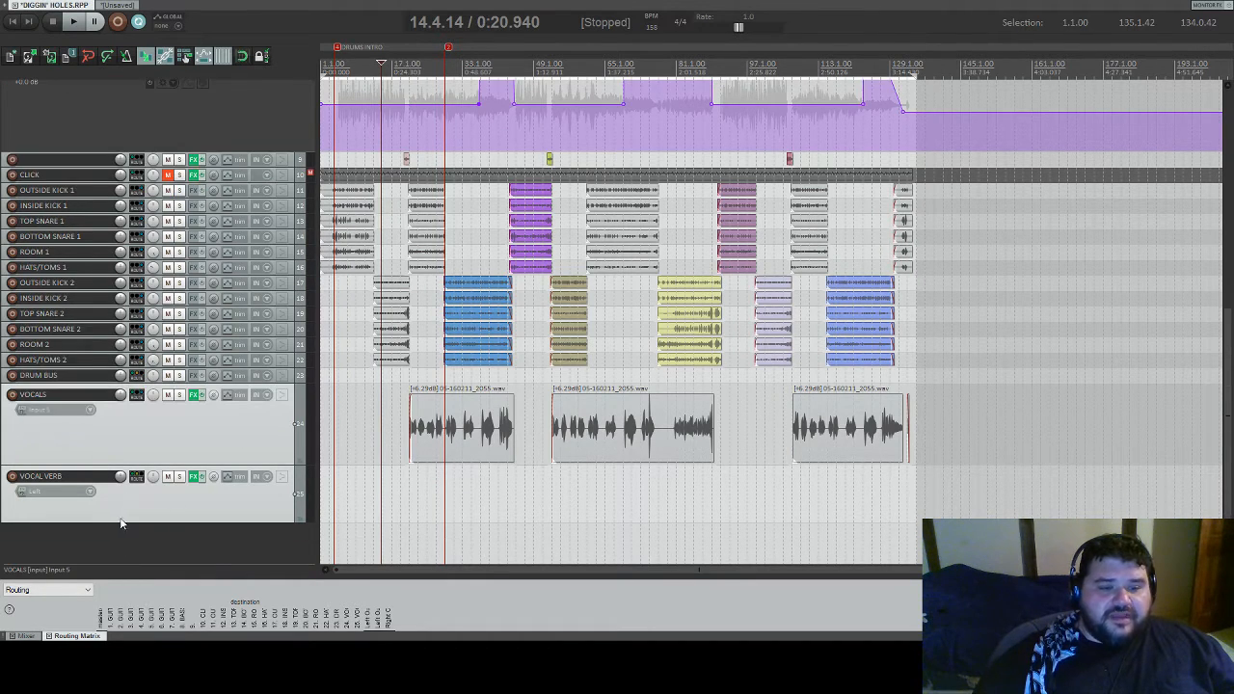
pyautogui.doubleClick(110, 533)
pyautogui.doubleClick(58, 533)
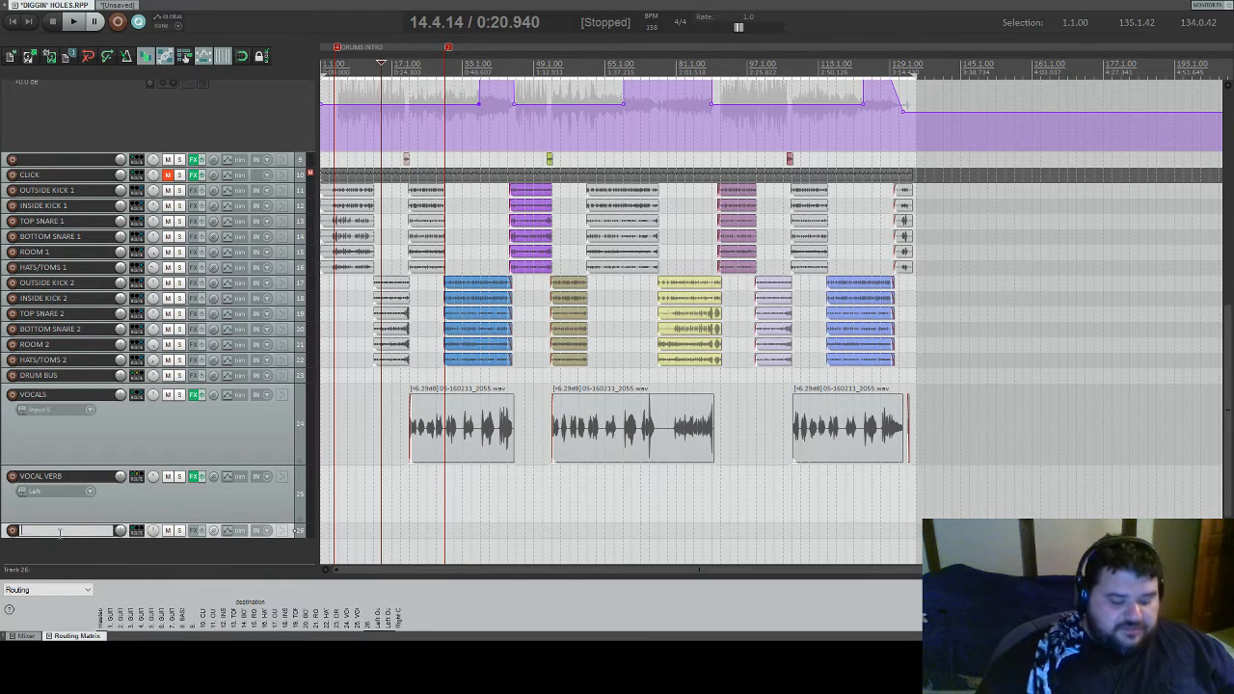
pyautogui.write('VOCAL BUS')
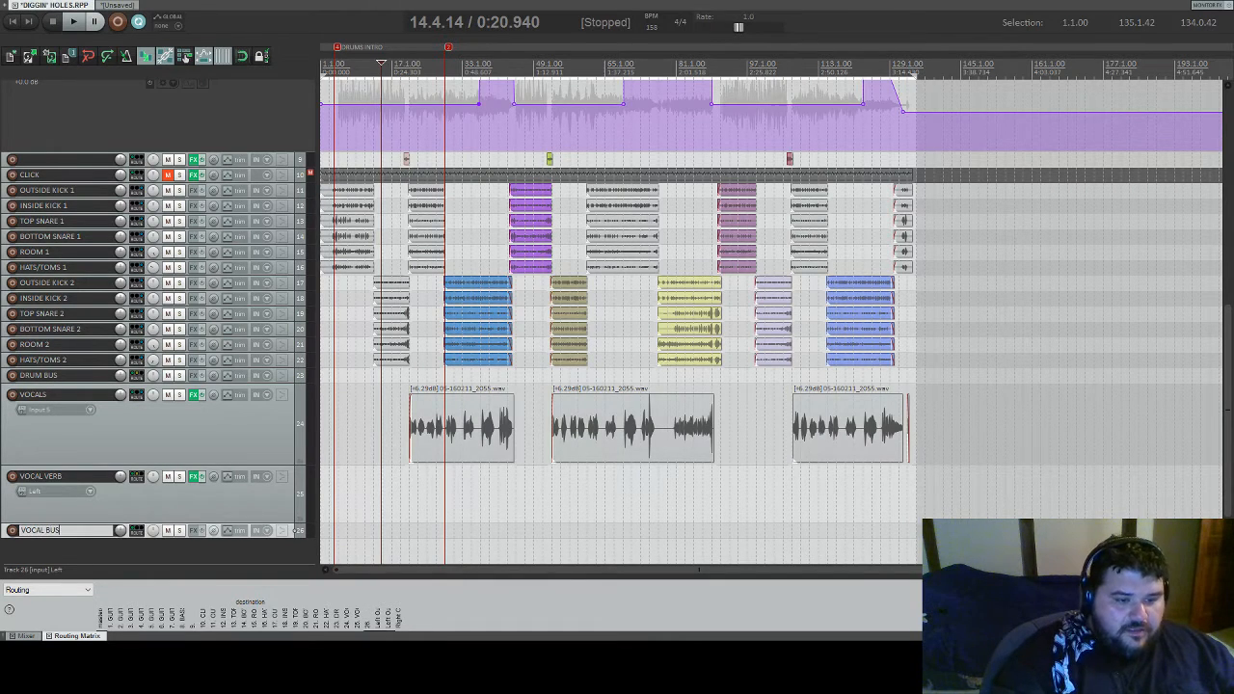
pyautogui.press('Return')
pyautogui.scroll(-1, 68, 546)
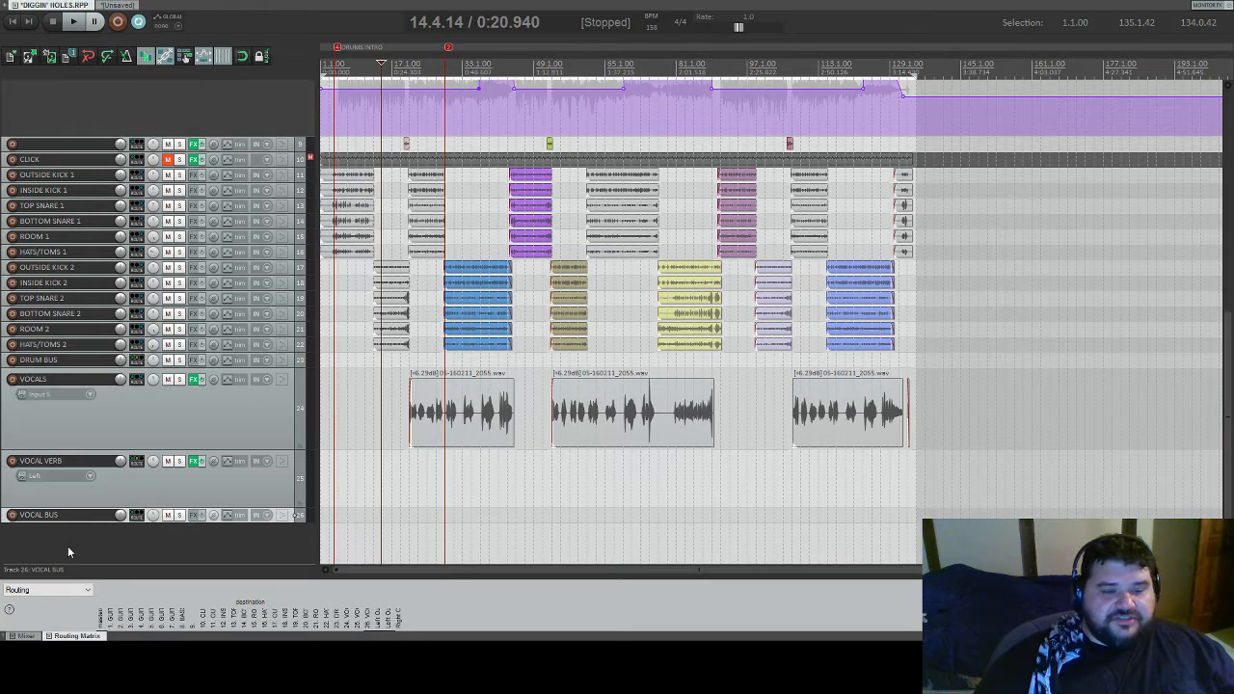
pyautogui.doubleClick(42, 533)
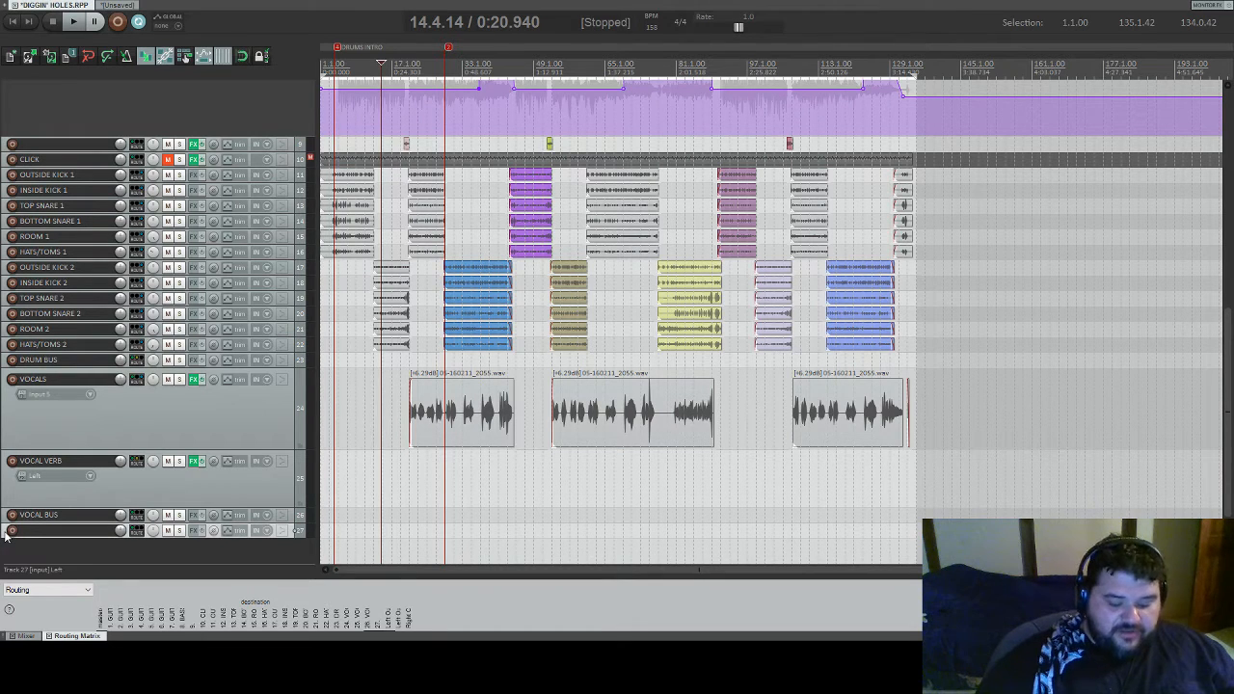
pyautogui.hotkey('ctrl', 'z')
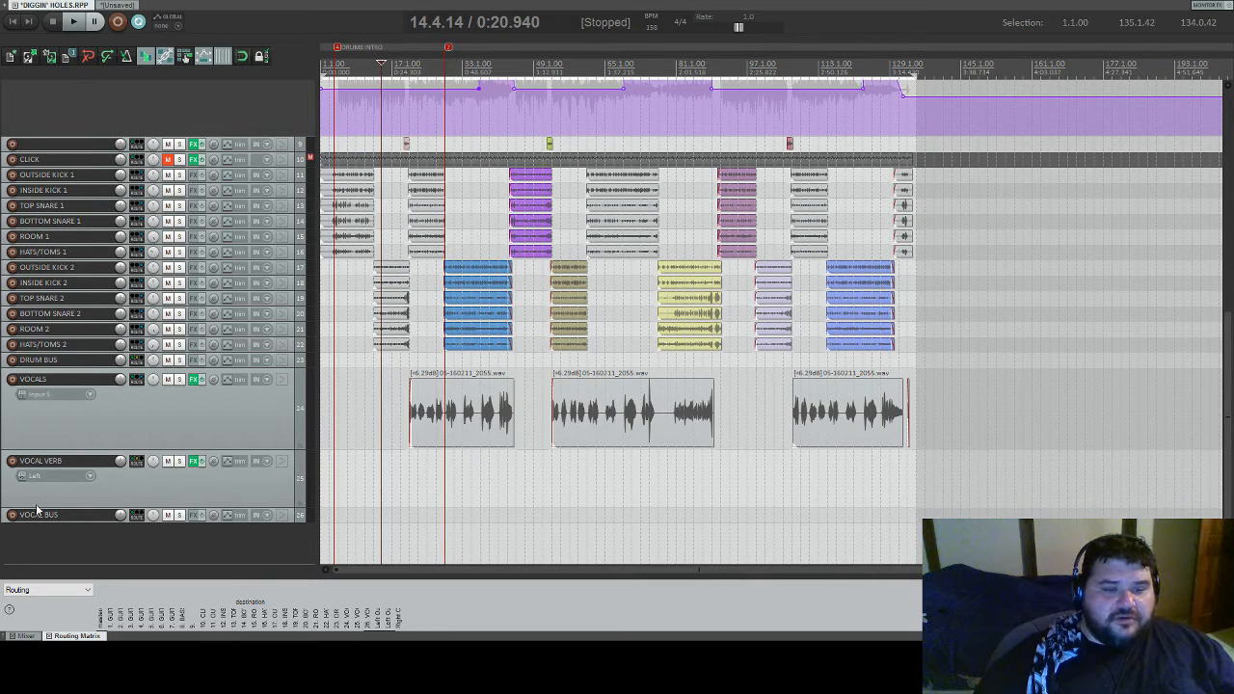
# - Move VOCAL BUS above VOCALS, enlarge its height, and make it the folder parent of VOCALS and VOCAL VERB
pyautogui.moveTo(287, 522); pyautogui.dragTo(290, 376)
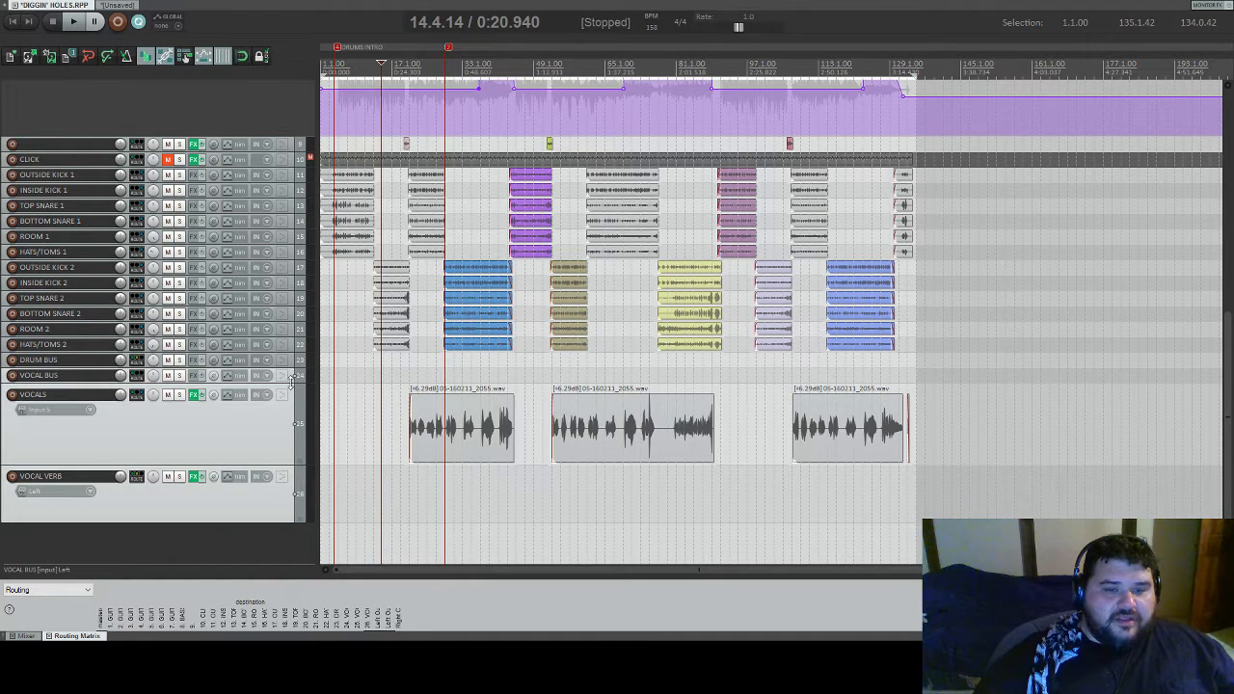
pyautogui.moveTo(290, 381)
pyautogui.mouseDown()
pyautogui.moveTo(289, 427)
pyautogui.moveTo(289, 377)
pyautogui.mouseUp()
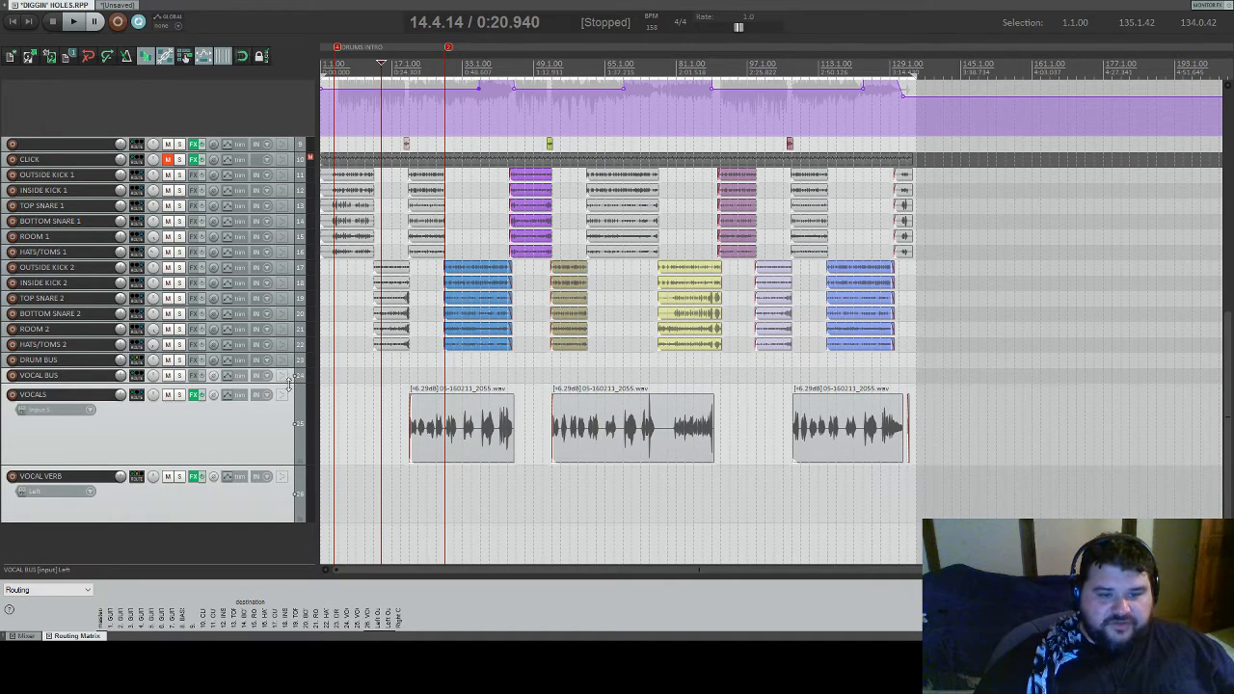
pyautogui.moveTo(289, 383); pyautogui.dragTo(287, 396)
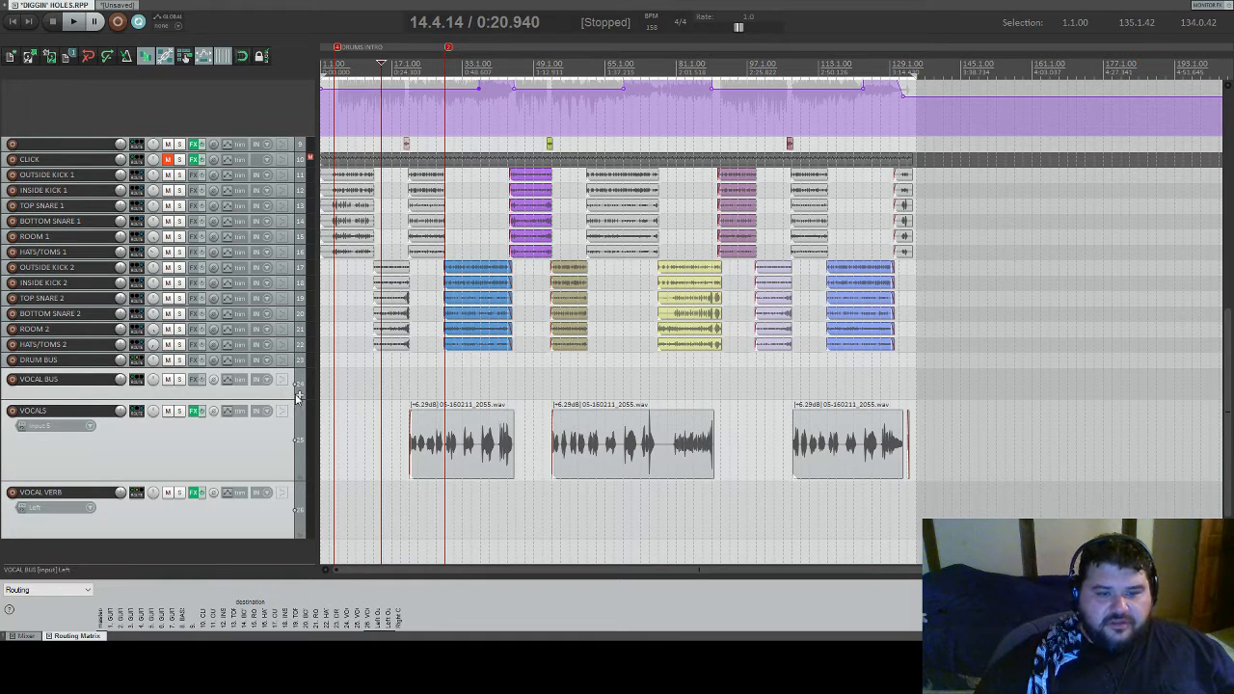
pyautogui.click(298, 395)
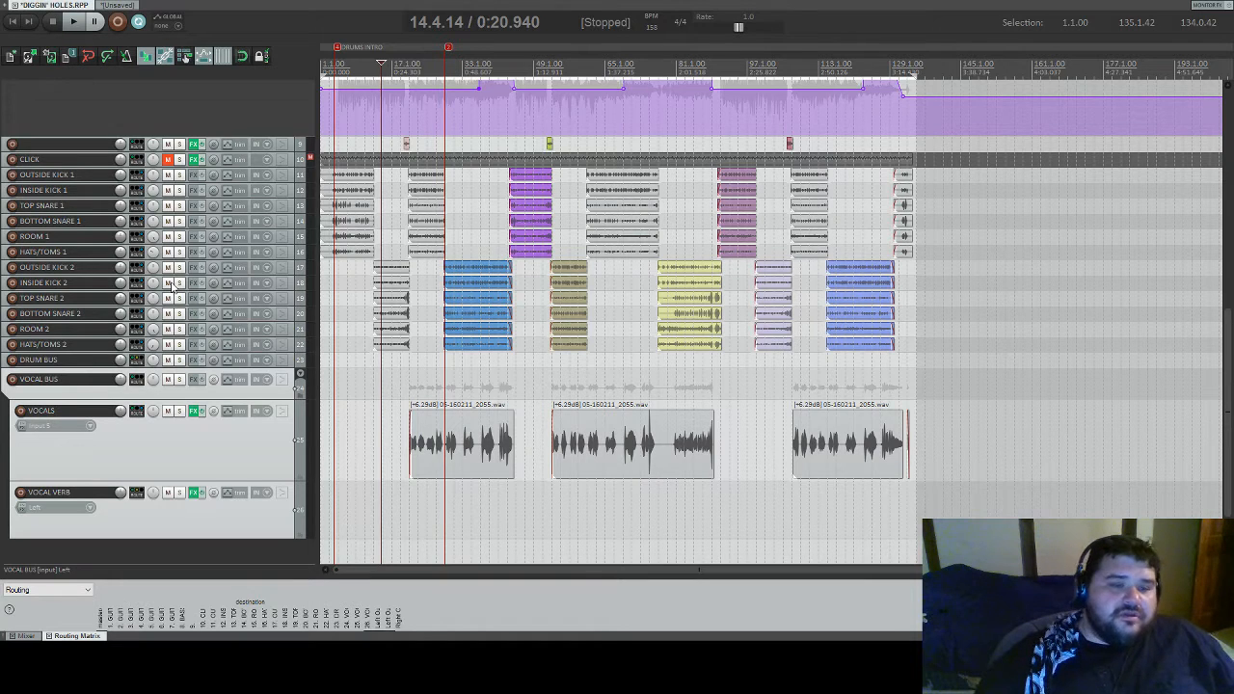
# - Try random colors on the three vocal folder tracks, settle on yellow for all, and enlarge the VOCAL BUS height
pyautogui.hotkey('shift', 'c')
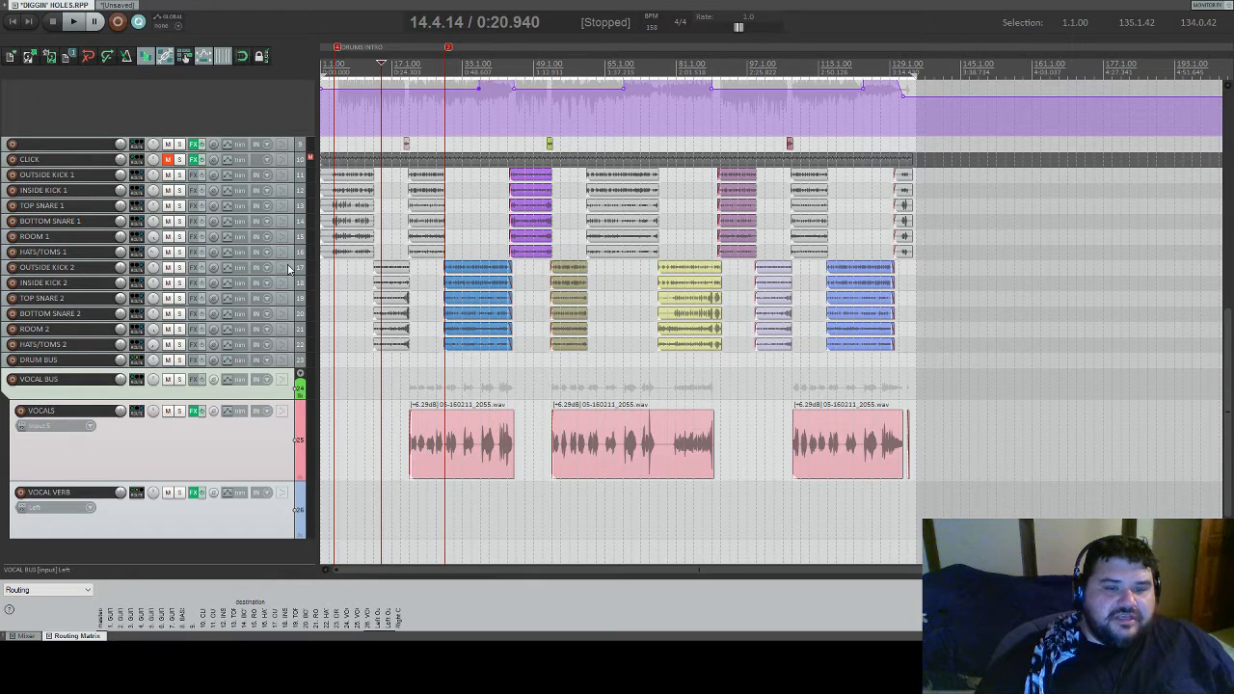
pyautogui.hotkey('alt', 'c')
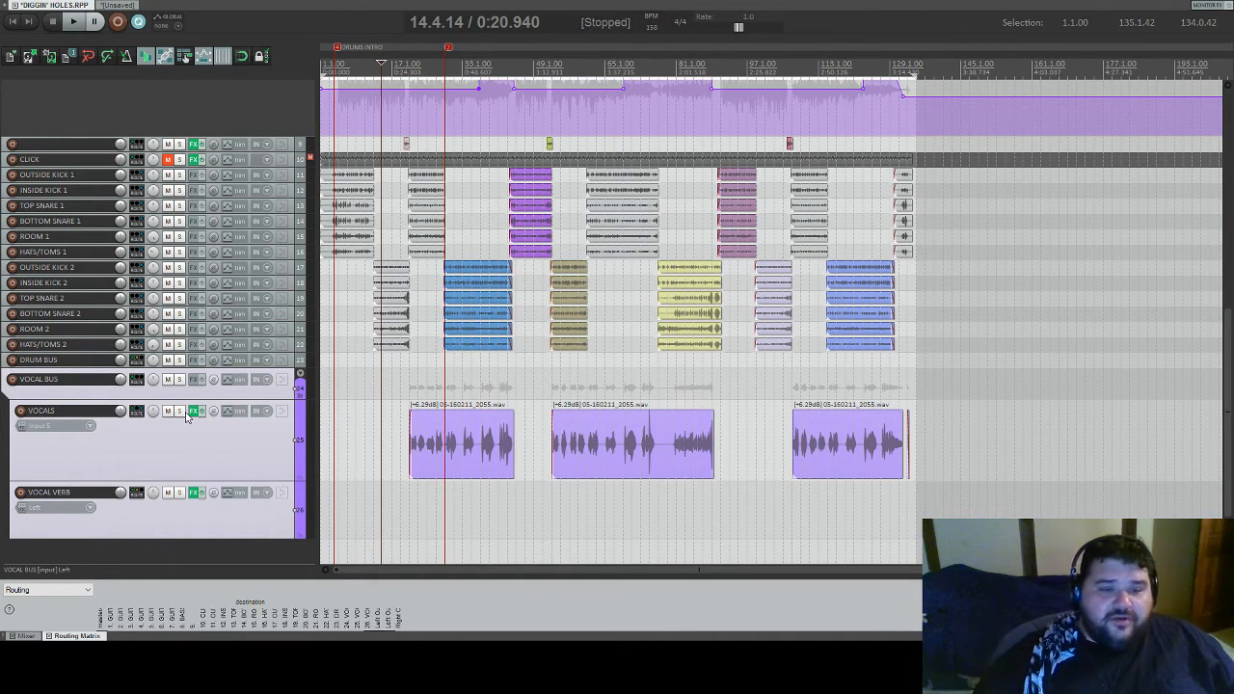
pyautogui.moveTo(190, 396); pyautogui.dragTo(190, 408)
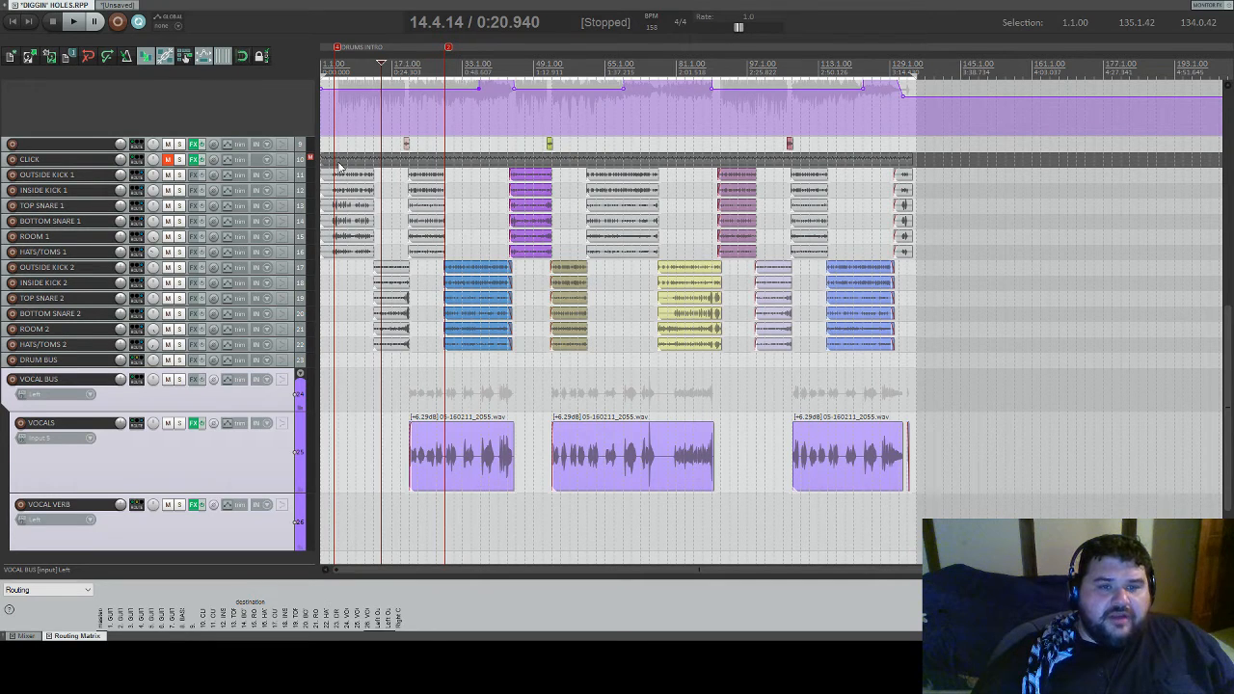
pyautogui.press('c')
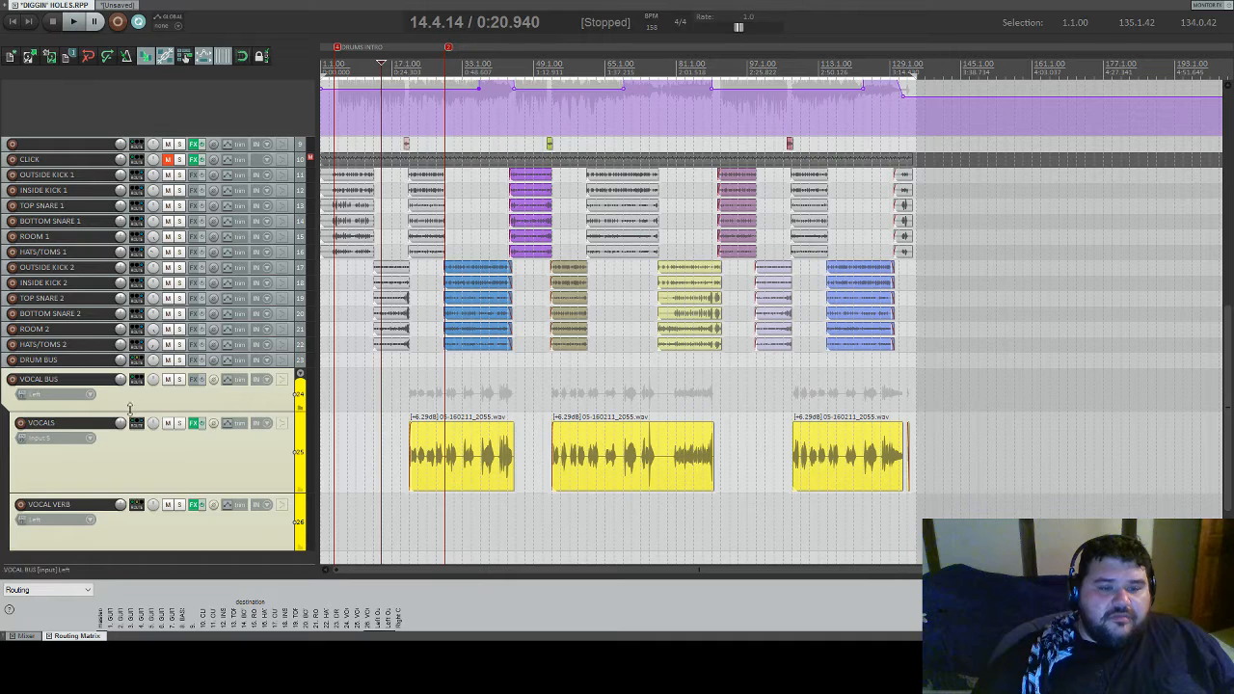
# - Move the VOCAL BUS folder with its two tracks to the start of the track list, above GUITAR BUS
pyautogui.scroll(-1, 231, 464)
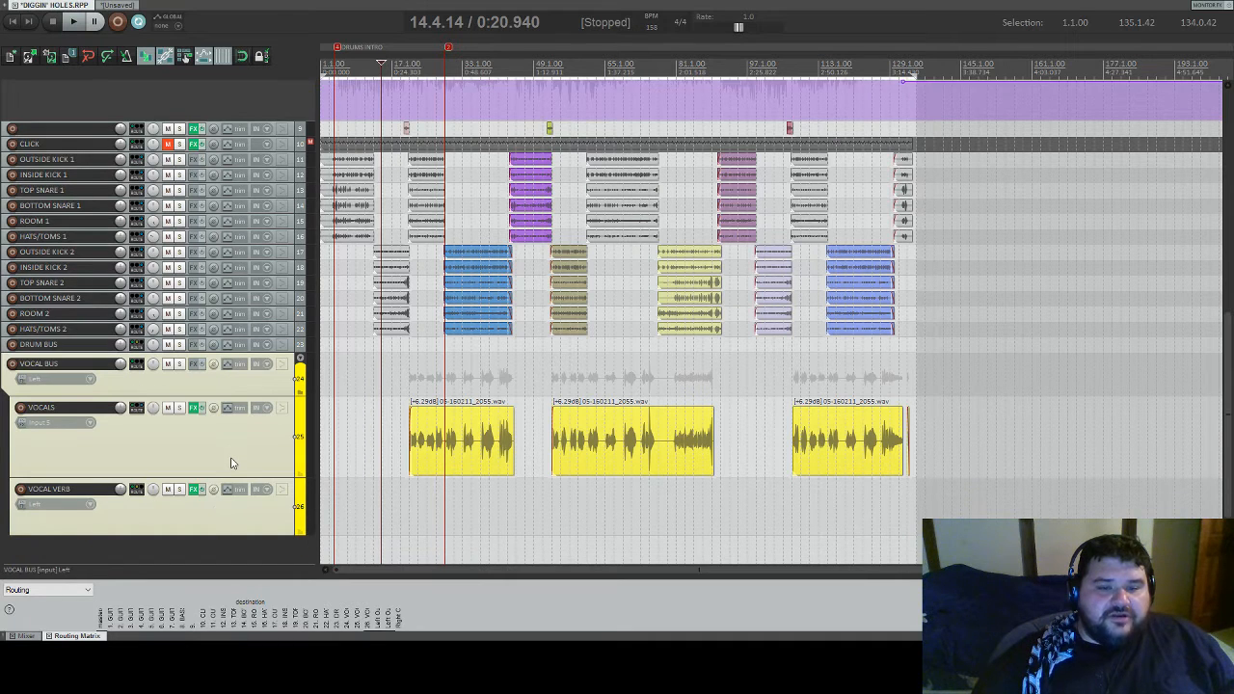
pyautogui.scroll(1, 231, 464)
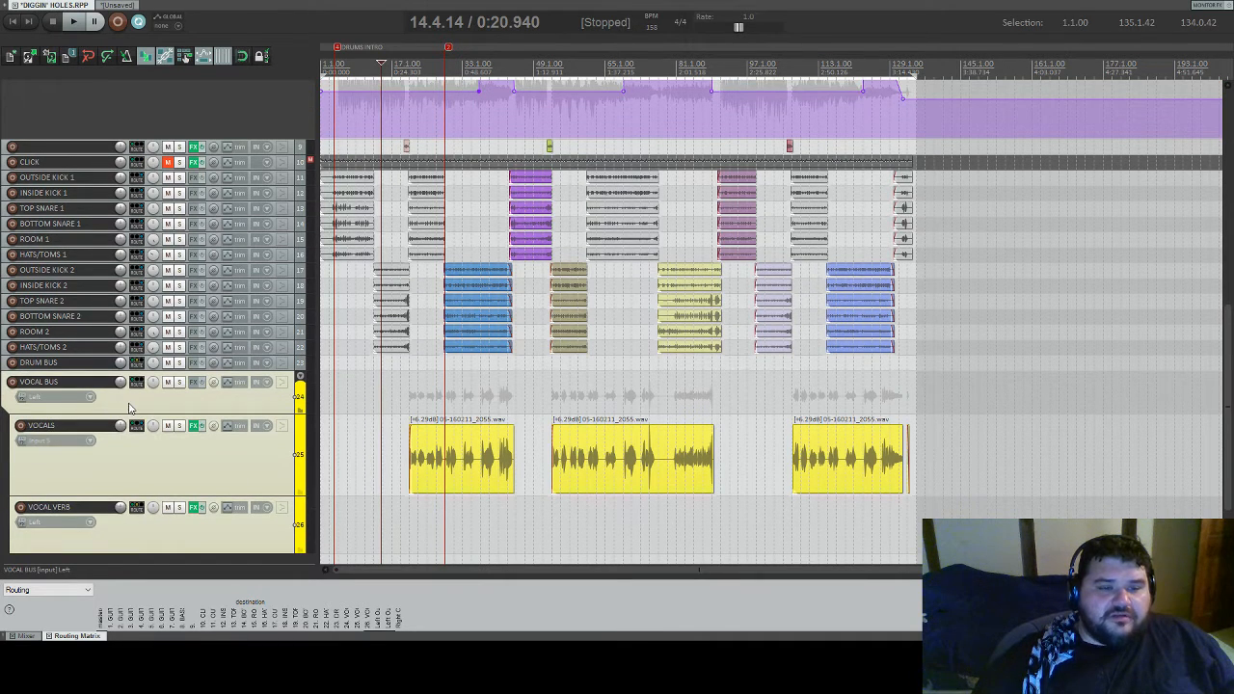
pyautogui.scroll(5, 119, 96)
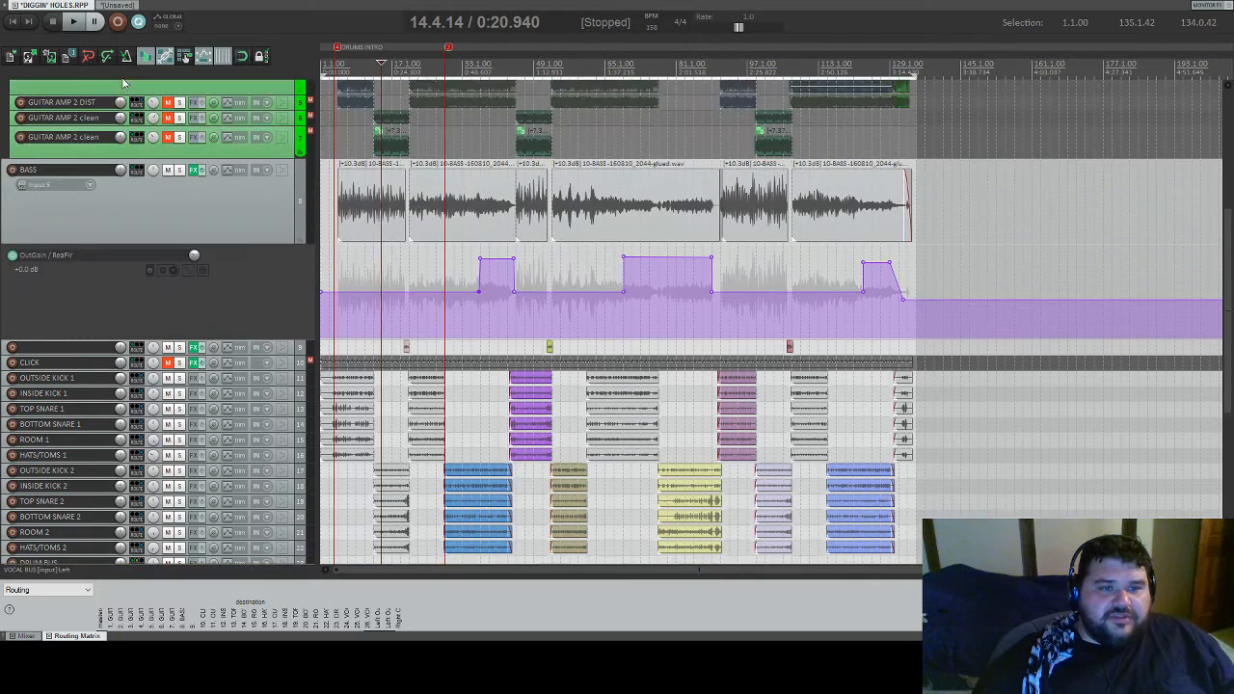
pyautogui.scroll(7, 122, 83)
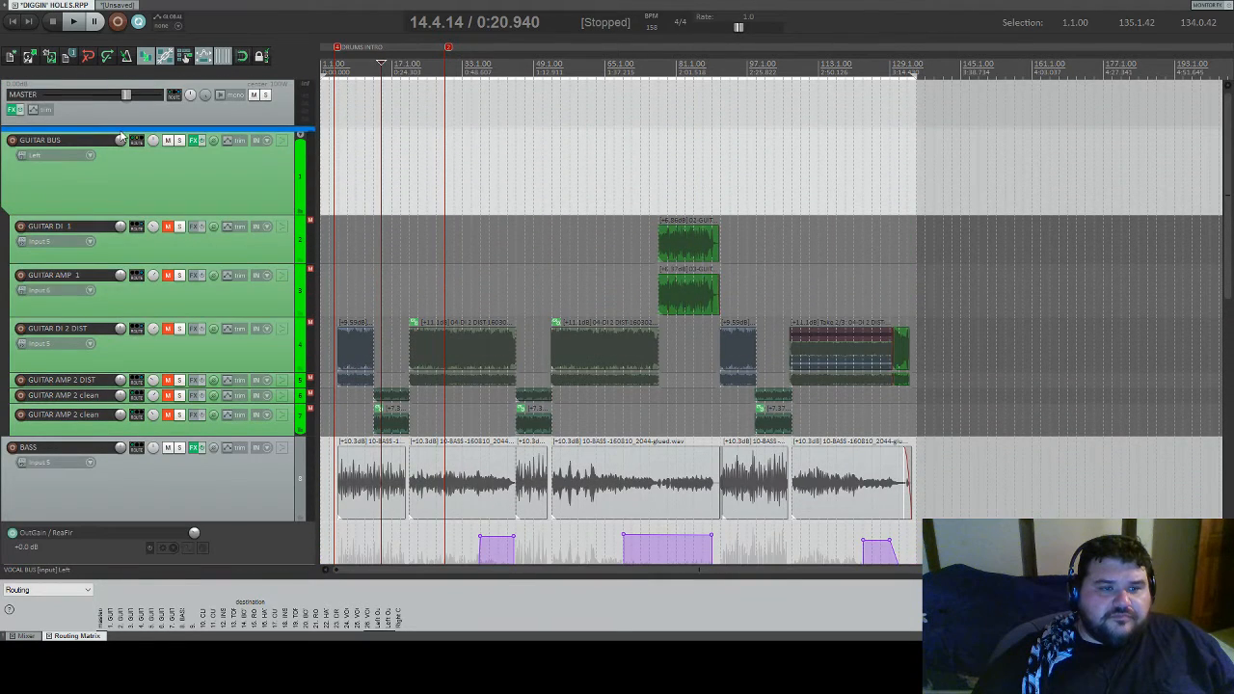
pyautogui.scroll(5, 122, 139)
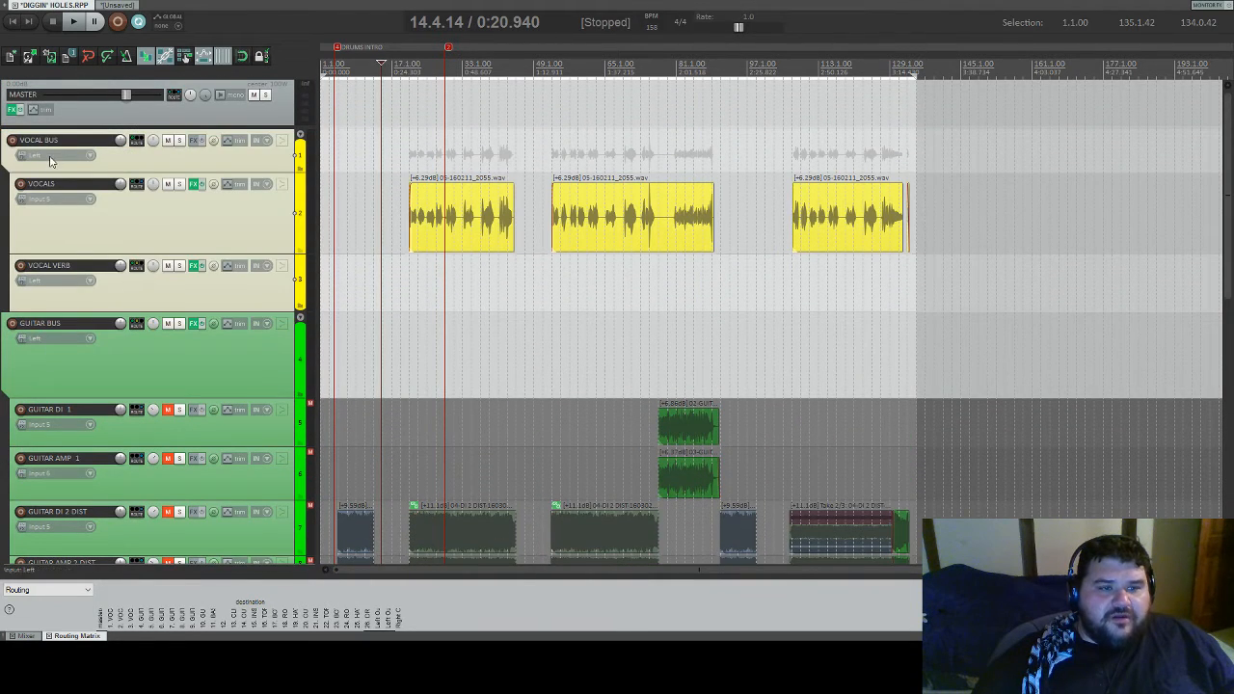
# - Enlarge the unnamed track between BASS and CLICK and select the fifth audio item on the BASS track
pyautogui.scroll(-1, 53, 354)
pyautogui.scroll(-4, 54, 352)
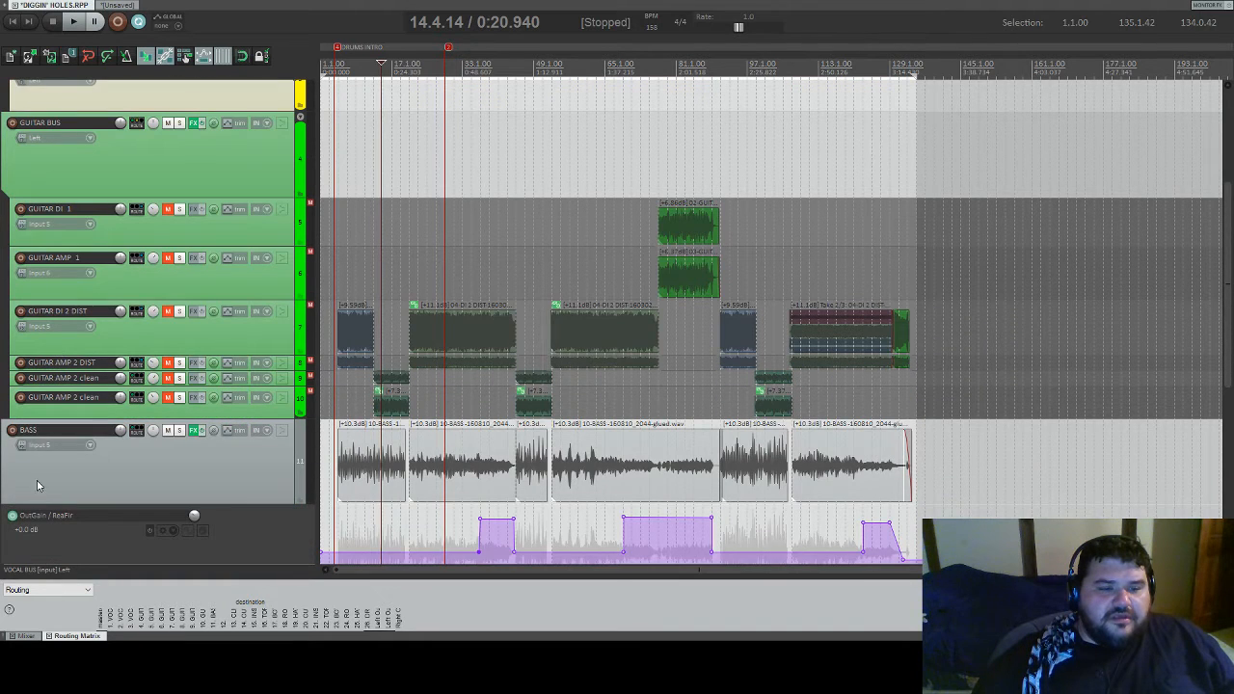
pyautogui.click(36, 481)
pyautogui.scroll(-1, 221, 427)
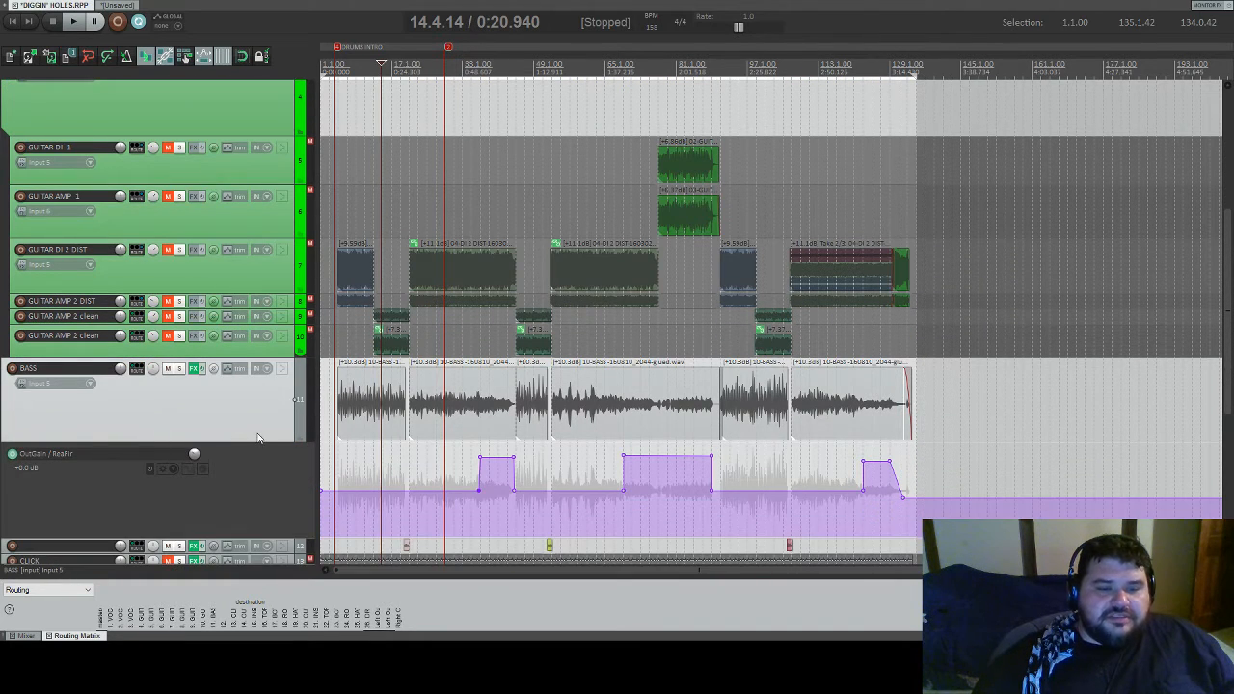
pyautogui.scroll(-3, 272, 426)
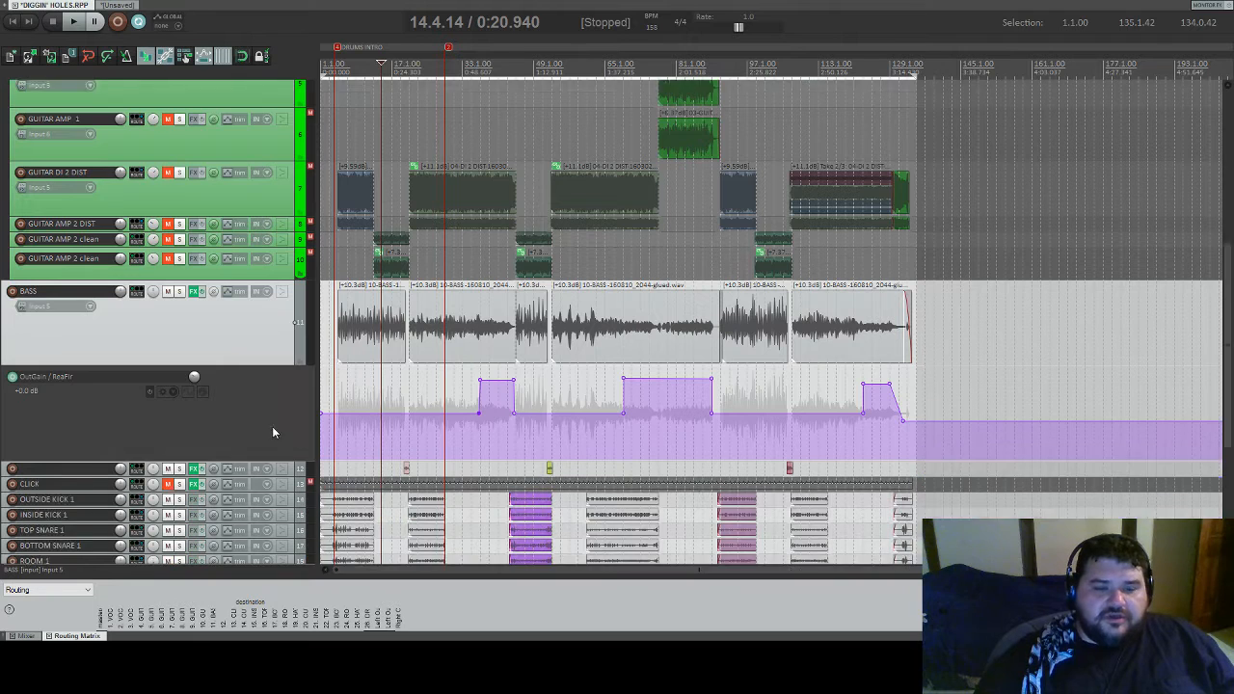
pyautogui.moveTo(290, 430); pyautogui.dragTo(293, 500)
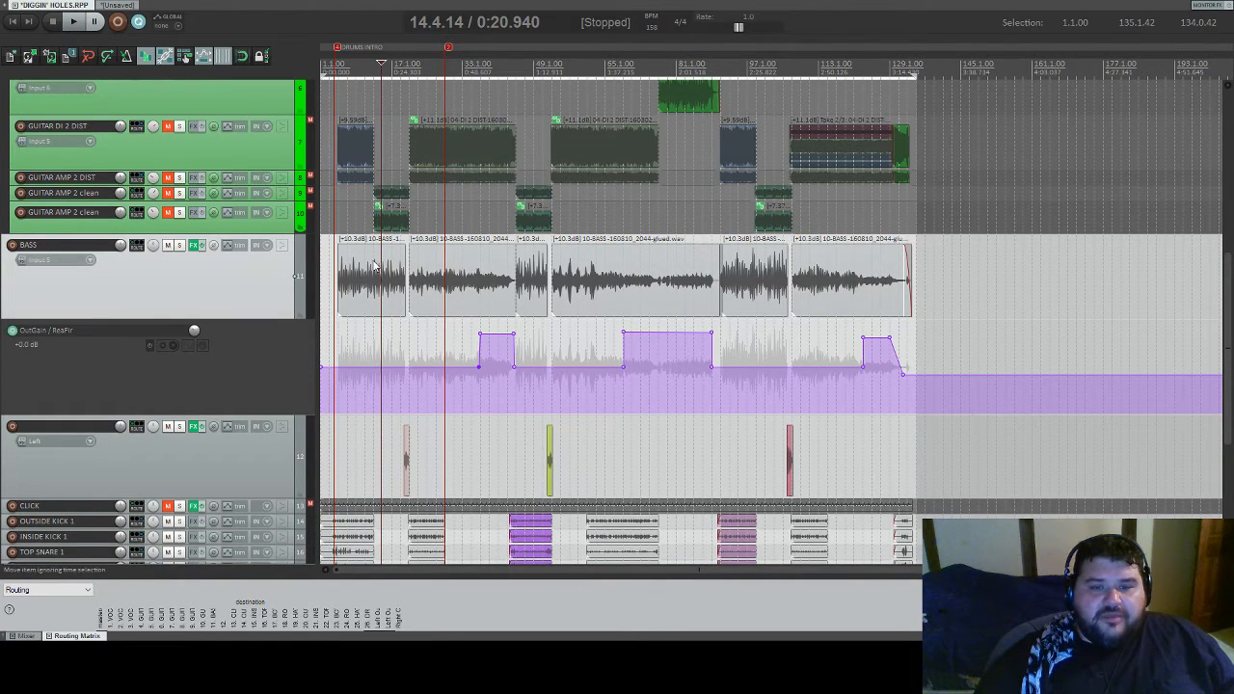
pyautogui.click(542, 267)
pyautogui.click(735, 270)
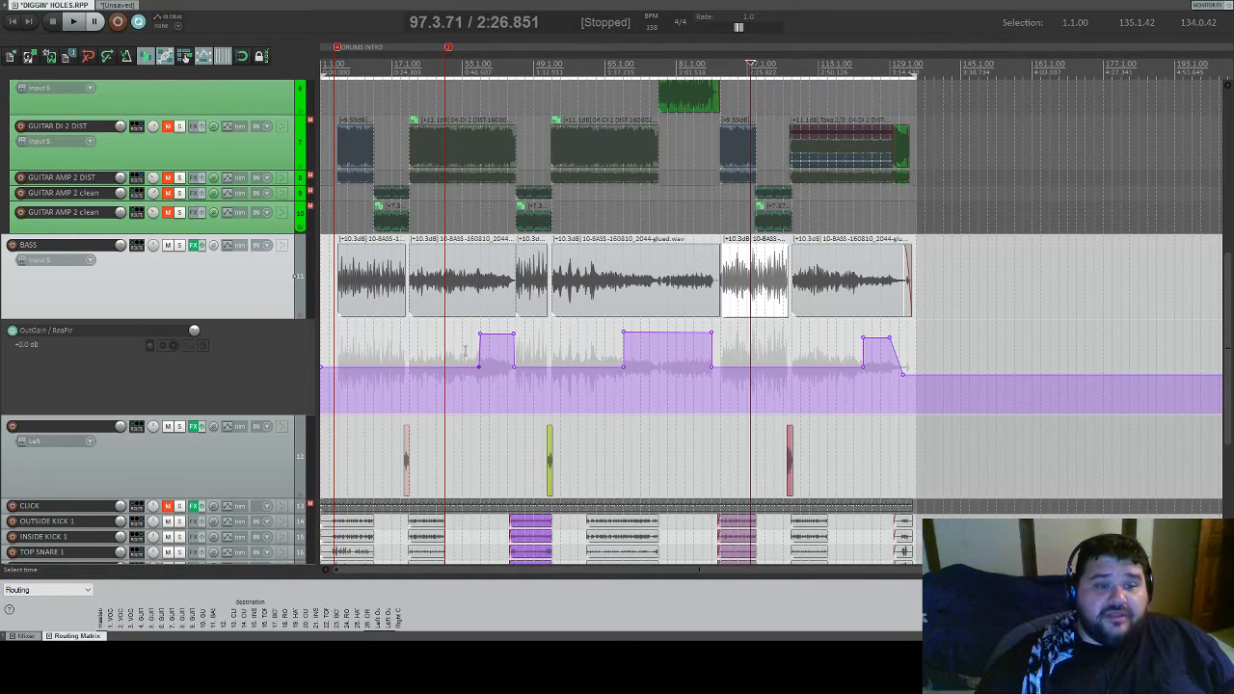
# - Add a new track, place it directly below BASS, and name it BASS 2
pyautogui.scroll(-5, 268, 303)
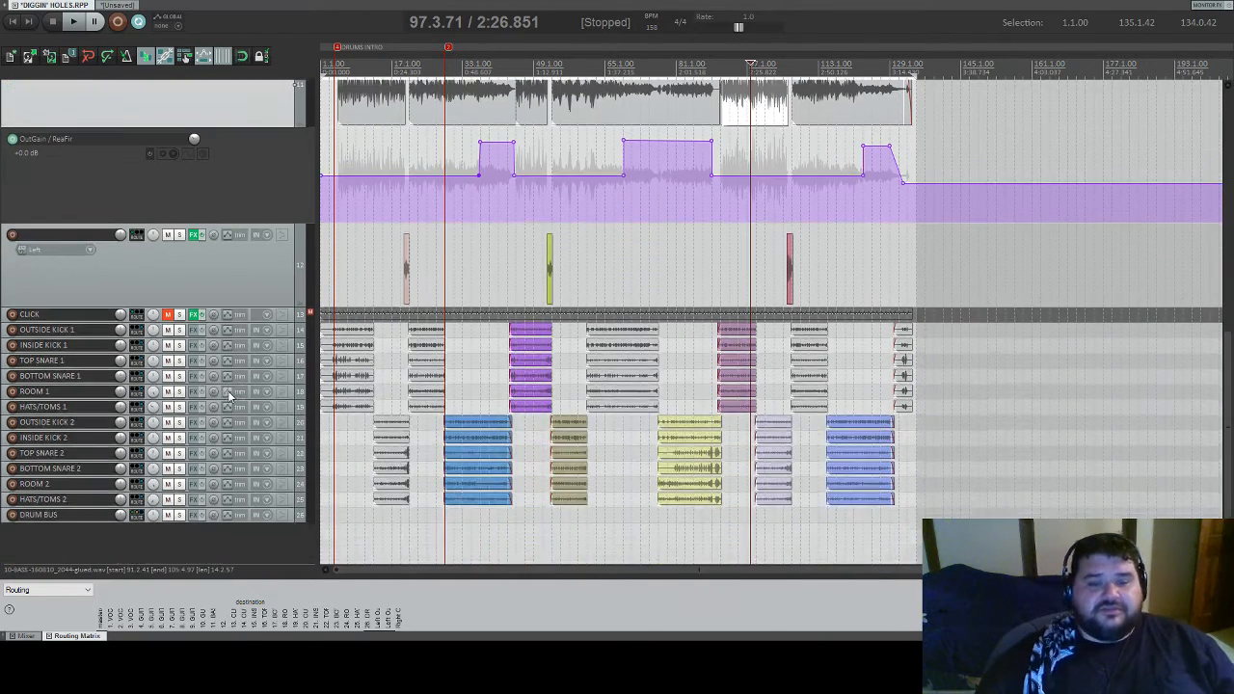
pyautogui.doubleClick(218, 536)
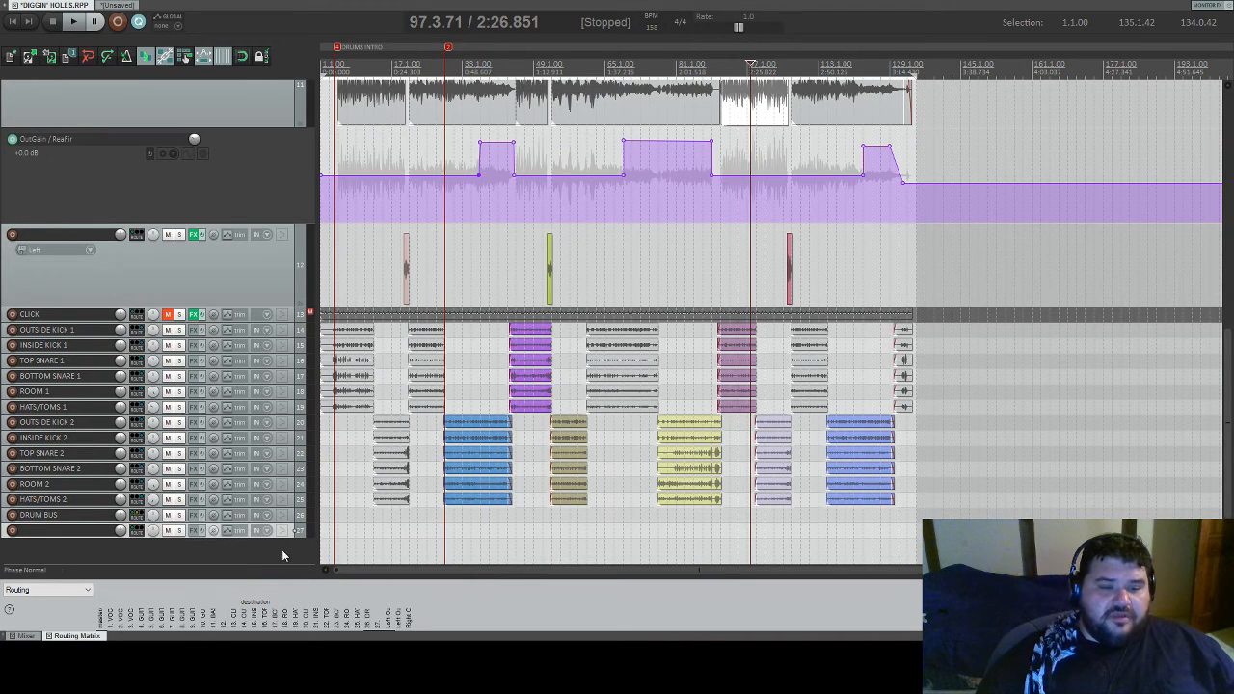
pyautogui.moveTo(287, 538); pyautogui.dragTo(176, 253)
pyautogui.moveTo(10, 359); pyautogui.dragTo(2, 372)
pyautogui.doubleClick(35, 344)
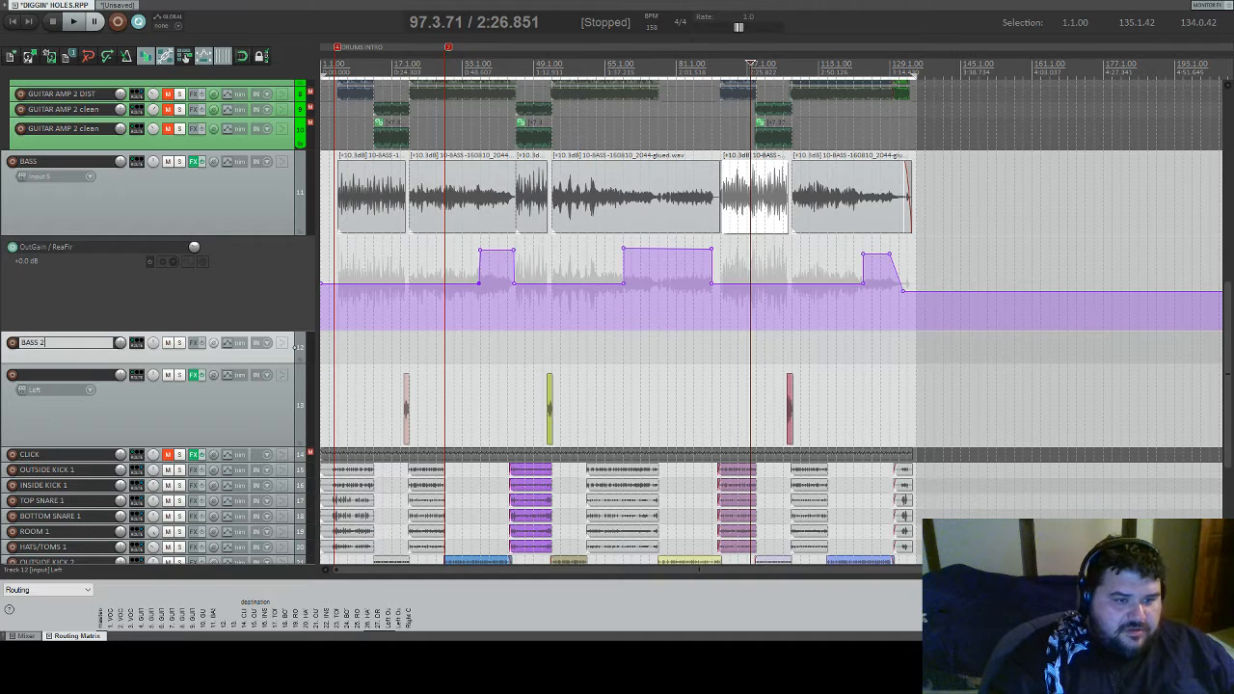
pyautogui.press('Return')
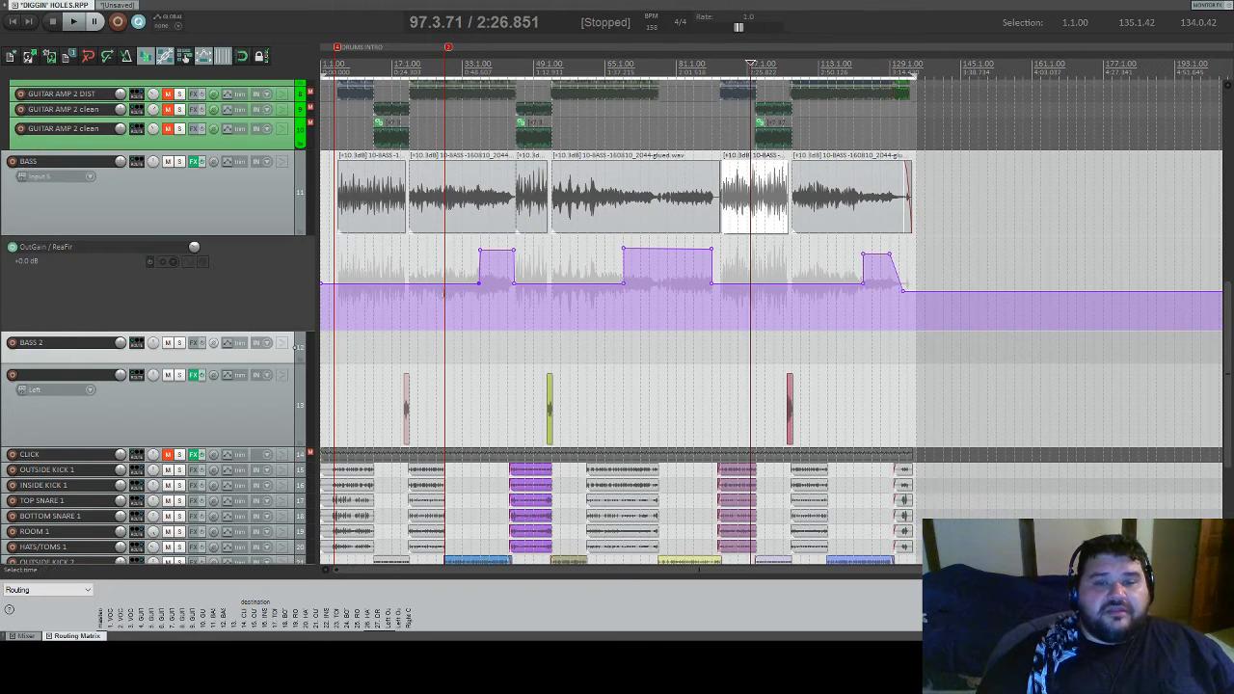
# - Add a new track at the end of the track list, name it BASS 3, and move it directly below BASS 2
pyautogui.scroll(-3, 101, 386)
pyautogui.scroll(-3, 137, 447)
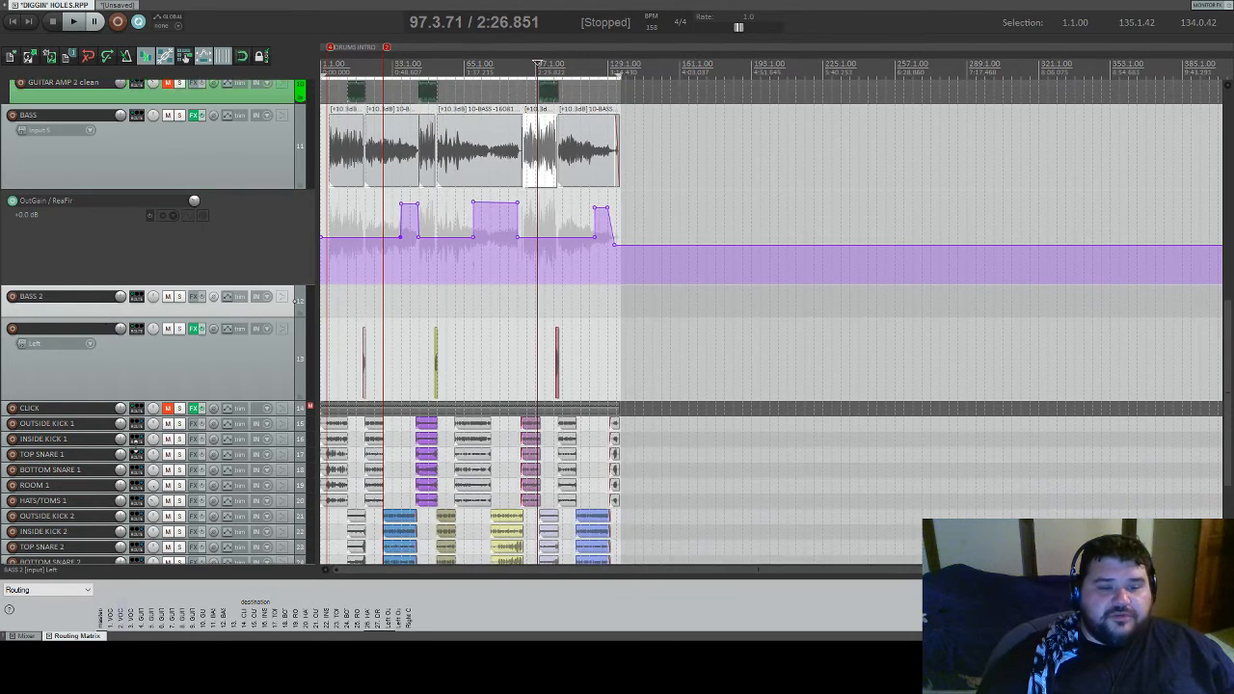
pyautogui.doubleClick(145, 541)
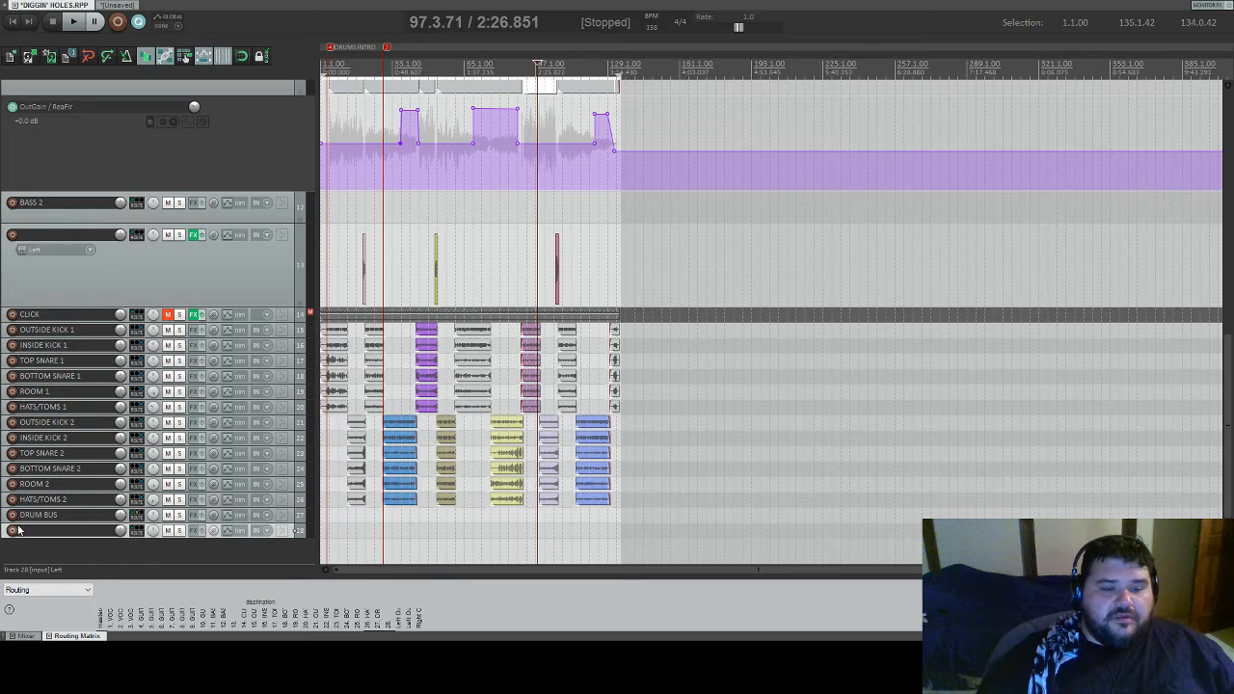
pyautogui.write('BASS S')
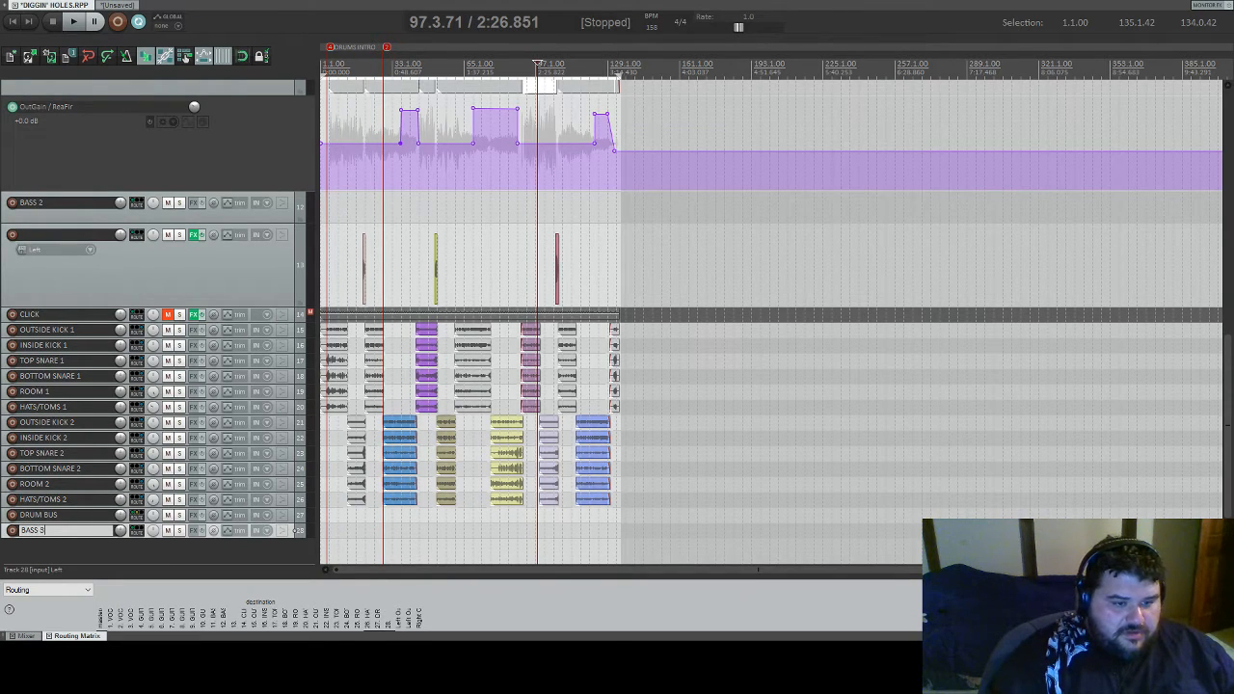
pyautogui.press('Return')
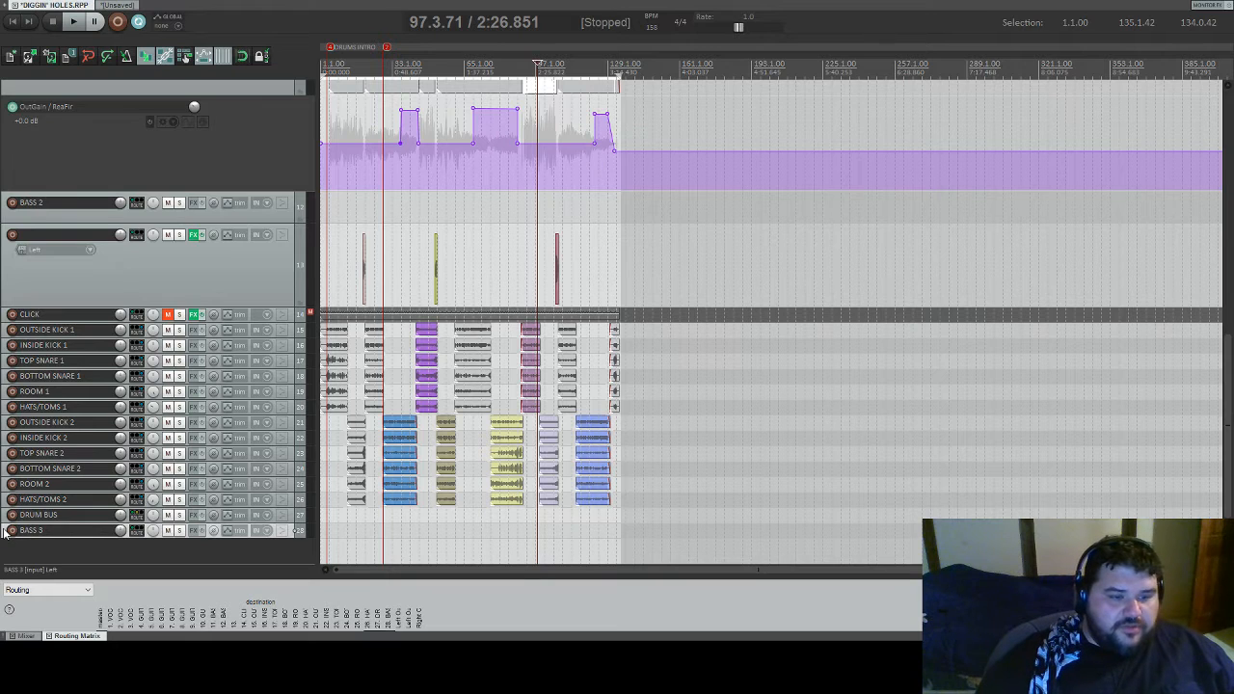
pyautogui.moveTo(7, 532); pyautogui.dragTo(43, 252)
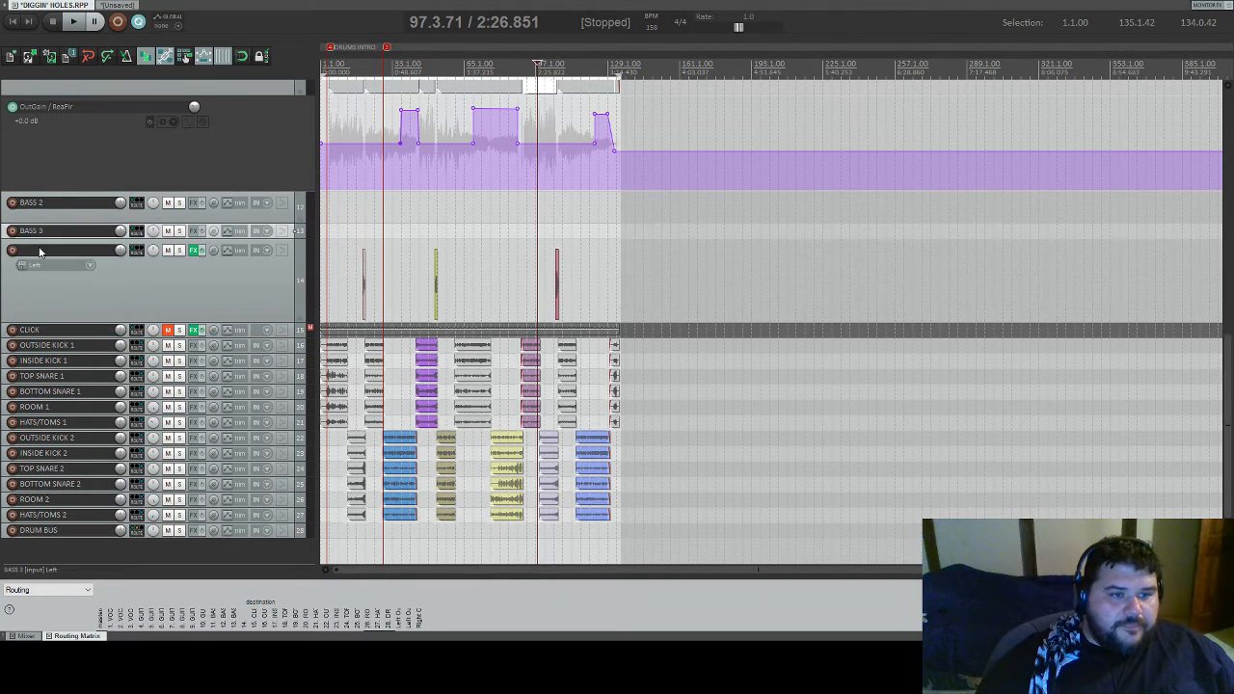
# - Select the third and the fifth audio items on the BASS track and audition the song from about bars 91 and 99
pyautogui.scroll(1, 53, 251)
pyautogui.scroll(3, 53, 250)
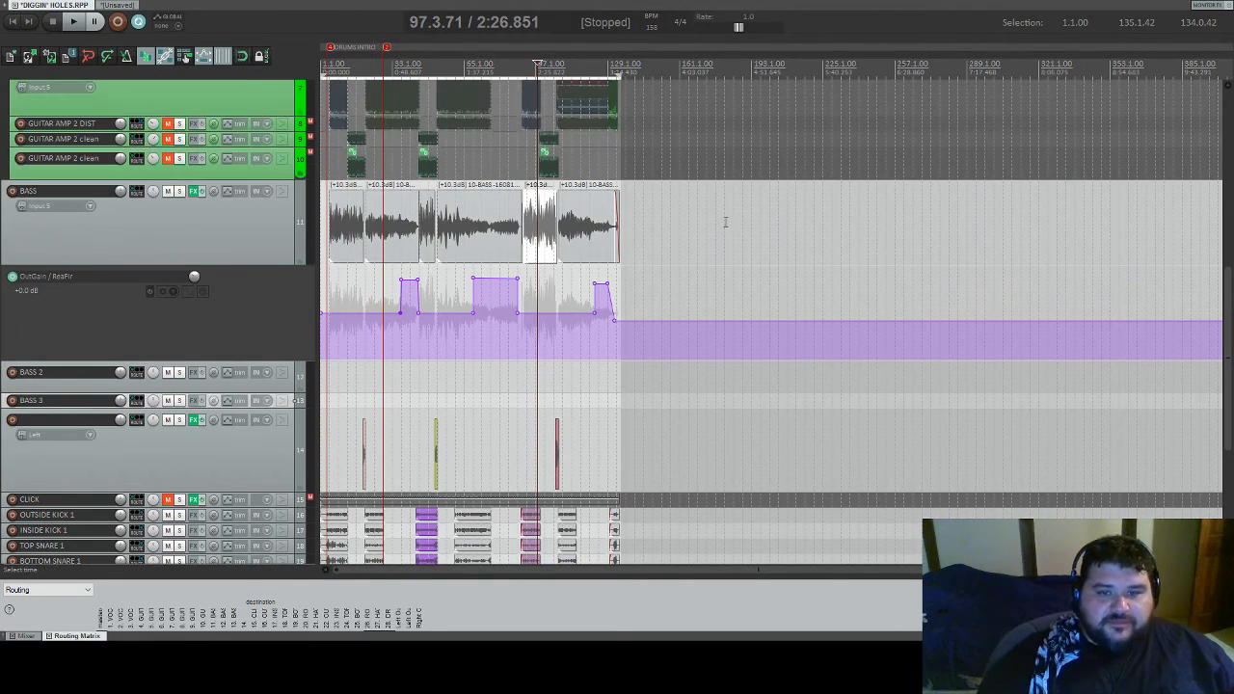
pyautogui.scroll(3, 725, 227)
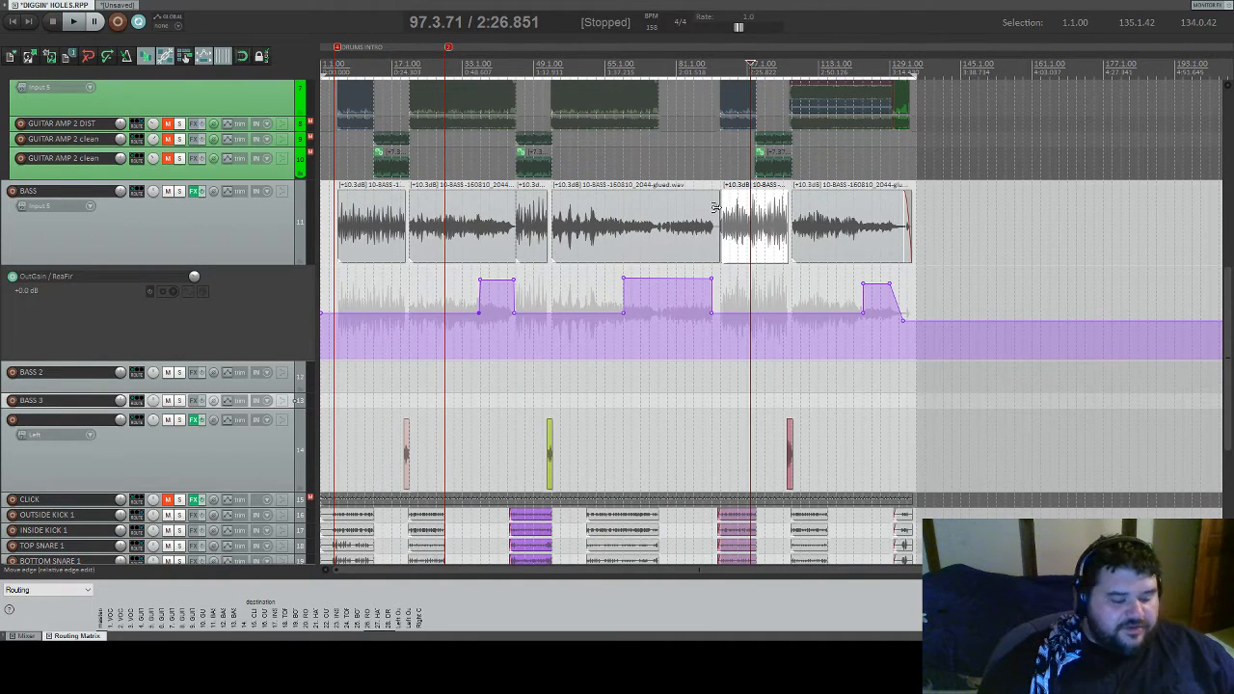
pyautogui.click(529, 228)
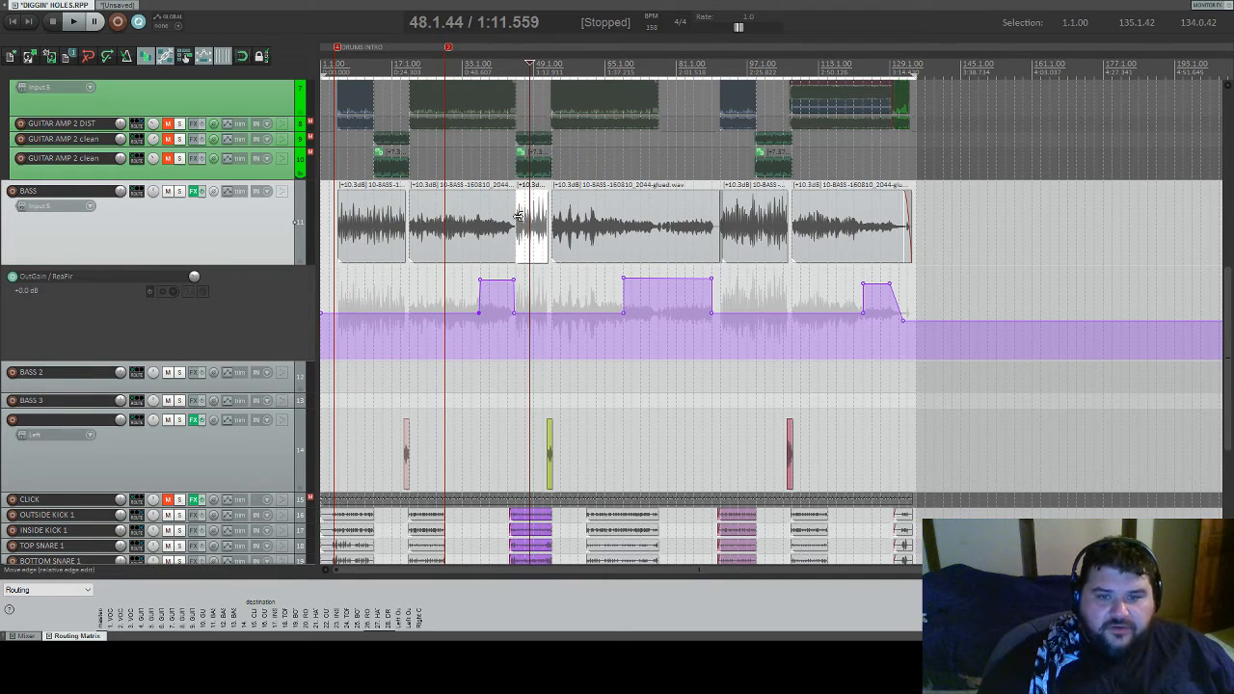
pyautogui.click(772, 236)
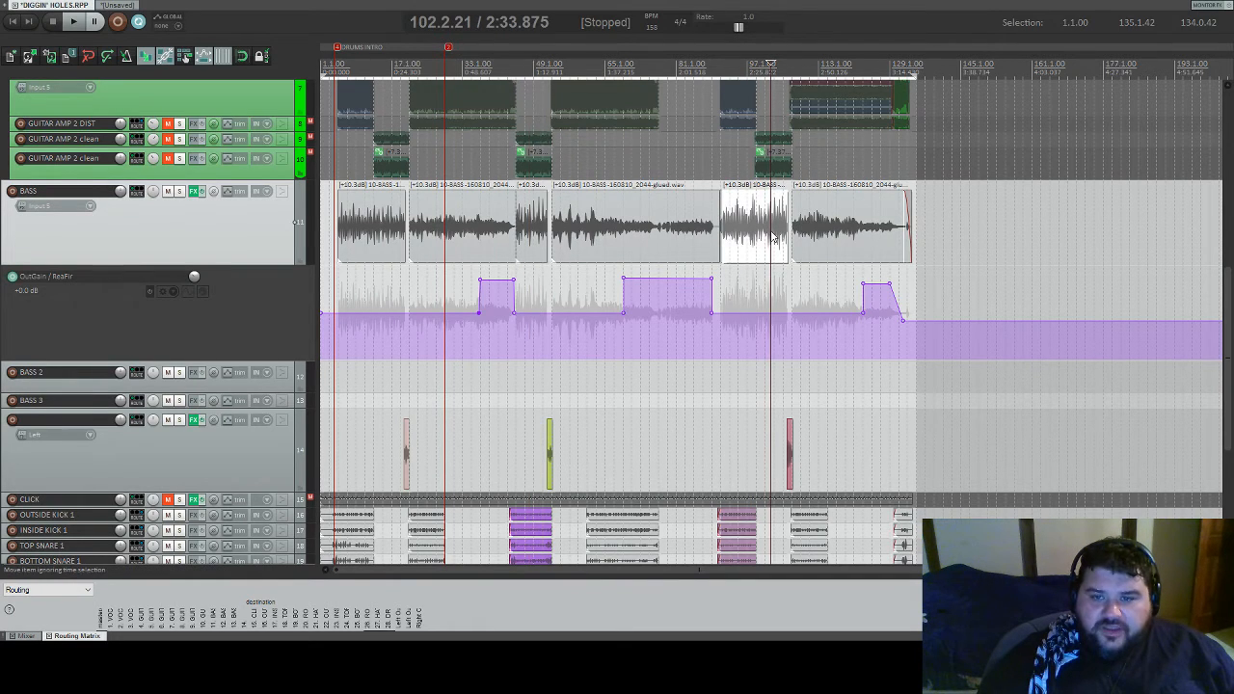
pyautogui.click(723, 68)
pyautogui.press('space')
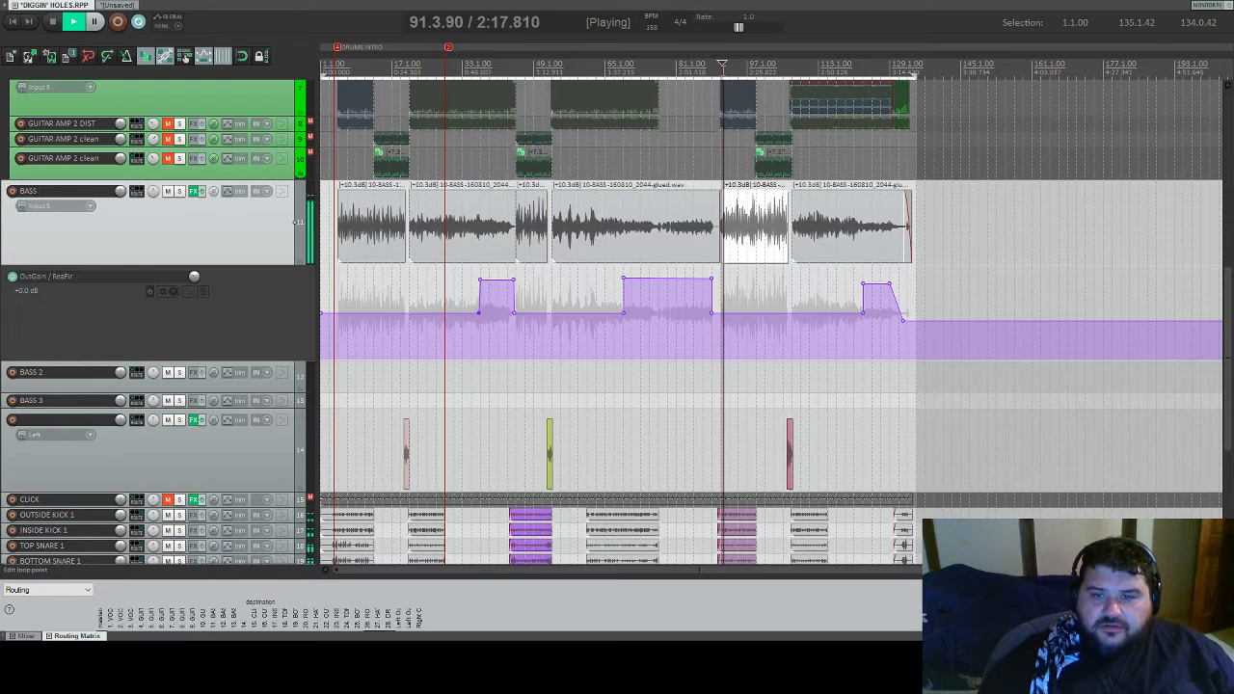
pyautogui.press('space')
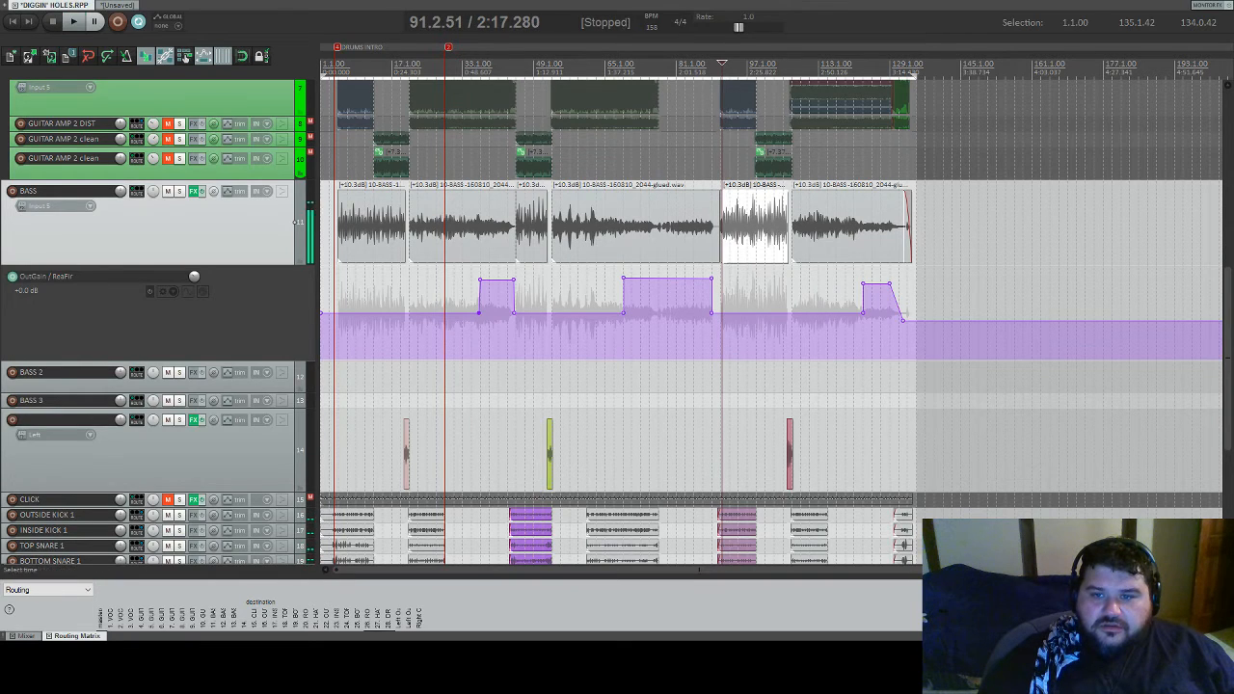
pyautogui.click(759, 63)
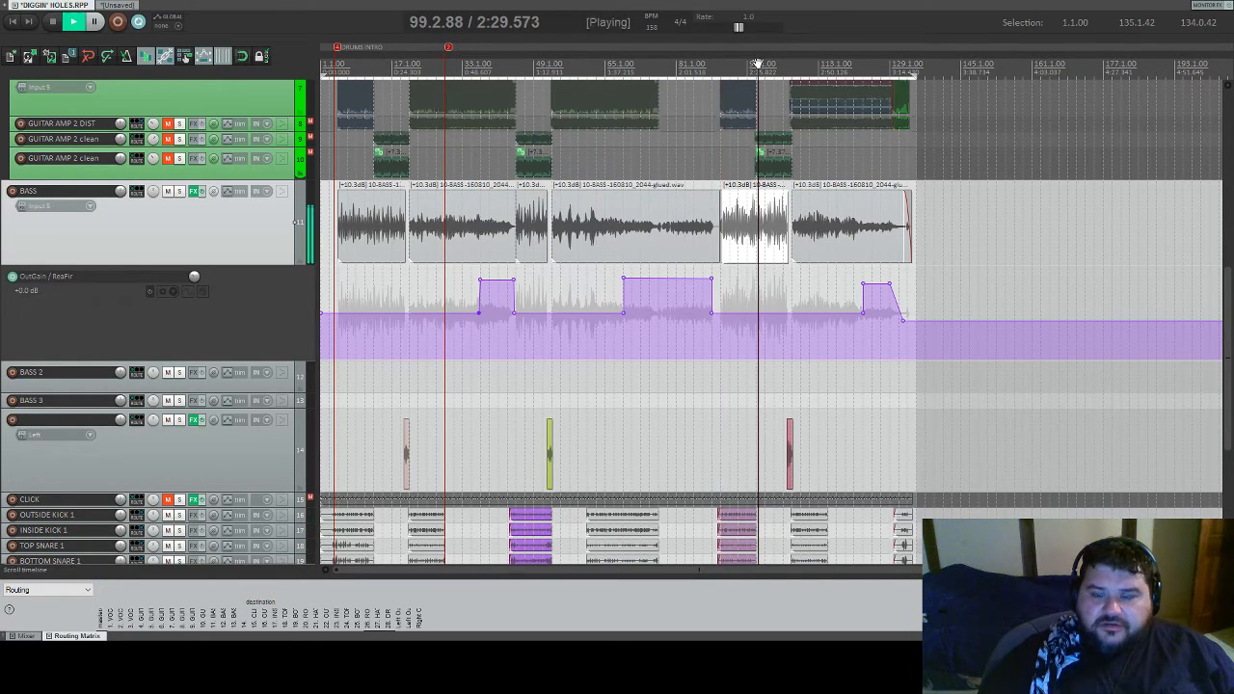
pyautogui.press('space')
pyautogui.press('space')
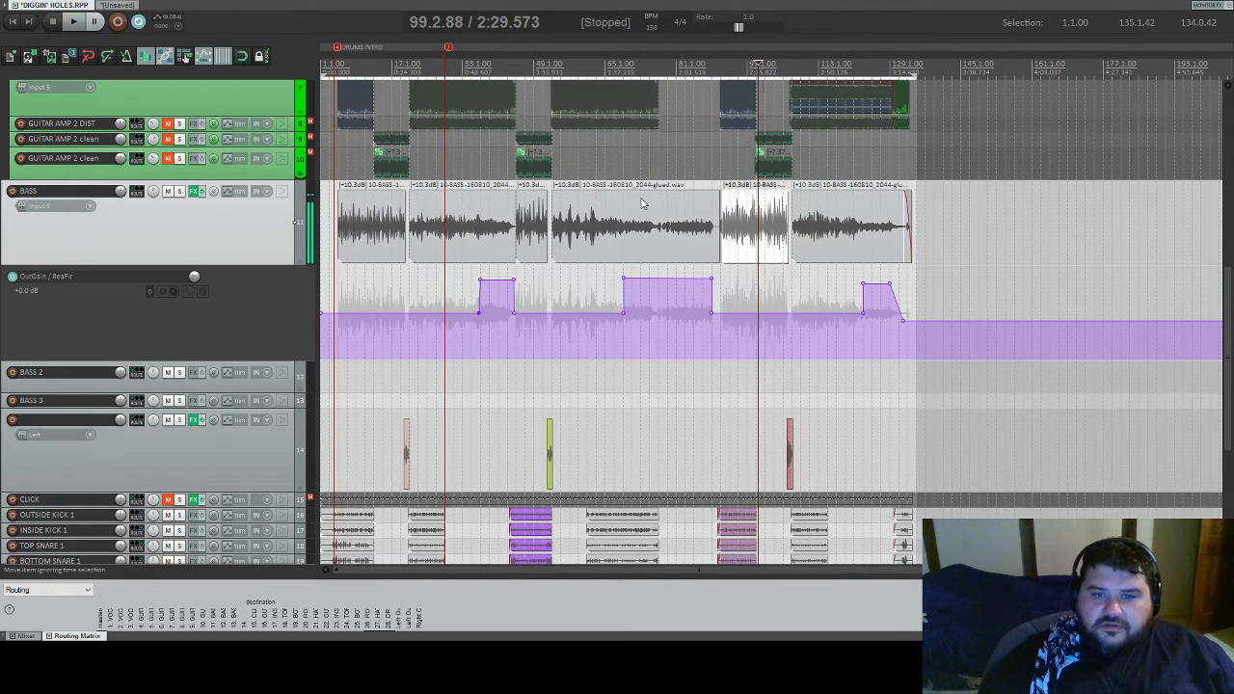
# - Solo the BASS track and play it from about bar 77, stopping at the gaps in the fourth item
pyautogui.click(662, 65)
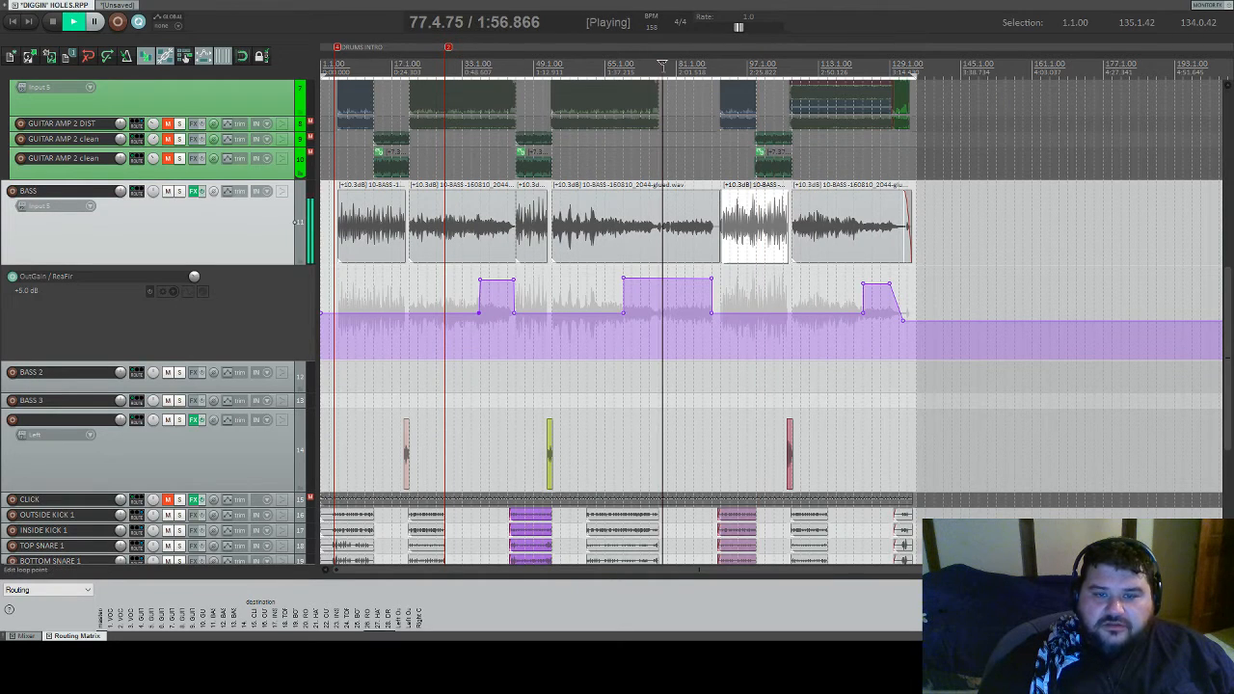
pyautogui.press('space')
pyautogui.click(192, 193)
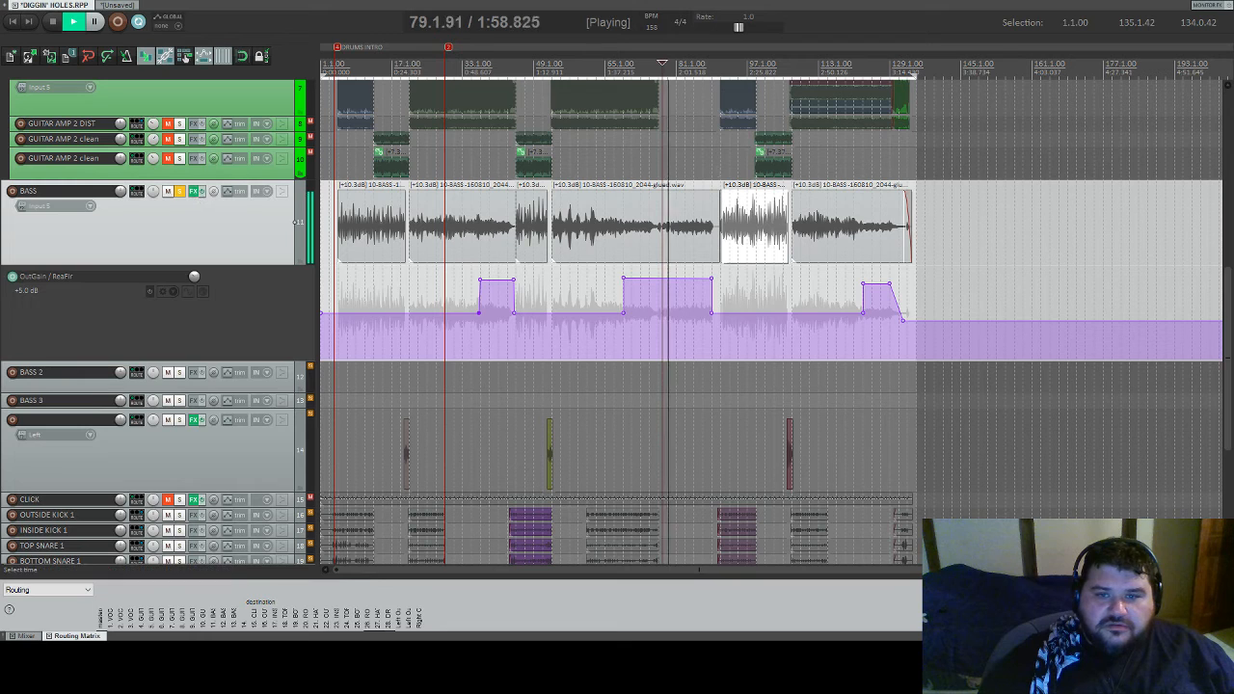
pyautogui.scroll(10, 666, 232)
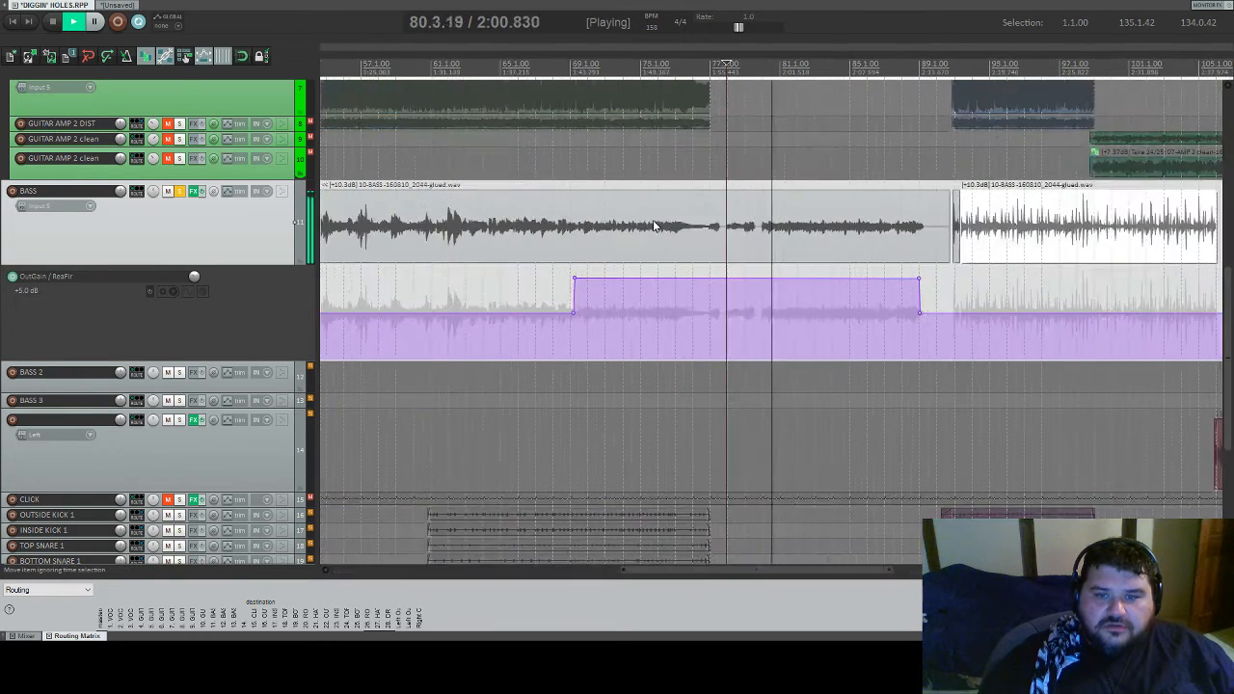
pyautogui.press('space')
# - Examine the soloed BASS waveform closely around bar 77 and replay the change of part just before it
pyautogui.click(455, 217)
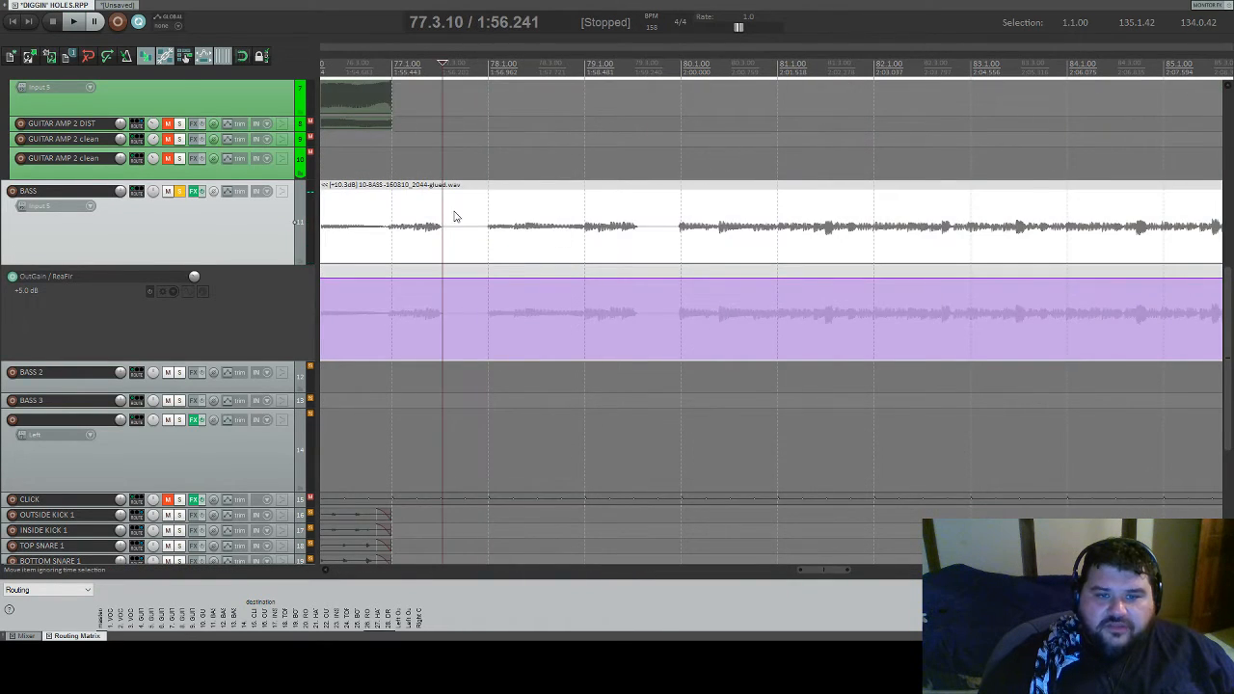
pyautogui.scroll(-5, 457, 216)
pyautogui.click(741, 64)
pyautogui.press('space')
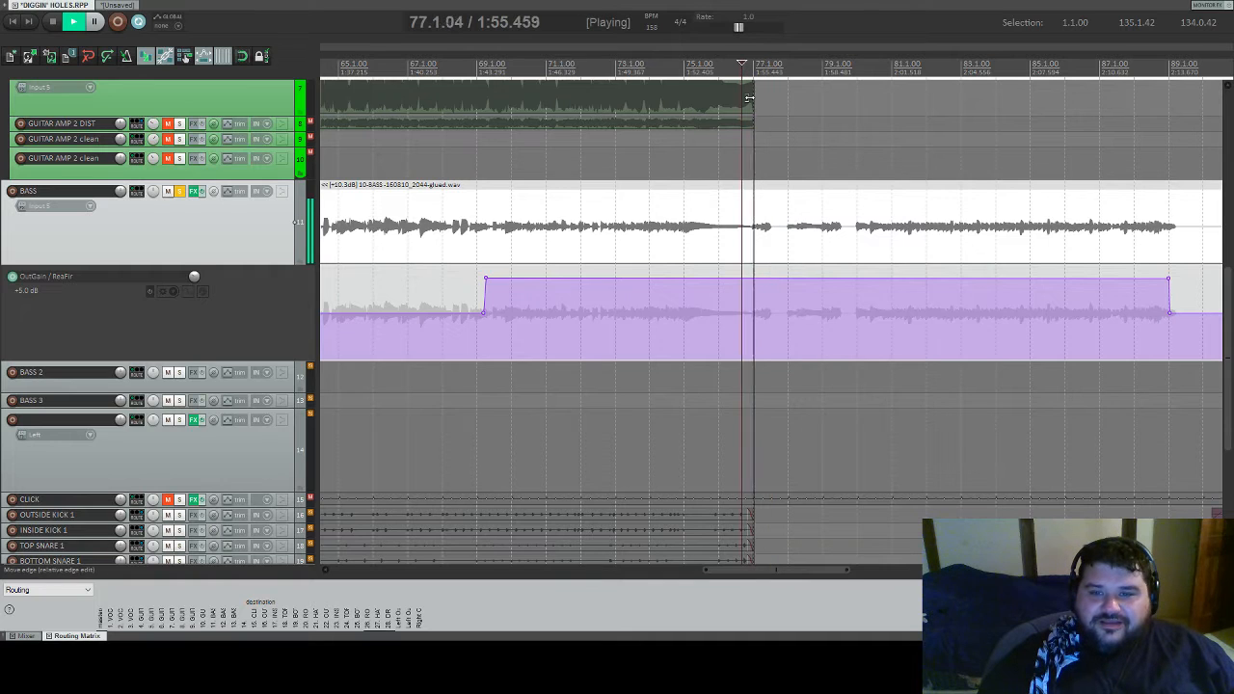
pyautogui.press('space')
pyautogui.click(755, 231)
pyautogui.scroll(8, 755, 231)
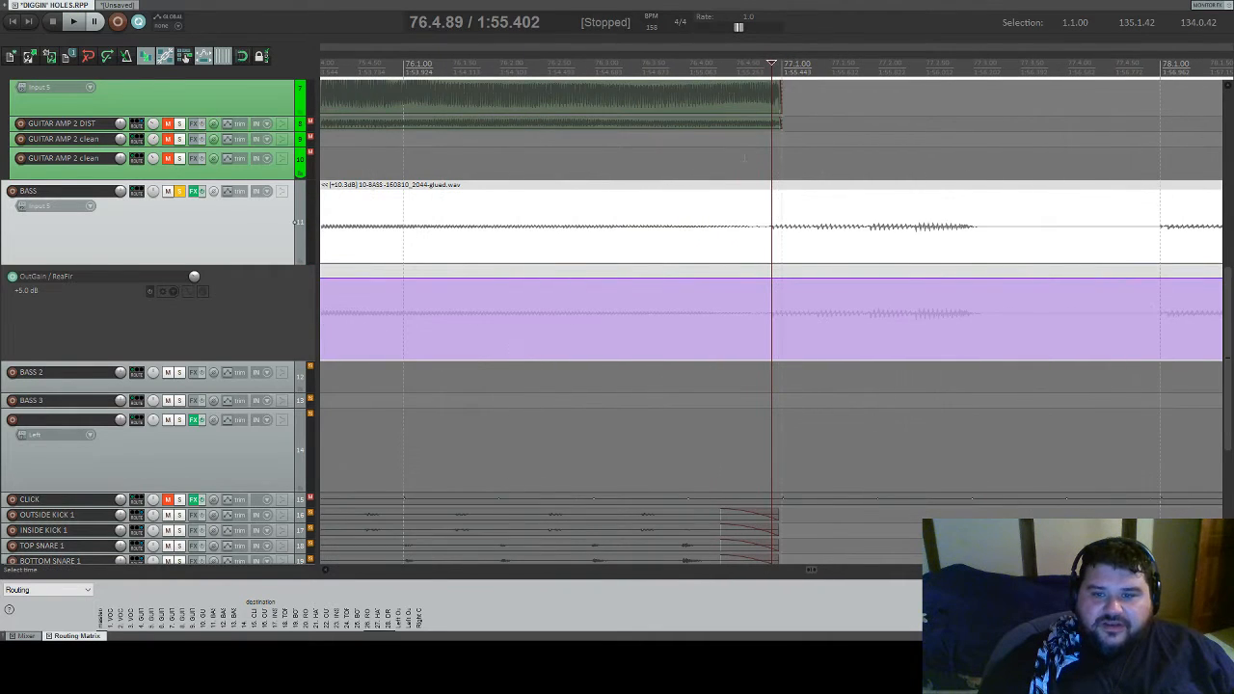
pyautogui.press('space')
pyautogui.press('space')
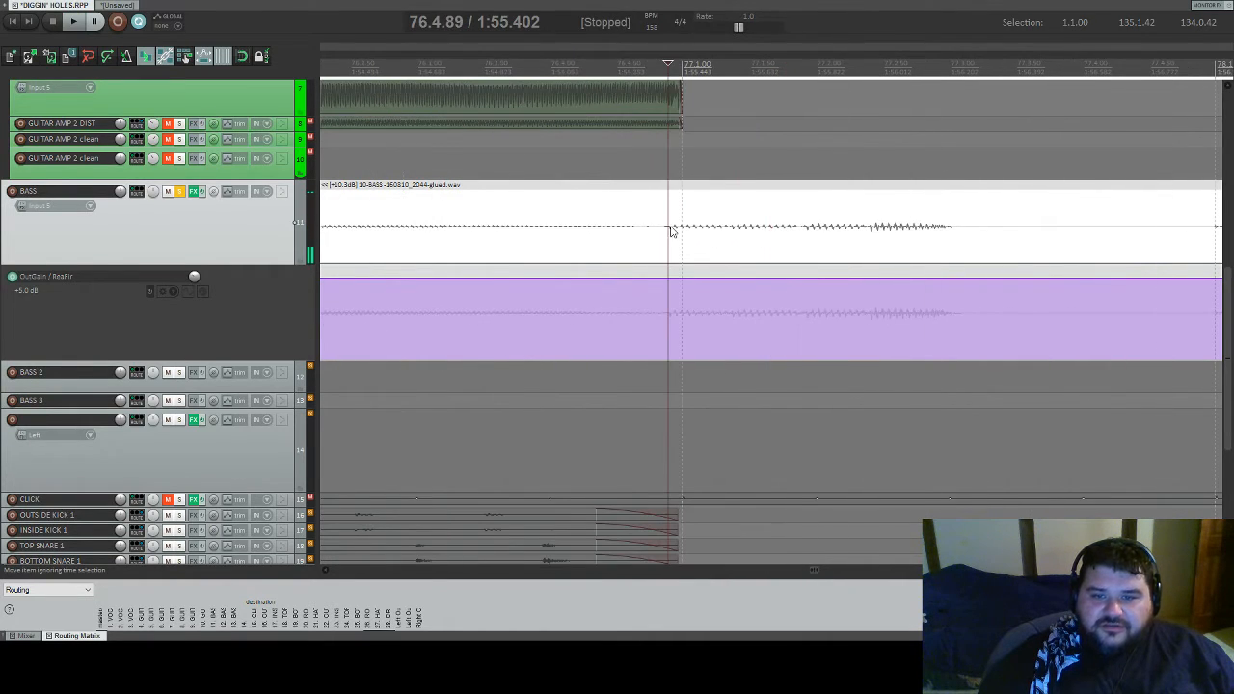
pyautogui.scroll(3, 662, 232)
# - Play the soloed bass from about bar 45 and select the first, second and third BASS items one after another
pyautogui.scroll(-10, 662, 232)
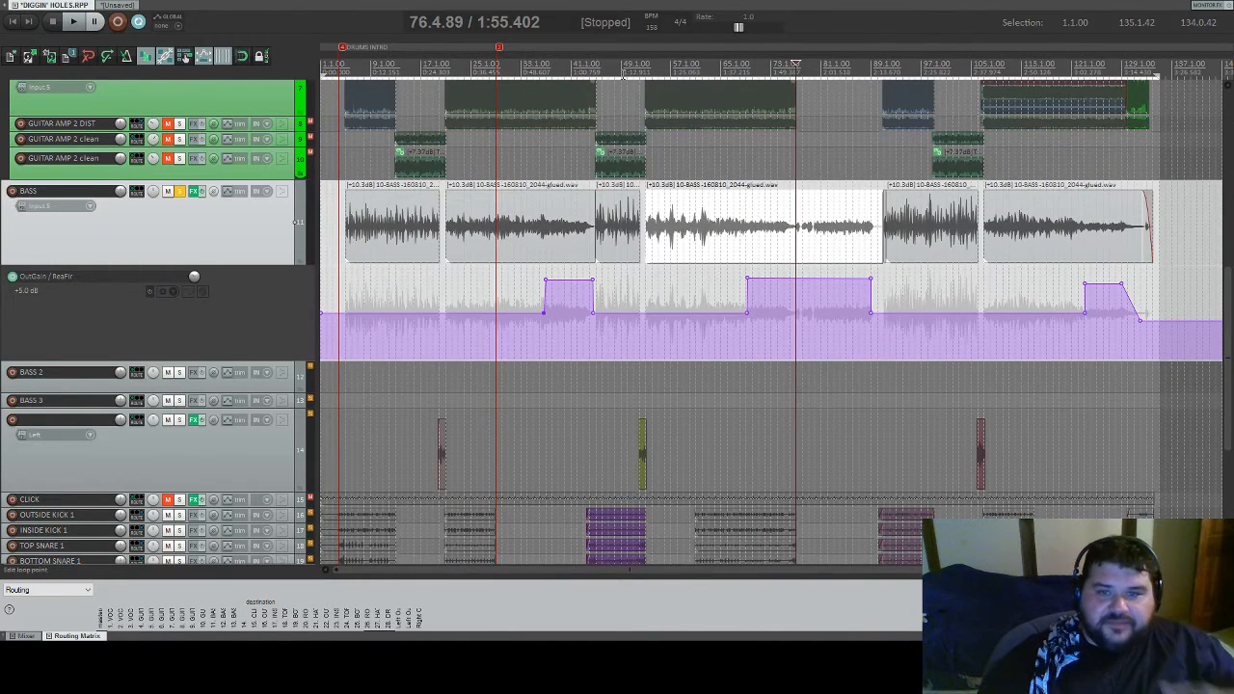
pyautogui.click(596, 66)
pyautogui.press('space')
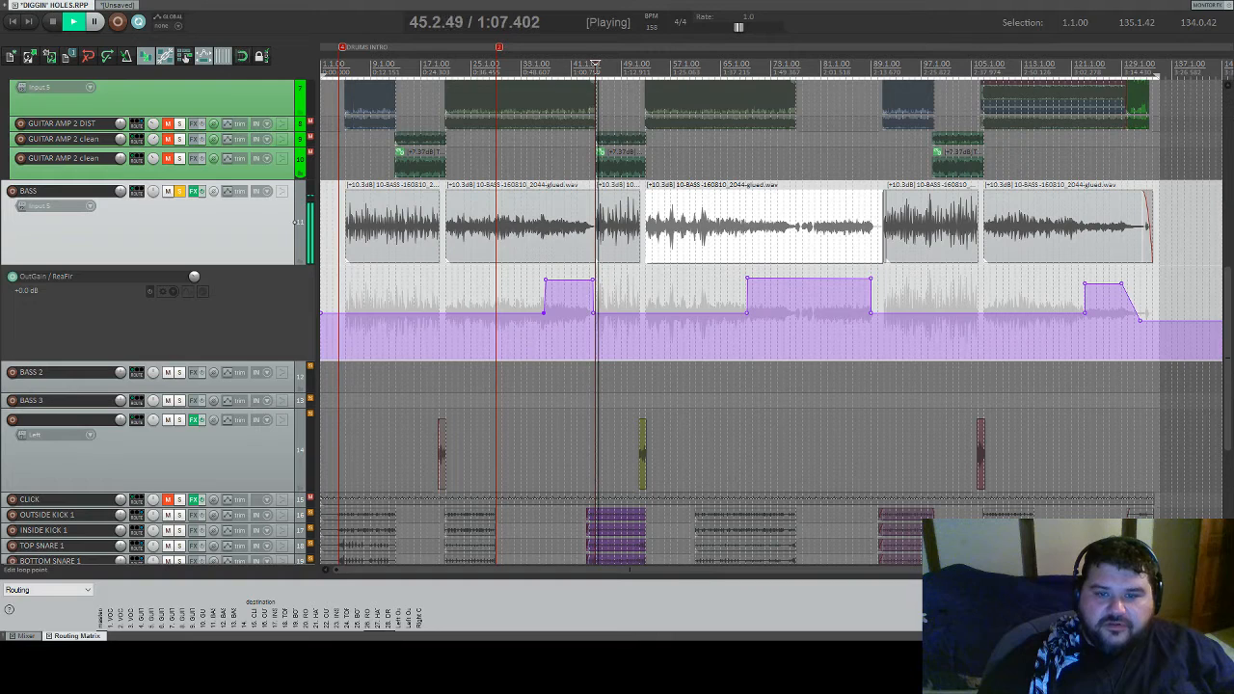
pyautogui.press('space')
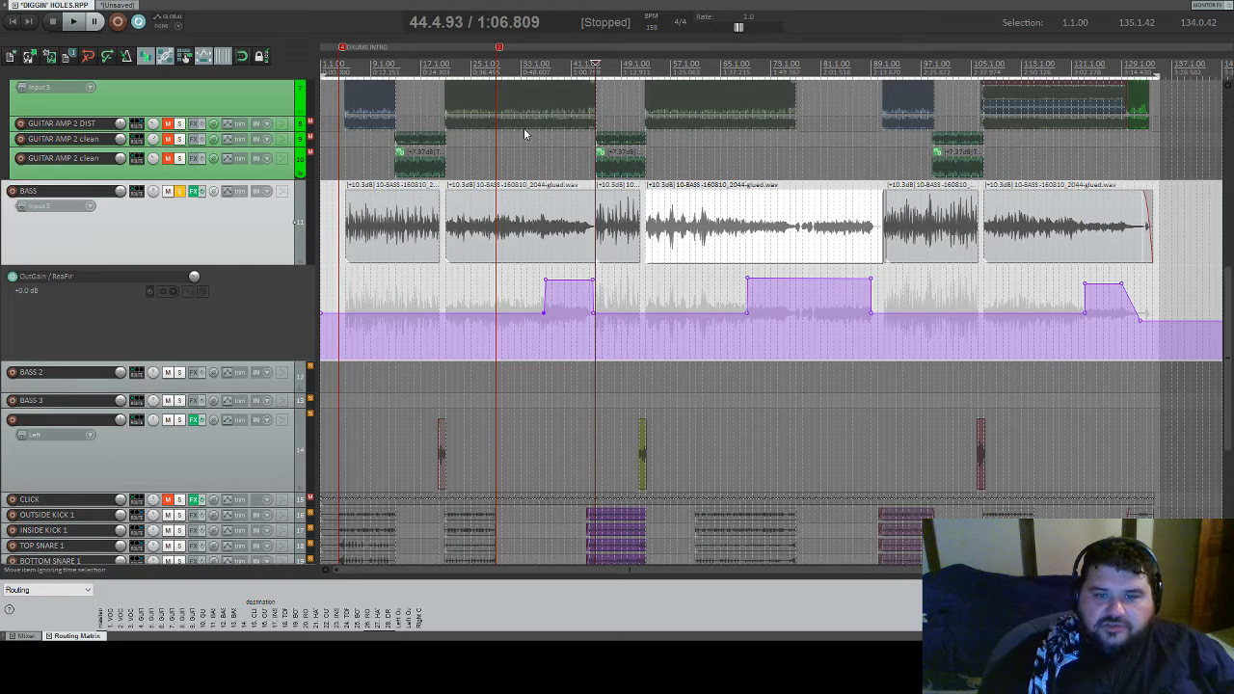
pyautogui.click(401, 225)
pyautogui.click(522, 224)
pyautogui.click(610, 224)
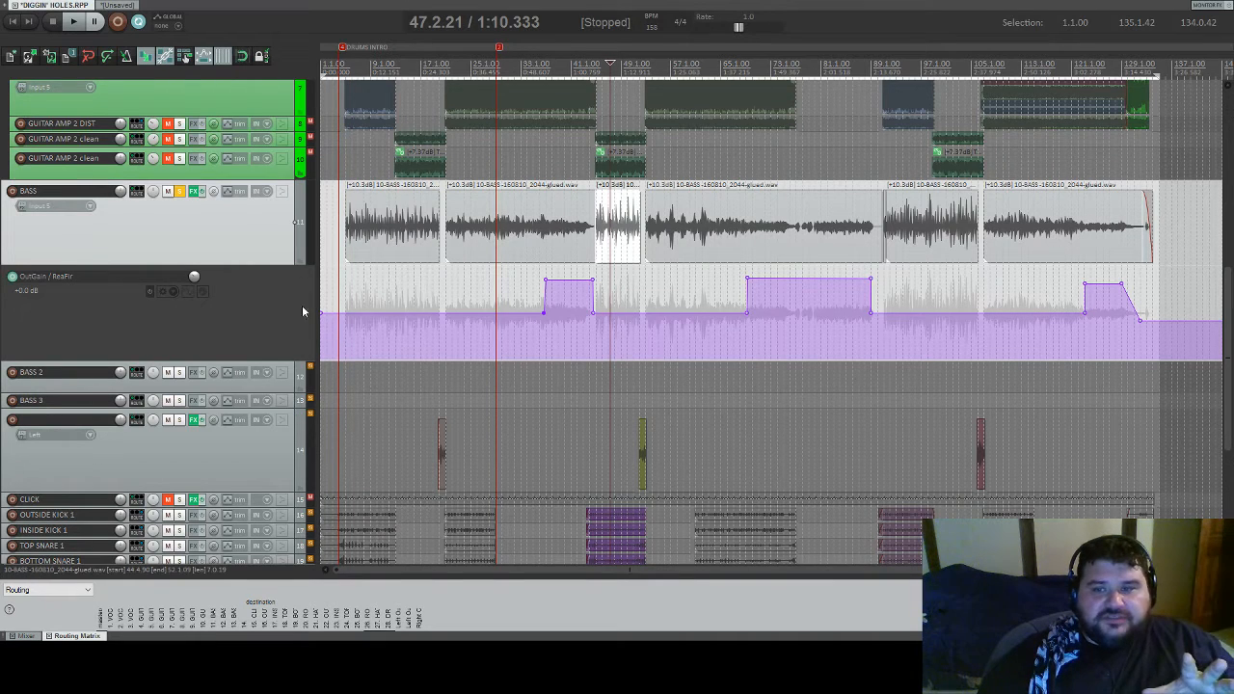
# - Turn on snapping, try shifting the second audio item on the BASS track slightly later, and undo the move
pyautogui.scroll(5, 307, 120)
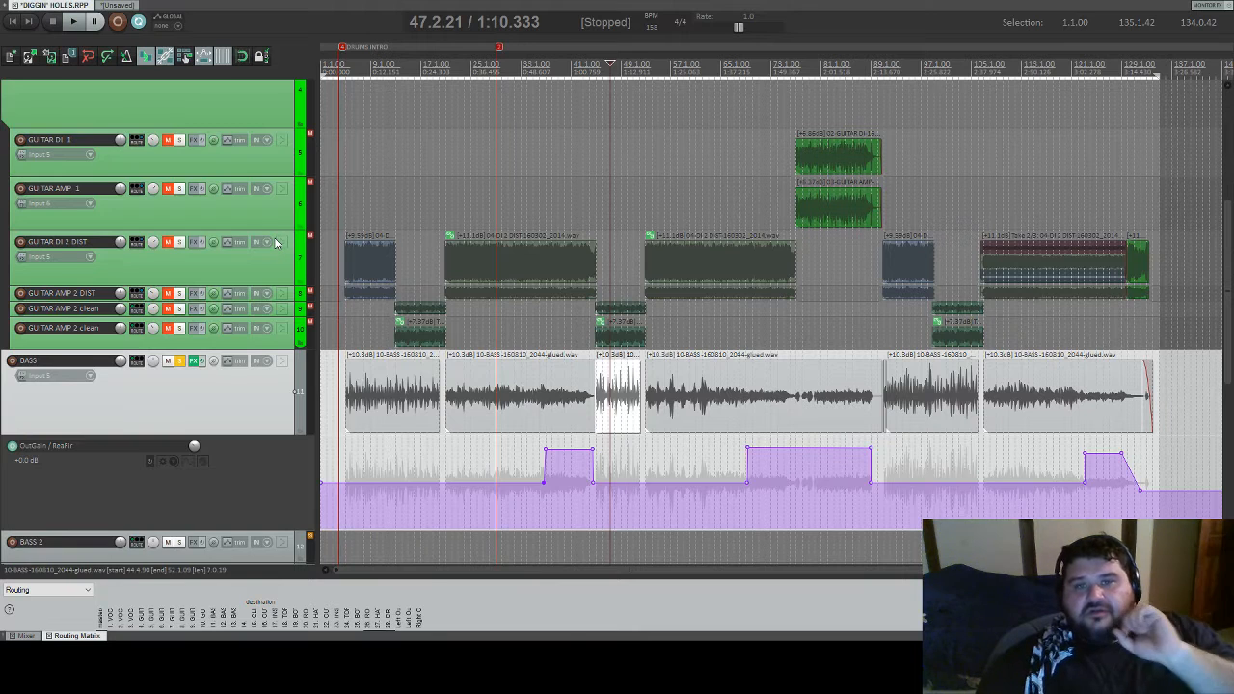
pyautogui.scroll(-2, 224, 213)
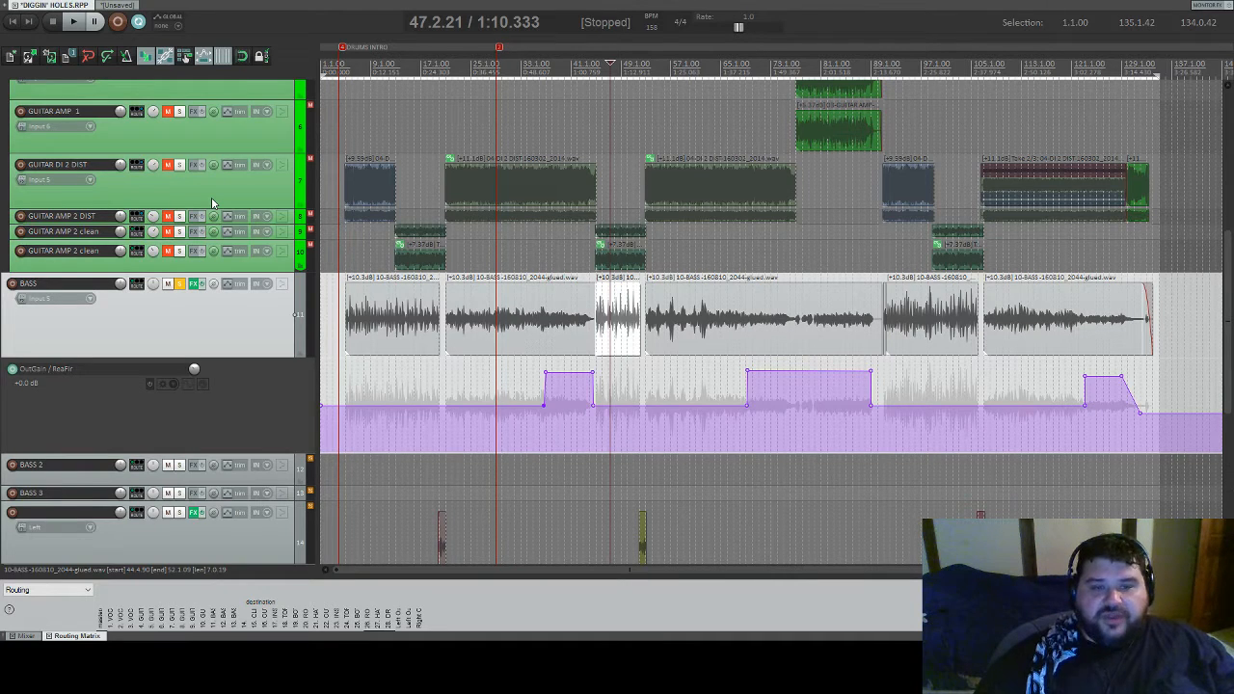
pyautogui.scroll(-2, 212, 322)
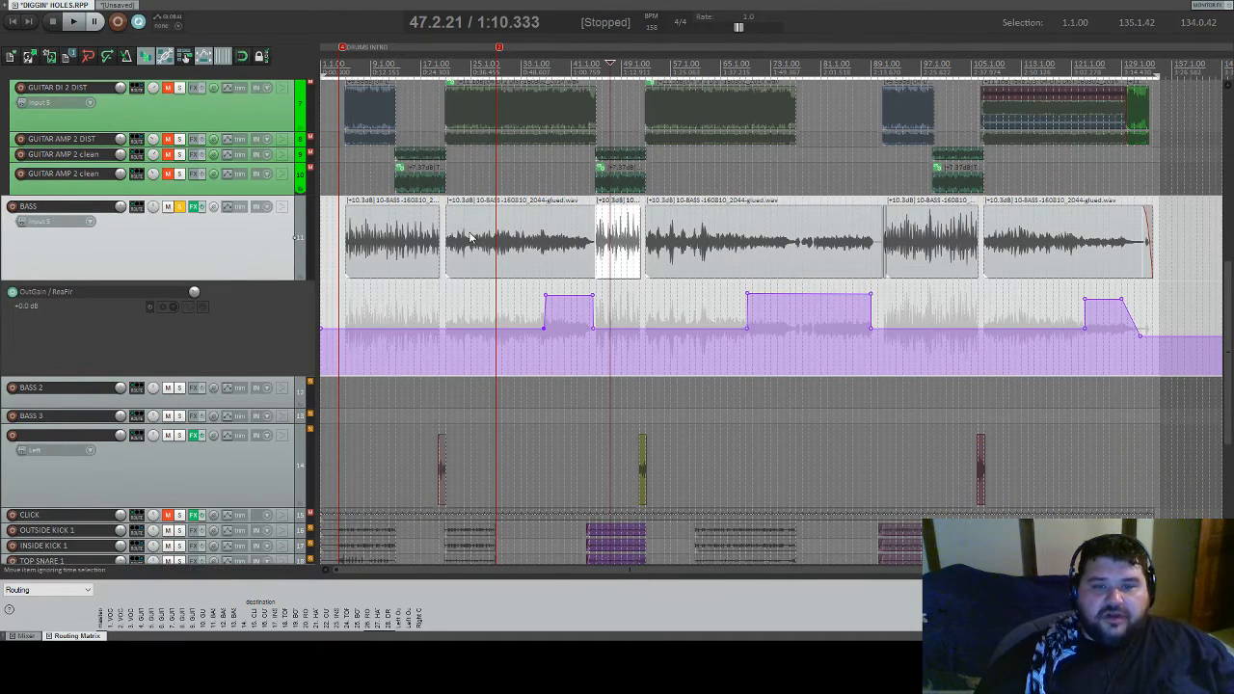
pyautogui.click(472, 239)
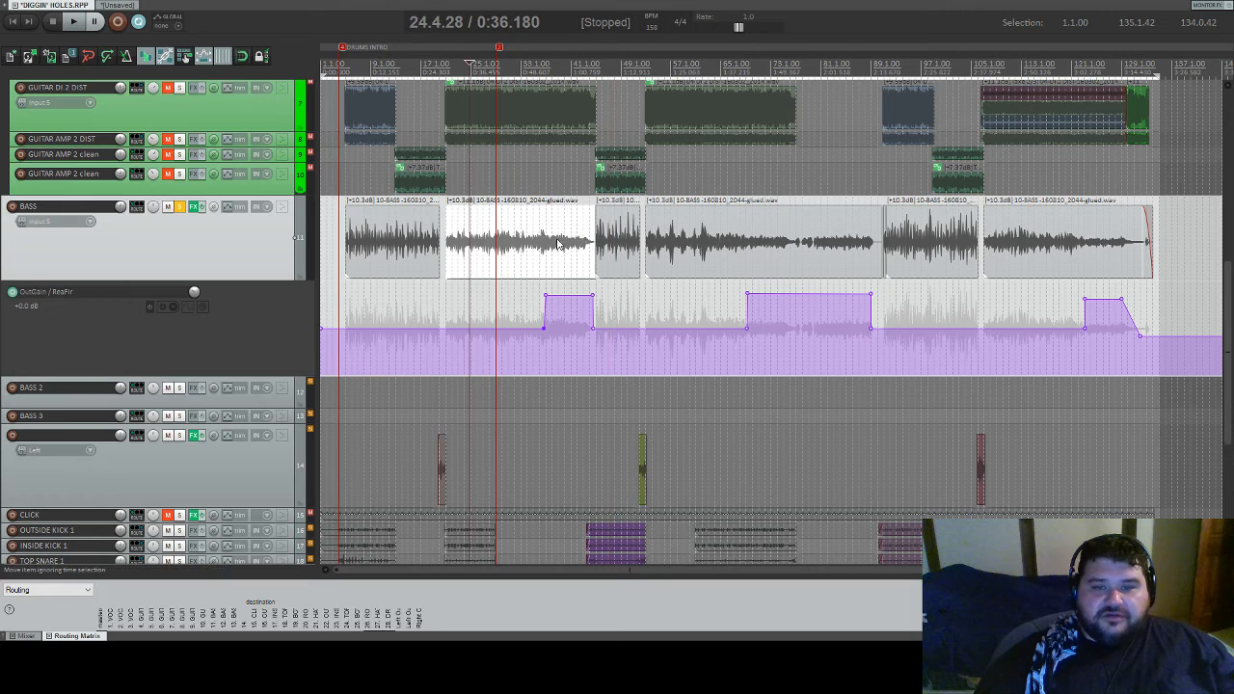
pyautogui.click(243, 56)
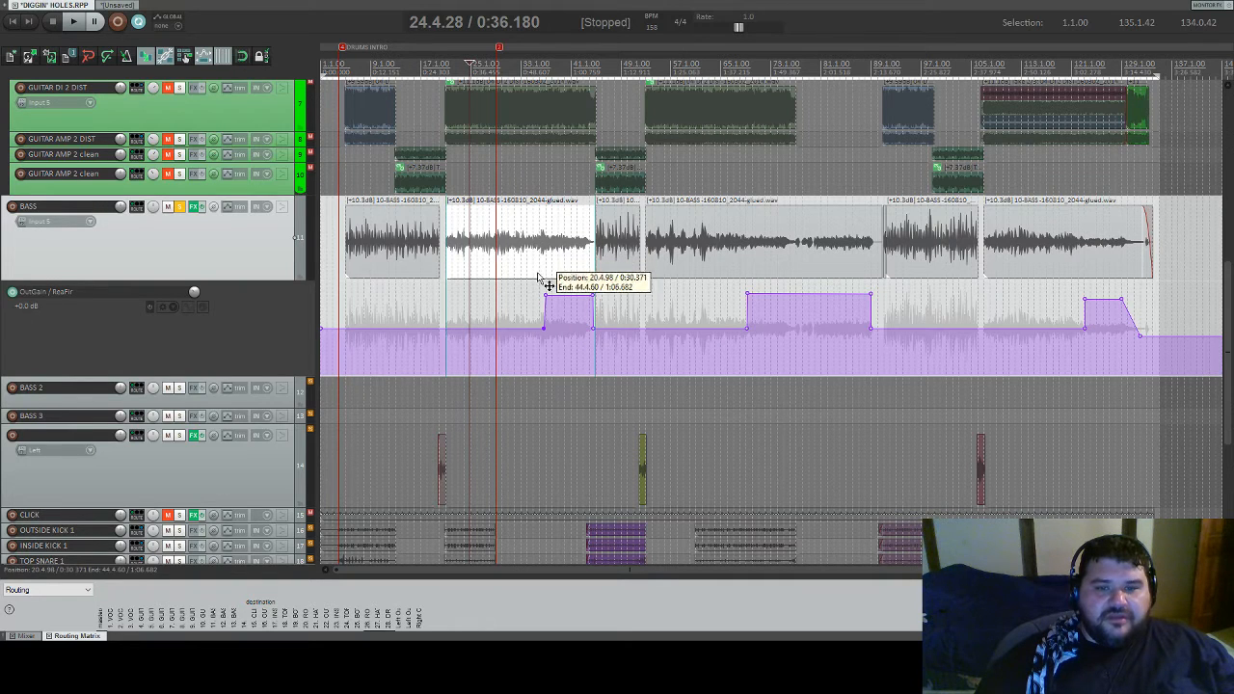
pyautogui.moveTo(531, 311)
pyautogui.mouseDown()
pyautogui.moveTo(514, 318)
pyautogui.moveTo(530, 319)
pyautogui.mouseUp()
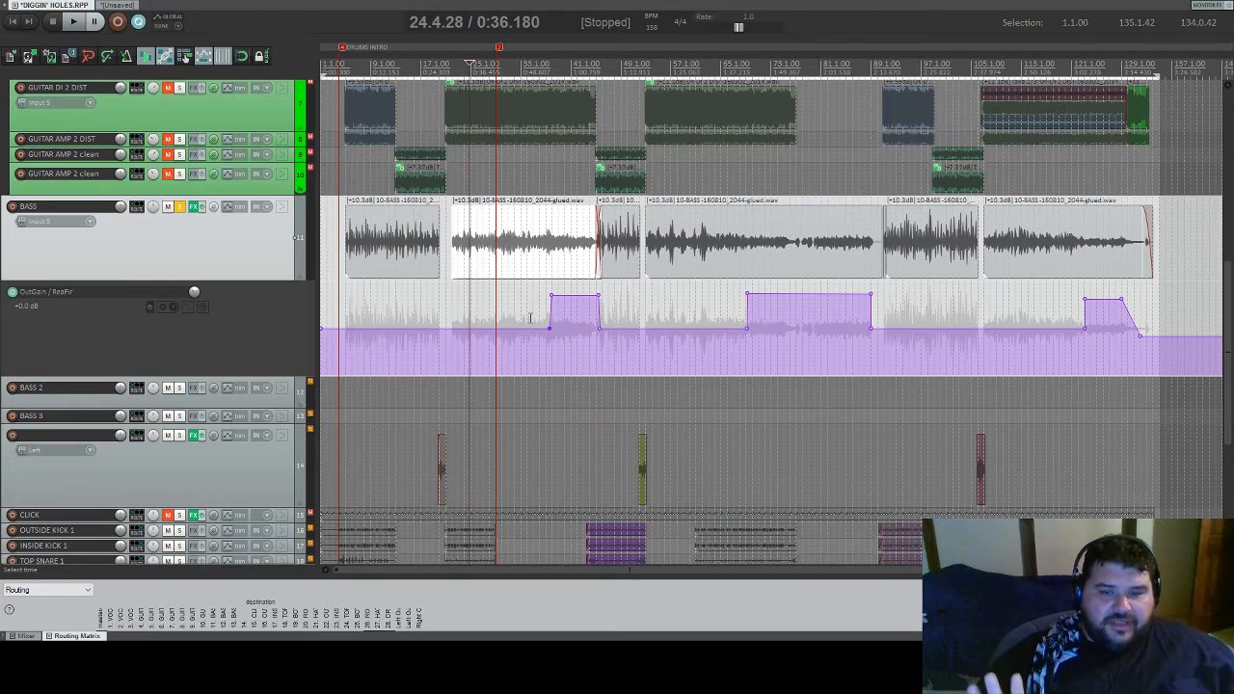
pyautogui.hotkey('ctrl', 'z')
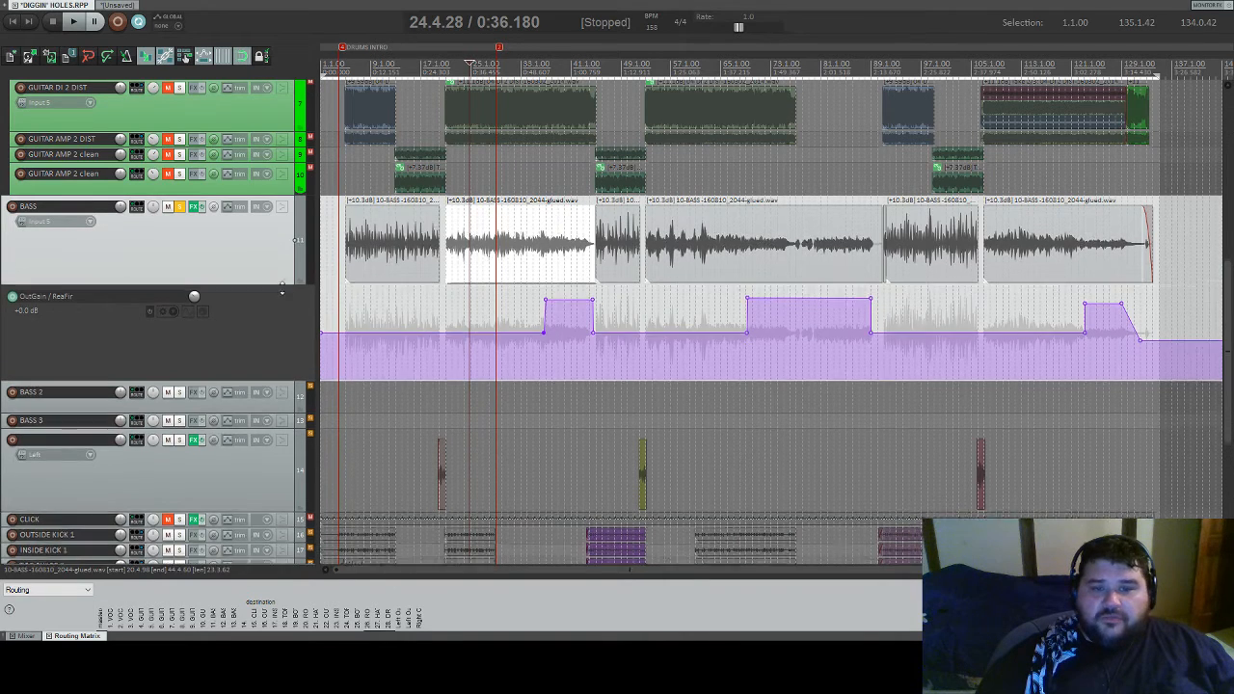
# - Increase the height of the BASS track and show its Volume envelope
pyautogui.moveTo(281, 281); pyautogui.dragTo(283, 300)
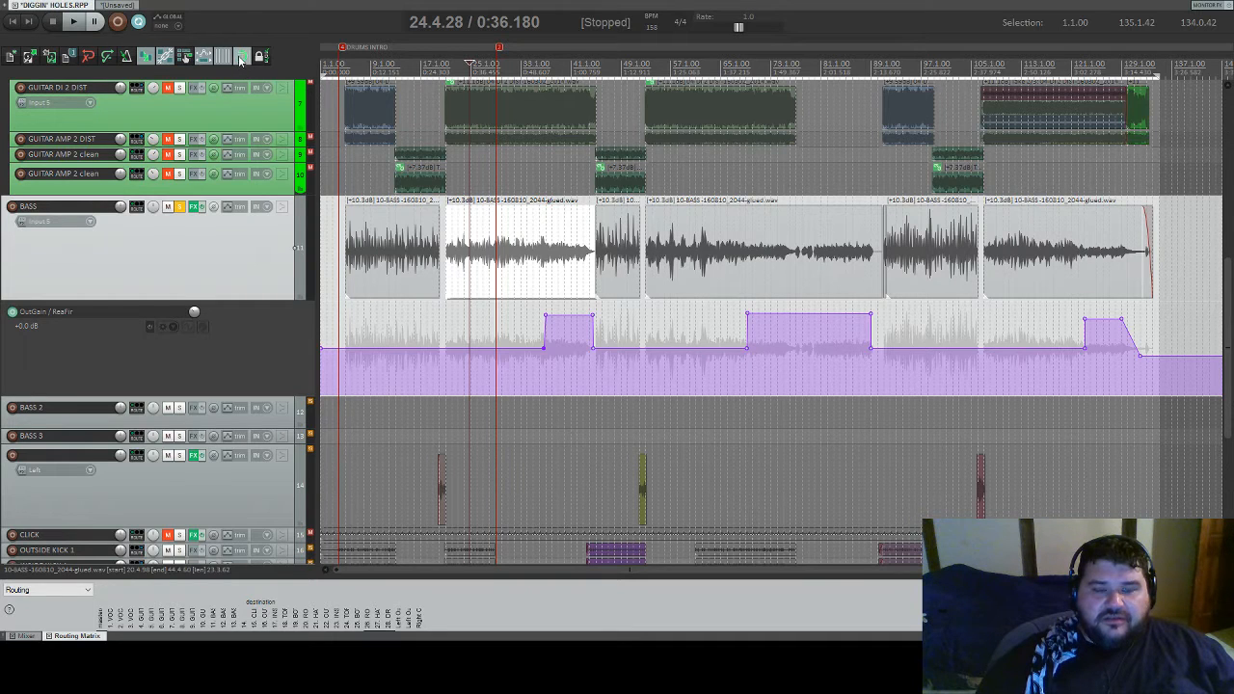
pyautogui.moveTo(522, 273)
pyautogui.mouseDown()
pyautogui.moveTo(527, 425)
pyautogui.moveTo(526, 273)
pyautogui.mouseUp()
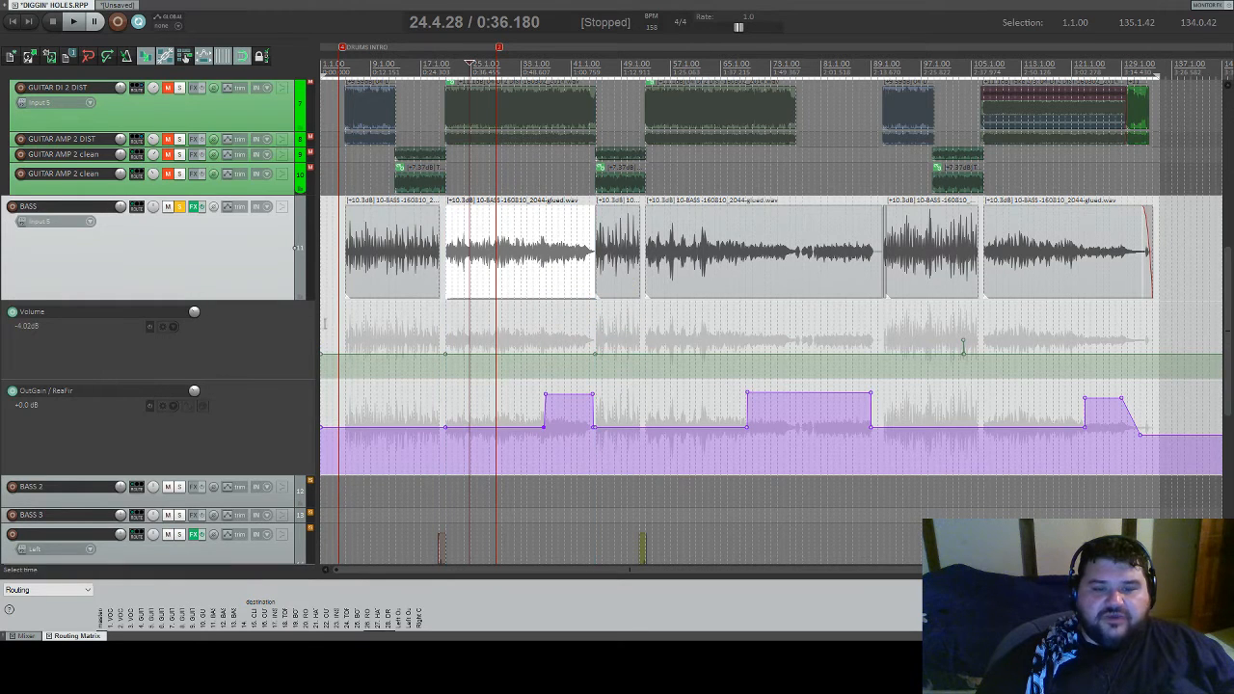
pyautogui.scroll(-3, 271, 352)
pyautogui.scroll(-2, 270, 348)
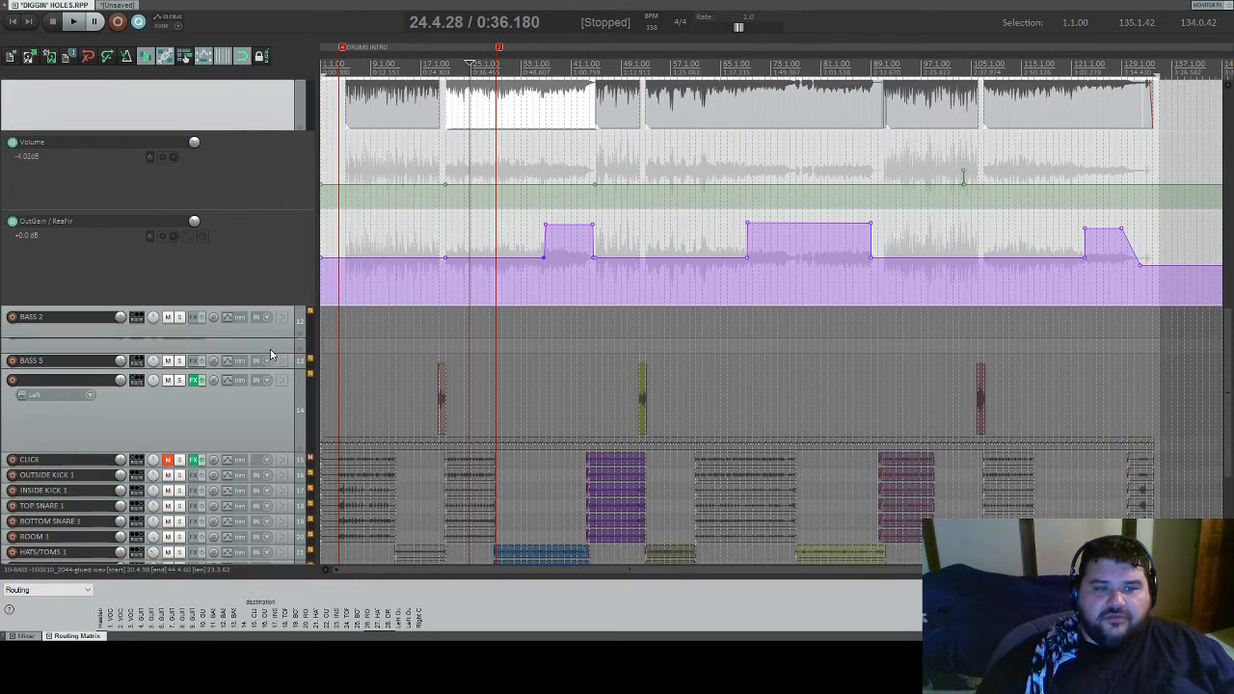
pyautogui.scroll(-1, 241, 245)
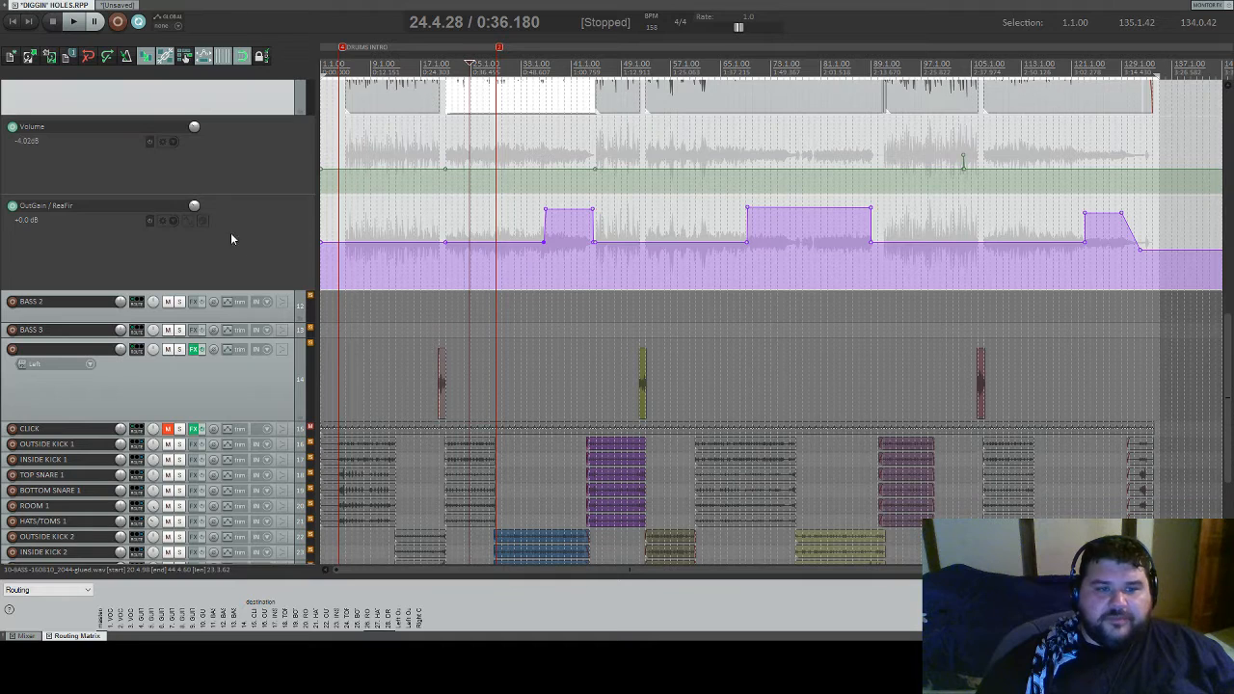
# - Remove the Volume and OutGain / ReaFir envelope lanes from the BASS track
pyautogui.click(171, 146)
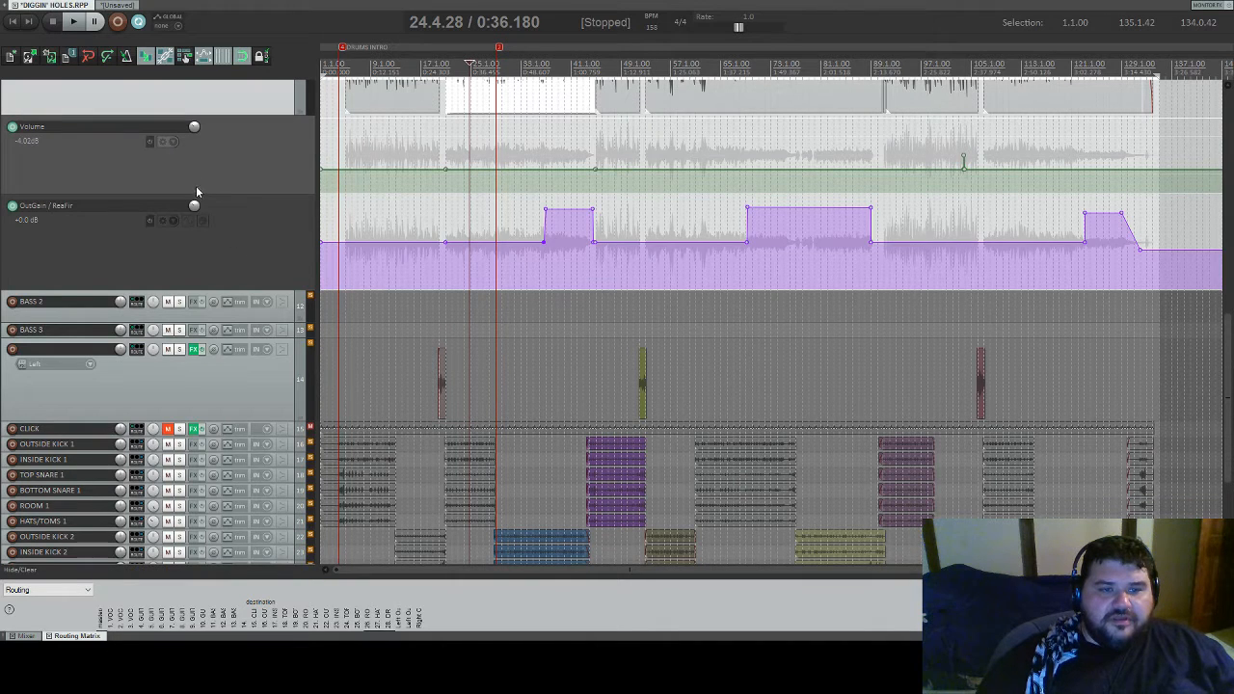
pyautogui.press('Delete')
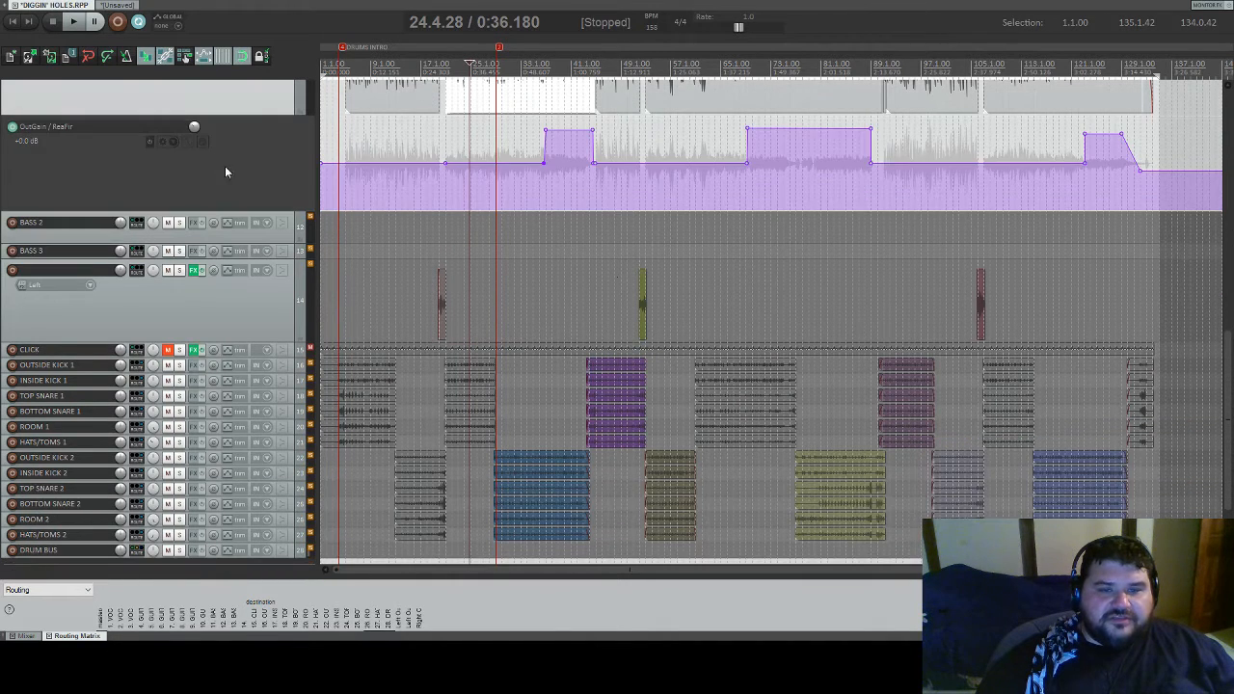
pyautogui.click(179, 143)
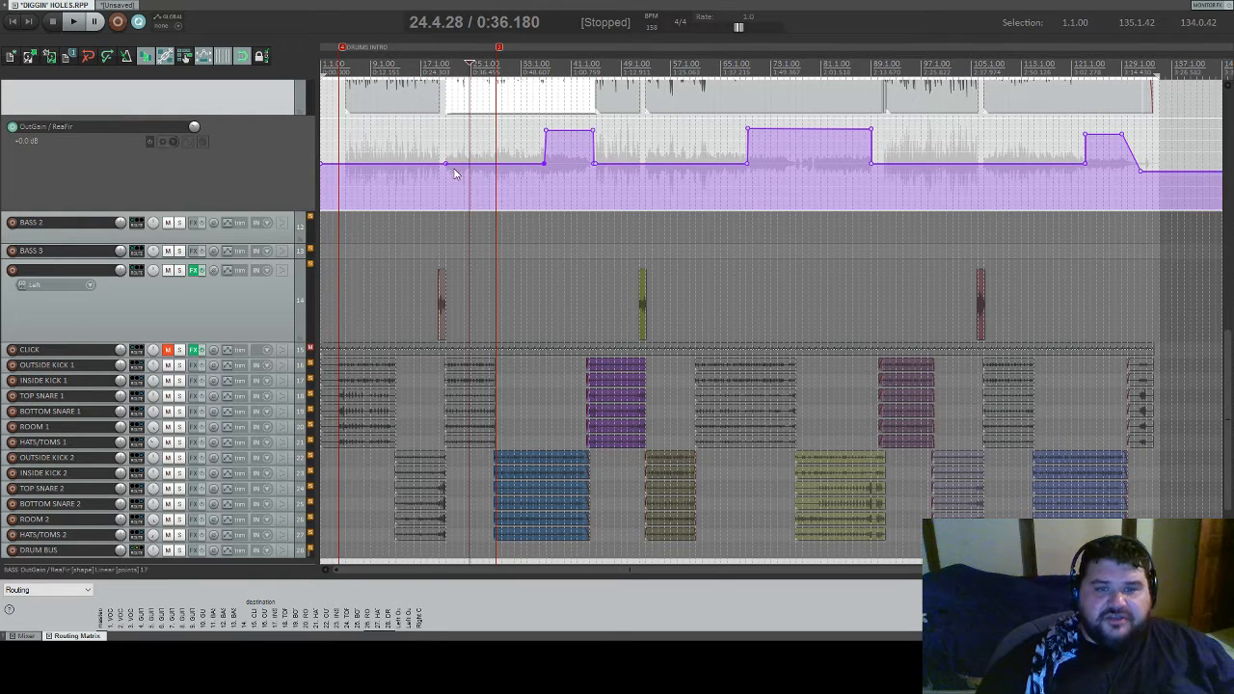
pyautogui.press('Delete')
pyautogui.scroll(1, 299, 159)
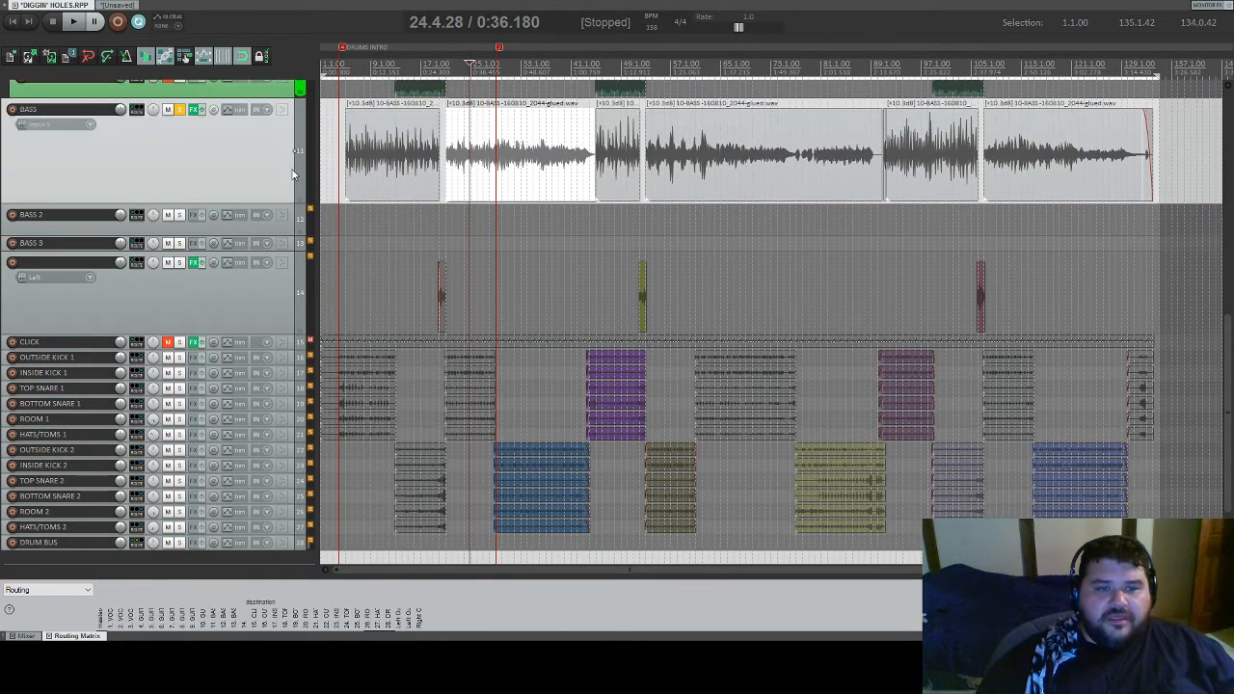
# - Increase the height of the BASS 2 track and rename the BASS track as BASS 1
pyautogui.moveTo(287, 233); pyautogui.dragTo(287, 280)
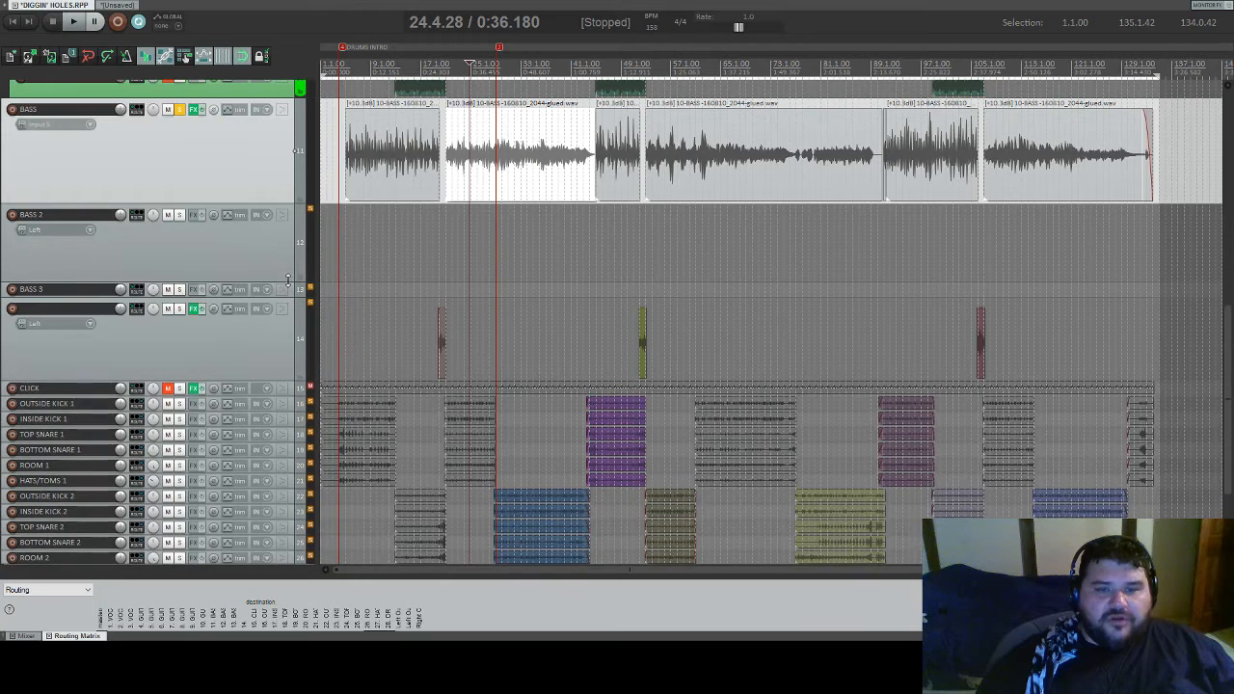
pyautogui.click(506, 145)
pyautogui.scroll(1, 81, 142)
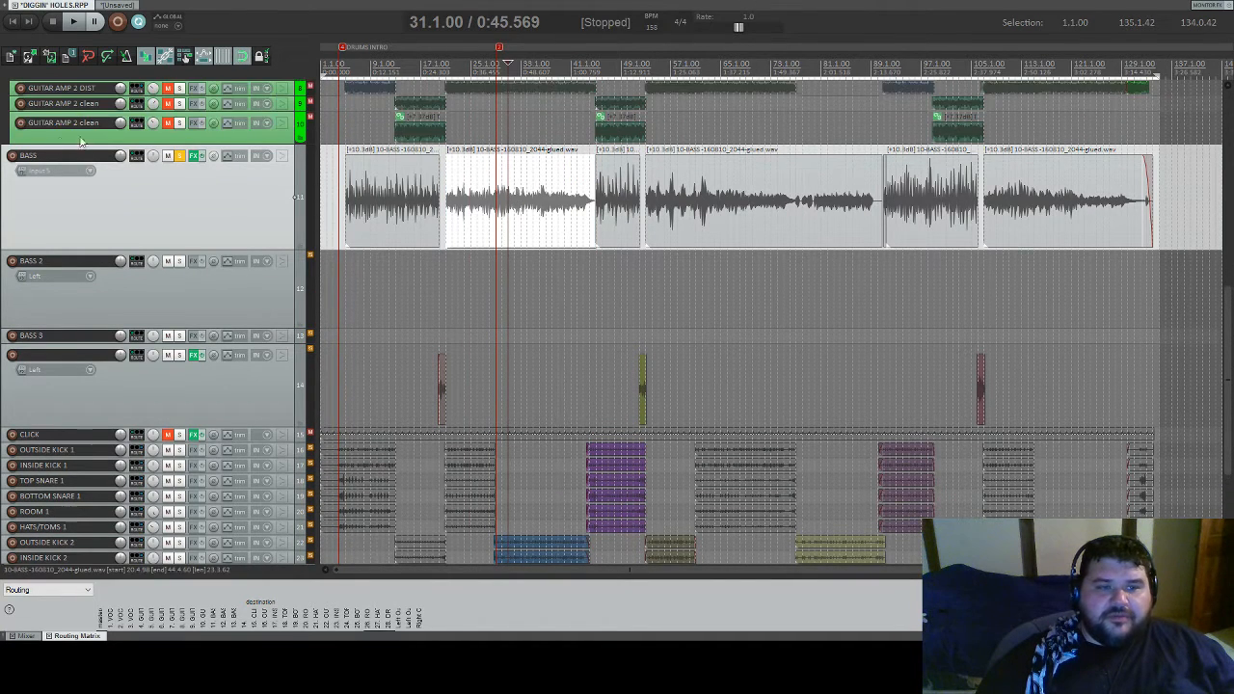
pyautogui.doubleClick(42, 157)
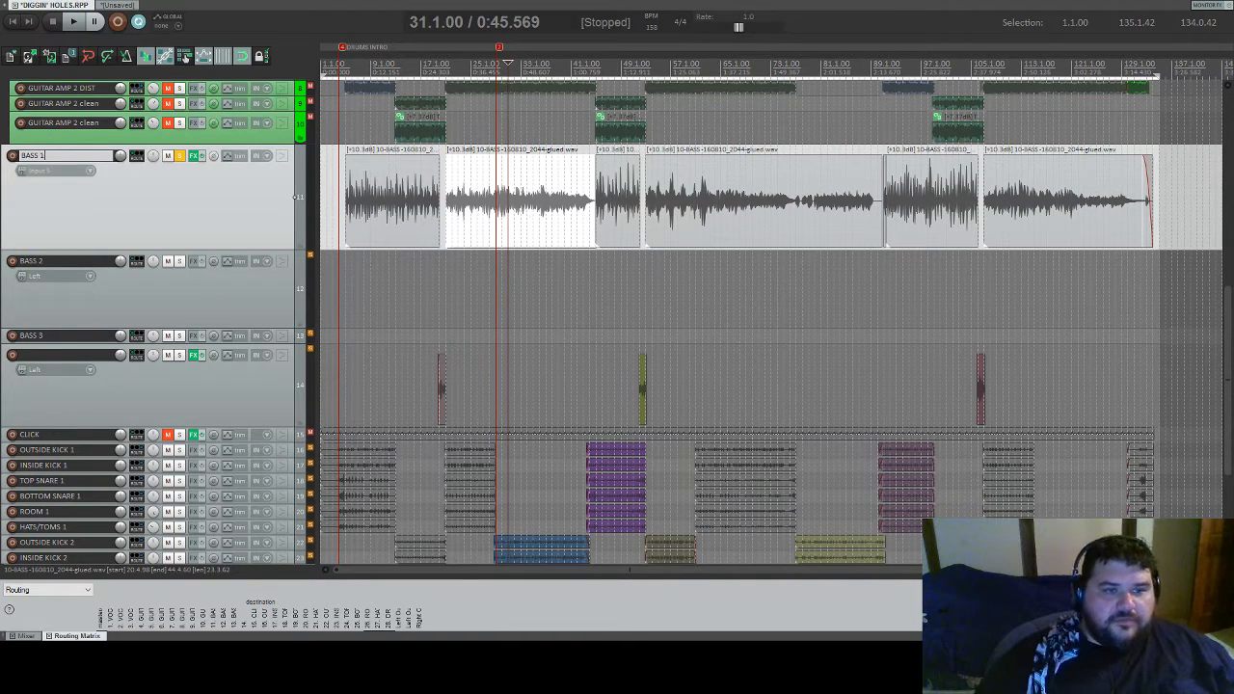
pyautogui.press('Return')
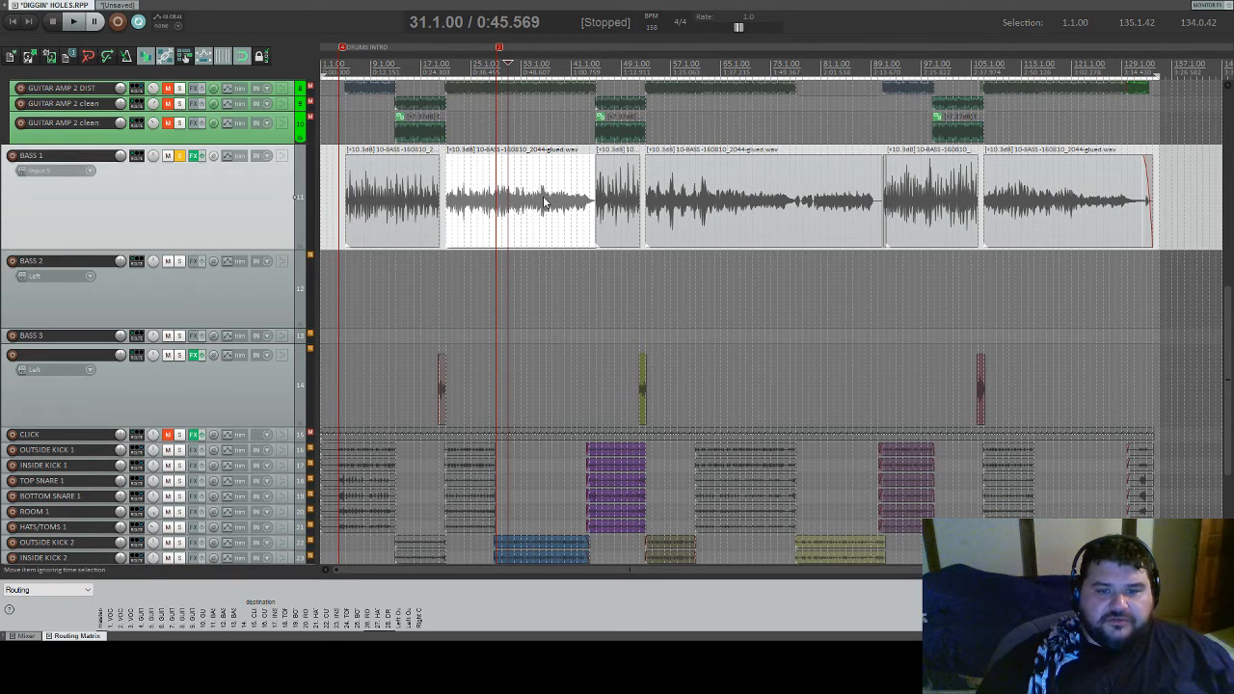
# - Move the second BASS 1 item down to the BASS 2 track at the same time position and select the item at bar 45
pyautogui.moveTo(544, 202); pyautogui.dragTo(544, 291)
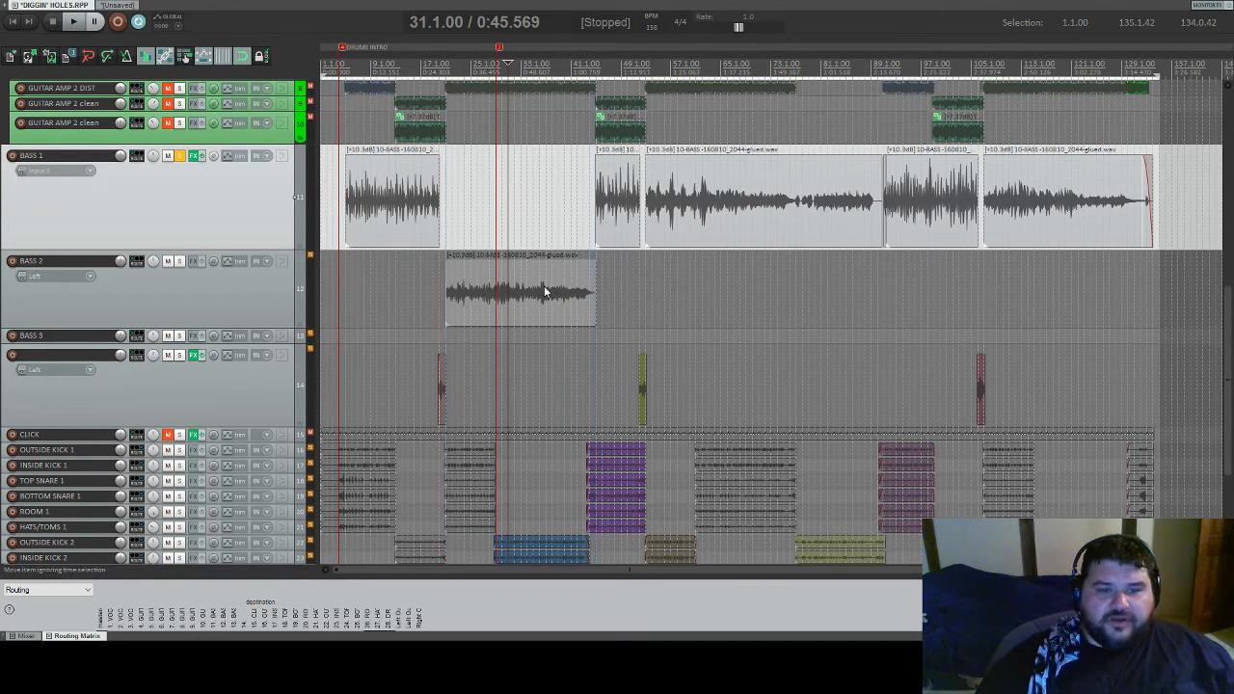
pyautogui.click(614, 202)
pyautogui.click(596, 202)
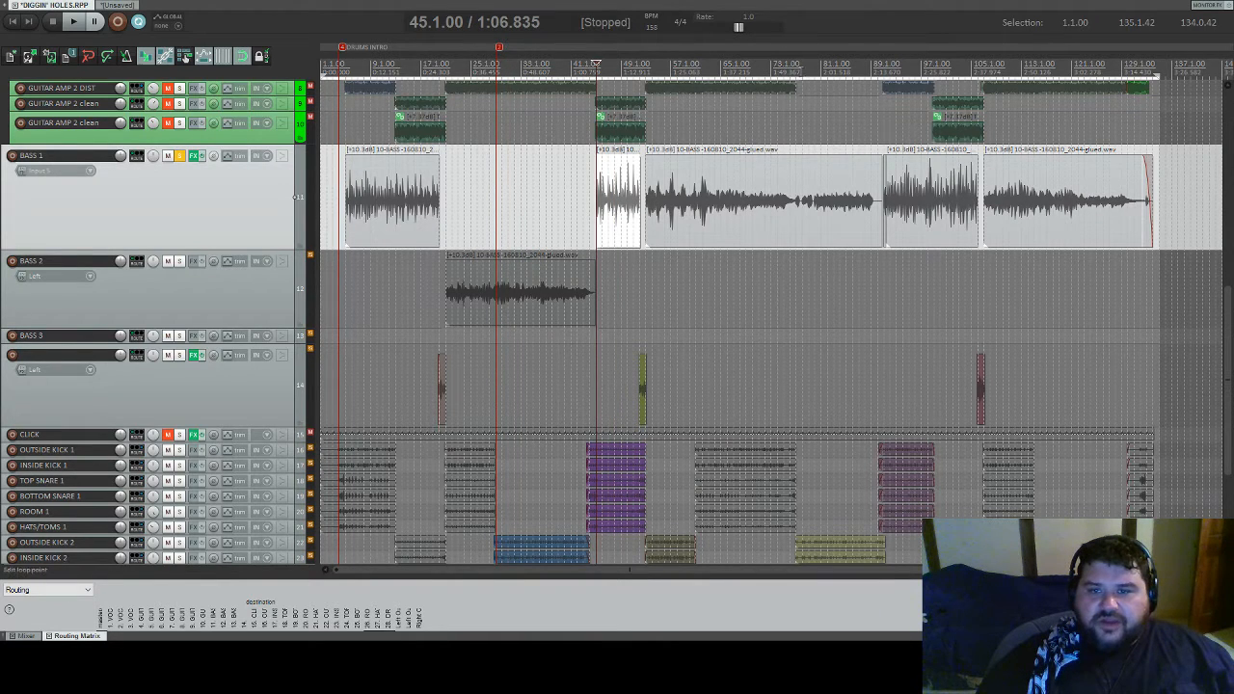
# - Rename the BASS 3 track as BASS 3 BREAKDOWN and increase its height
pyautogui.click(800, 69)
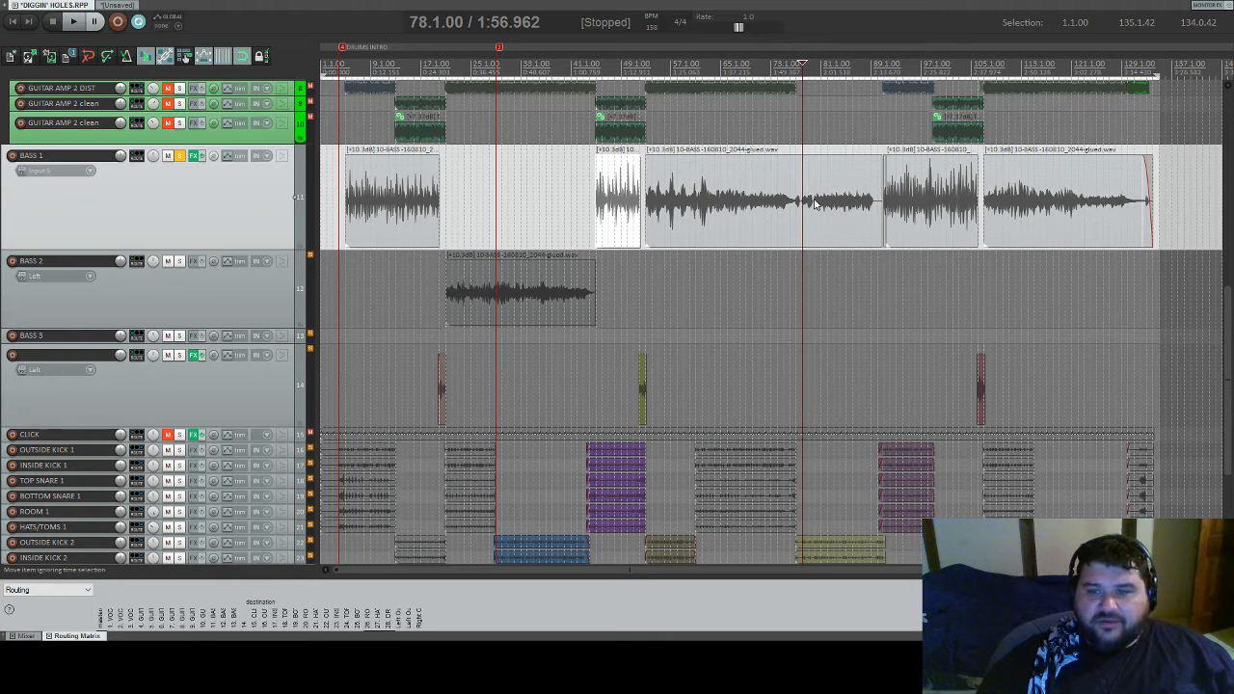
pyautogui.scroll(3, 810, 190)
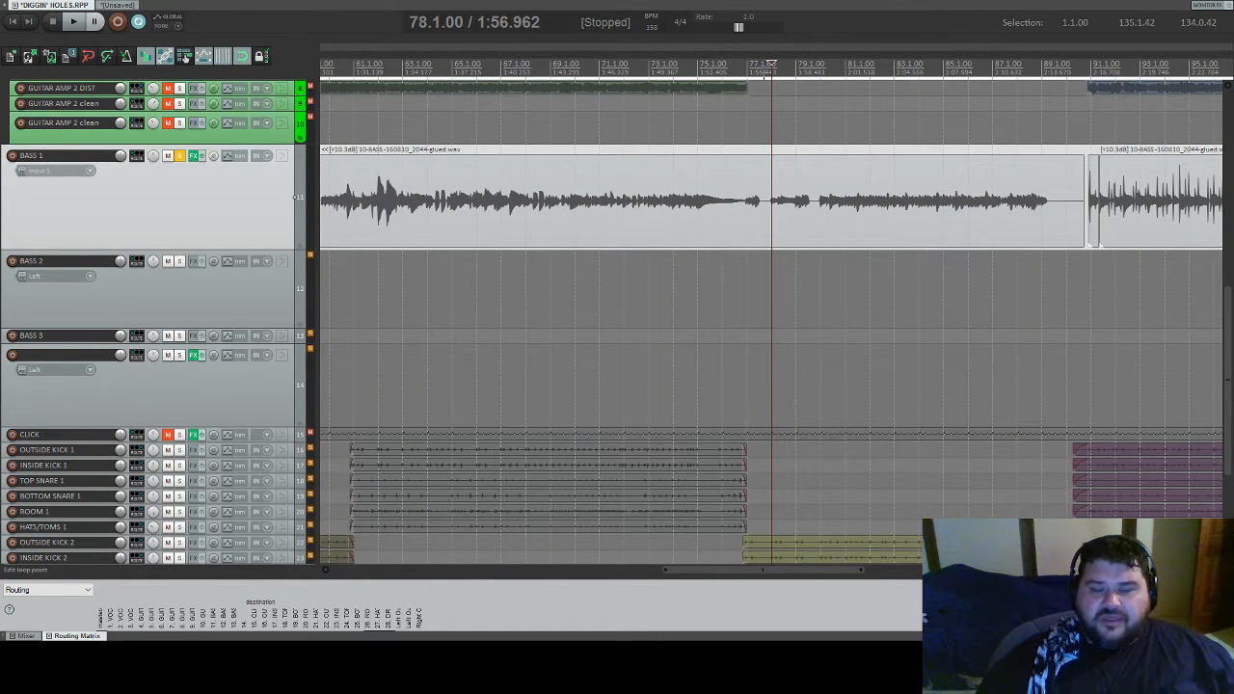
pyautogui.scroll(2, 799, 173)
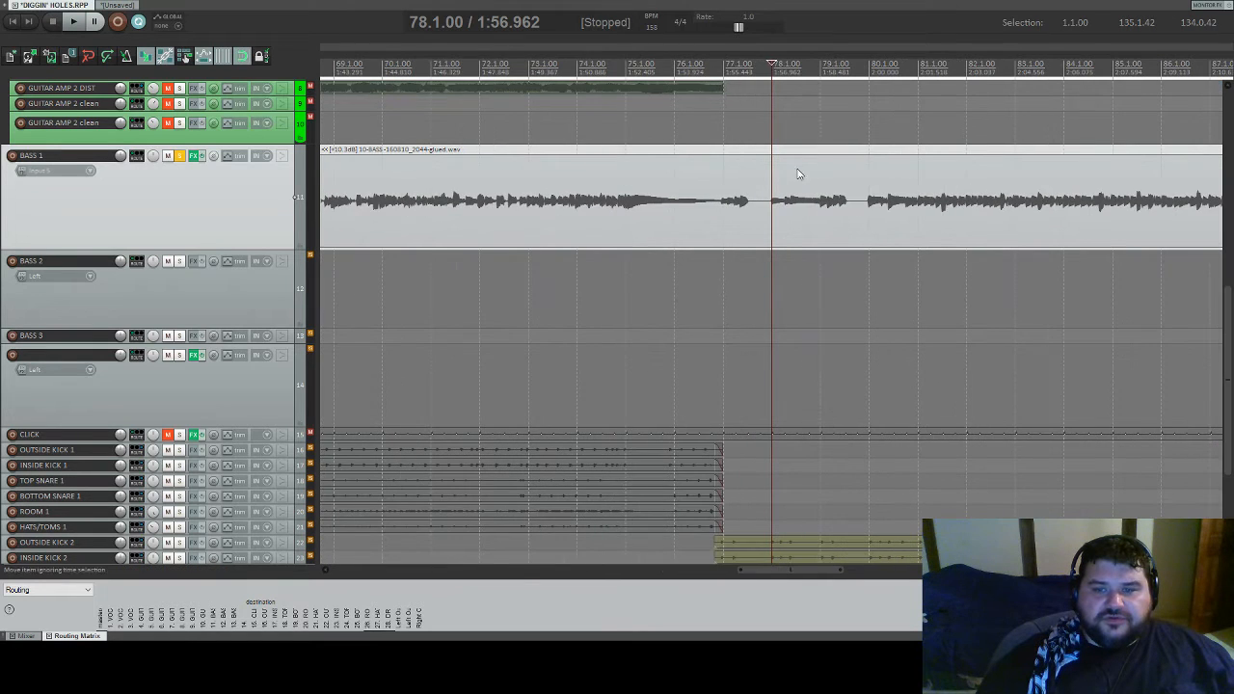
pyautogui.scroll(-1, 799, 174)
pyautogui.doubleClick(59, 336)
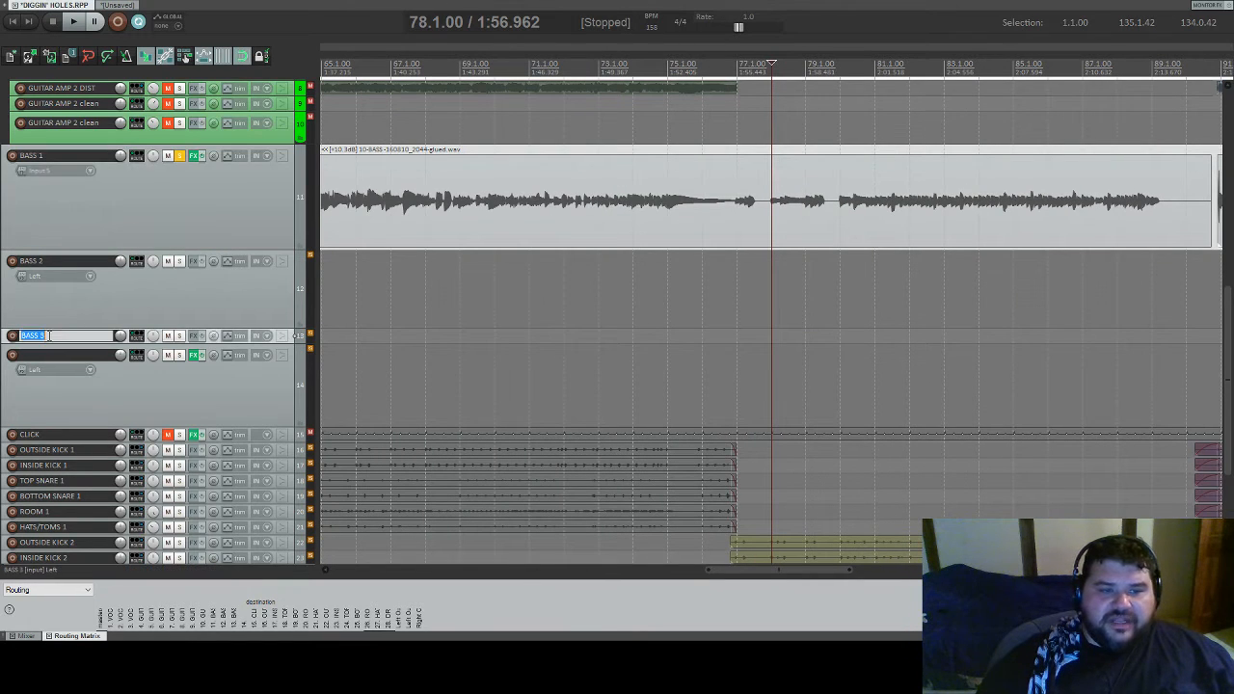
pyautogui.press('Return')
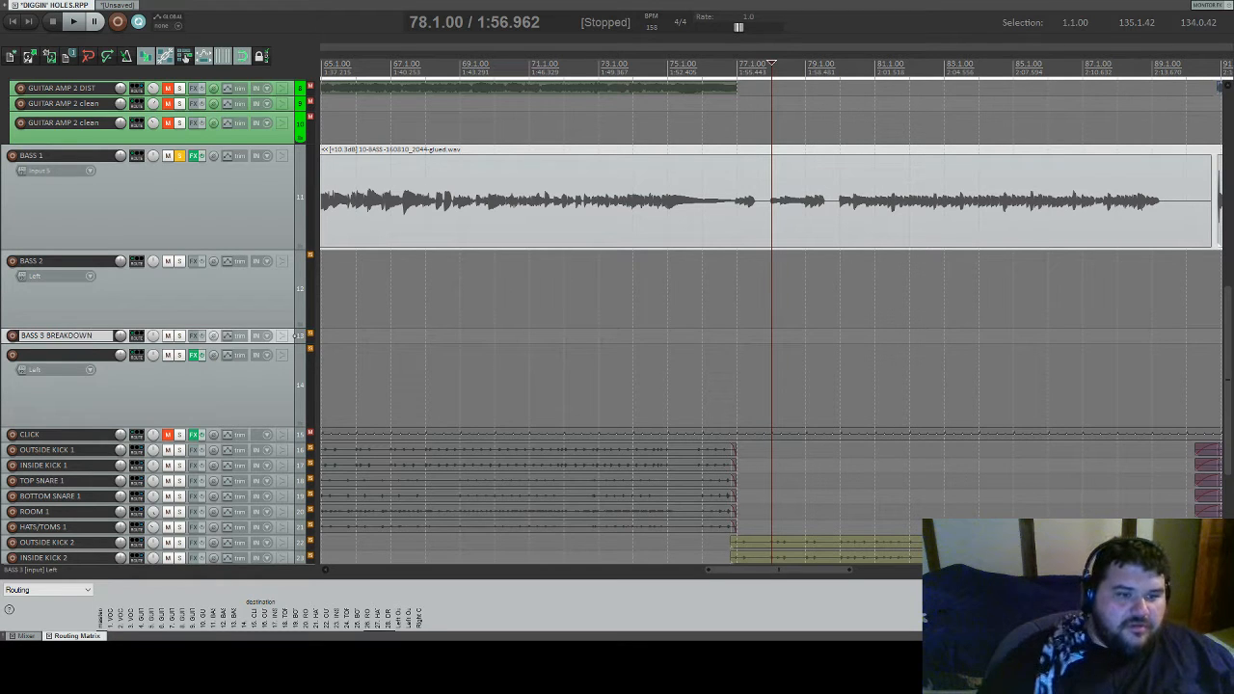
pyautogui.click(213, 314)
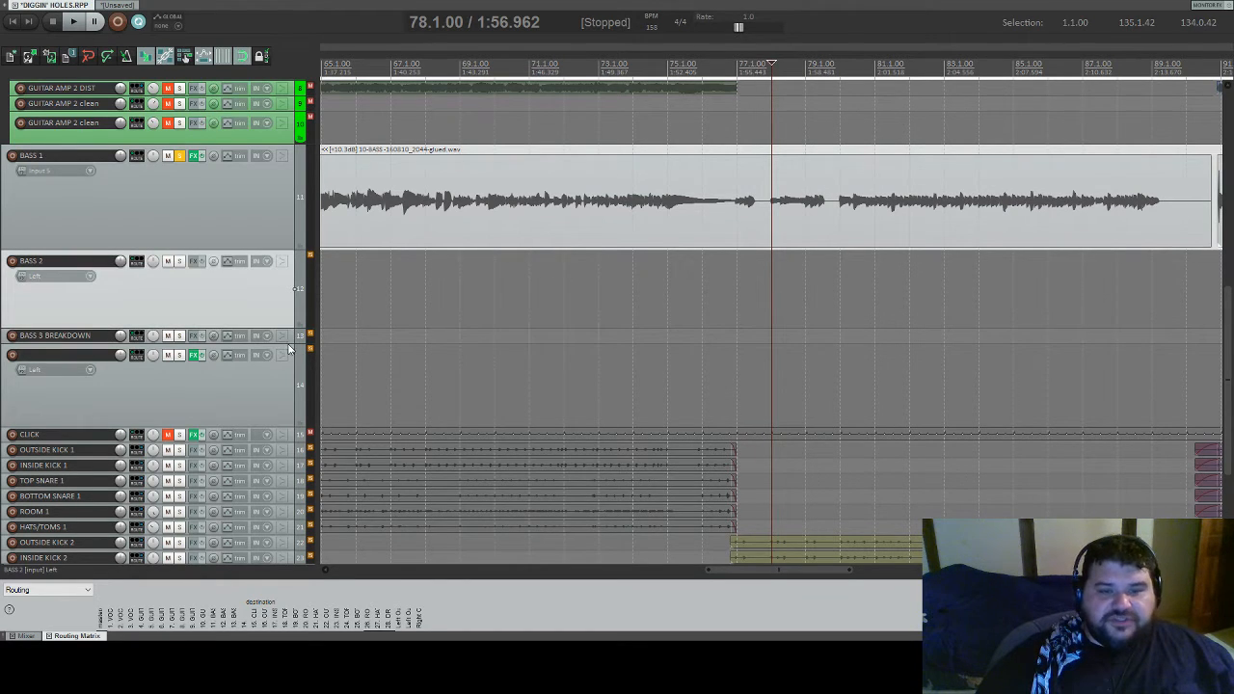
pyautogui.moveTo(288, 343); pyautogui.dragTo(291, 381)
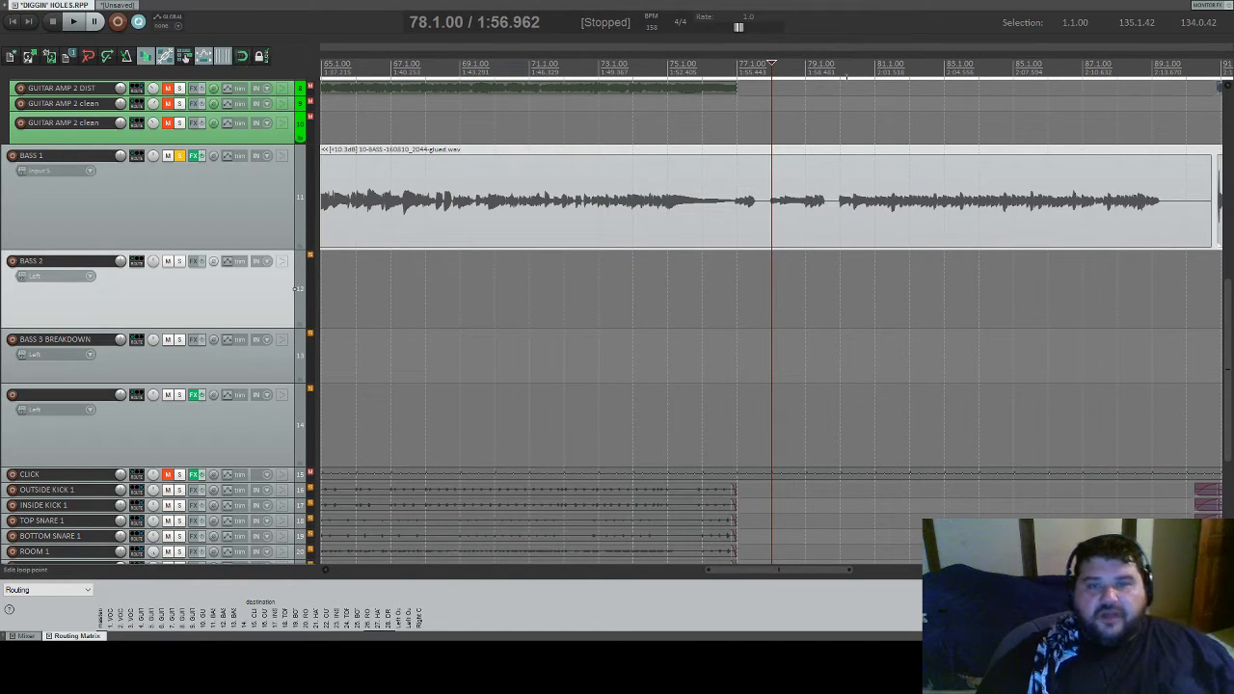
# - With snapping off, place the edit cursor just before bar 77 and enlarge the BASS 1 track to inspect the waveform there
pyautogui.scroll(1, 771, 319)
pyautogui.scroll(3, 771, 319)
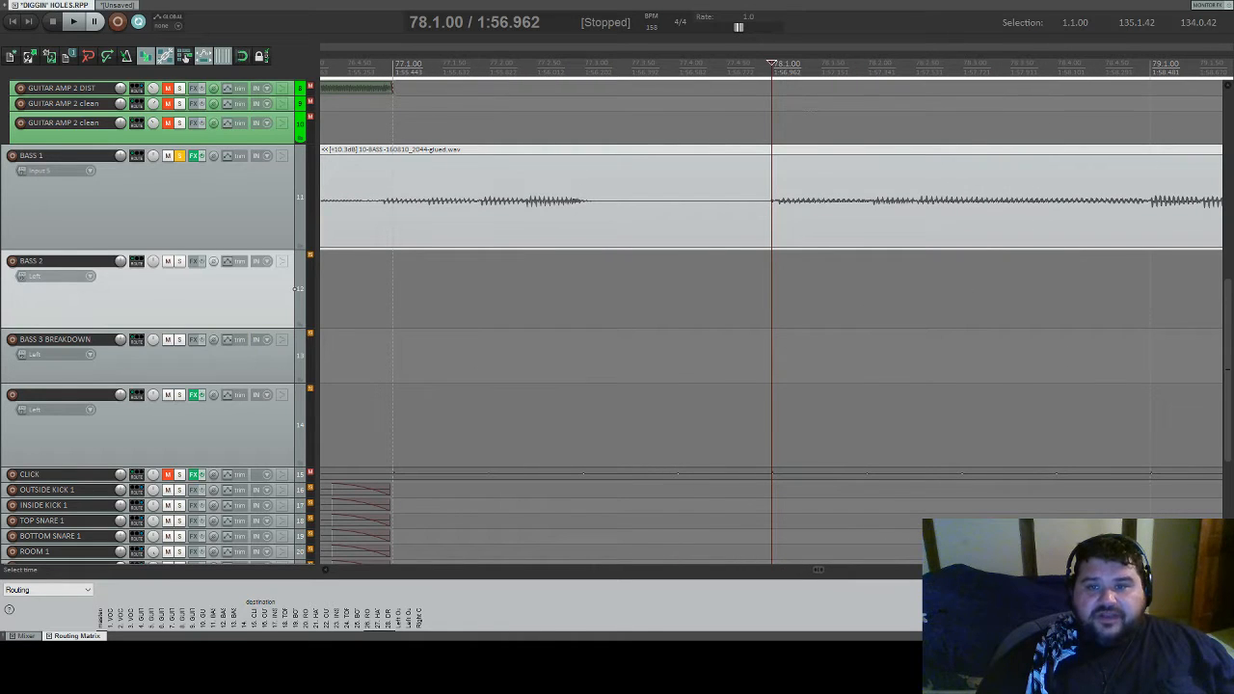
pyautogui.scroll(-2, 709, 73)
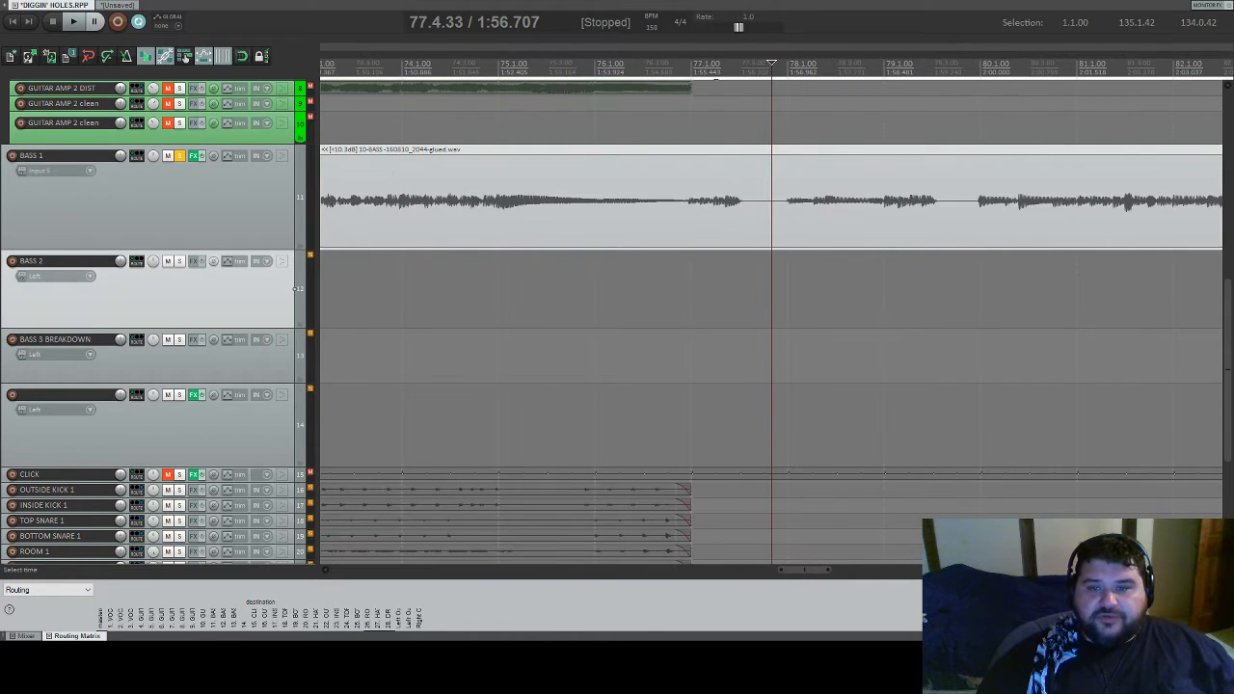
pyautogui.click(715, 79)
pyautogui.scroll(1, 713, 82)
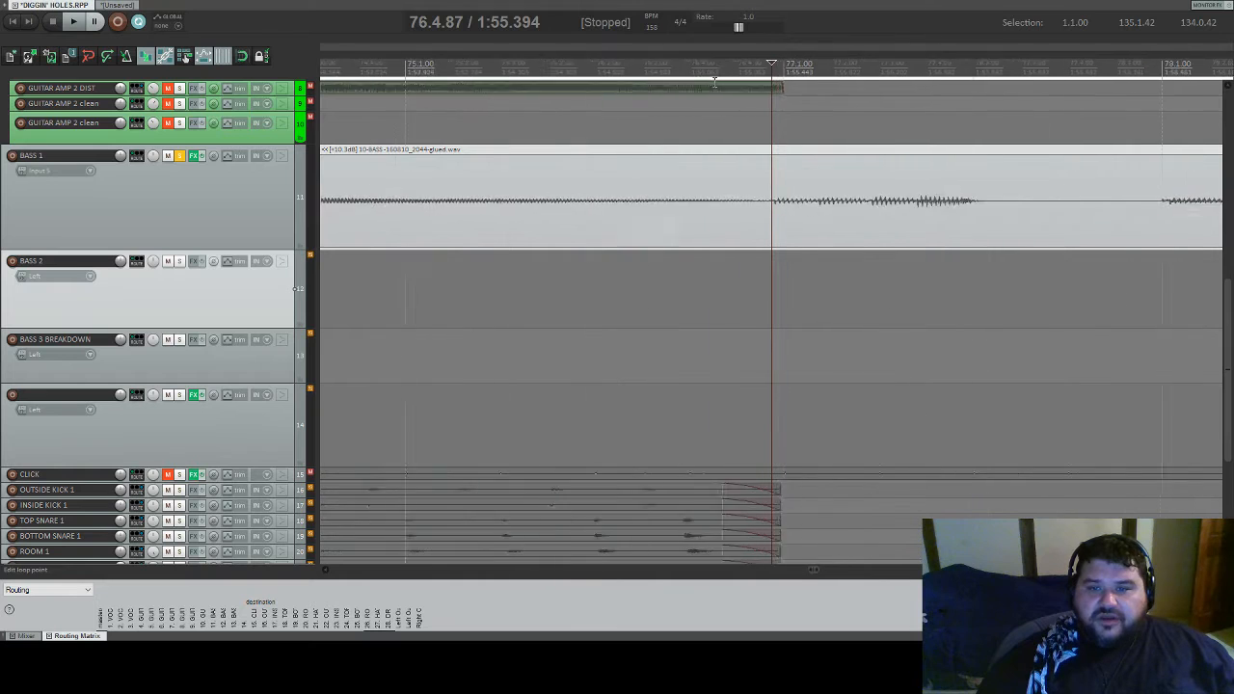
pyautogui.scroll(8, 716, 83)
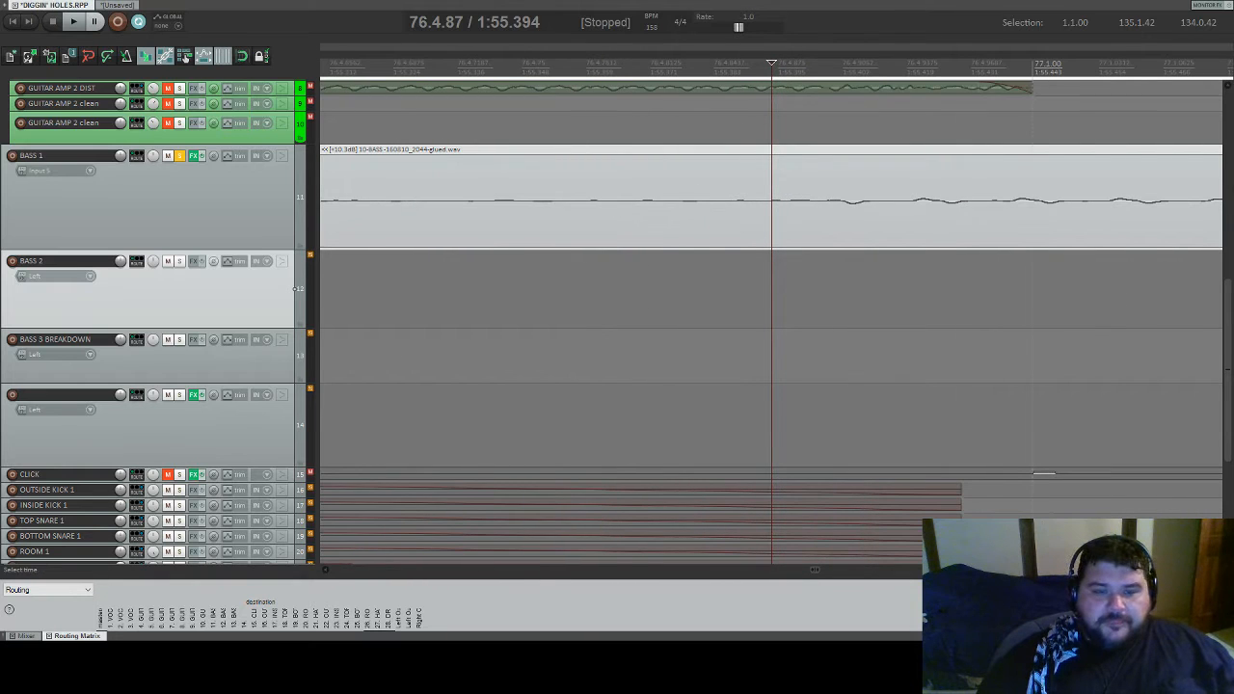
pyautogui.moveTo(287, 249); pyautogui.dragTo(287, 567)
pyautogui.scroll(-5, 658, 306)
pyautogui.scroll(-6, 662, 293)
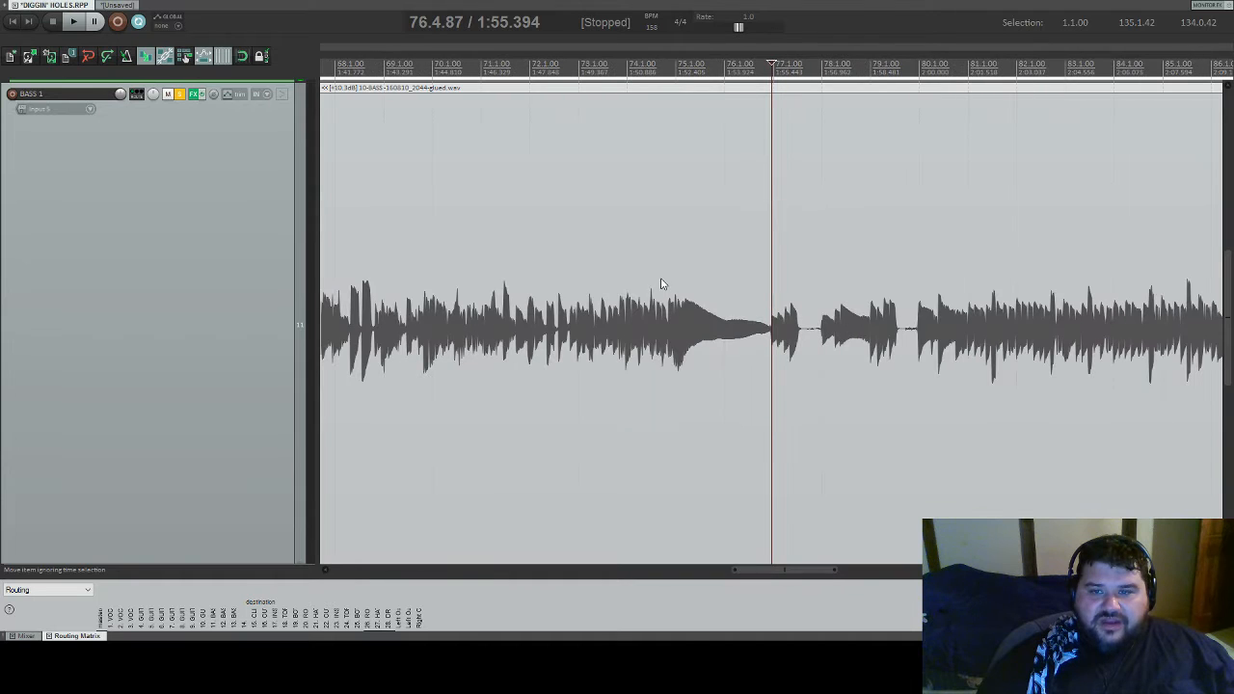
pyautogui.scroll(6, 761, 132)
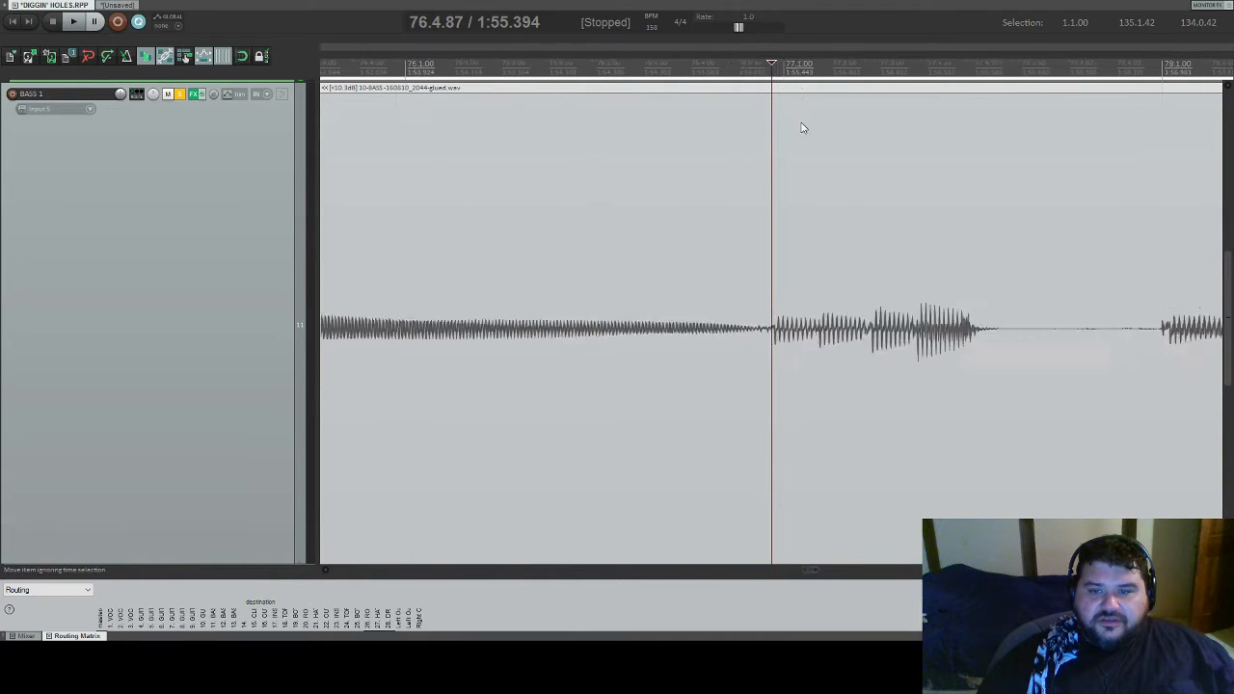
pyautogui.scroll(3, 803, 128)
# - Turn on snapping, place the edit cursor at 77.1.00 and compare the bar line with the start of the bass note
pyautogui.click(242, 55)
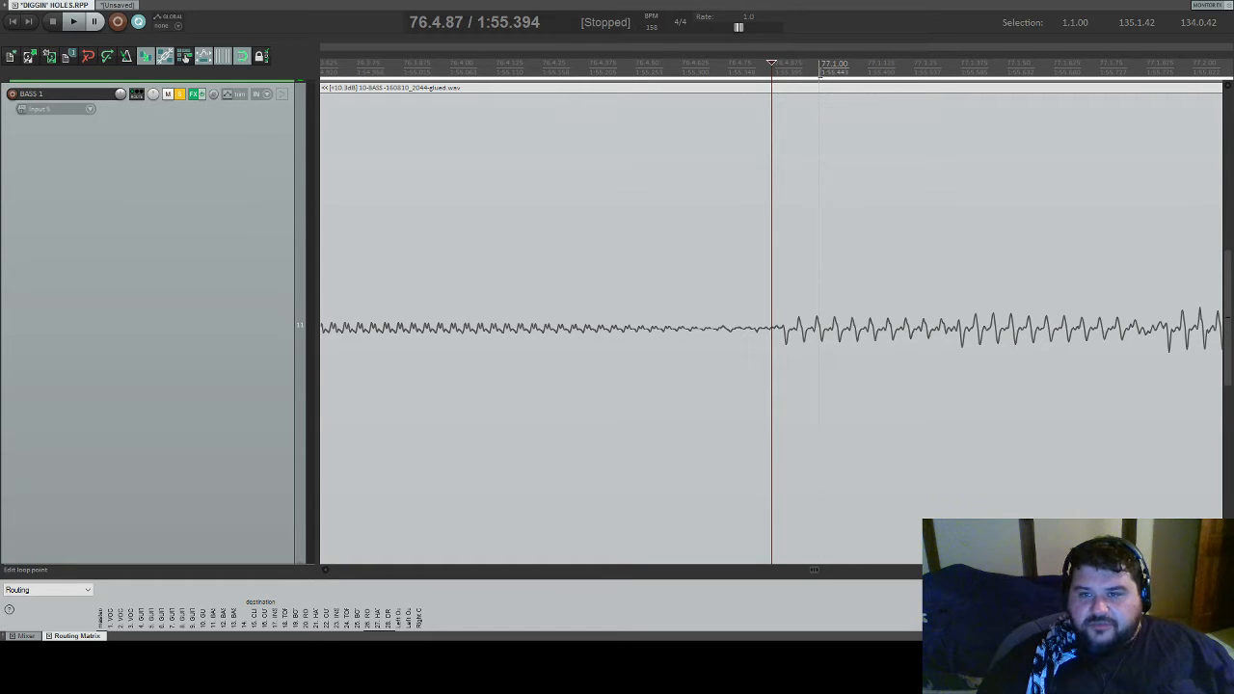
pyautogui.click(819, 67)
pyautogui.scroll(-8, 852, 145)
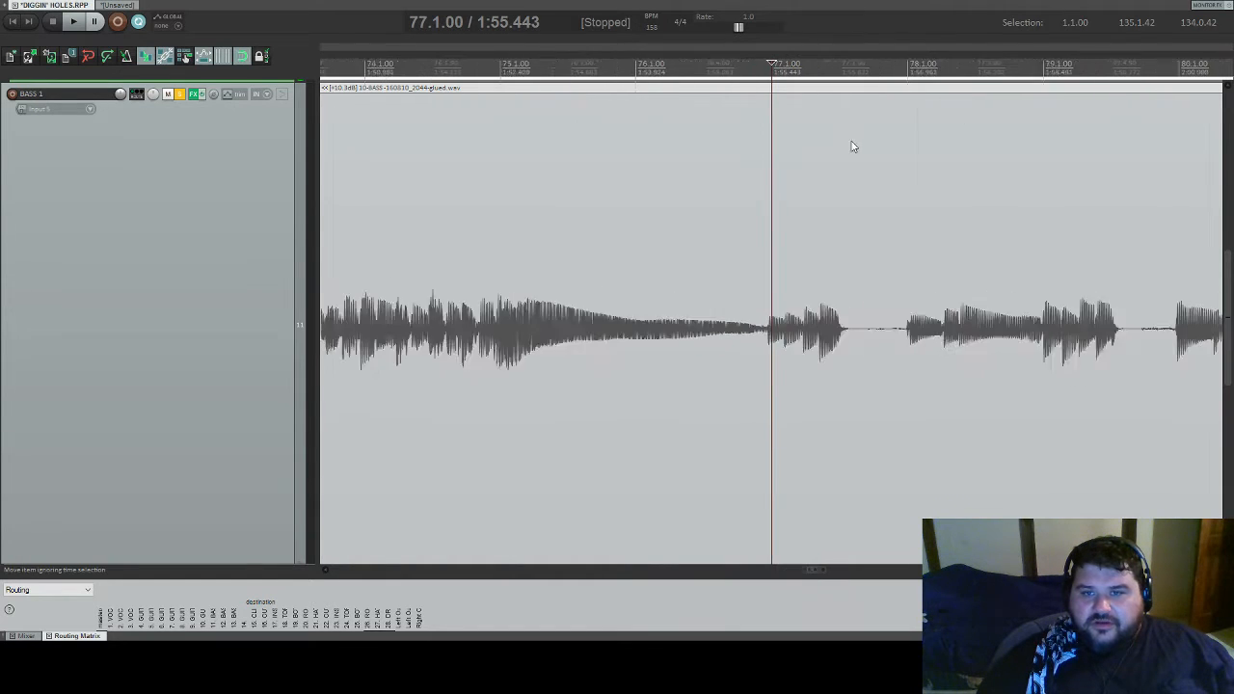
pyautogui.scroll(4, 852, 147)
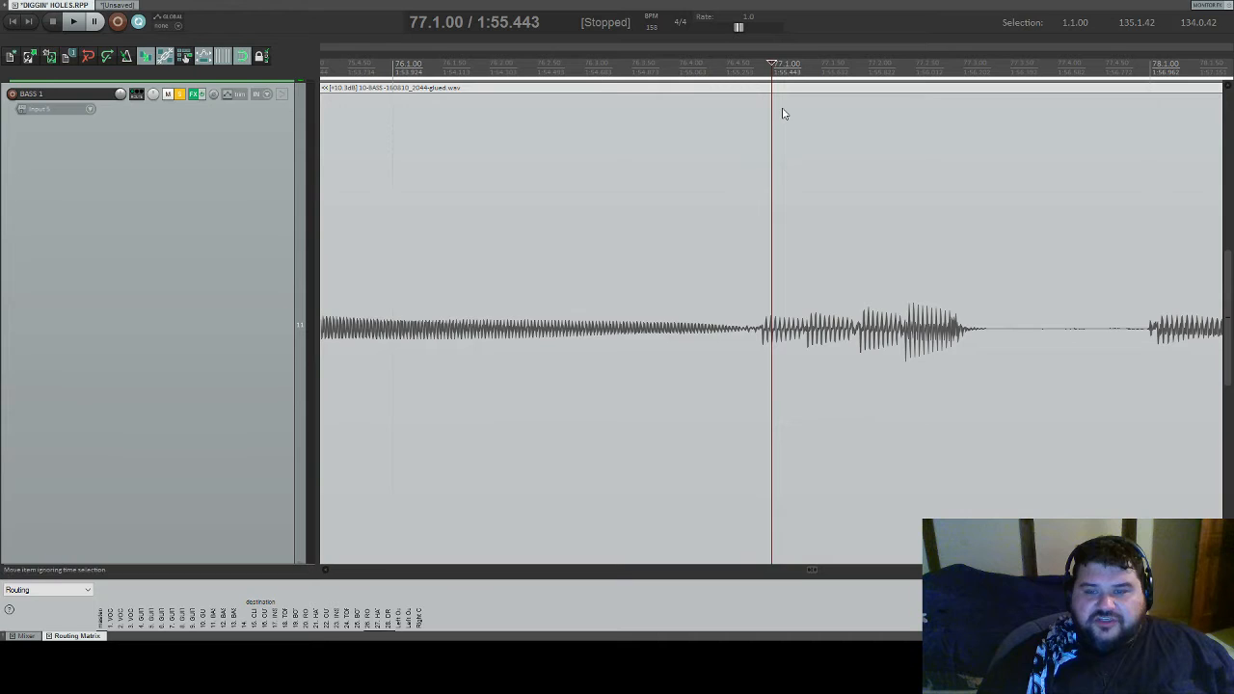
pyautogui.scroll(6, 784, 115)
pyautogui.scroll(-3, 769, 206)
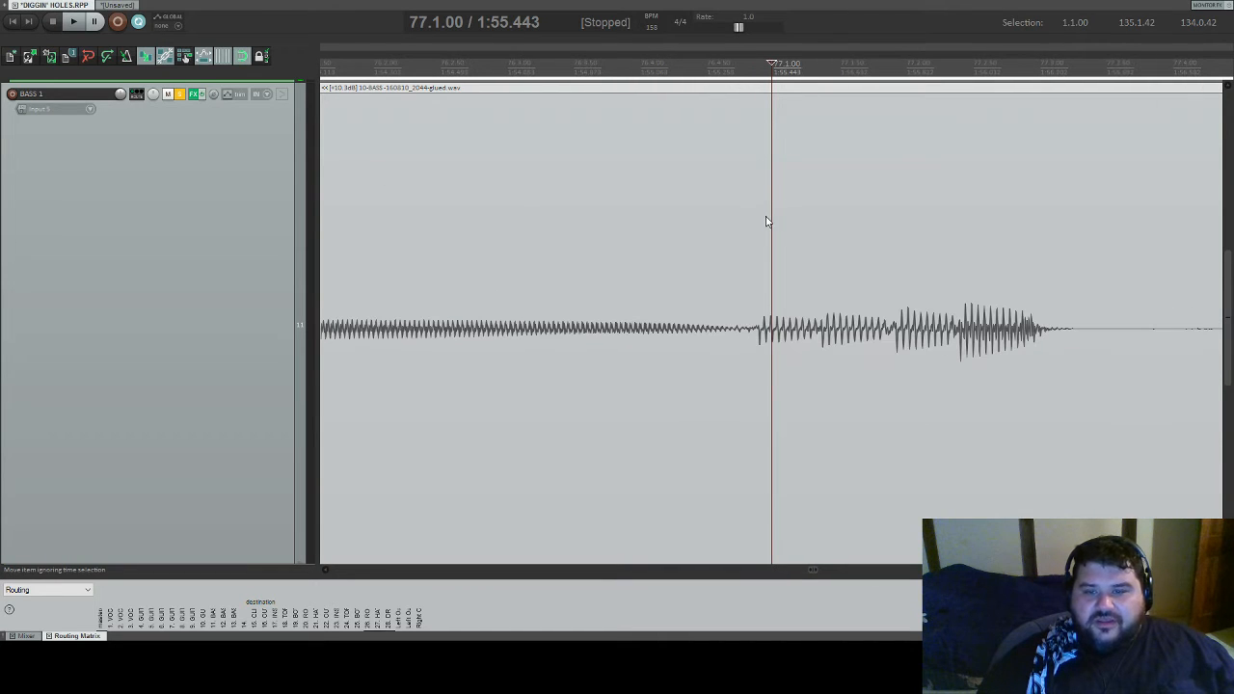
# - Turn off snapping and split the BASS 1 item at 76.4.89, right before the first breakdown note
pyautogui.click(758, 333)
pyautogui.scroll(3, 772, 349)
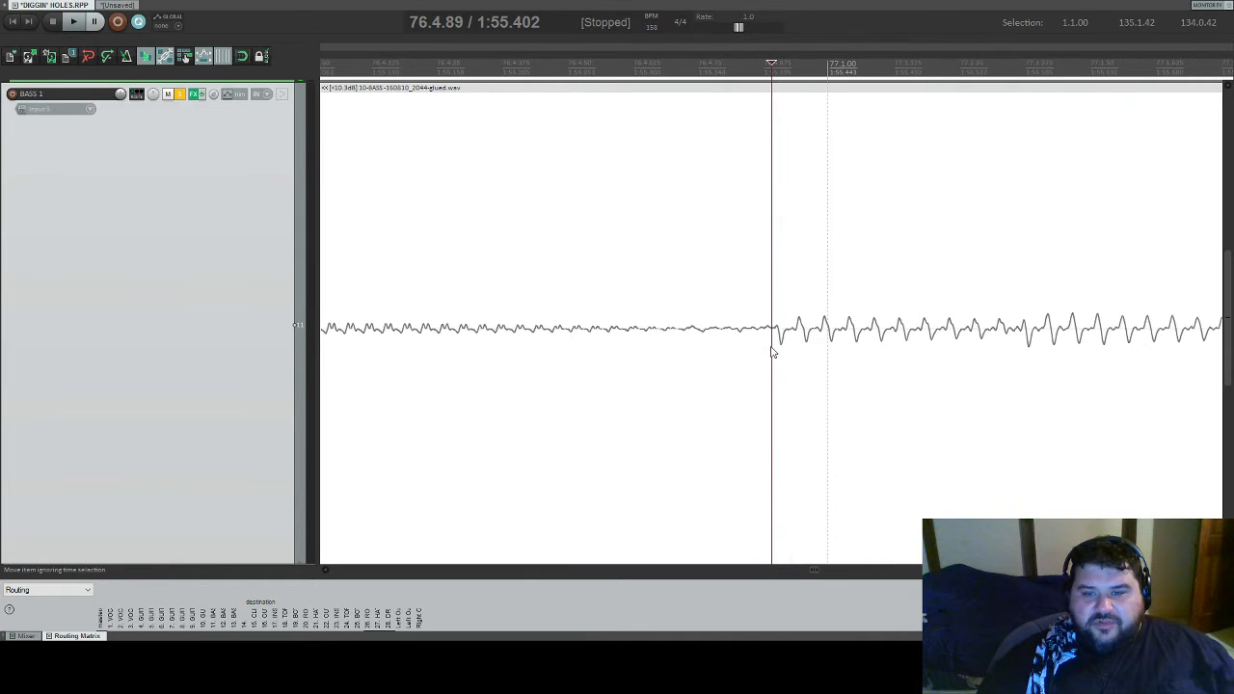
pyautogui.scroll(2, 776, 334)
pyautogui.scroll(3, 776, 335)
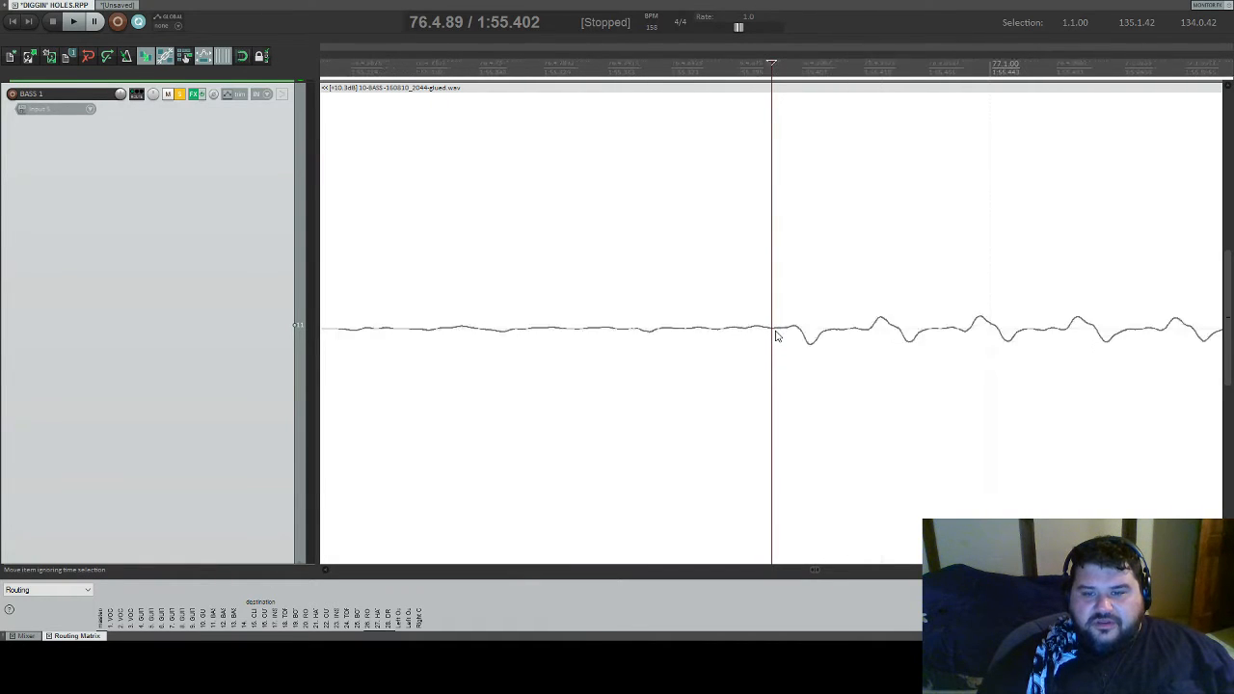
pyautogui.scroll(-3, 776, 335)
pyautogui.scroll(-4, 776, 334)
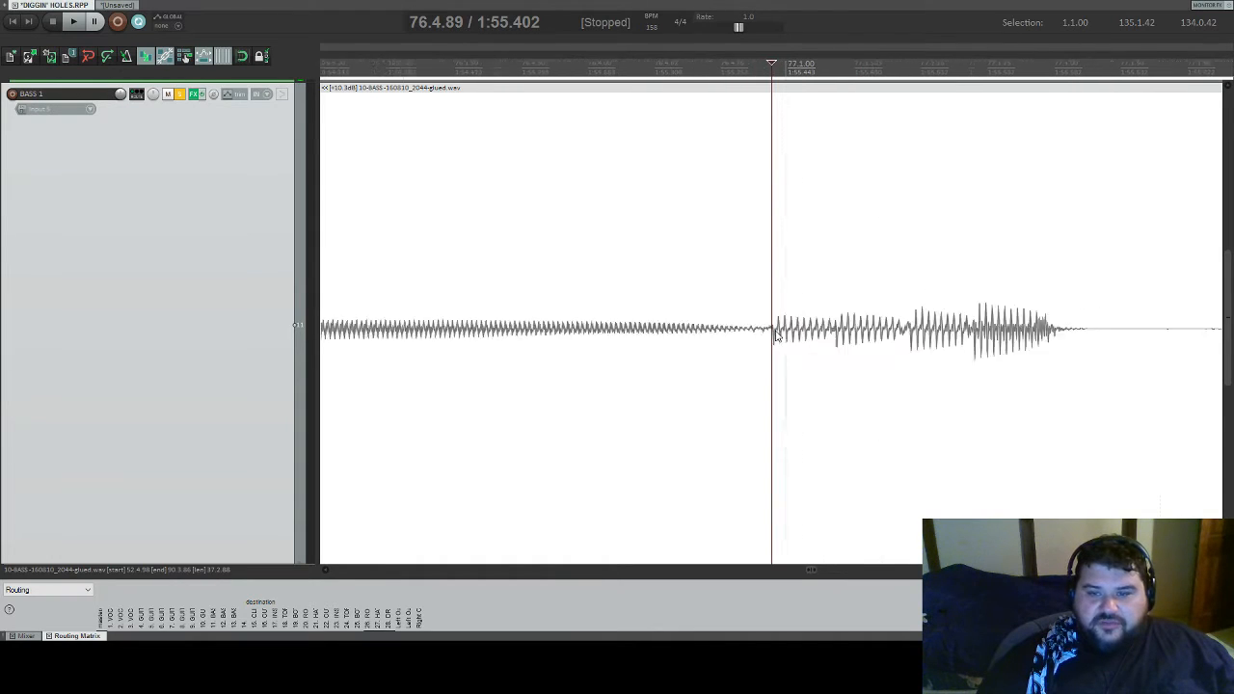
pyautogui.scroll(4, 777, 335)
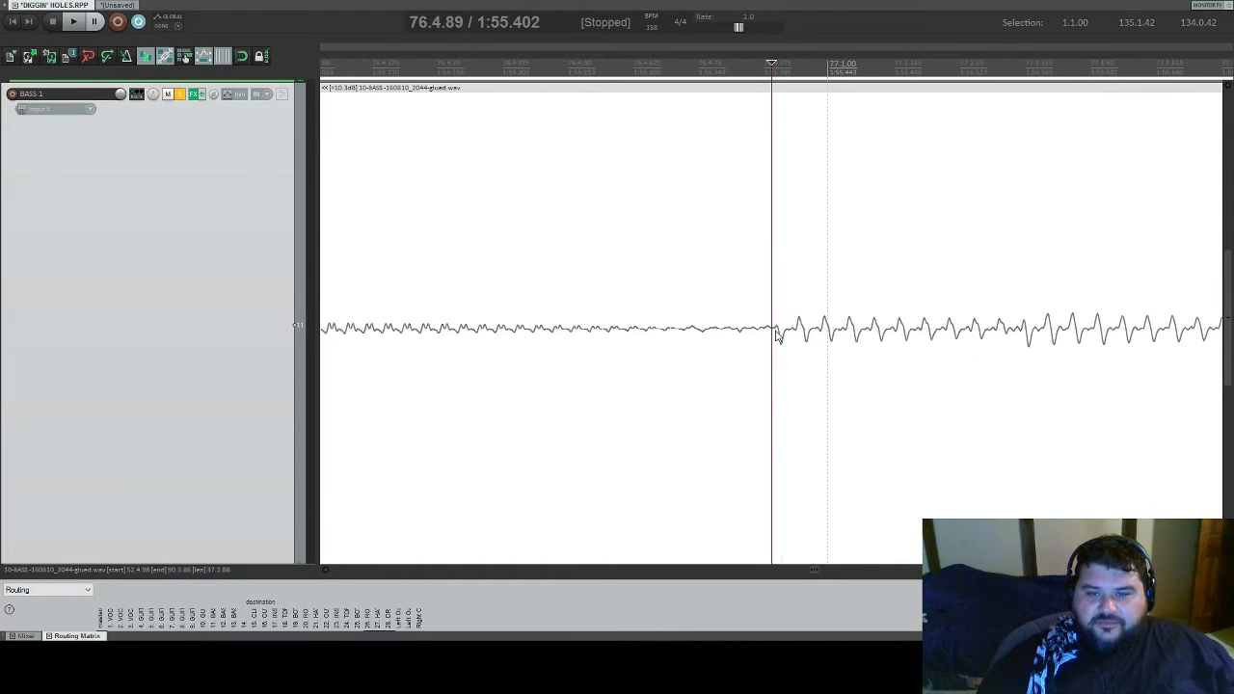
pyautogui.press('s')
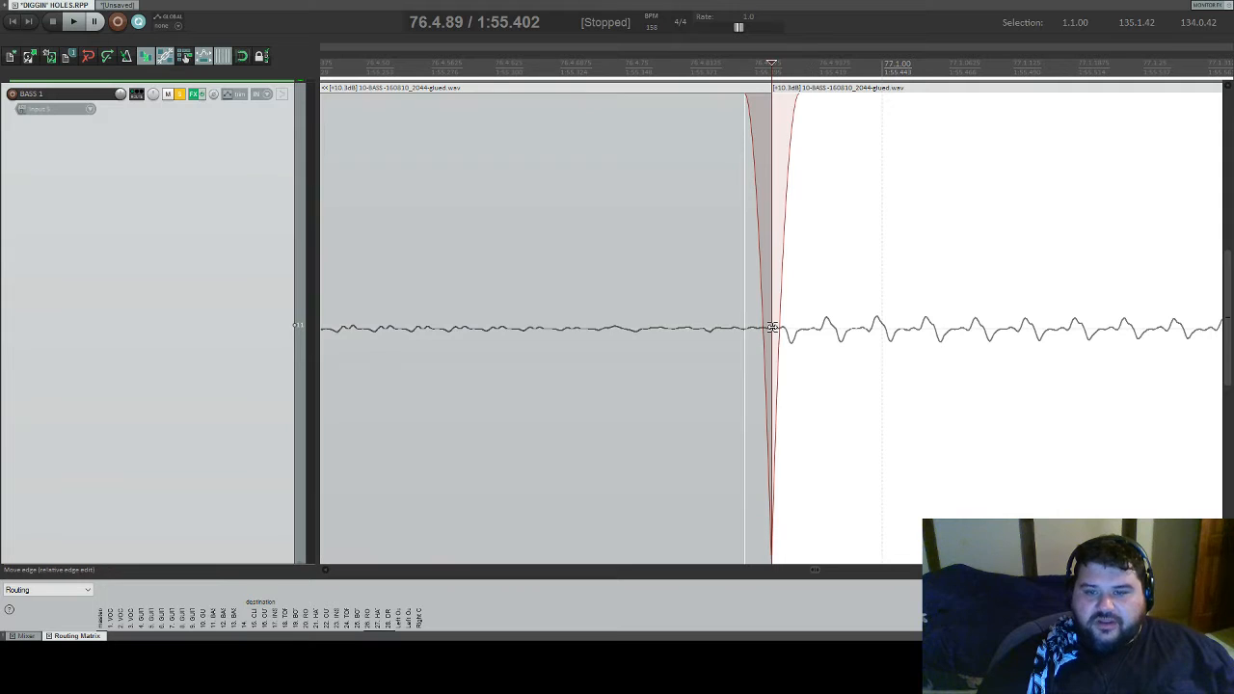
pyautogui.scroll(-10, 772, 327)
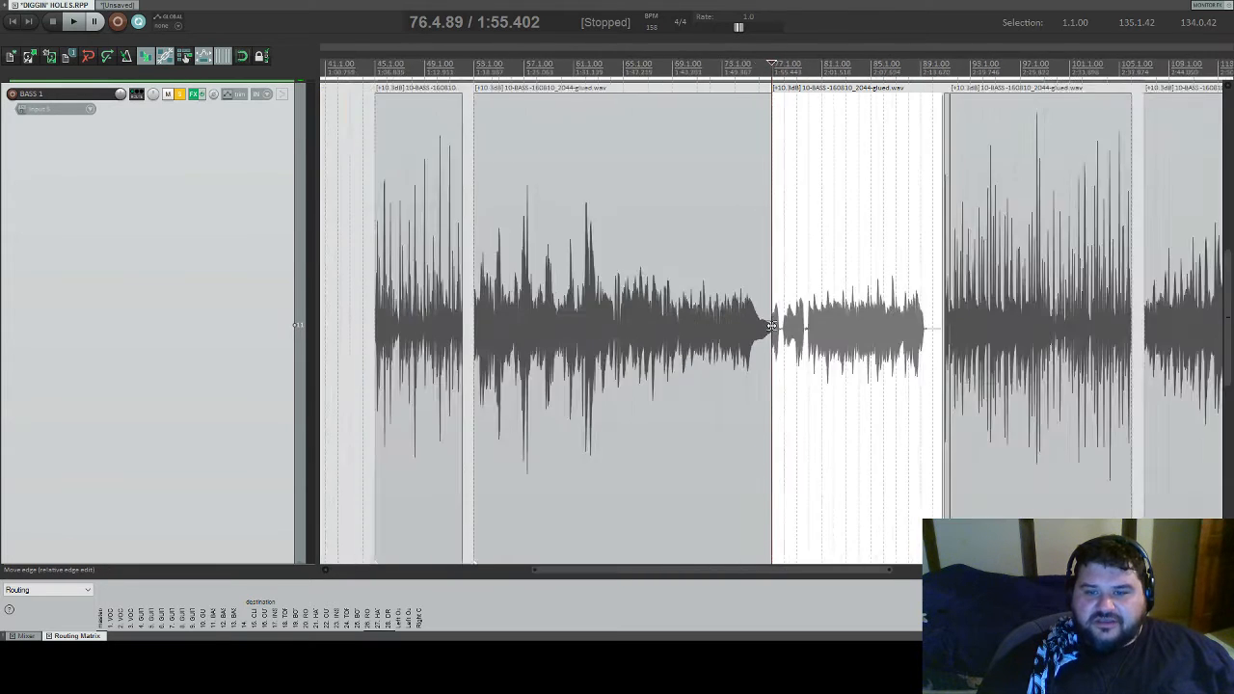
# - Play the end of the breakdown section on BASS 1 from just before bar 89 to check where it stops
pyautogui.scroll(8, 772, 325)
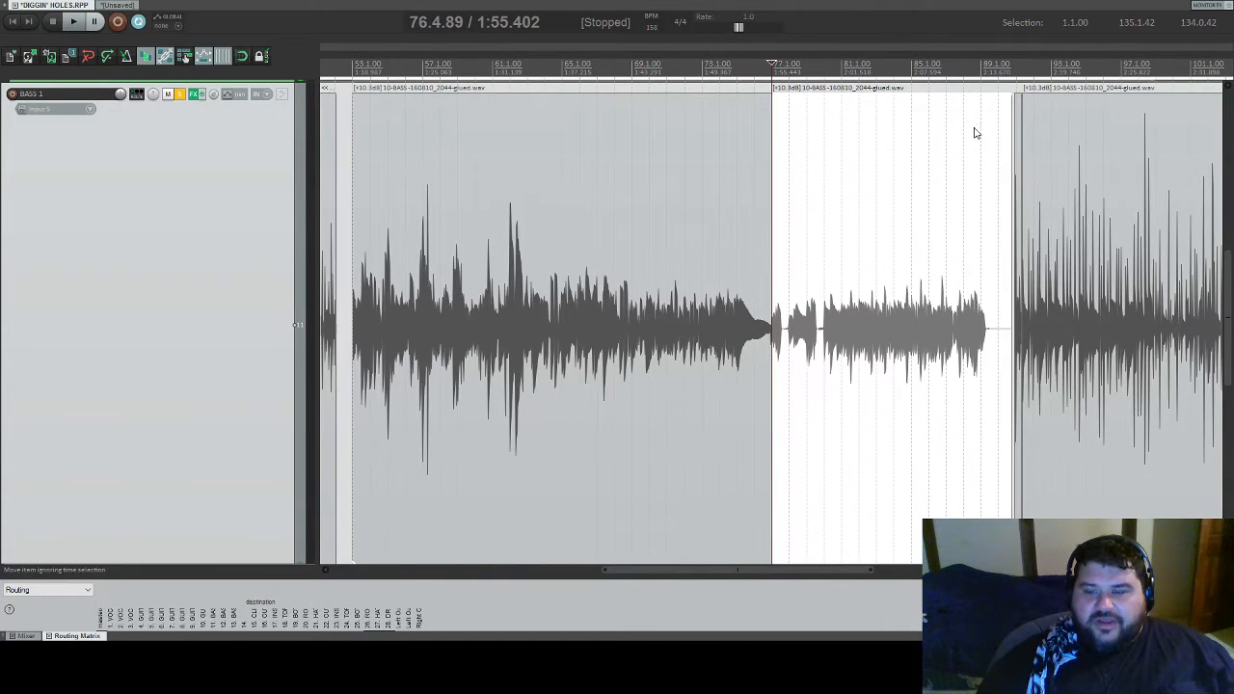
pyautogui.click(976, 65)
pyautogui.press('space')
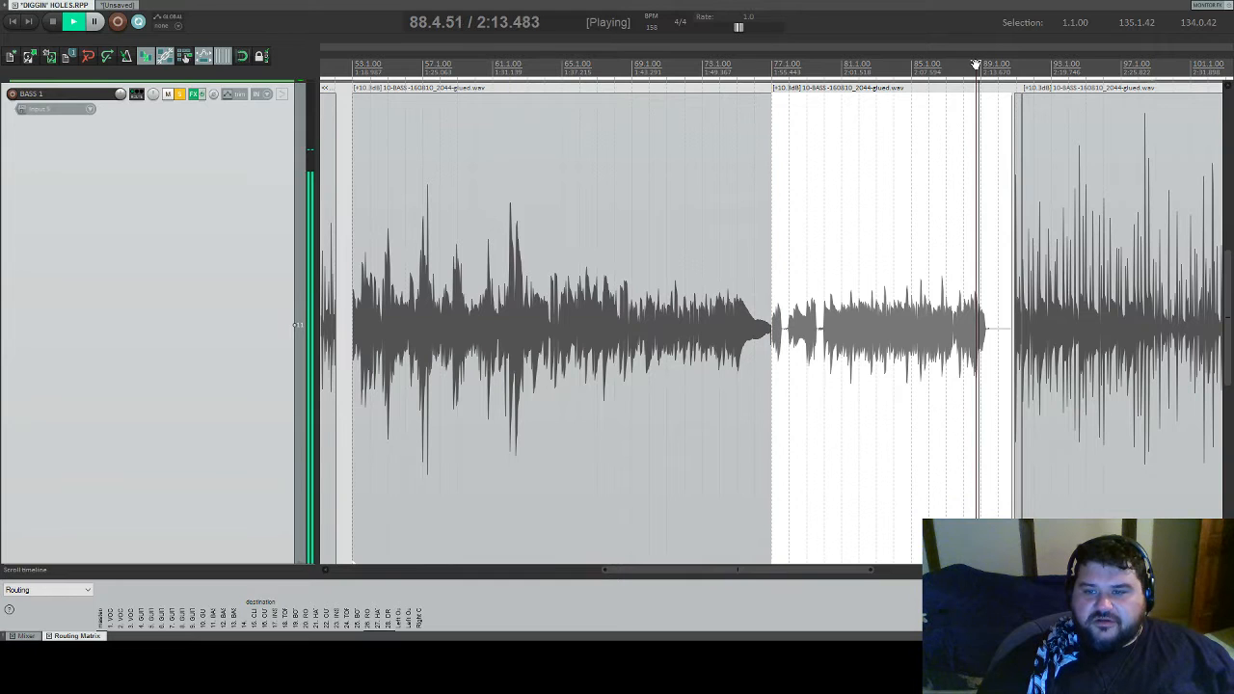
pyautogui.press('space')
pyautogui.click(959, 64)
pyautogui.press('space')
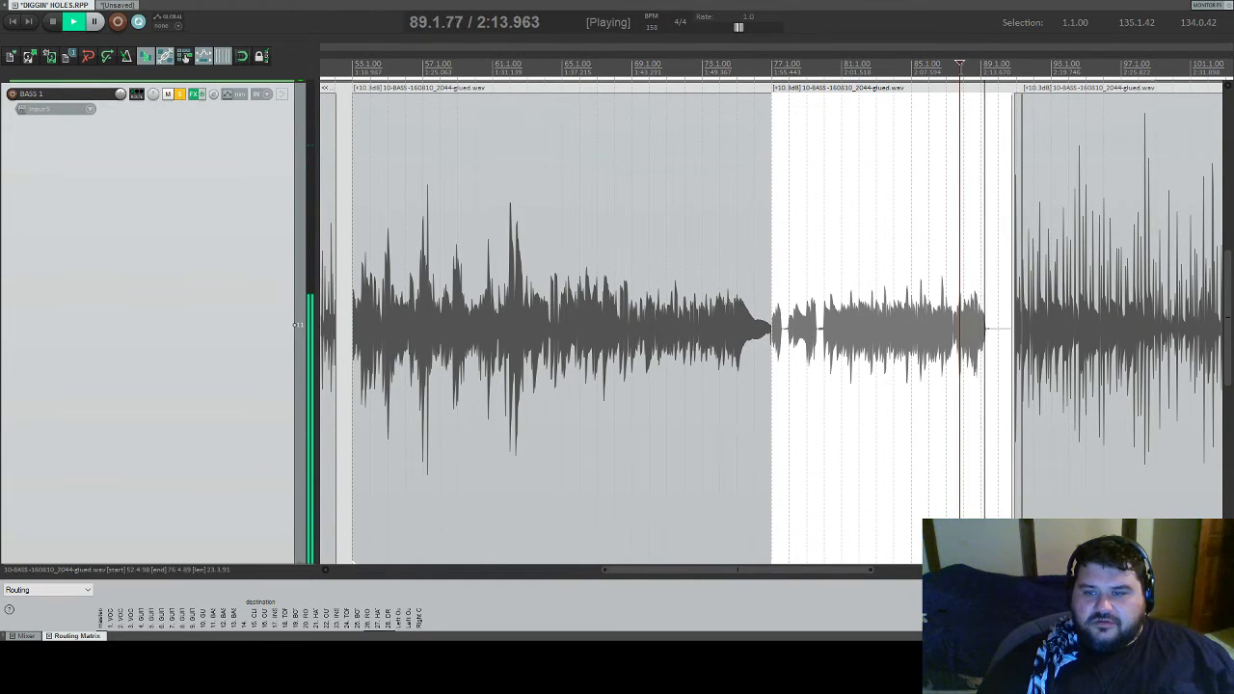
pyautogui.press('space')
# - With snapping off, try moving the breakdown item from BASS 1 down to BASS 3 BREAKDOWN, and undo the move
pyautogui.scroll(-3, 196, 190)
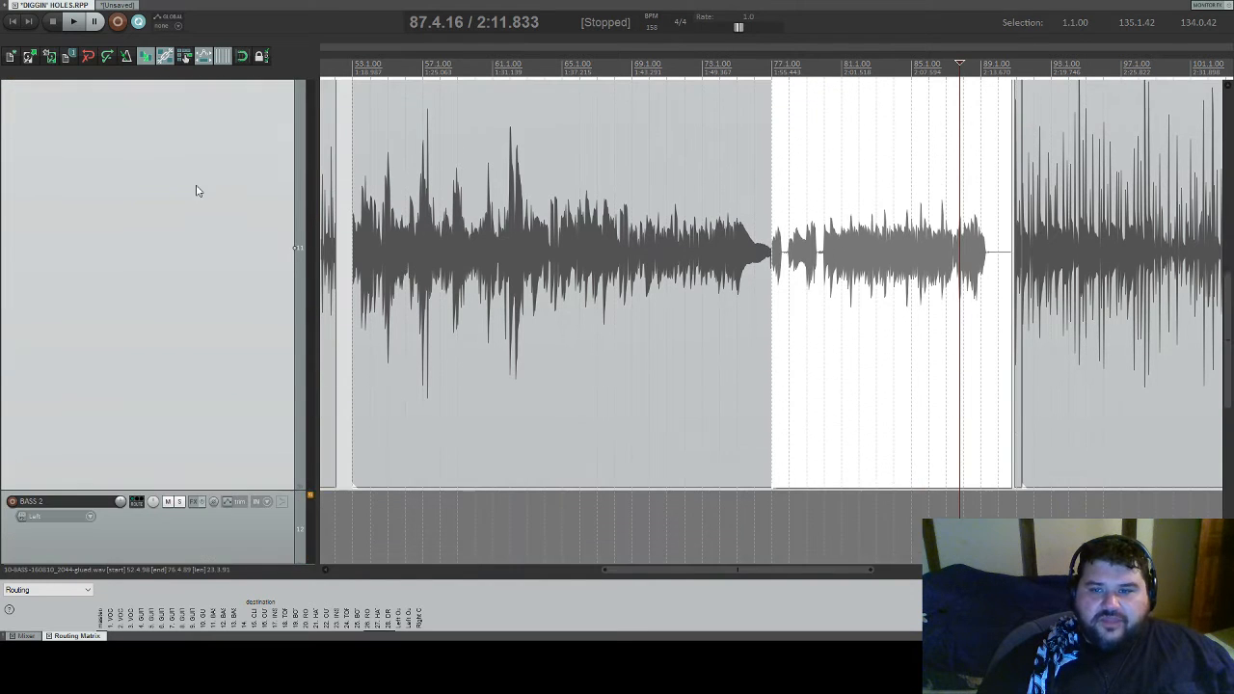
pyautogui.scroll(-2, 740, 246)
pyautogui.scroll(-2, 740, 246)
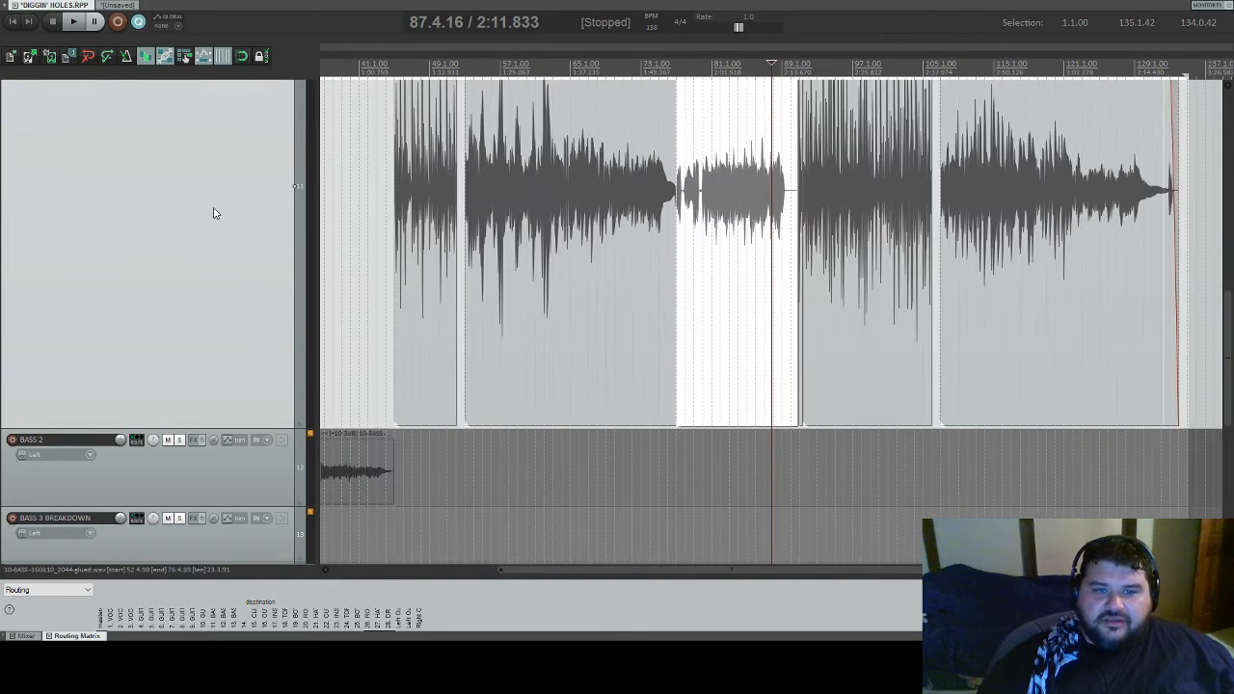
pyautogui.scroll(3, 215, 210)
pyautogui.scroll(-6, 220, 218)
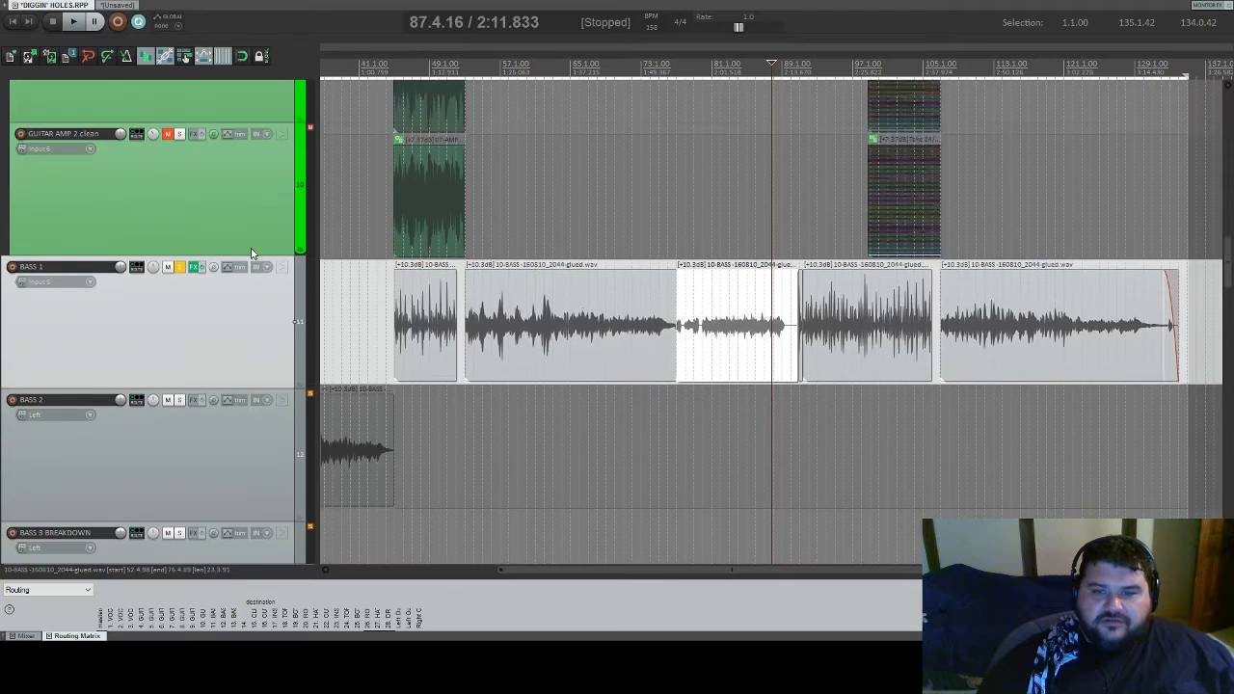
pyautogui.moveTo(733, 133); pyautogui.dragTo(739, 309)
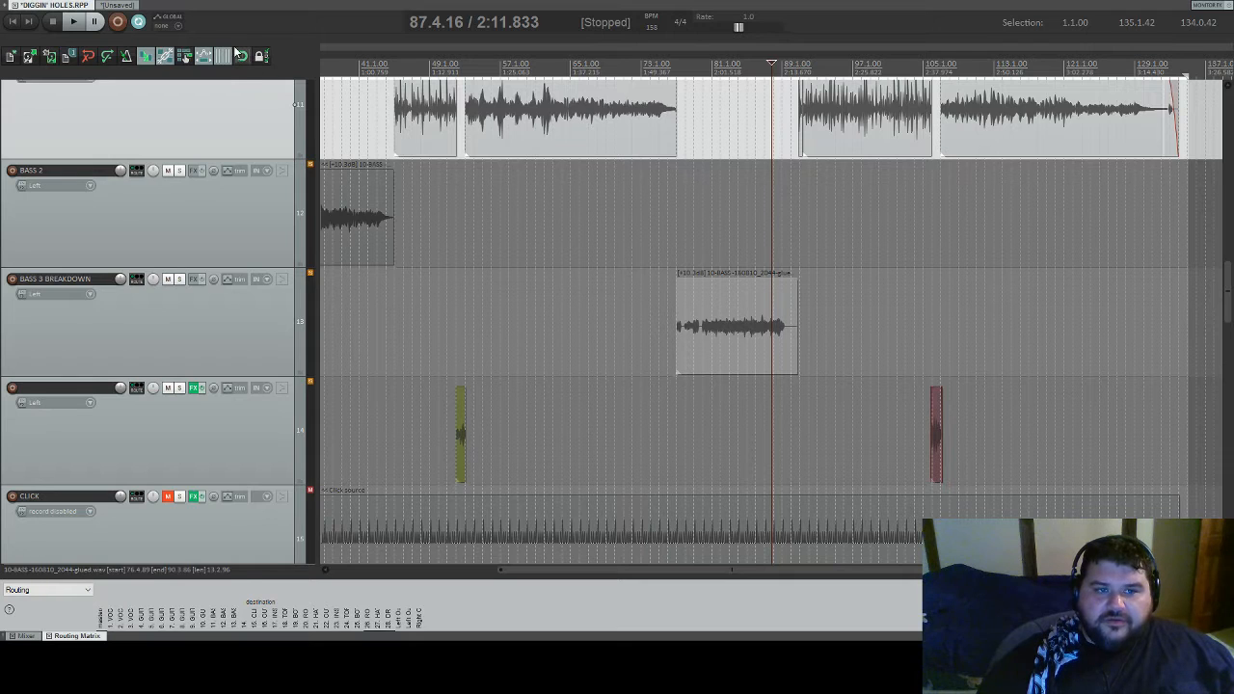
pyautogui.hotkey('ctrl', 'z')
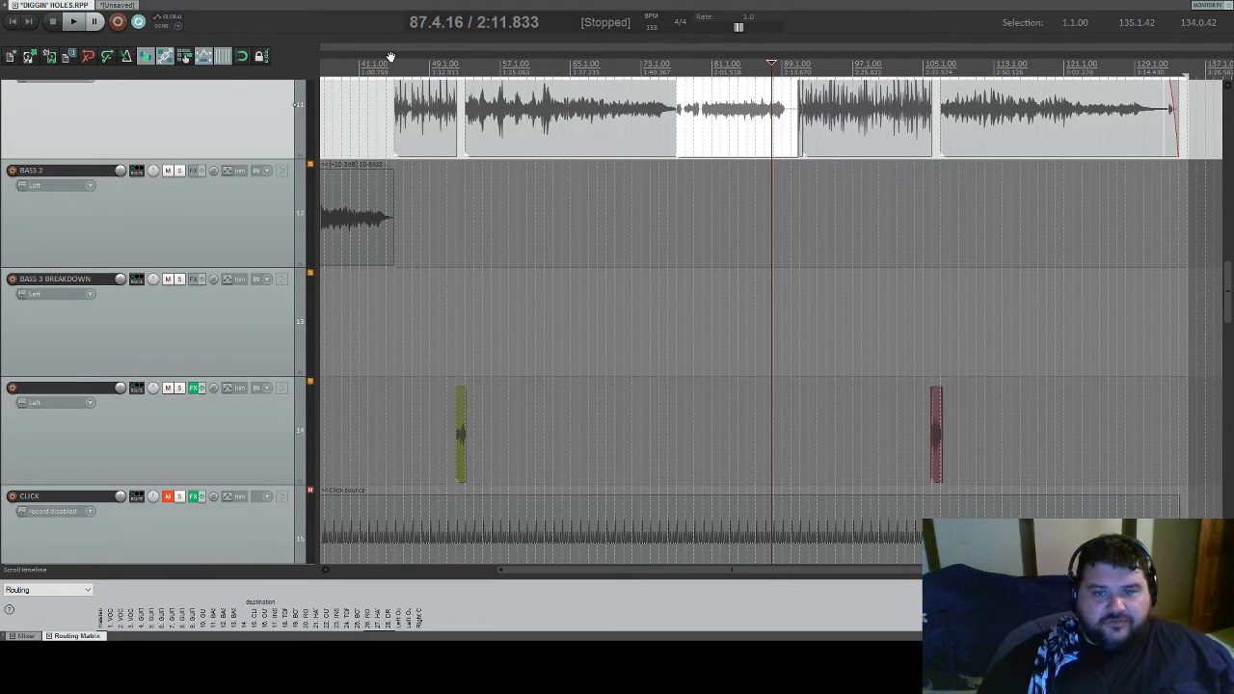
# - Turn on snapping and try moving the breakdown item down to the BASS 3 BREAKDOWN track, undoing each attempt
pyautogui.click(244, 56)
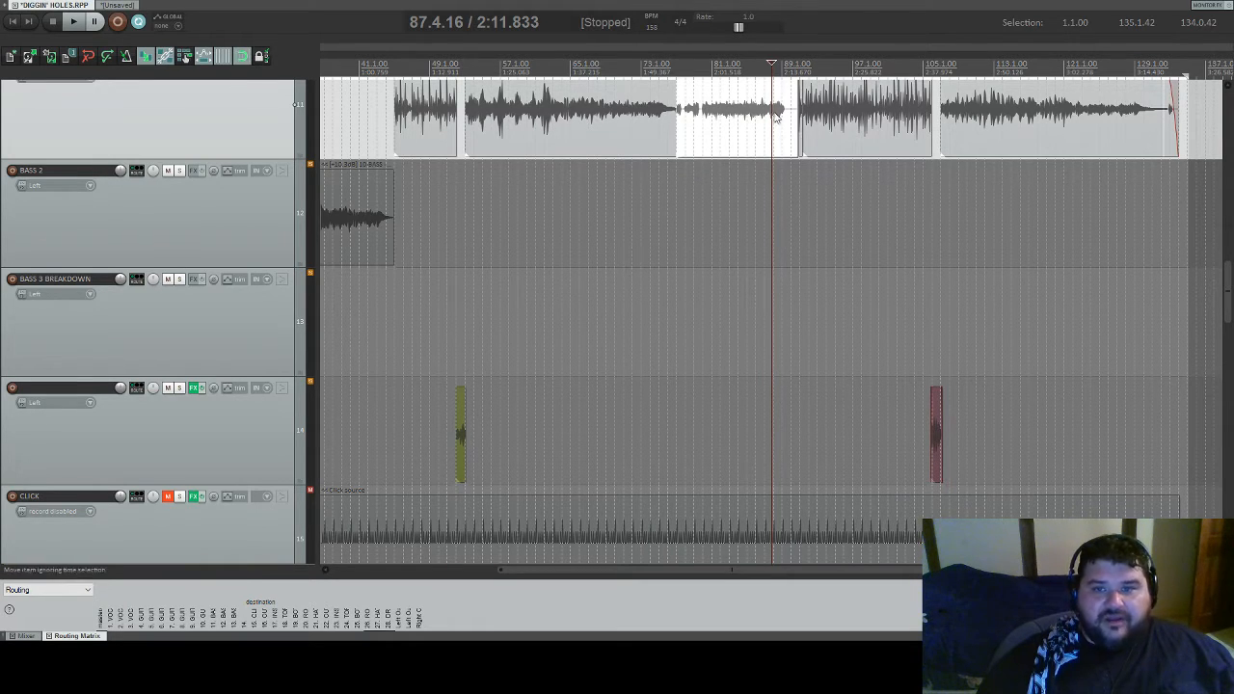
pyautogui.moveTo(739, 124); pyautogui.dragTo(755, 274)
pyautogui.hotkey('ctrl', 'z')
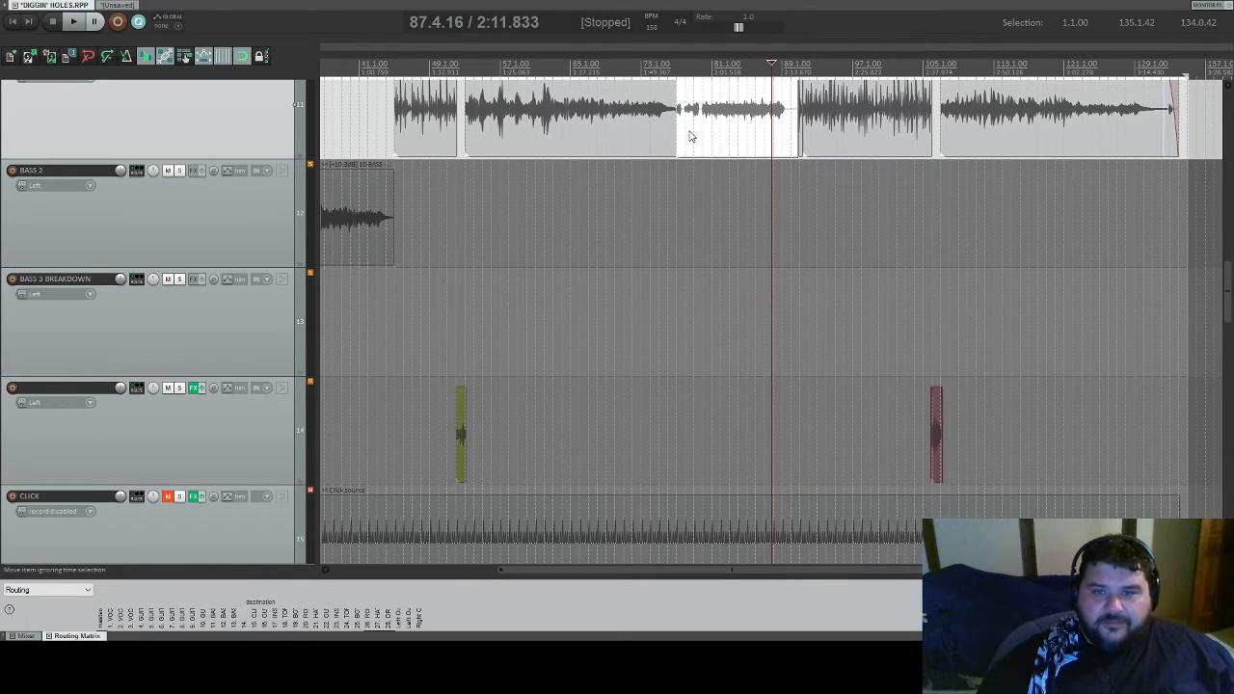
pyautogui.moveTo(691, 142); pyautogui.dragTo(698, 278)
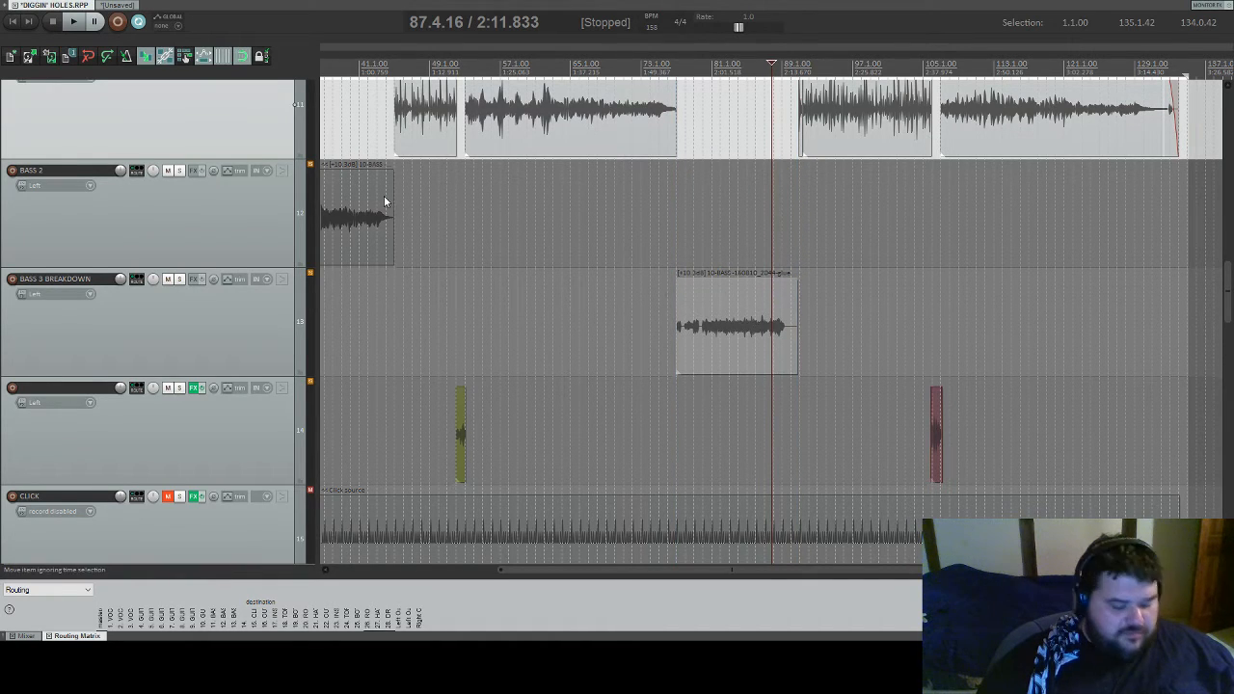
pyautogui.hotkey('ctrl', 'z')
# - Move the breakdown item from BASS 1 straight down onto the BASS 3 BREAKDOWN track, keeping its position in time
pyautogui.scroll(-3, 270, 146)
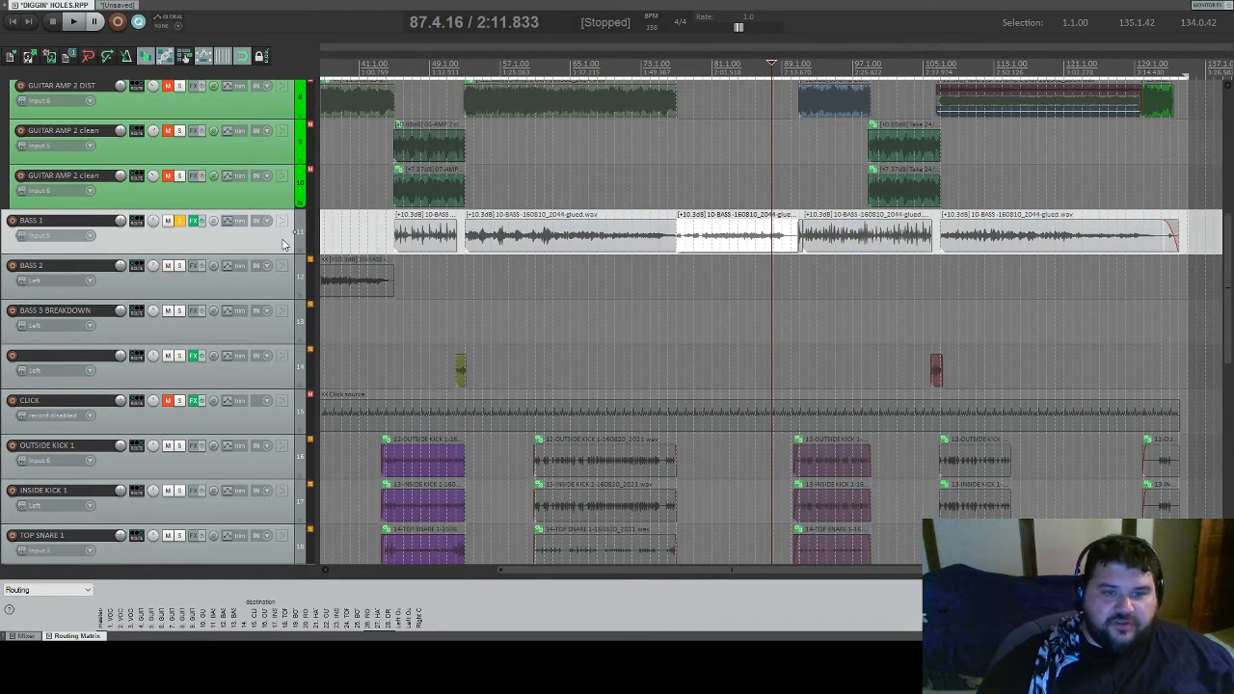
pyautogui.scroll(3, 282, 241)
pyautogui.scroll(-3, 283, 241)
pyautogui.scroll(1, 282, 241)
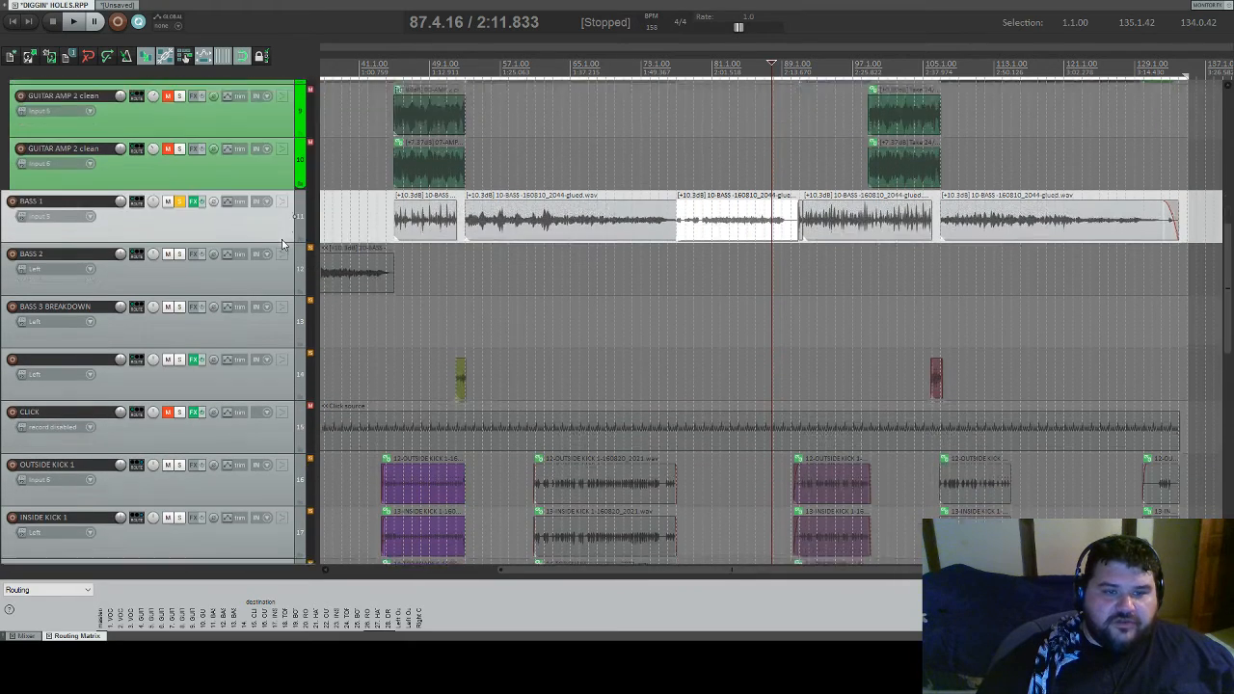
pyautogui.scroll(1, 282, 241)
pyautogui.scroll(-2, 282, 241)
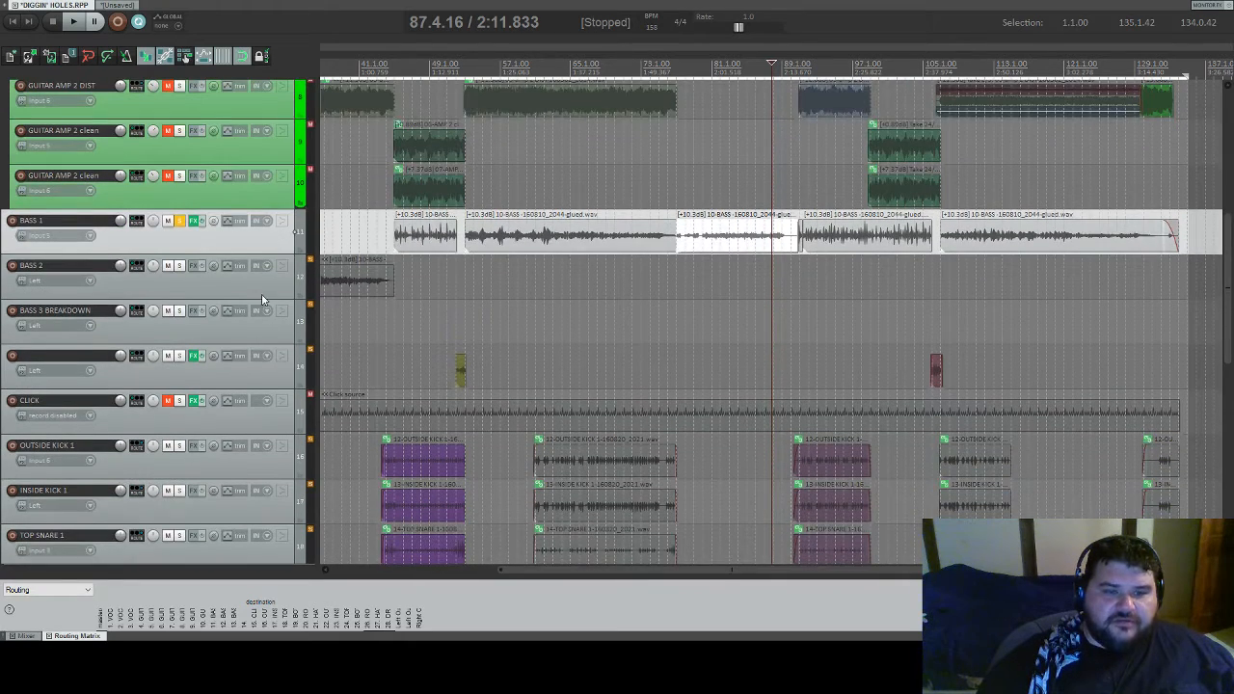
pyautogui.scroll(2, 280, 251)
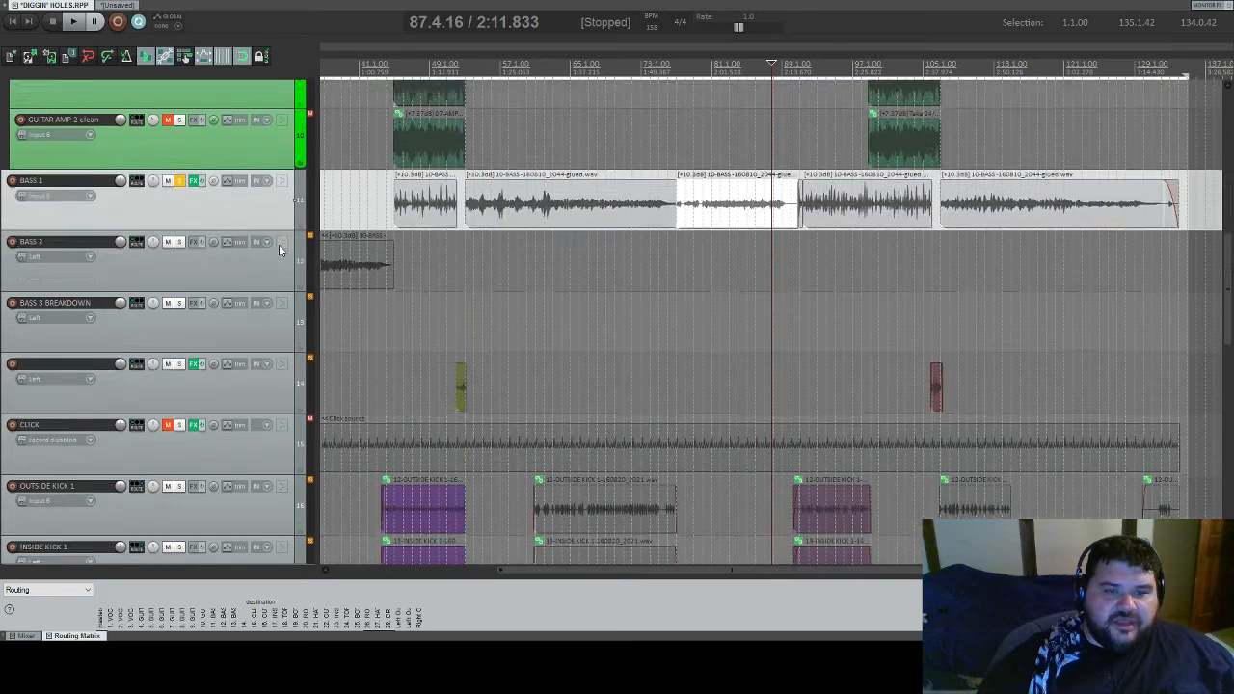
pyautogui.scroll(-2, 280, 251)
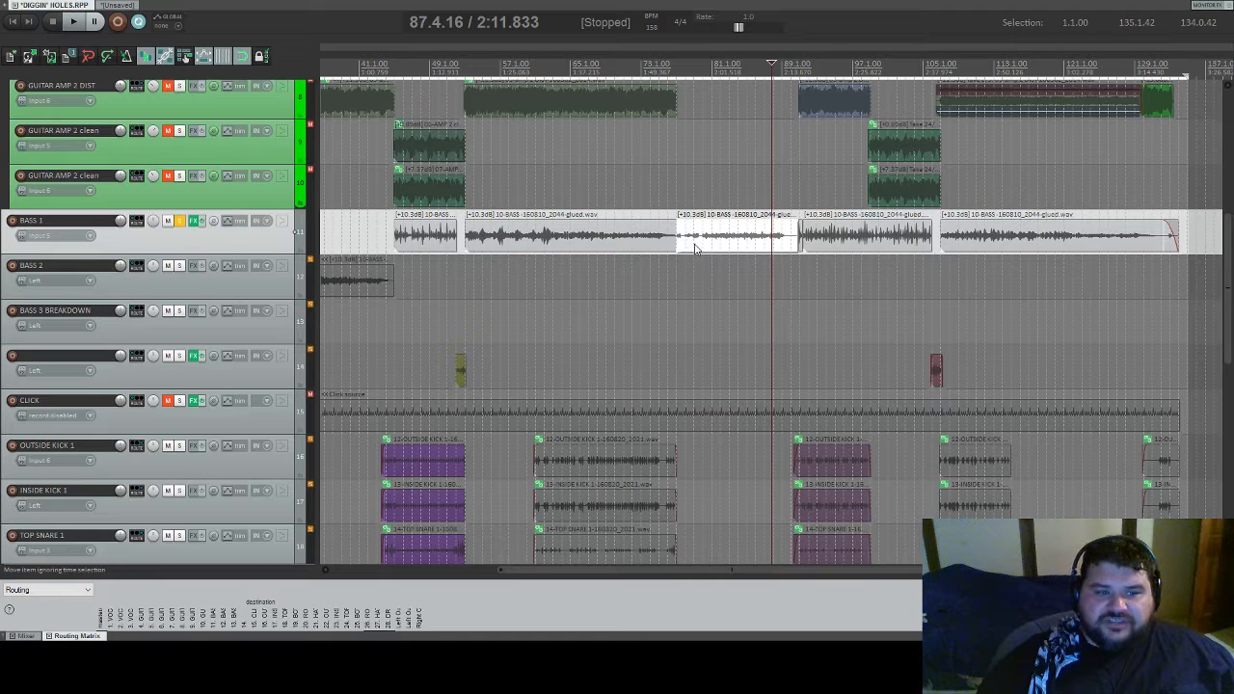
pyautogui.moveTo(694, 247); pyautogui.dragTo(701, 316)
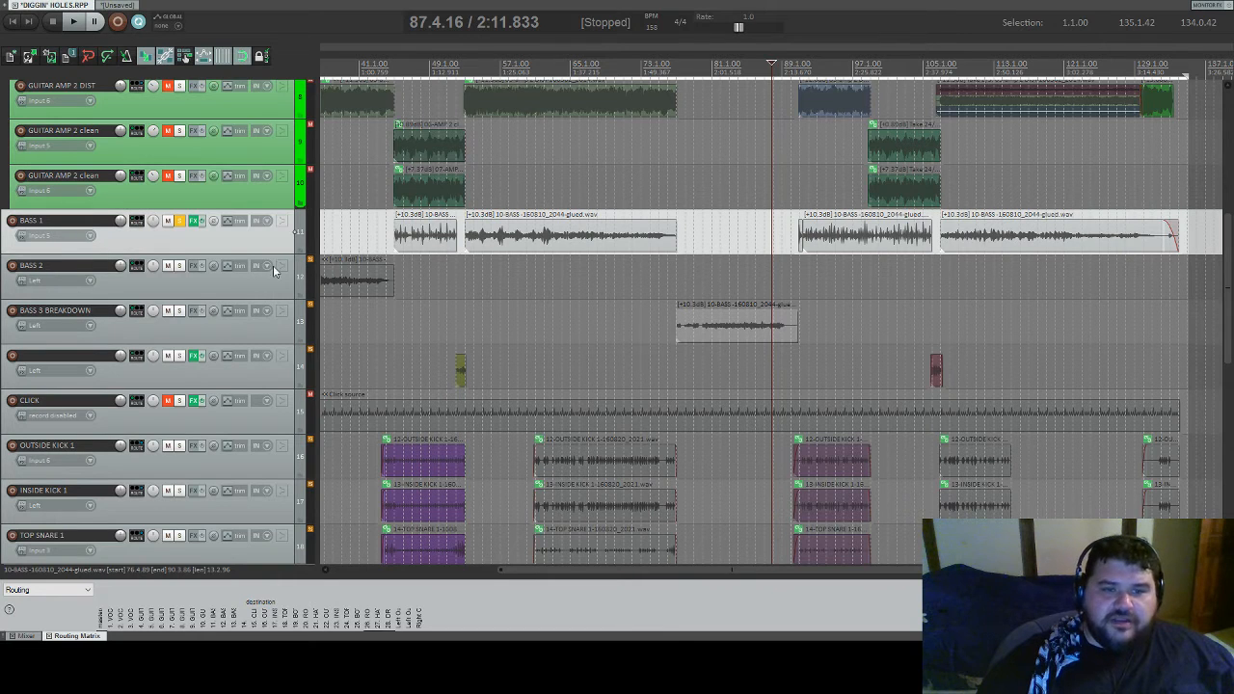
# - Move the BASS 1, BASS 2 and BASS 3 BREAKDOWN tracks together to the end of the track list, below DRUM BUS
pyautogui.keyDown('shift'); pyautogui.click(277, 337); pyautogui.keyUp('shift')
pyautogui.moveTo(274, 251); pyautogui.dragTo(275, 632)
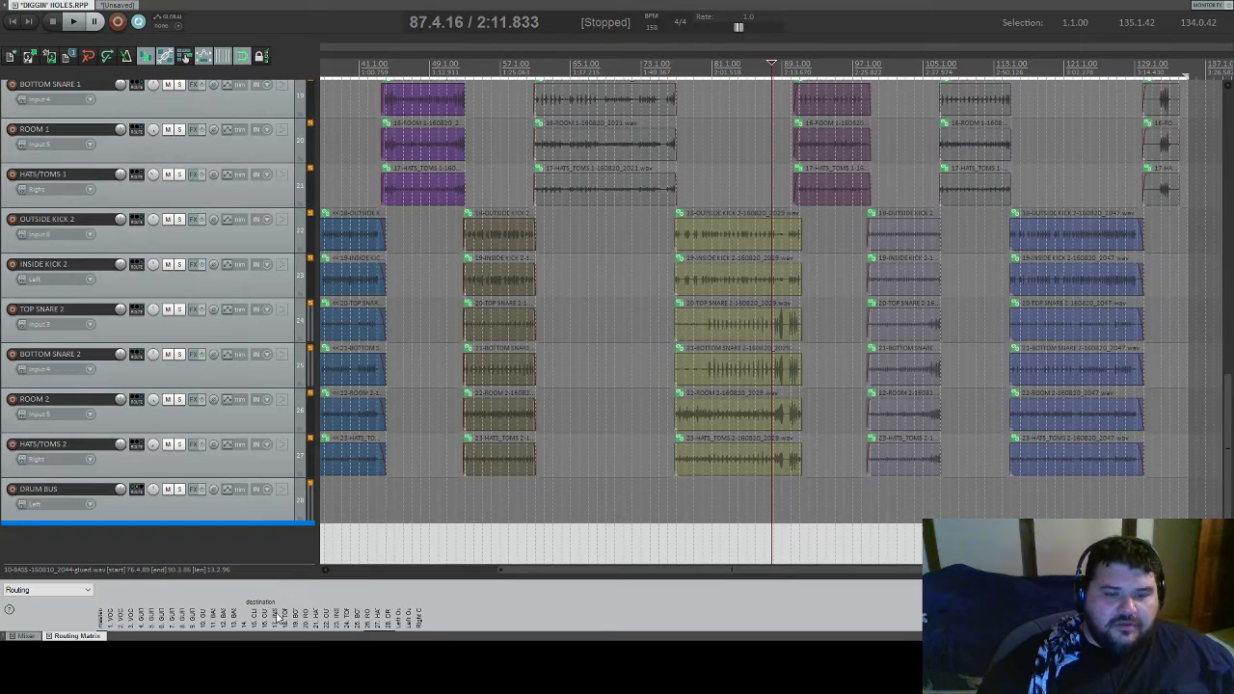
pyautogui.scroll(-3, 270, 534)
# - Add a new track below BASS 3 BREAKDOWN and name it BASS BUS
pyautogui.doubleClick(268, 533)
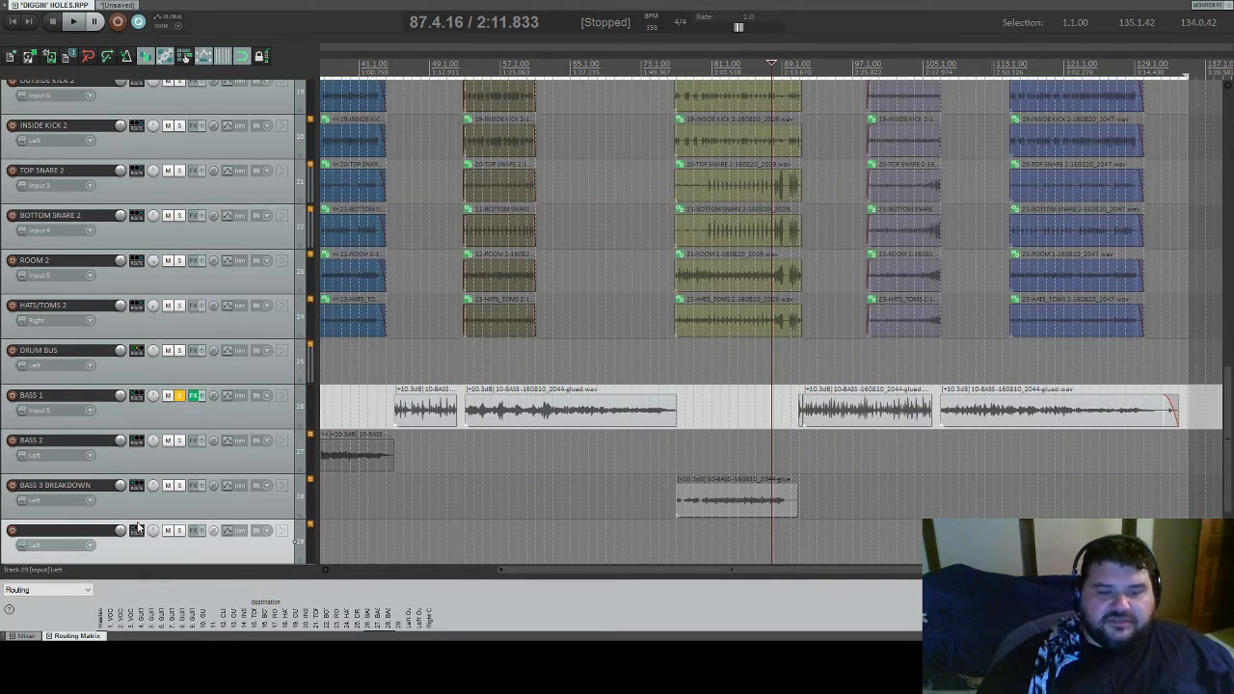
pyautogui.doubleClick(100, 530)
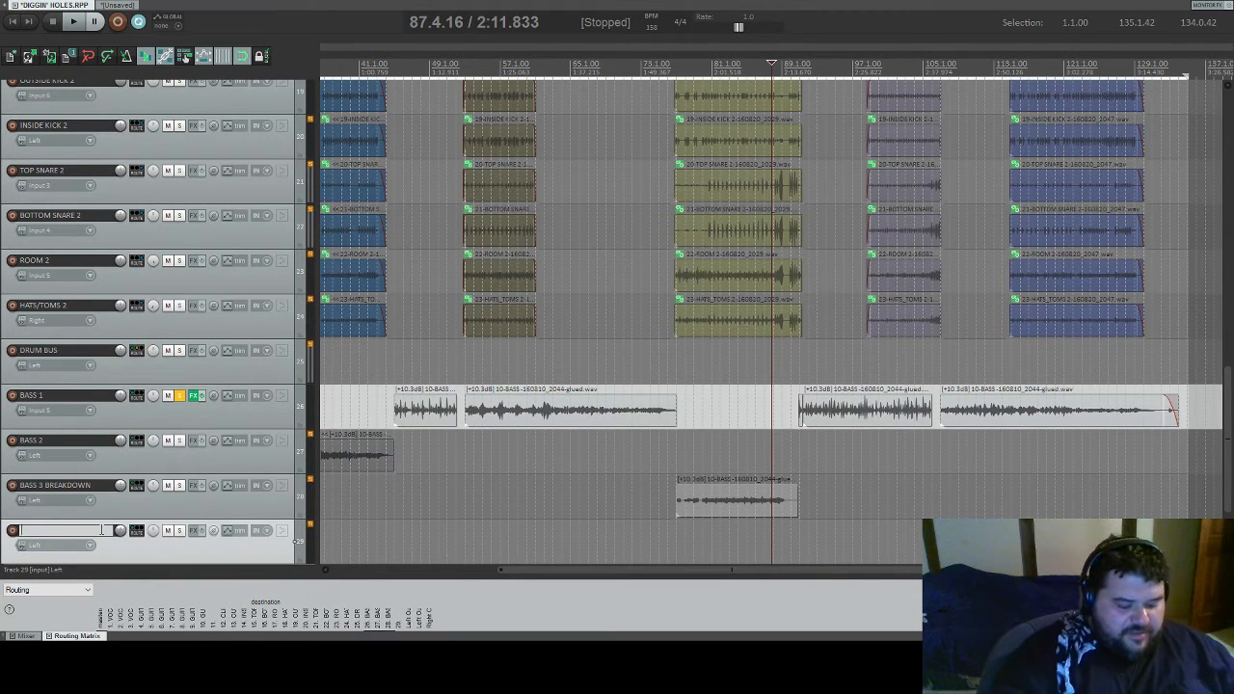
pyautogui.write('BASS BUS')
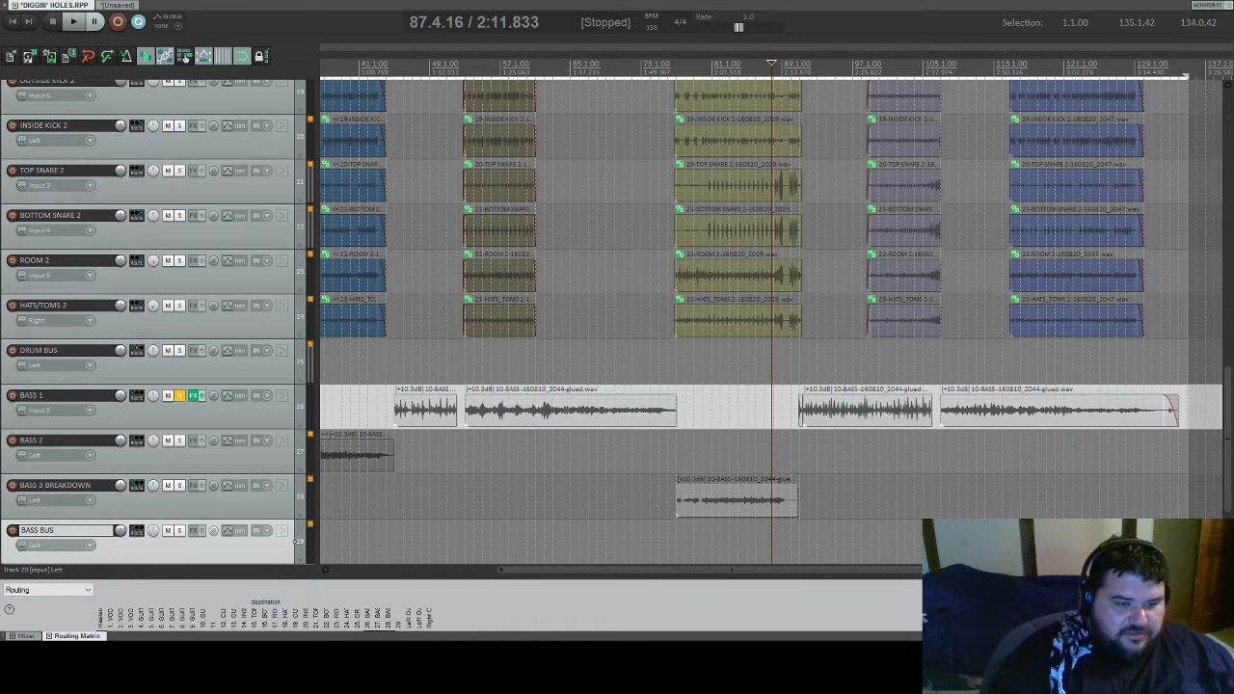
pyautogui.press('Return')
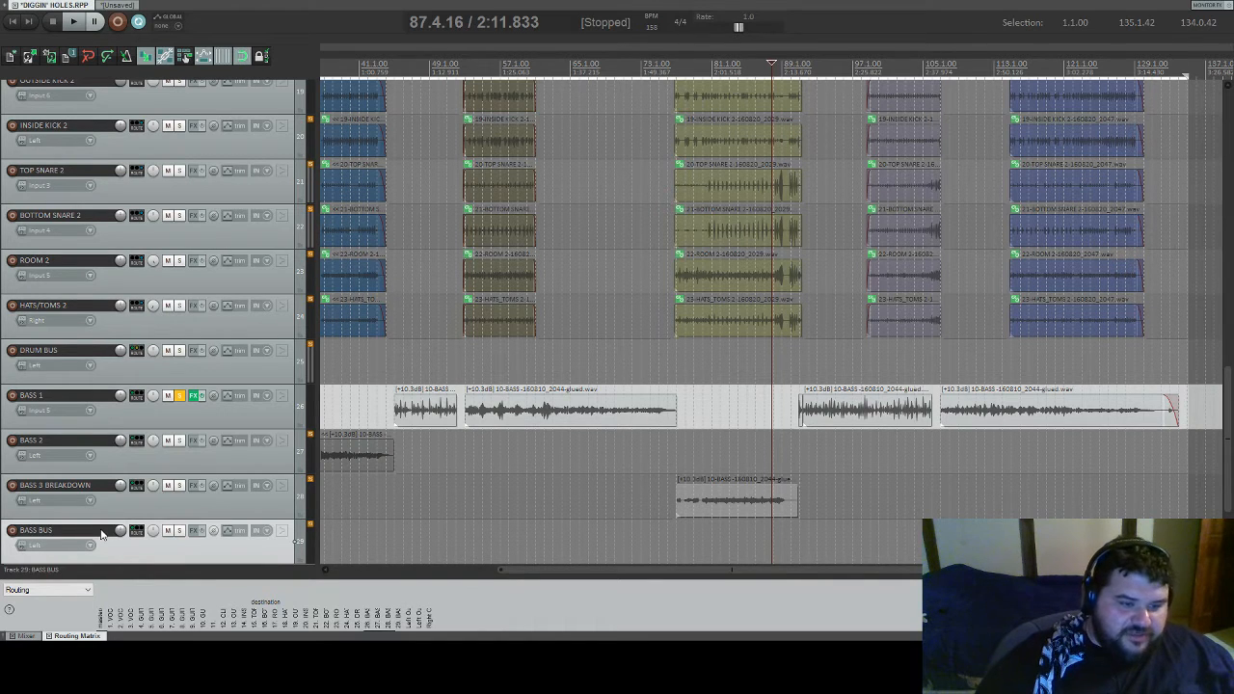
# - Shorten the new bus track's name to BASS
pyautogui.doubleClick(100, 530)
pyautogui.click(100, 530)
pyautogui.press('BackSpace')
pyautogui.press('BackSpace')
pyautogui.press('BackSpace')
pyautogui.press('BackSpace')
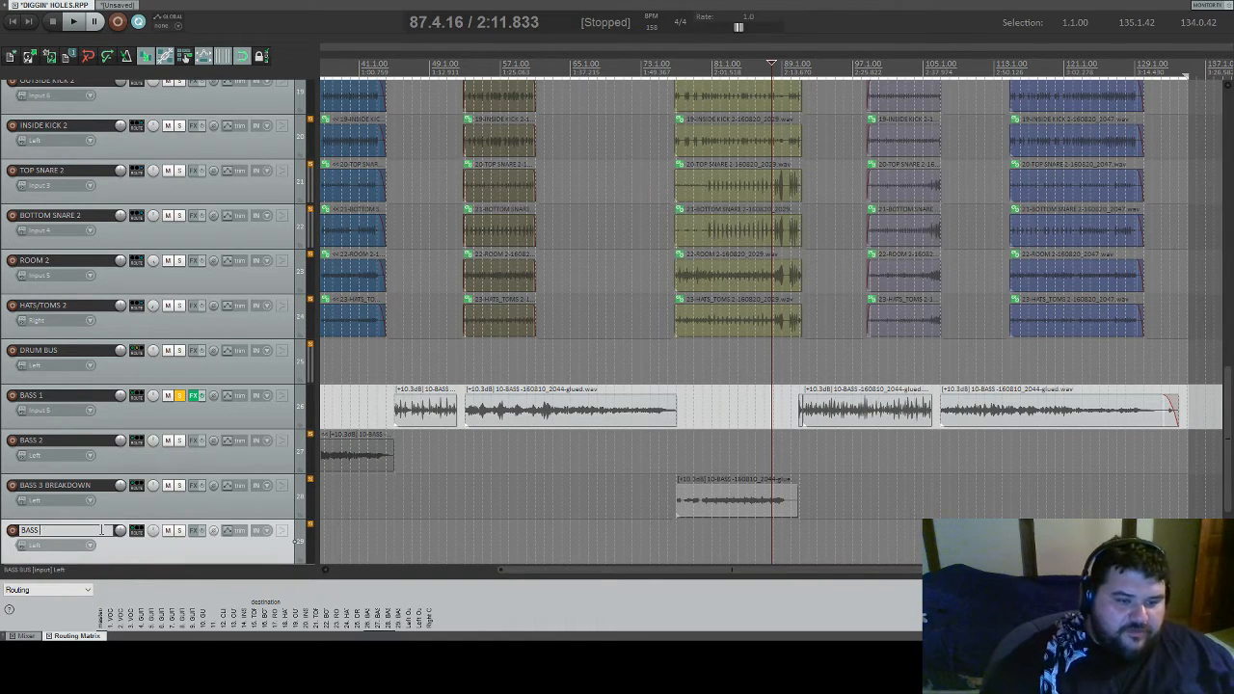
pyautogui.press('Return')
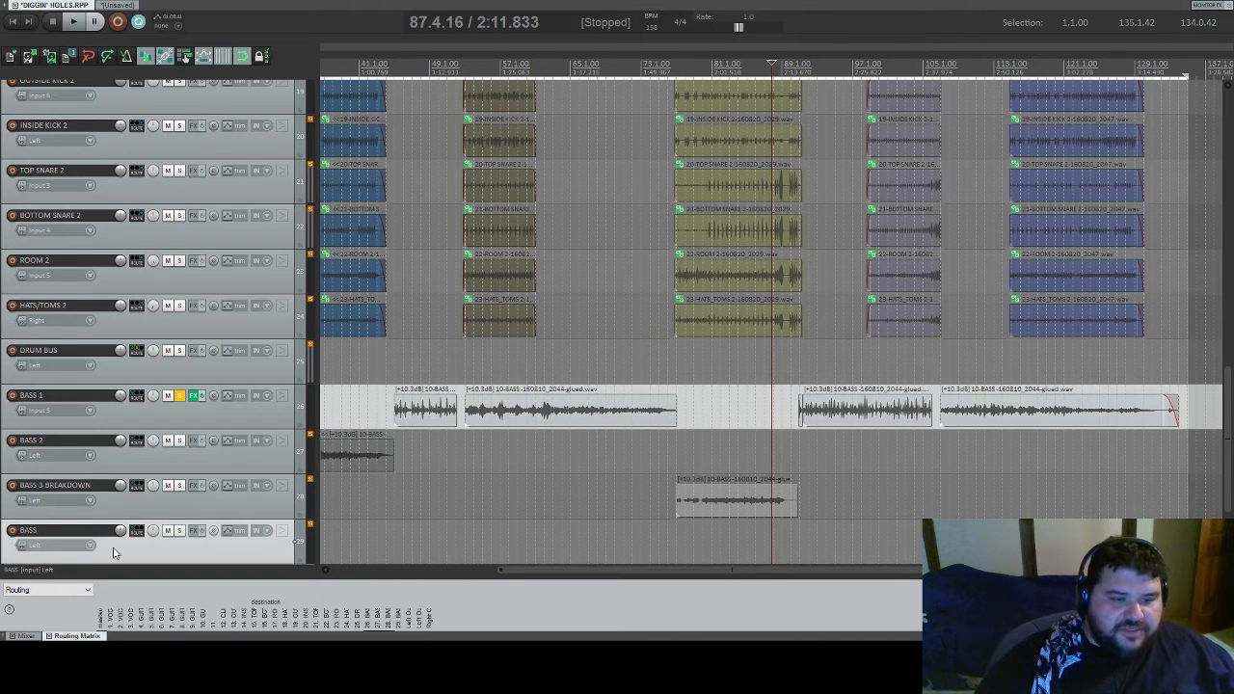
# - Move the BASS track directly above BASS 1 and make it a folder containing BASS 1, BASS 2 and BASS 3 BREAKDOWN
pyautogui.moveTo(100, 545); pyautogui.dragTo(111, 385)
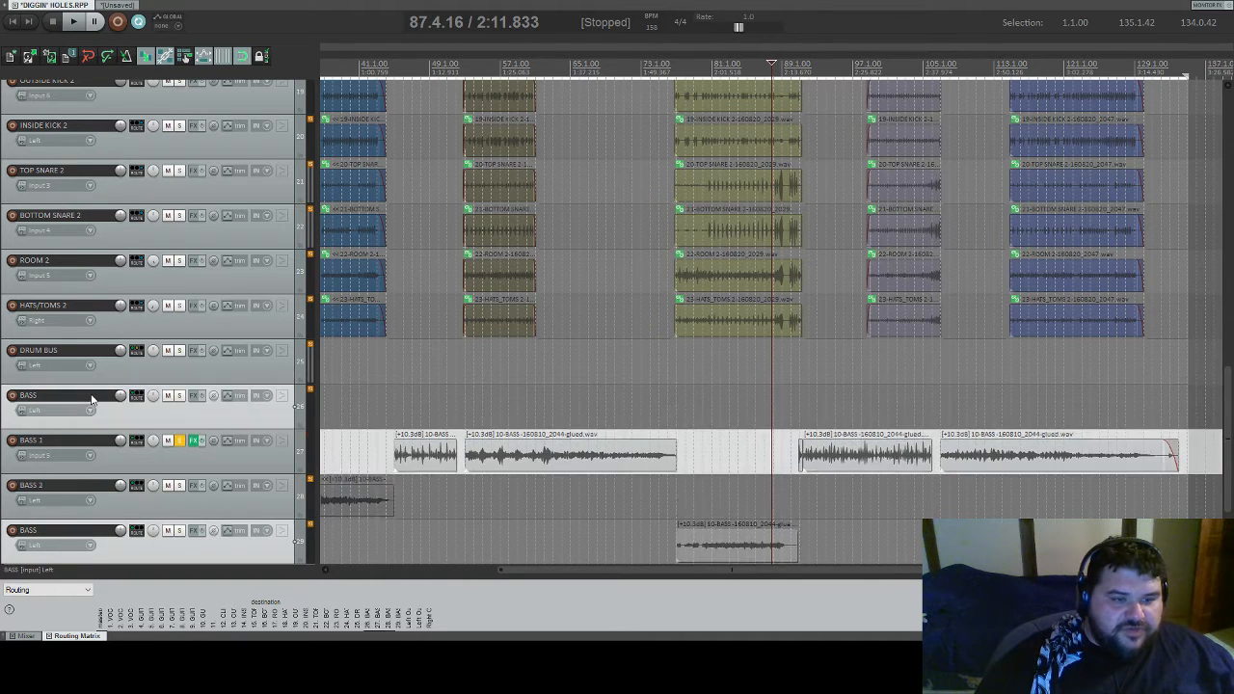
pyautogui.scroll(-1, 255, 443)
pyautogui.keyDown('shift'); pyautogui.click(227, 500); pyautogui.keyUp('shift')
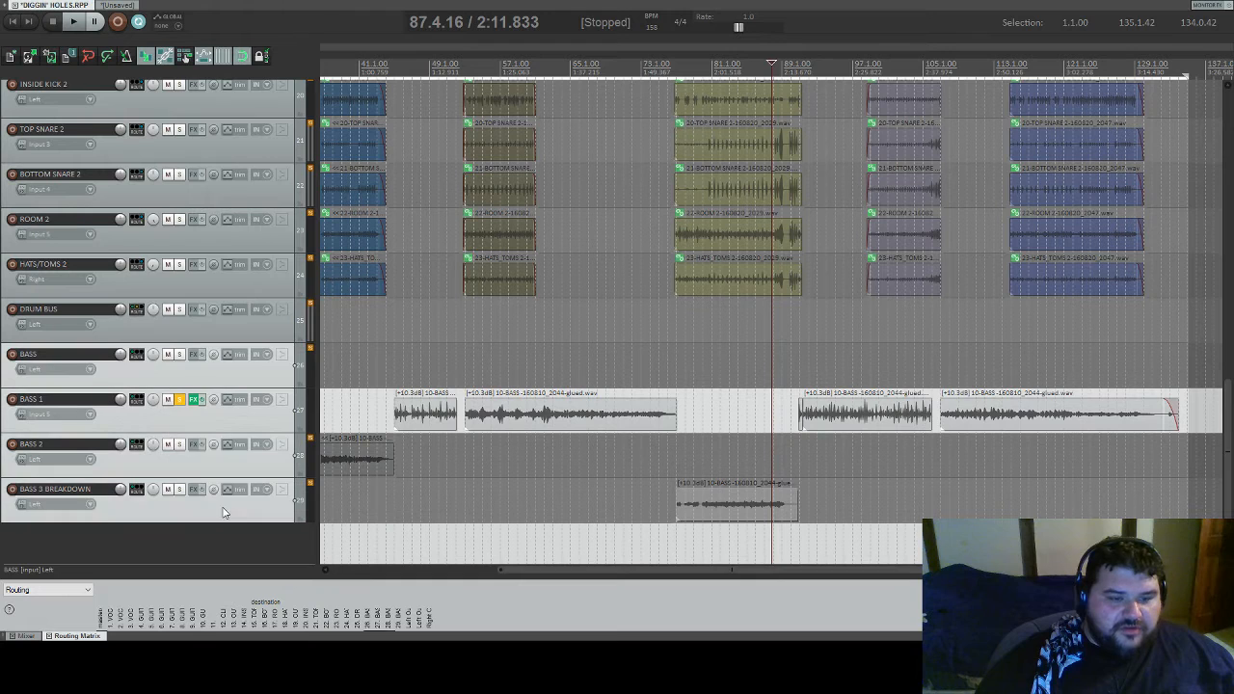
pyautogui.click(299, 385)
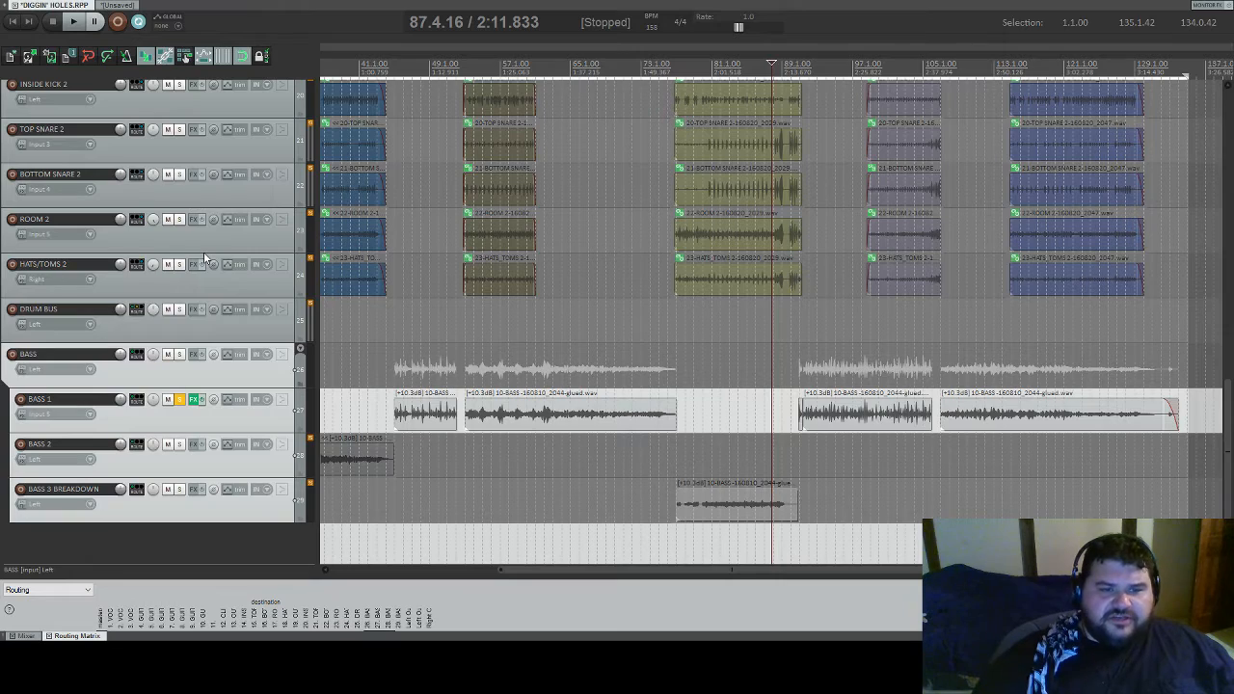
# - Review the tracks from the vocal bus down to the drums across the whole song
pyautogui.click(200, 336)
pyautogui.scroll(4, 201, 342)
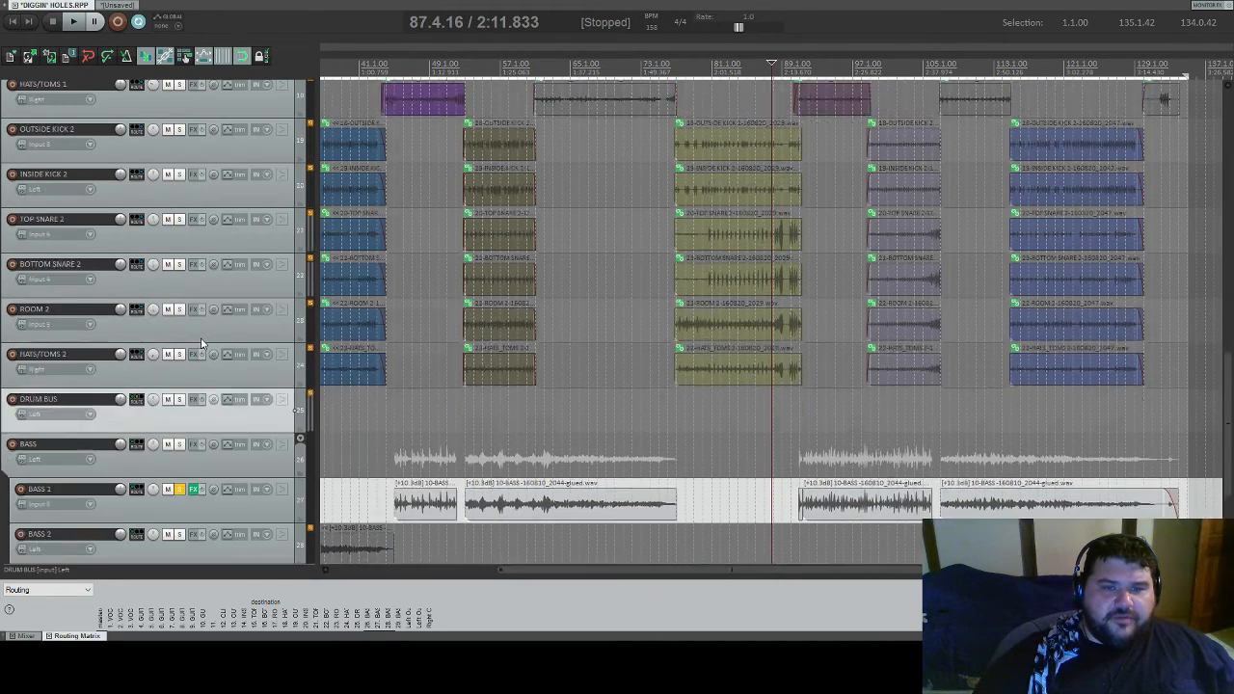
pyautogui.scroll(10, 201, 343)
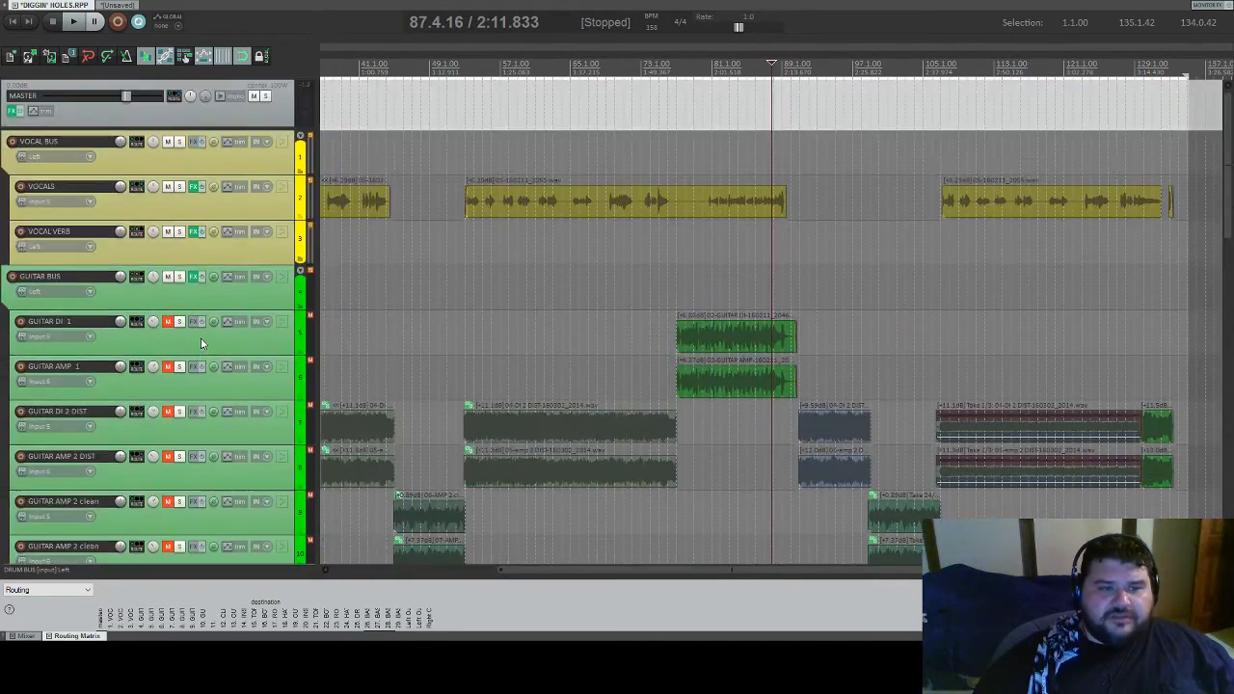
pyautogui.scroll(-12, 204, 332)
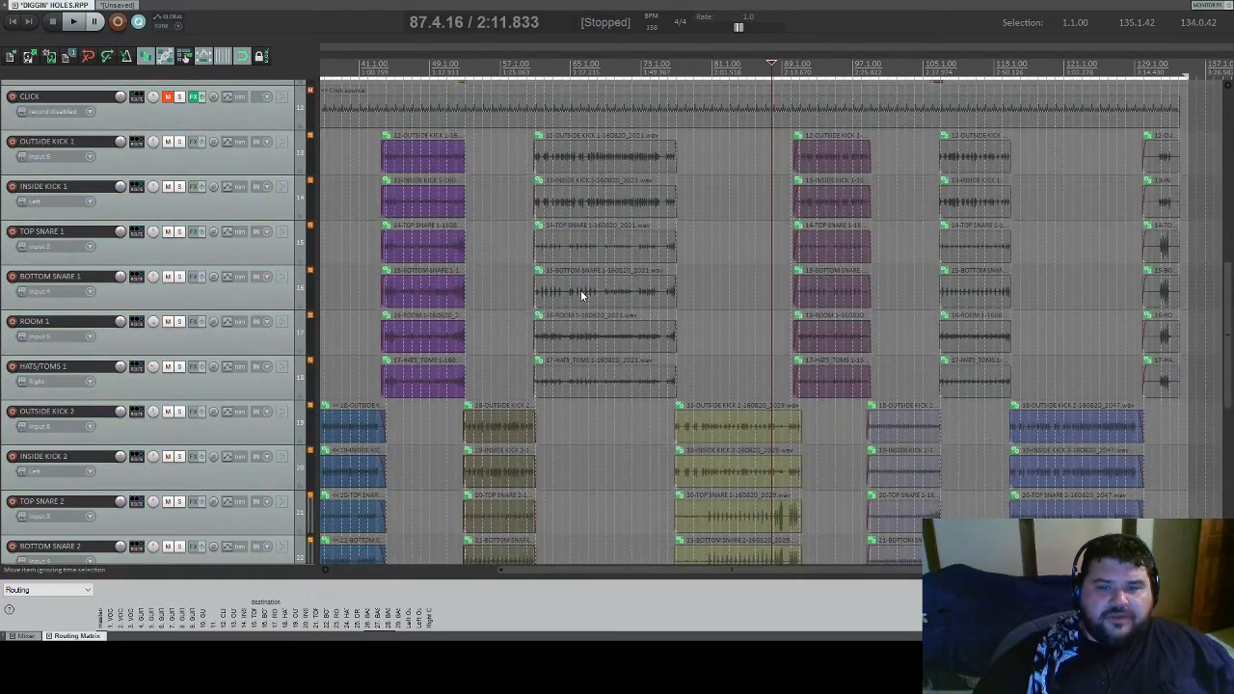
pyautogui.scroll(-3, 581, 295)
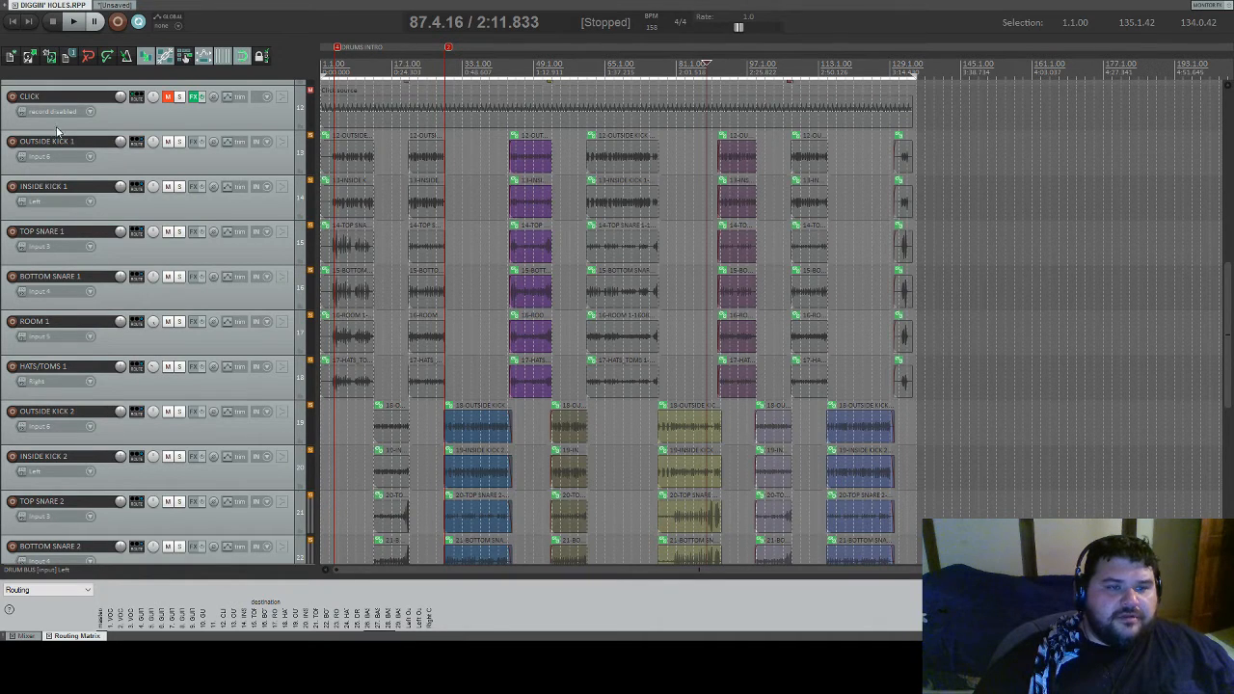
# - Open the DOWN AGAIN FIX project in a new tab to examine its track folders, and return to the DIGGIN' HOLES overview
pyautogui.hotkey('ctrl', 't')
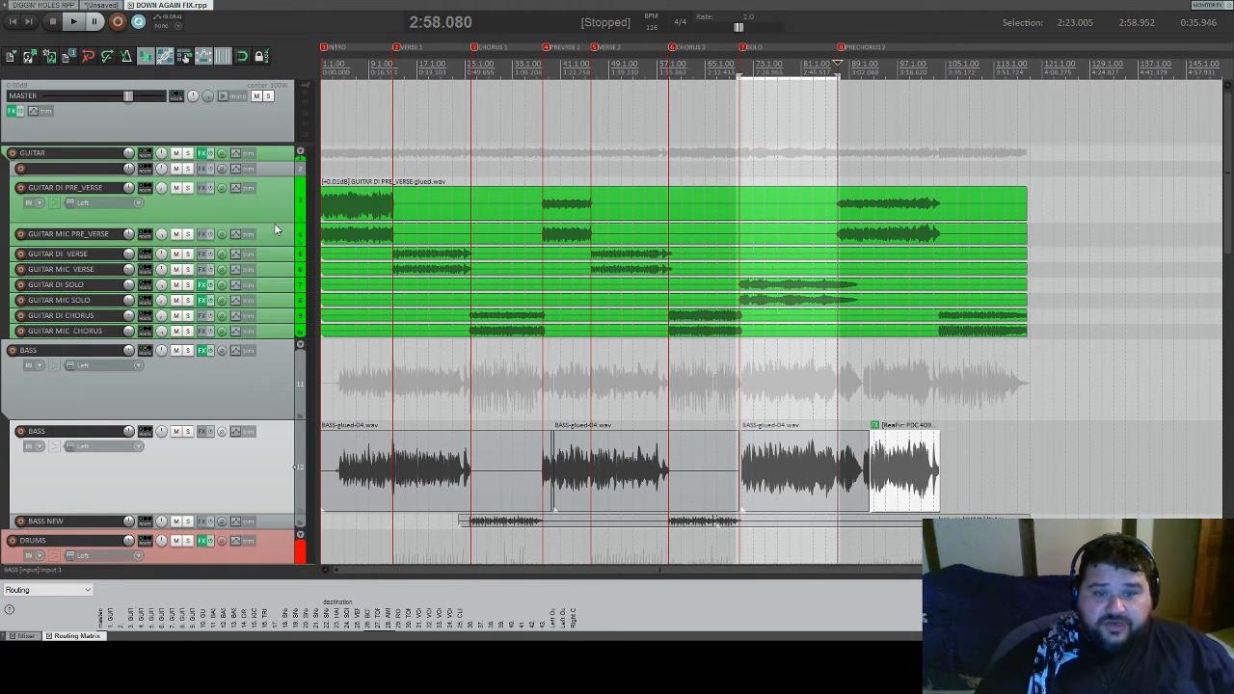
pyautogui.scroll(-1, 275, 229)
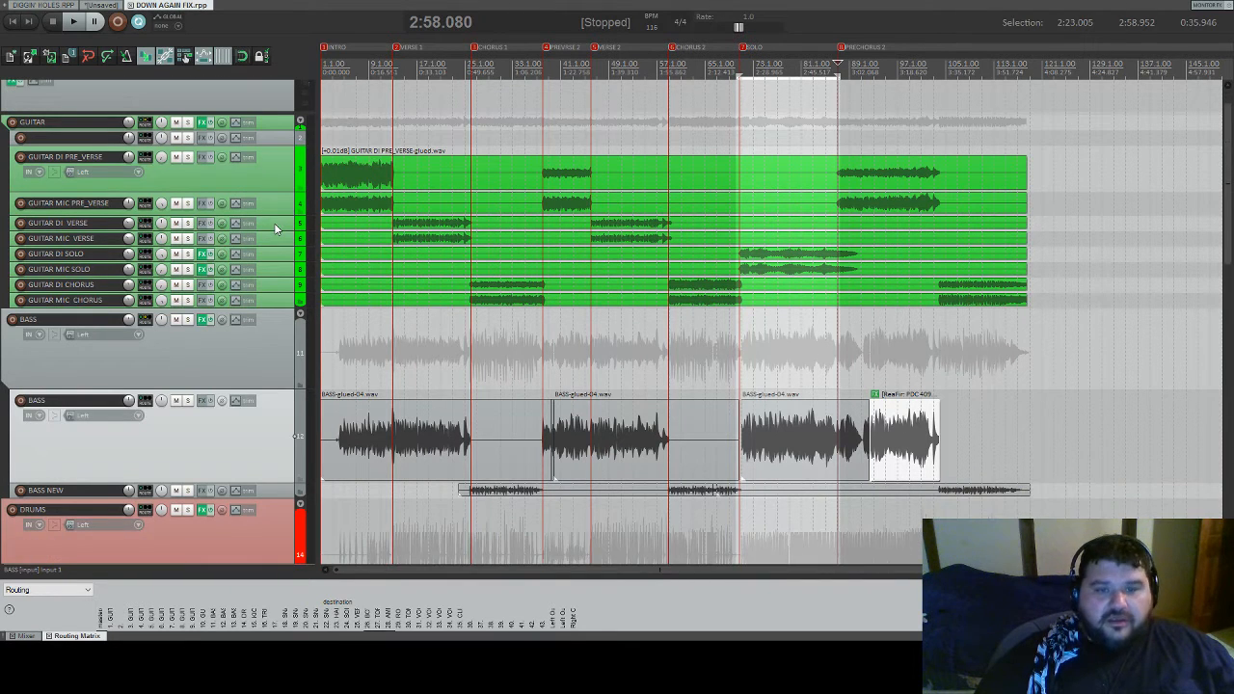
pyautogui.click(55, 7)
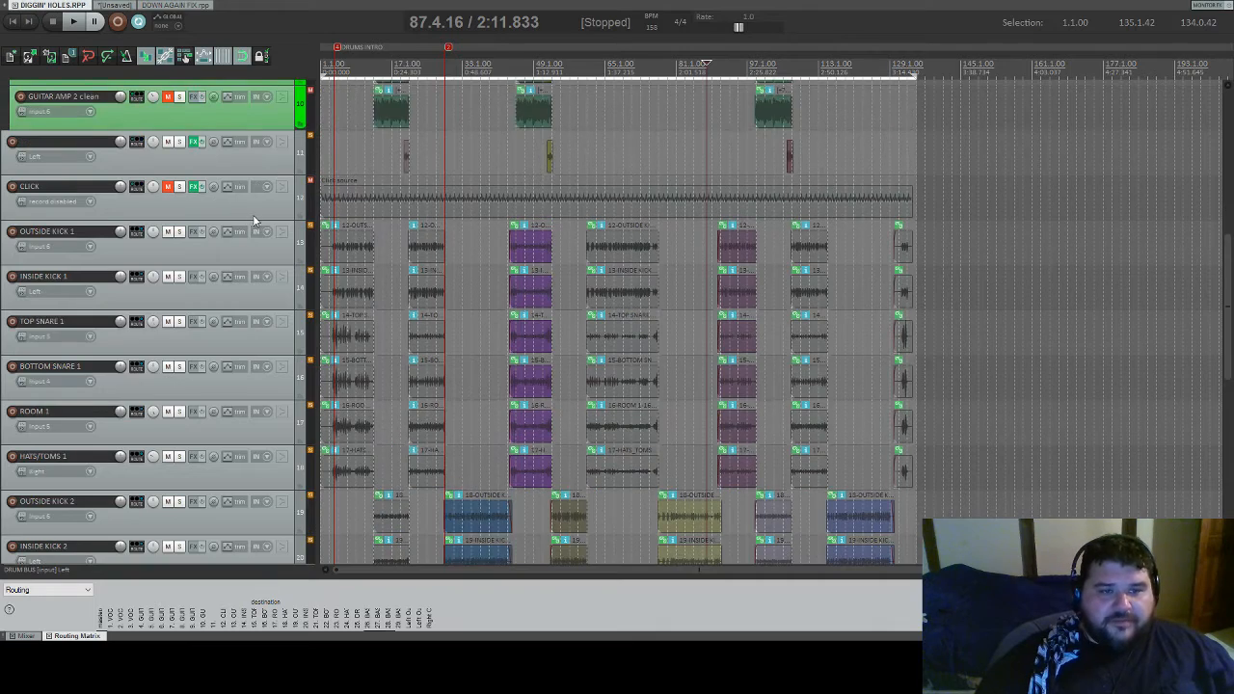
pyautogui.scroll(-5, 255, 220)
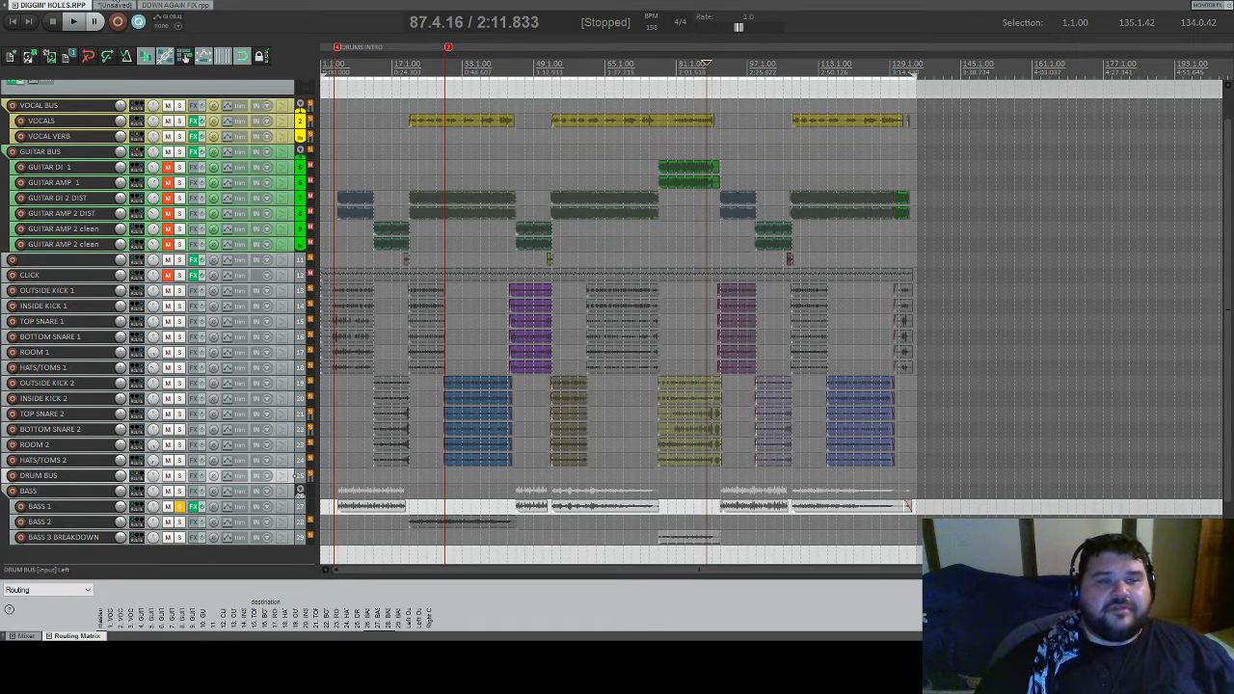
# - Compare the track folders of the DOWN AGAIN FIX project with the track list of the DIGGIN' HOLES project
pyautogui.click(150, 6)
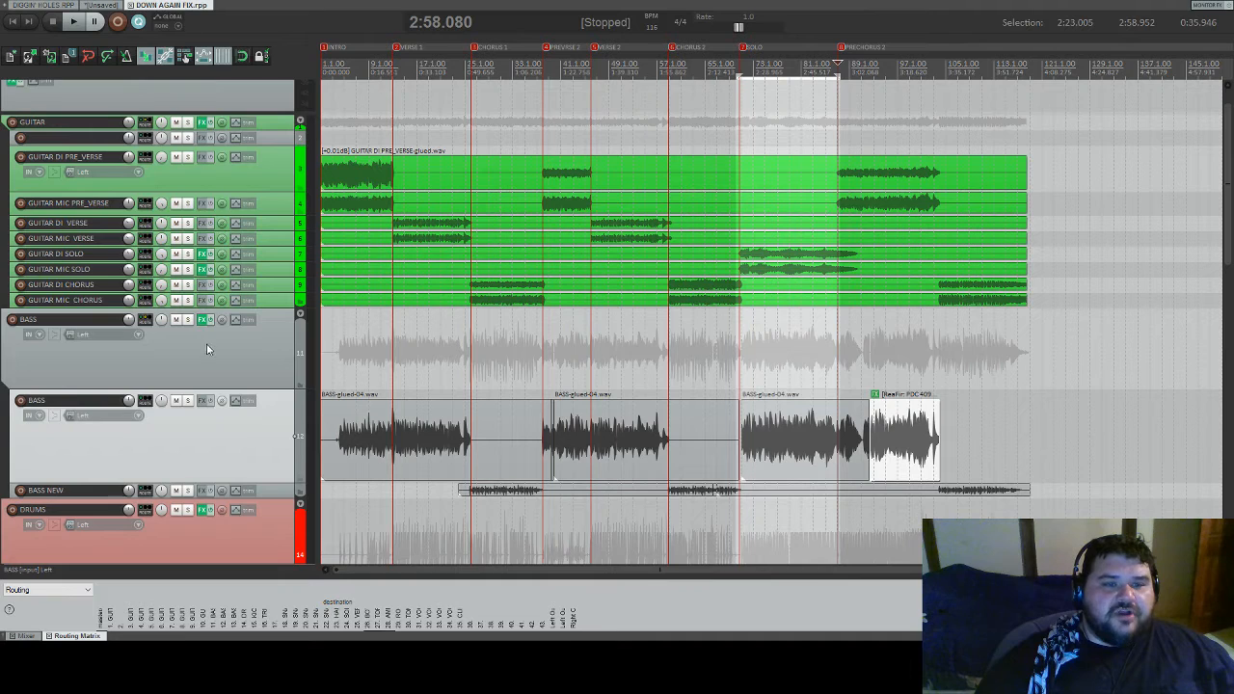
pyautogui.click(89, 5)
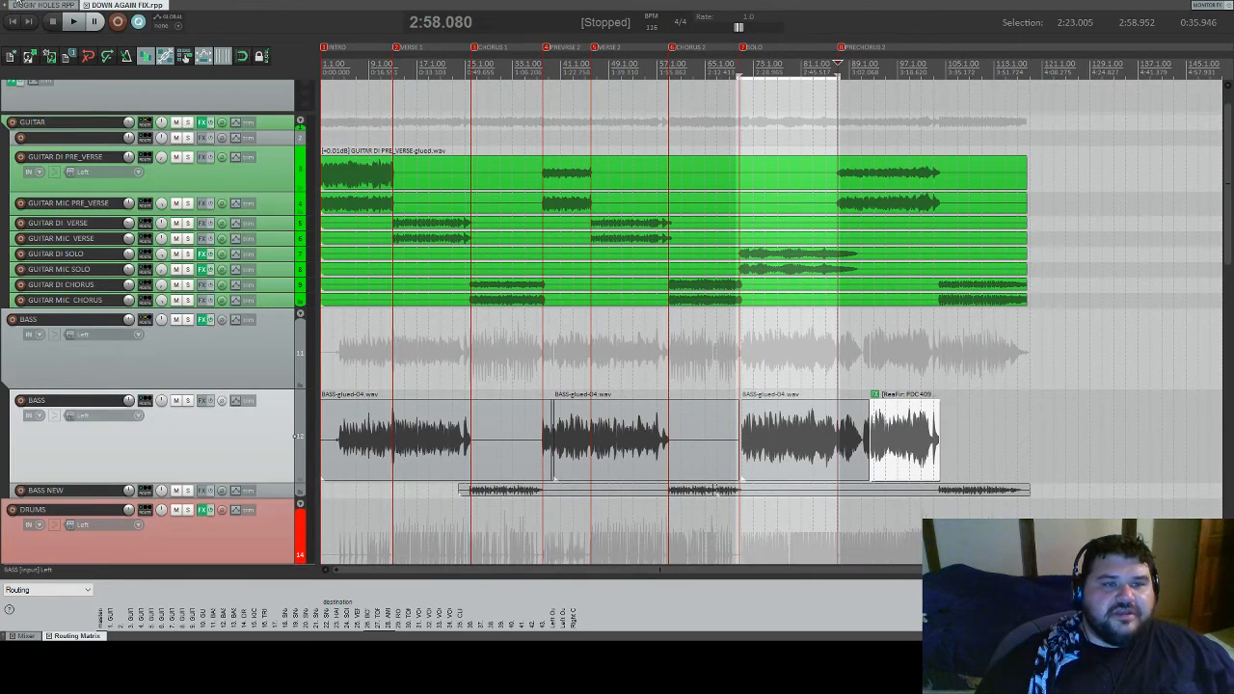
pyautogui.click(32, 9)
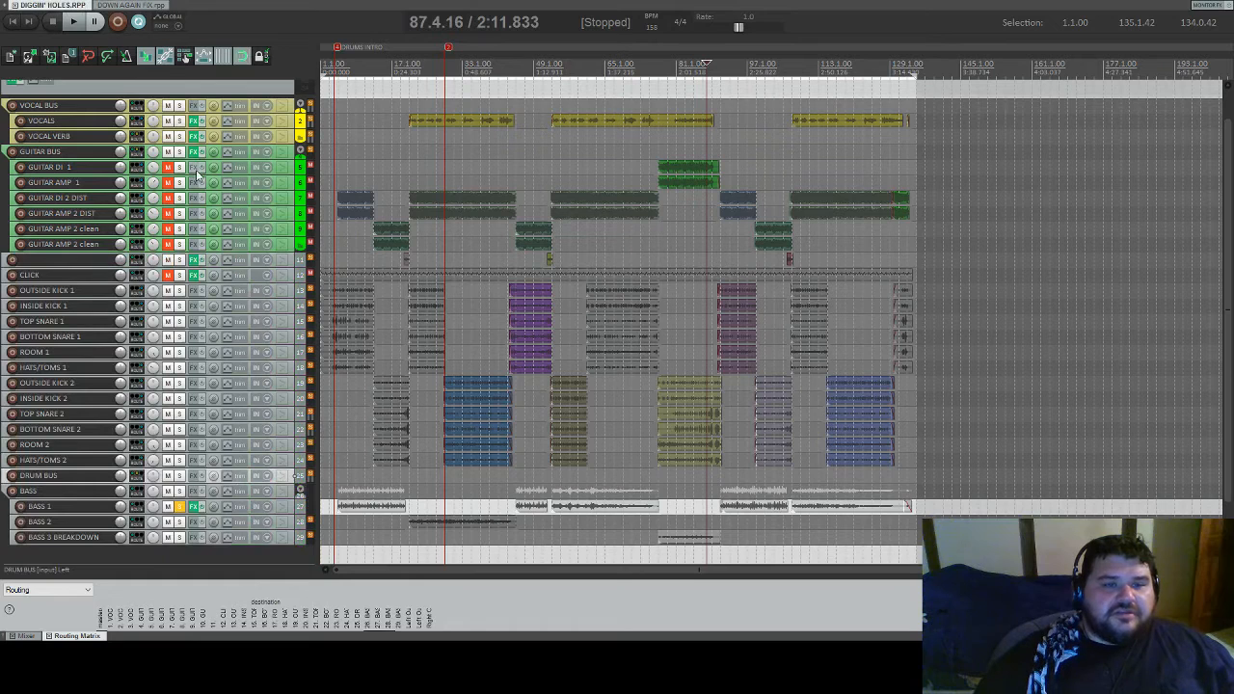
pyautogui.scroll(1, 197, 175)
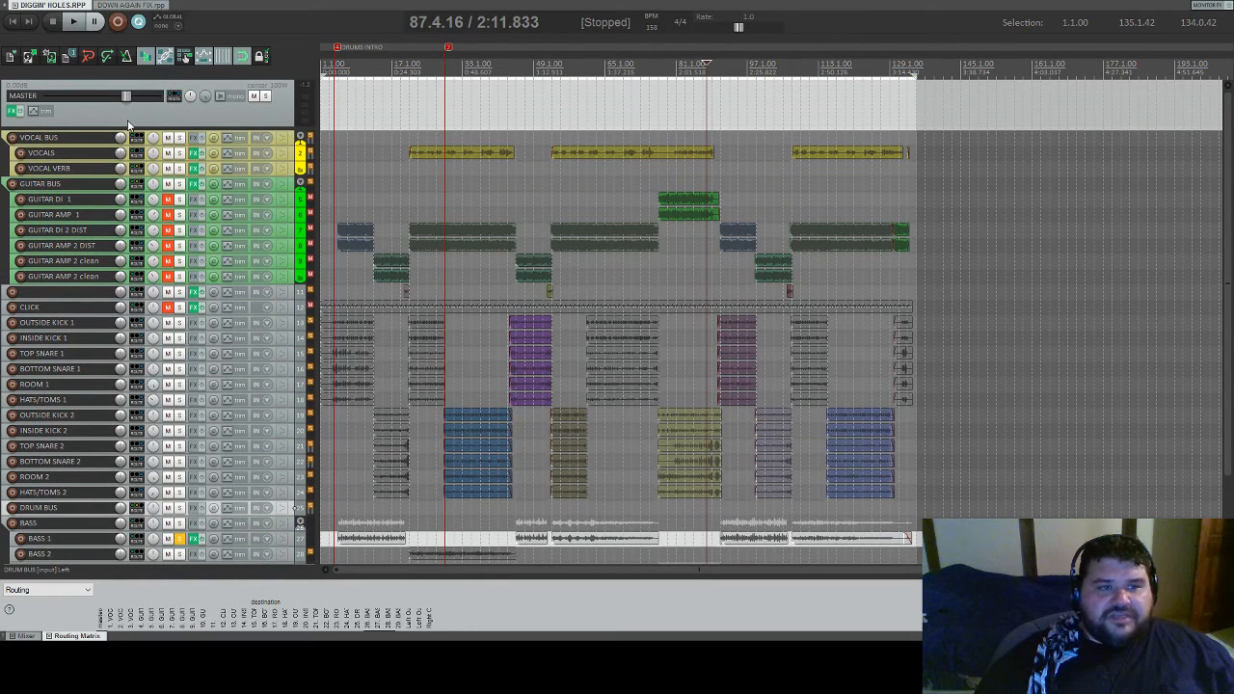
pyautogui.scroll(-1, 145, 82)
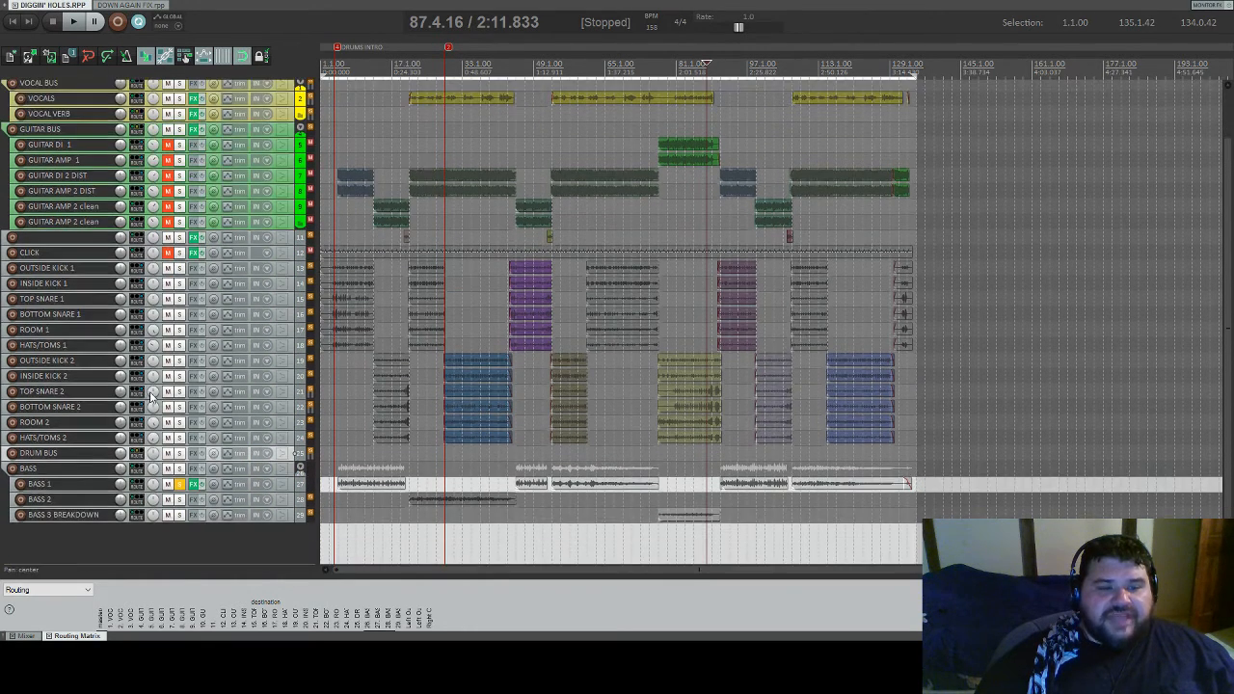
# - Switch to the DOWN AGAIN FIX project and examine its guitar, bass, drum and vocal folders at compact track height
pyautogui.click(125, 5)
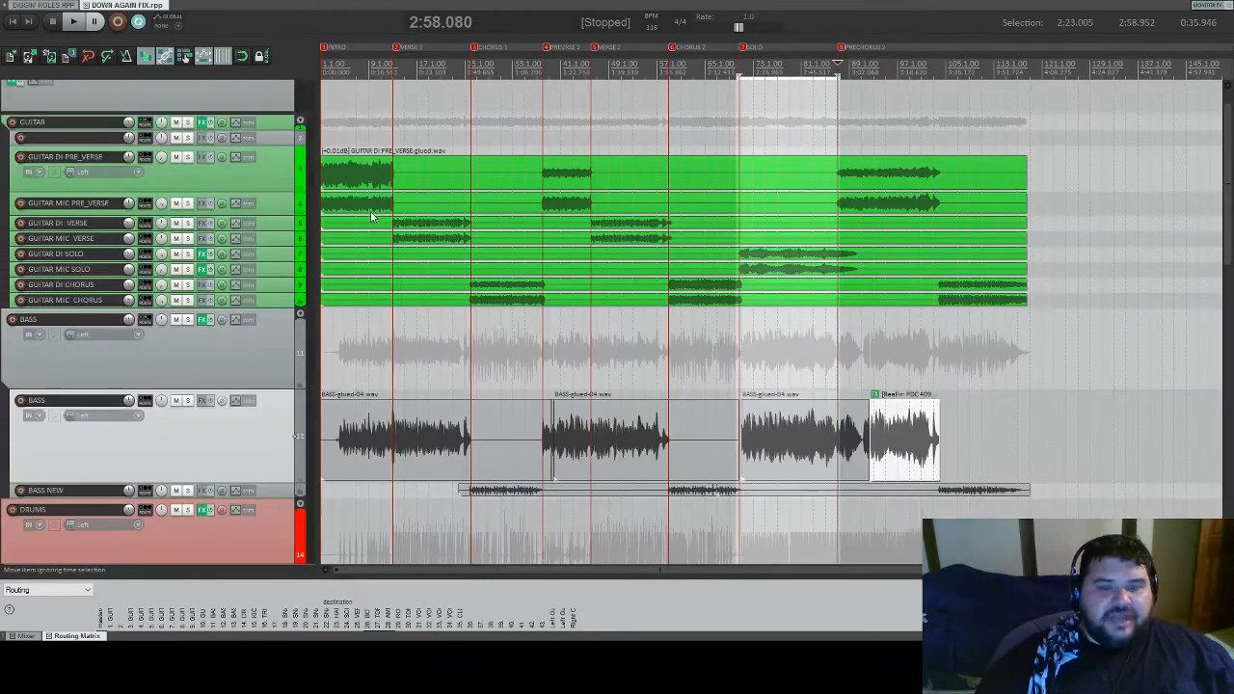
pyautogui.scroll(-1, 250, 236)
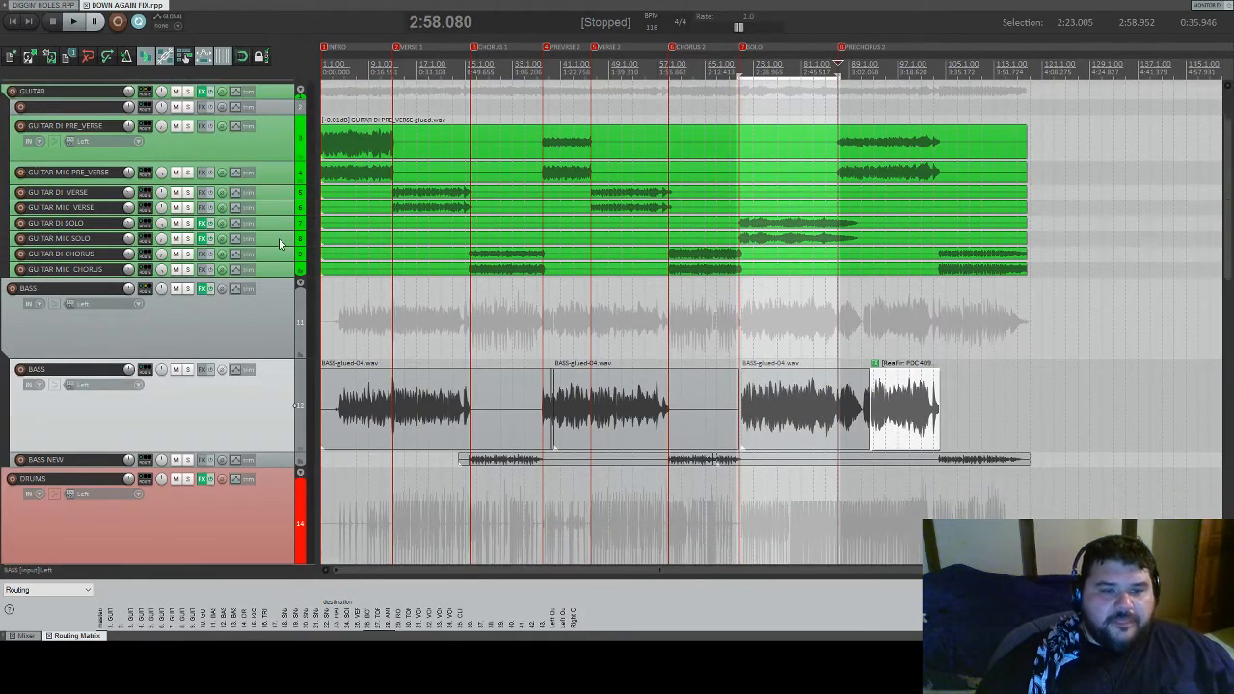
pyautogui.scroll(-4, 279, 238)
pyautogui.scroll(-4, 279, 244)
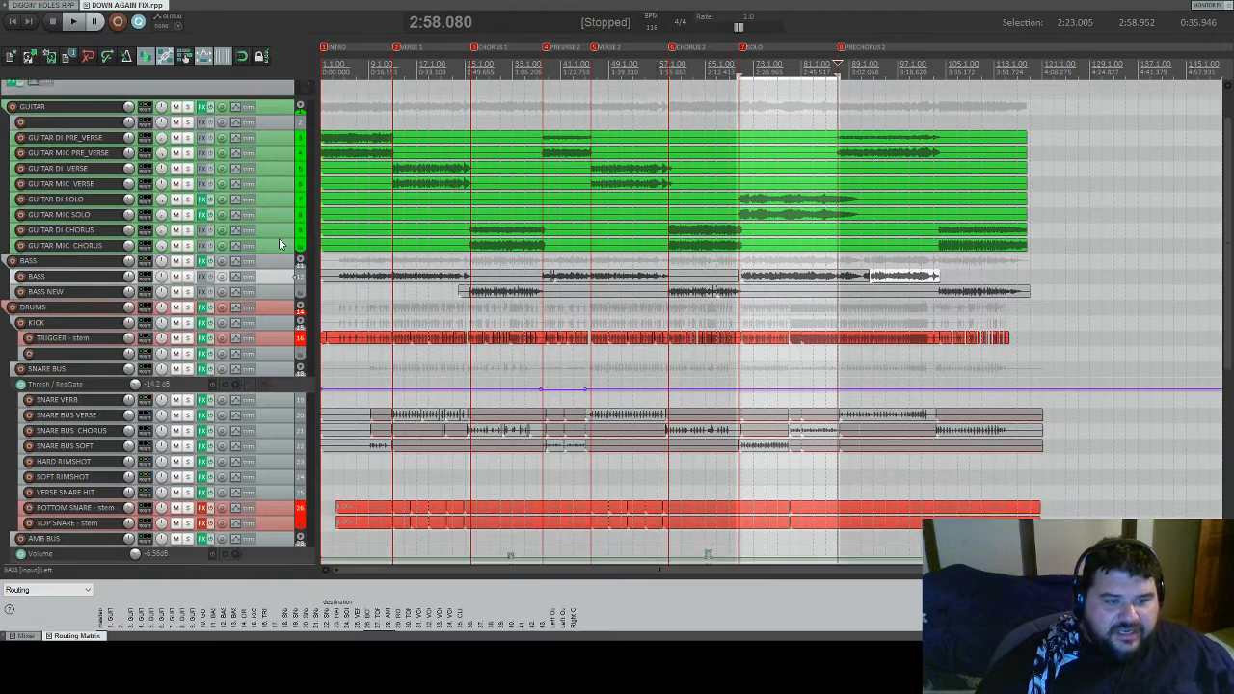
pyautogui.scroll(-1, 280, 243)
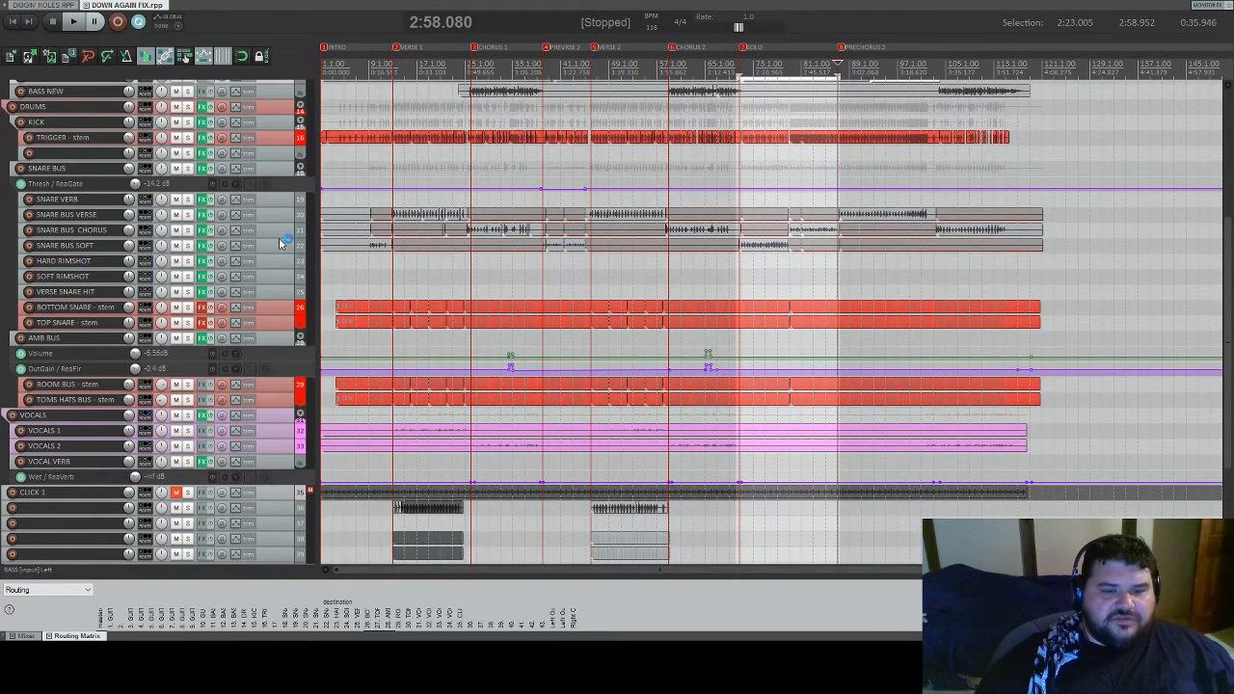
pyautogui.scroll(4, 280, 243)
pyautogui.scroll(1, 278, 243)
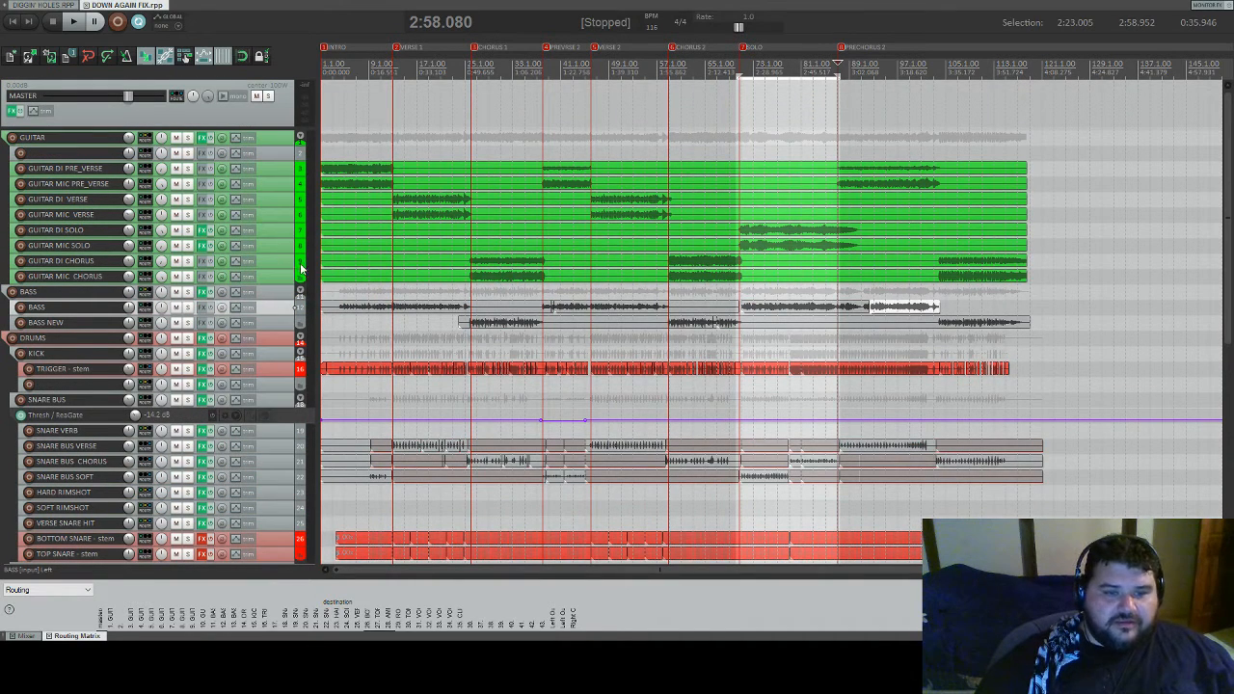
# - Color the BASS folder and its BASS and BASS NEW tracks blue in the DOWN AGAIN FIX project
pyautogui.click(277, 296)
pyautogui.keyDown('shift'); pyautogui.click(271, 322); pyautogui.keyUp('shift')
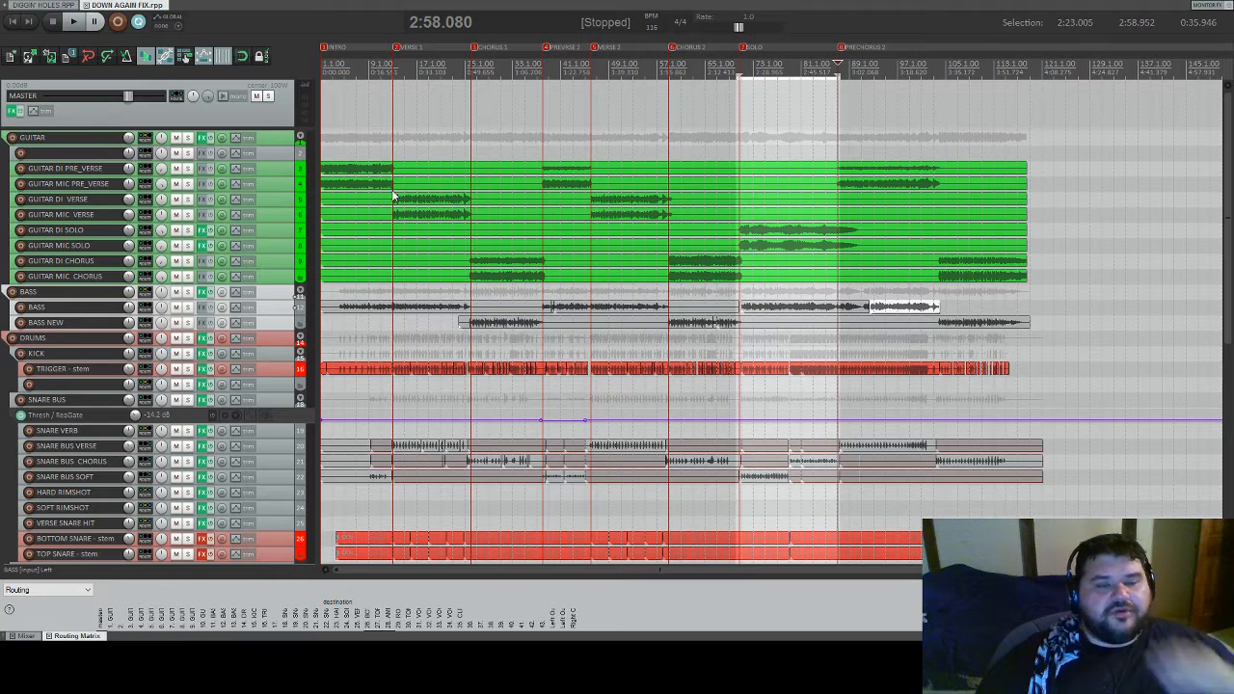
pyautogui.click(337, 309)
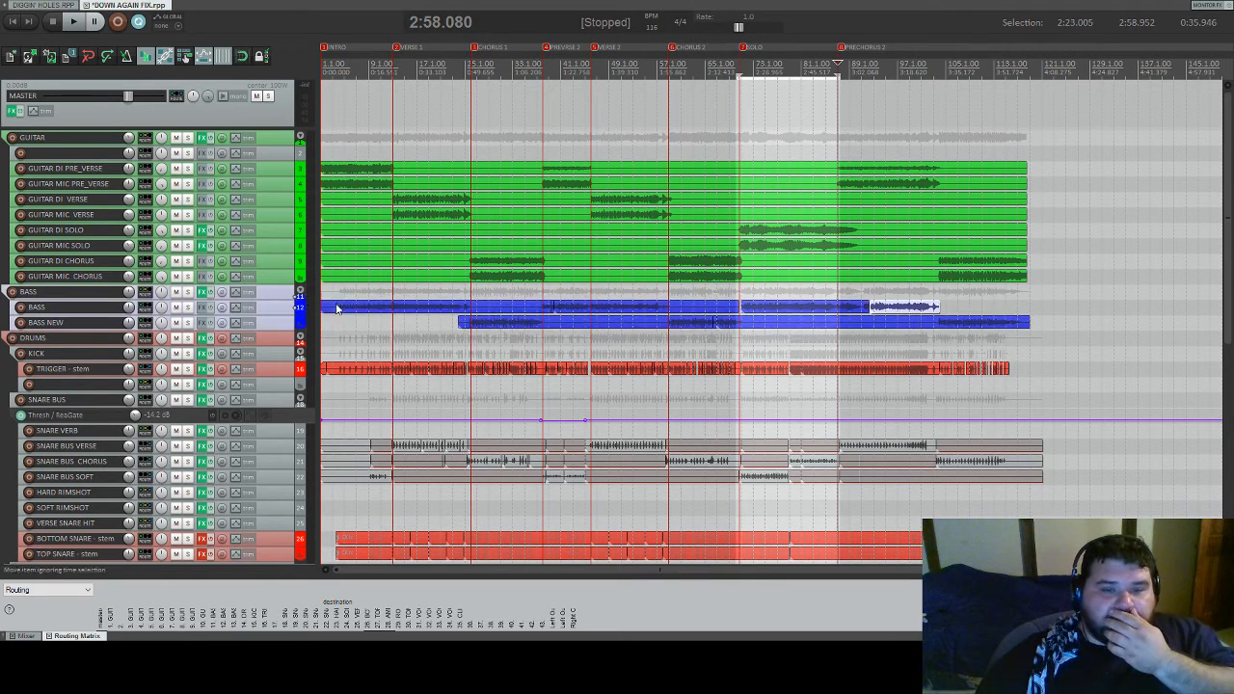
pyautogui.click(283, 327)
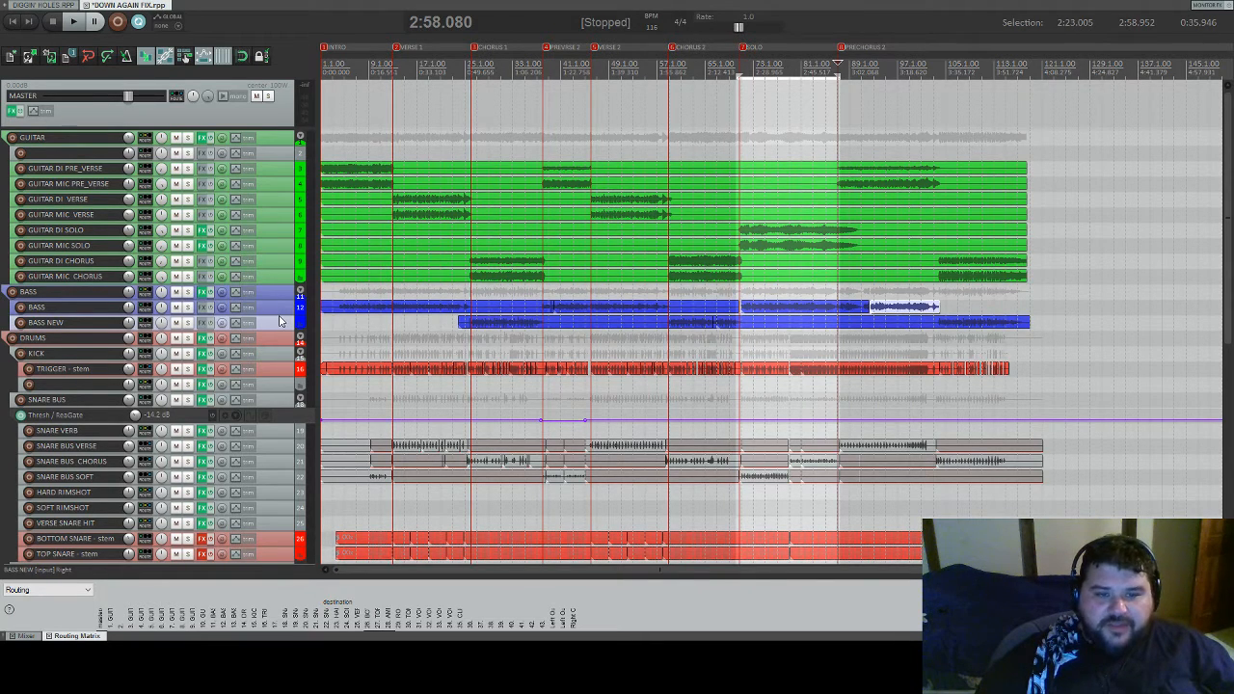
pyautogui.scroll(-10, 276, 327)
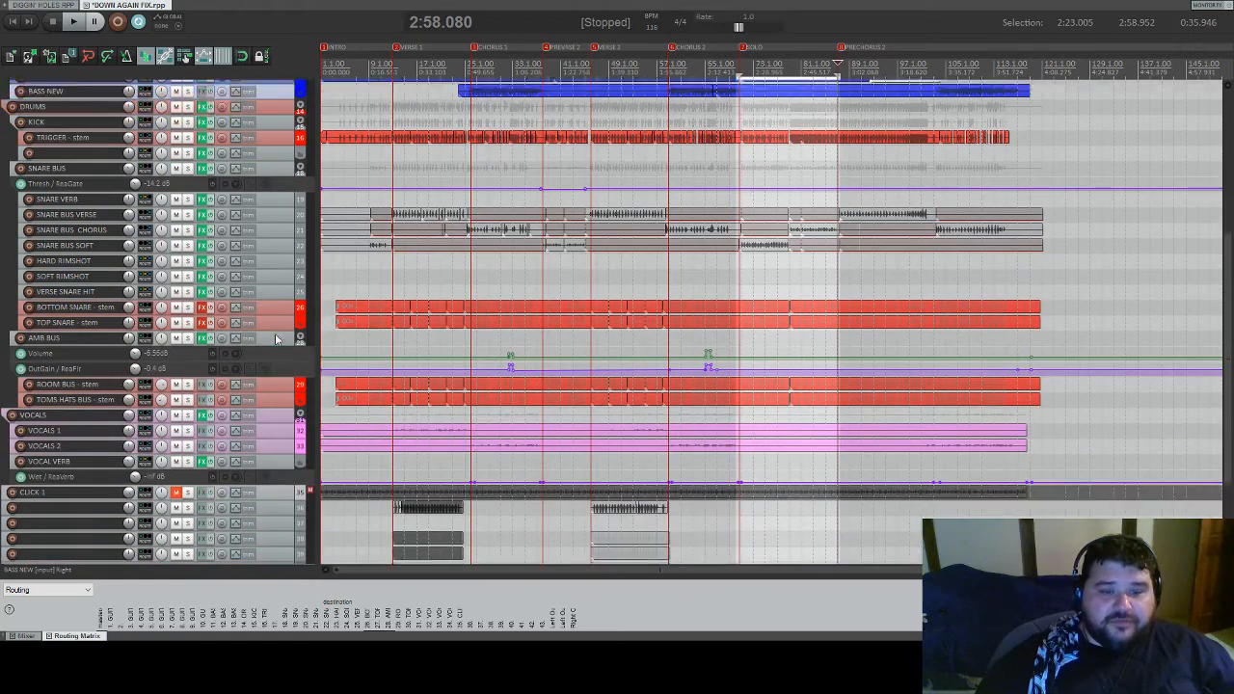
pyautogui.scroll(6, 278, 335)
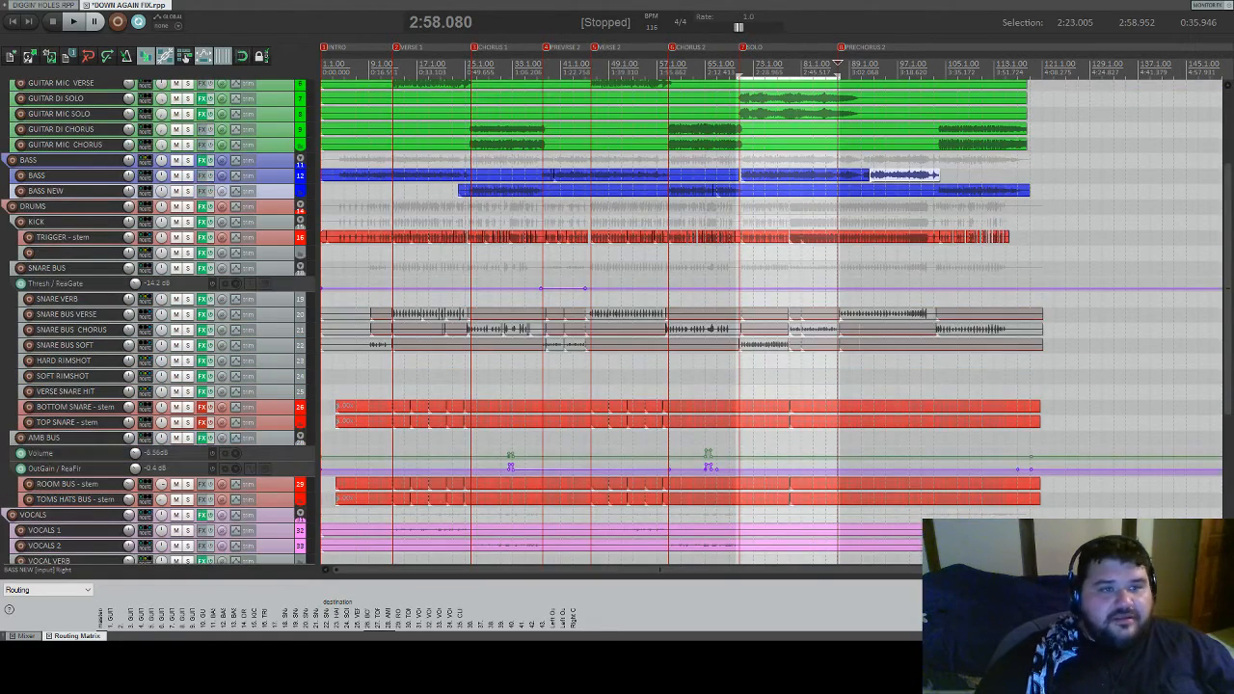
# - In the DIGGIN' HOLES project, color the BASS folder and its three tracks blue and move the folder directly below the guitar tracks
pyautogui.click(54, 6)
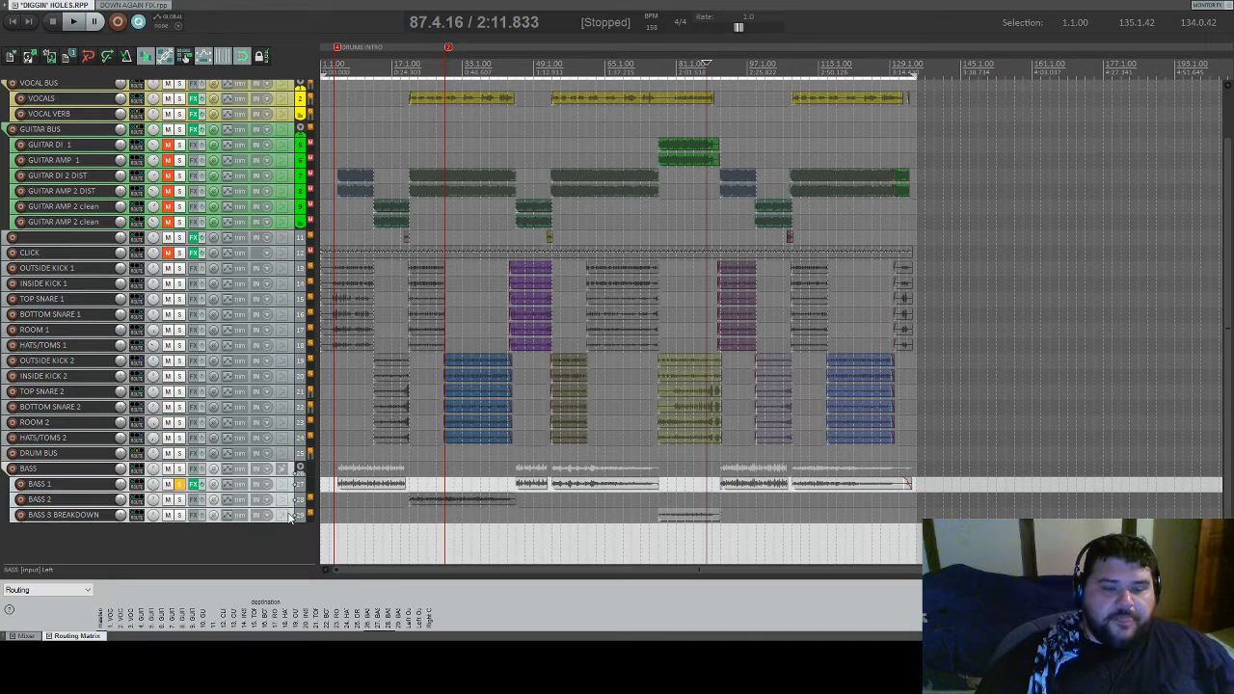
pyautogui.scroll(3, 292, 490)
pyautogui.scroll(-3, 292, 492)
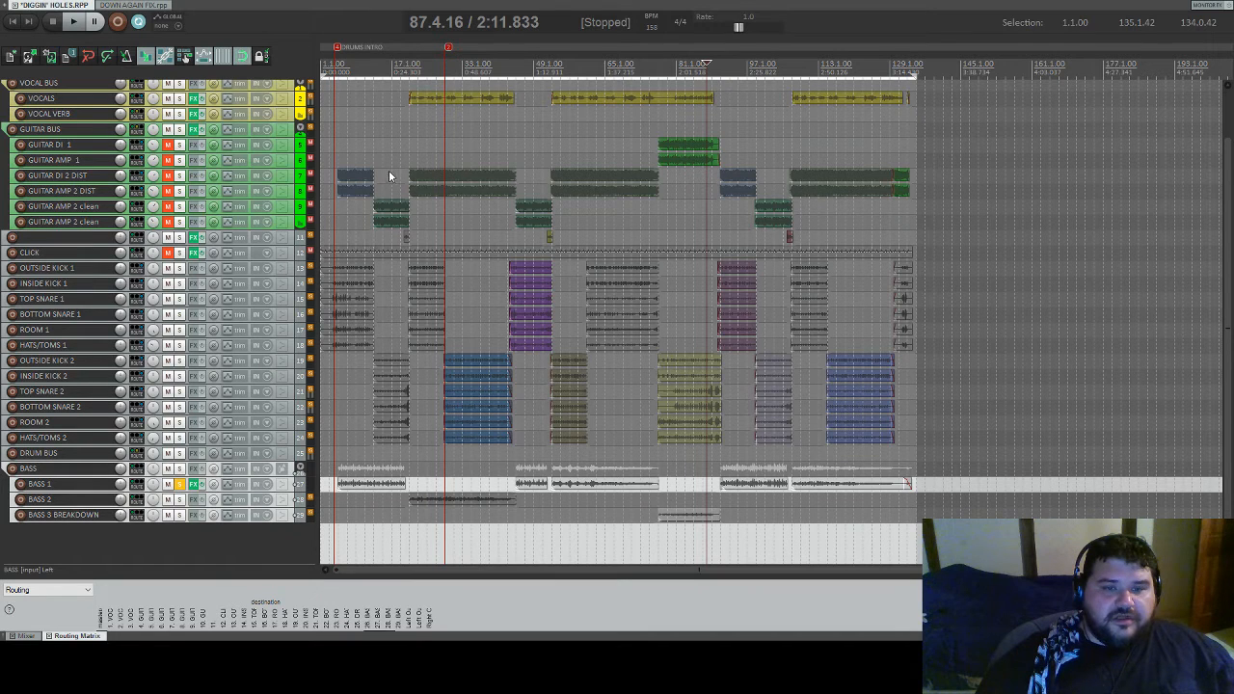
pyautogui.click(225, 387)
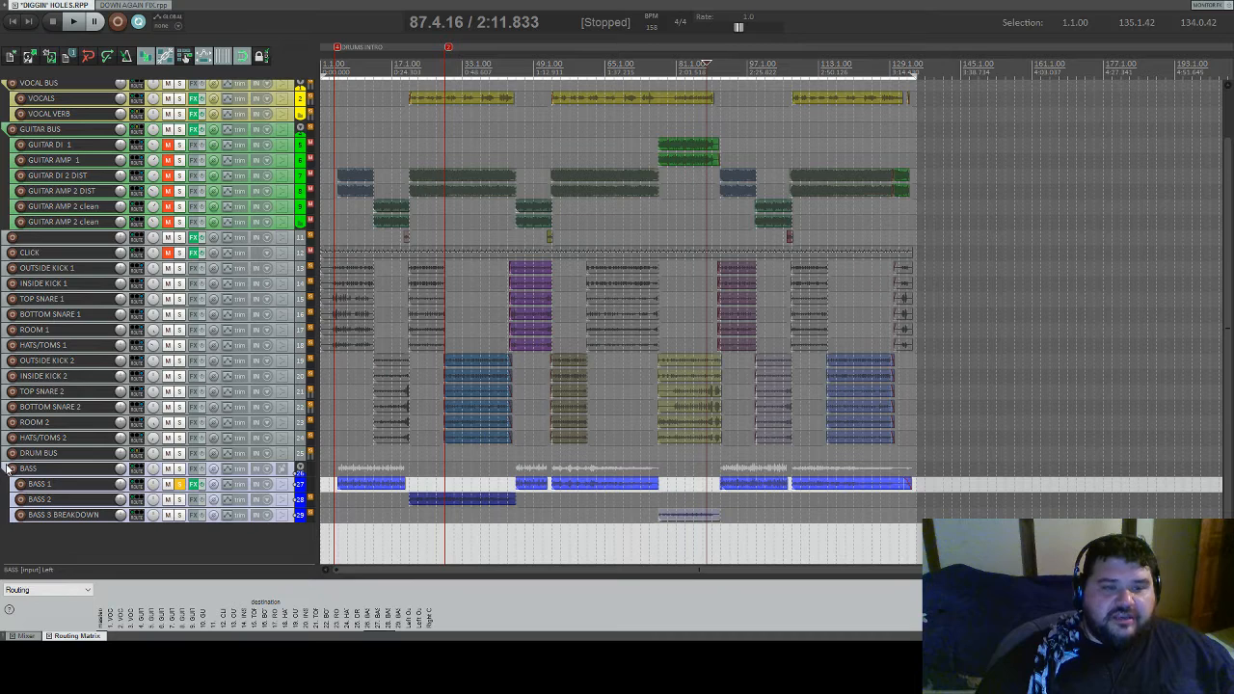
pyautogui.moveTo(7, 468); pyautogui.dragTo(6, 239)
pyautogui.scroll(1, 232, 217)
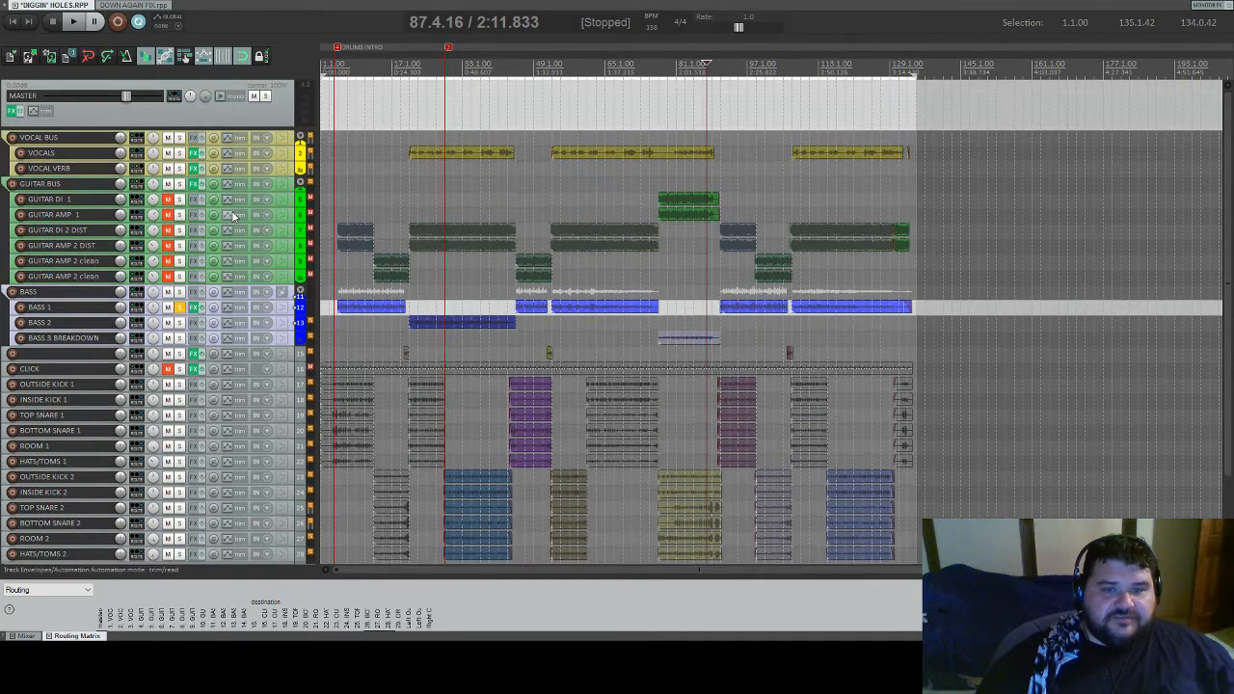
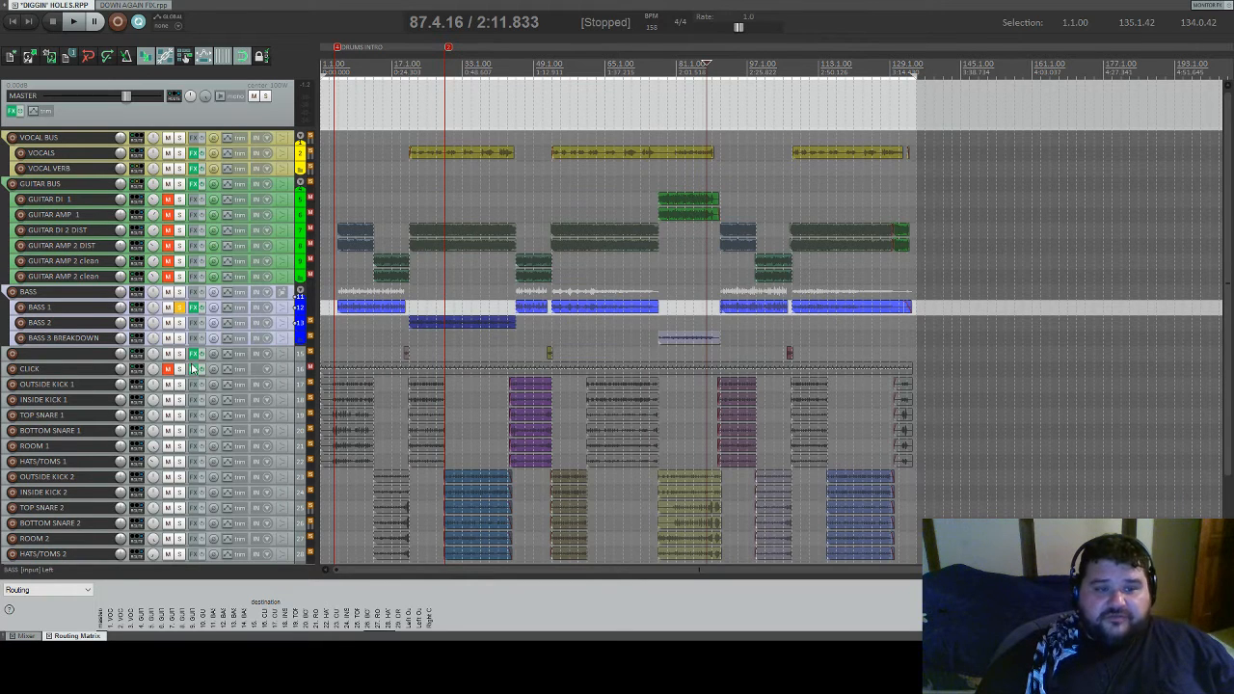
# - Move the DRUM BUS track directly above OUTSIDE KICK 1 and the CLICK track to the top of the track list
pyautogui.scroll(-1, 193, 370)
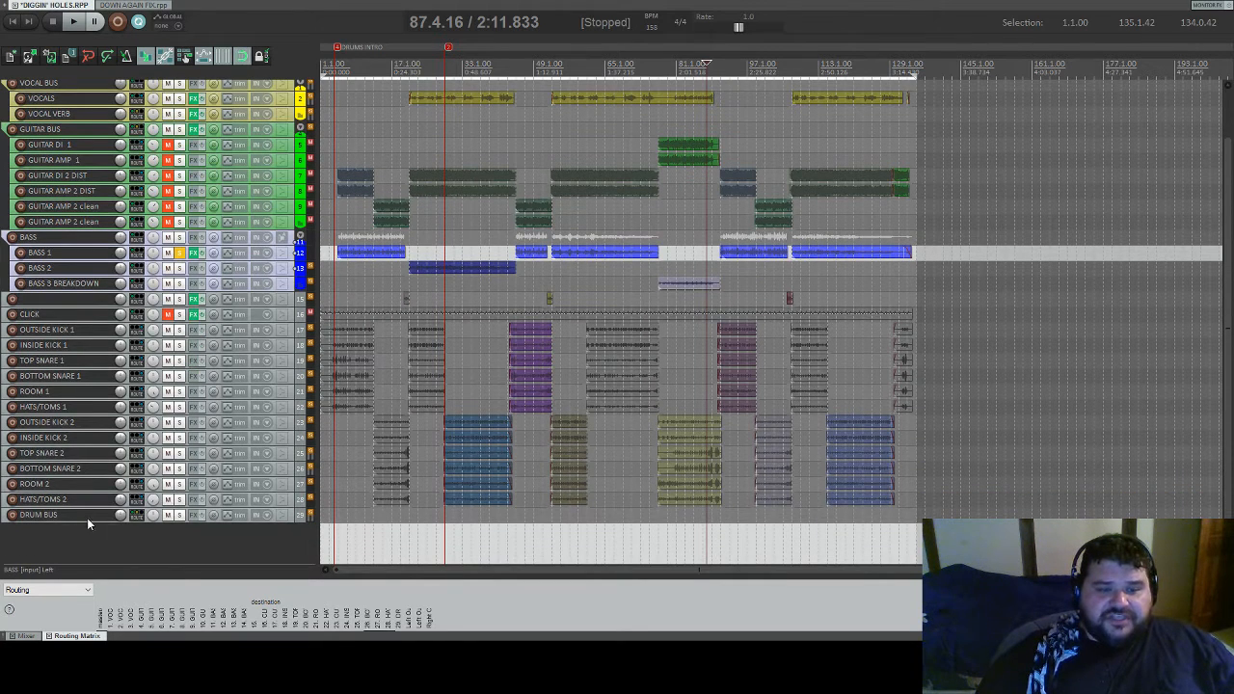
pyautogui.click(287, 514)
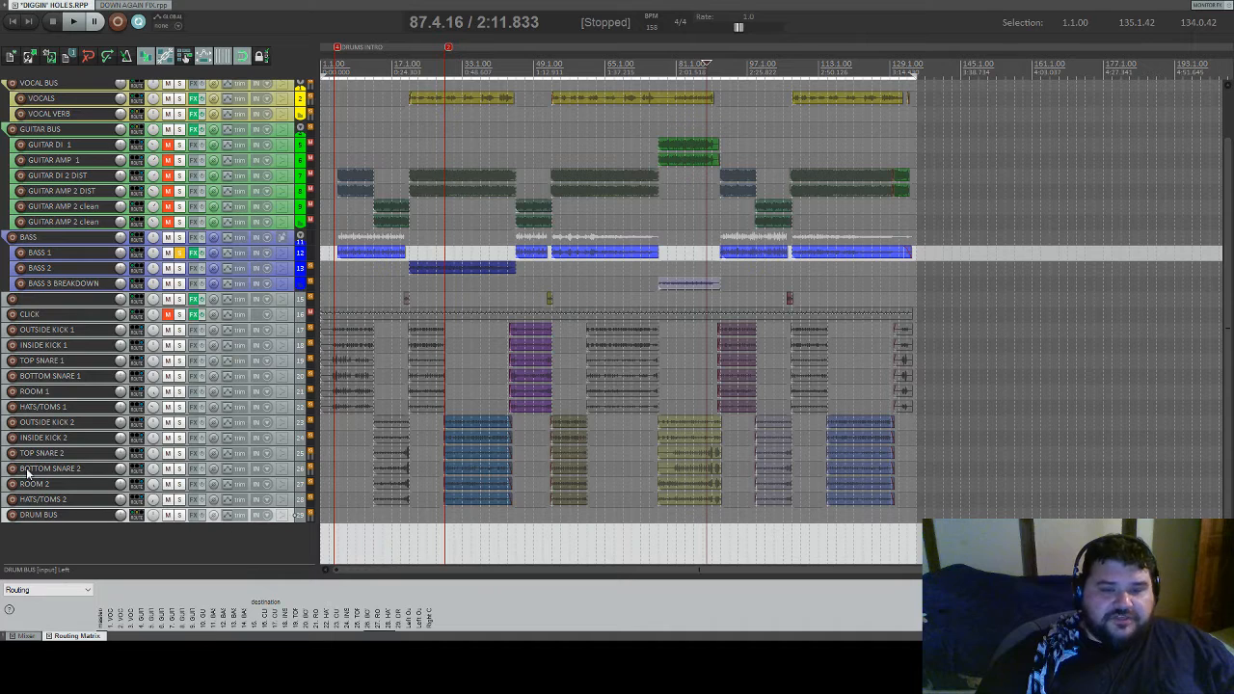
pyautogui.moveTo(5, 520); pyautogui.dragTo(5, 160)
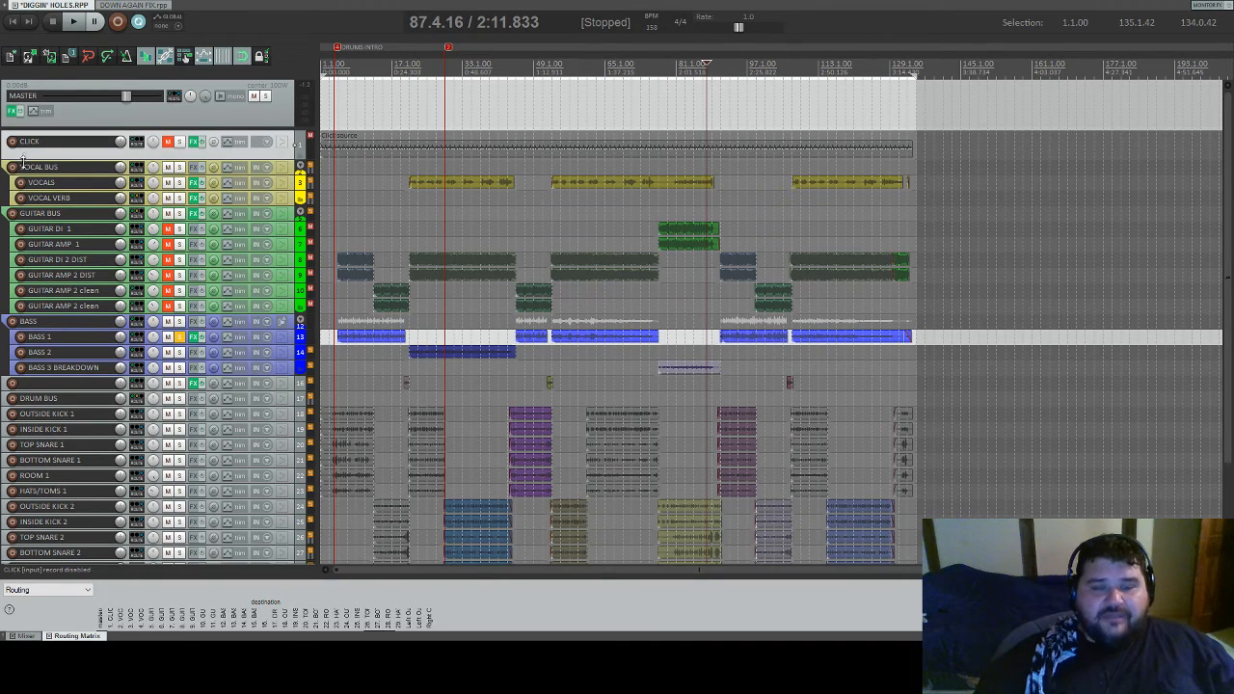
pyautogui.moveTo(24, 161); pyautogui.dragTo(27, 160)
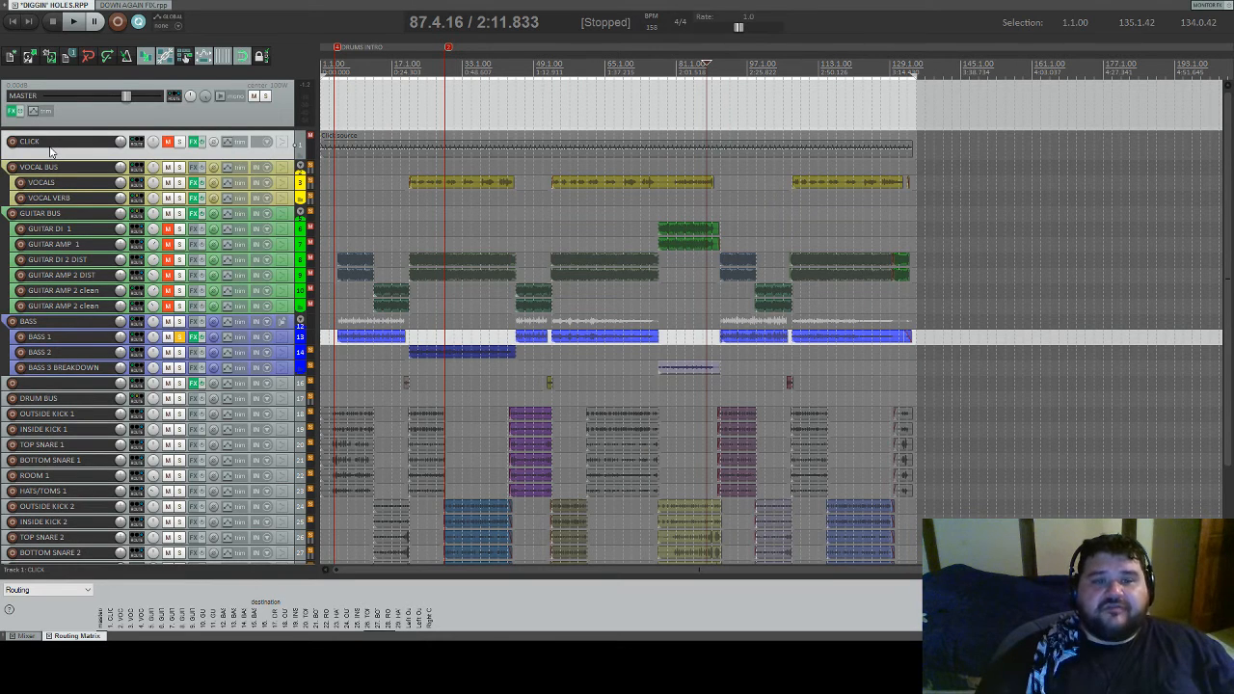
pyautogui.click(168, 143)
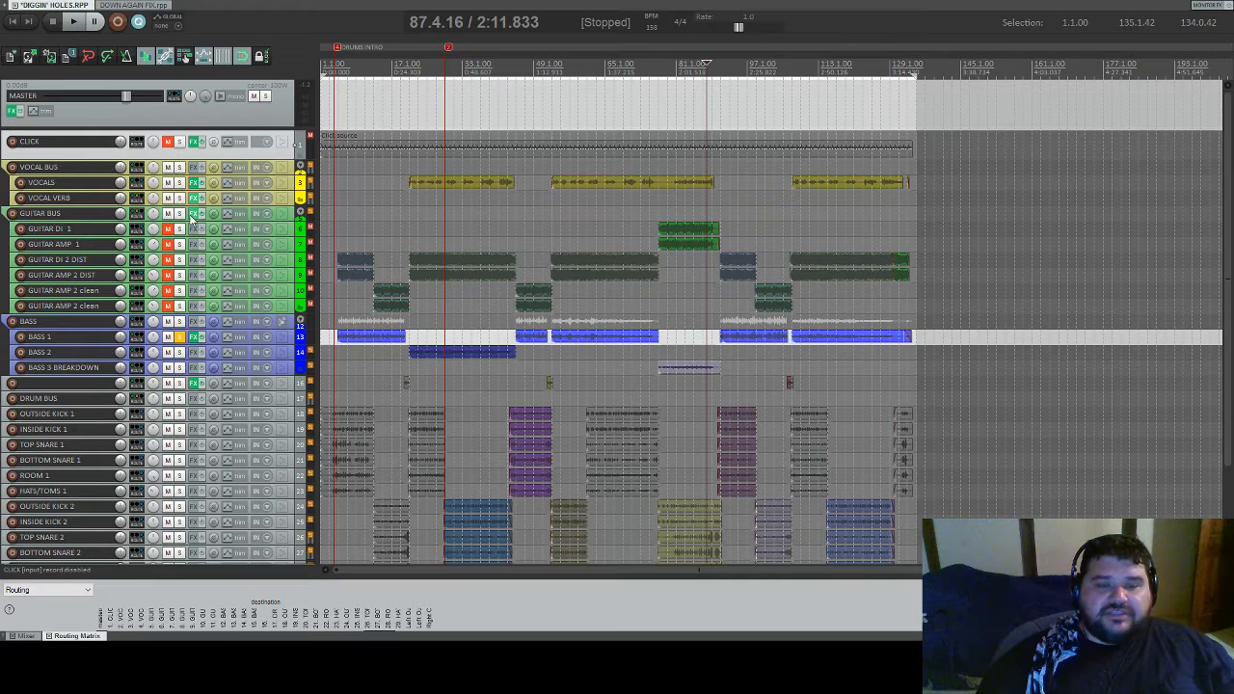
# - Enlarge the unnamed track below BASS 3 BREAKDOWN and open its name for editing
pyautogui.scroll(-3, 192, 220)
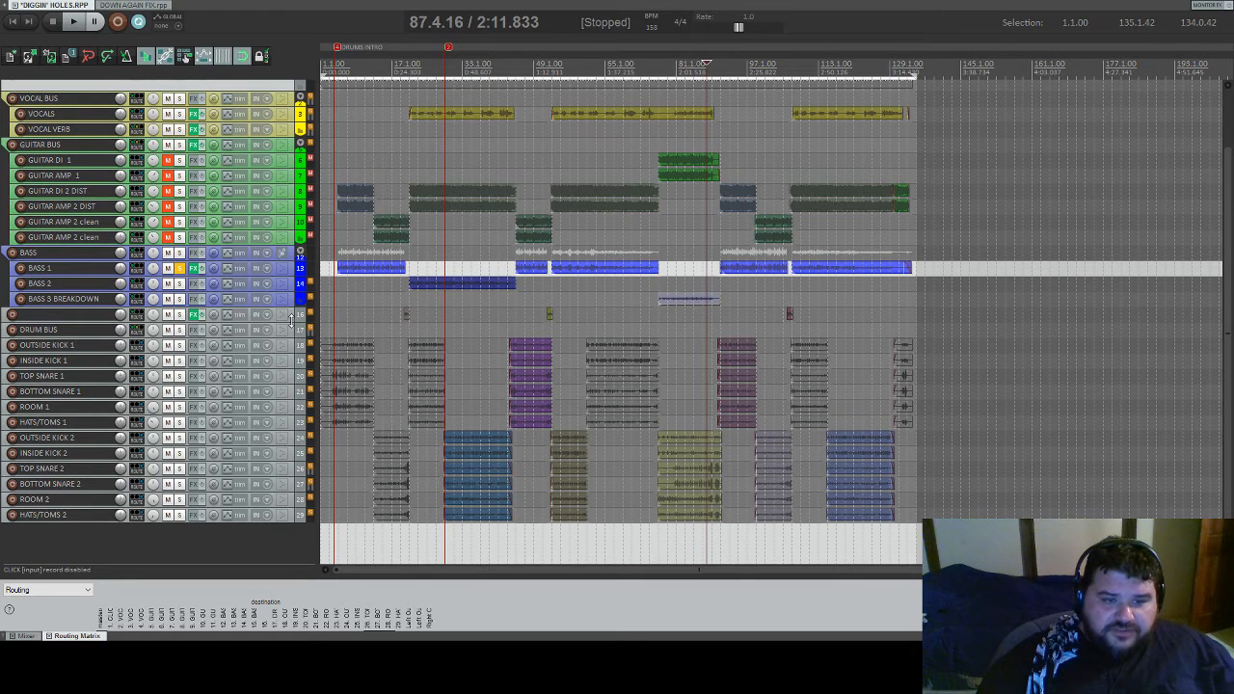
pyautogui.moveTo(291, 321); pyautogui.dragTo(293, 392)
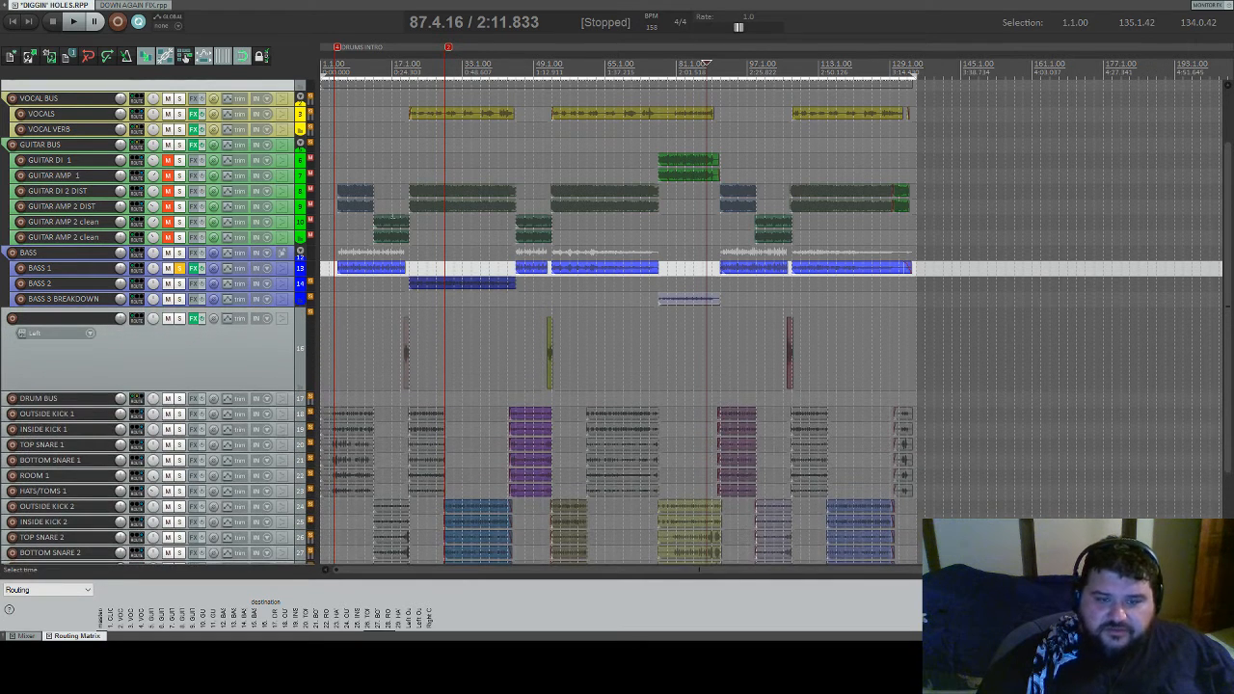
pyautogui.click(12, 316)
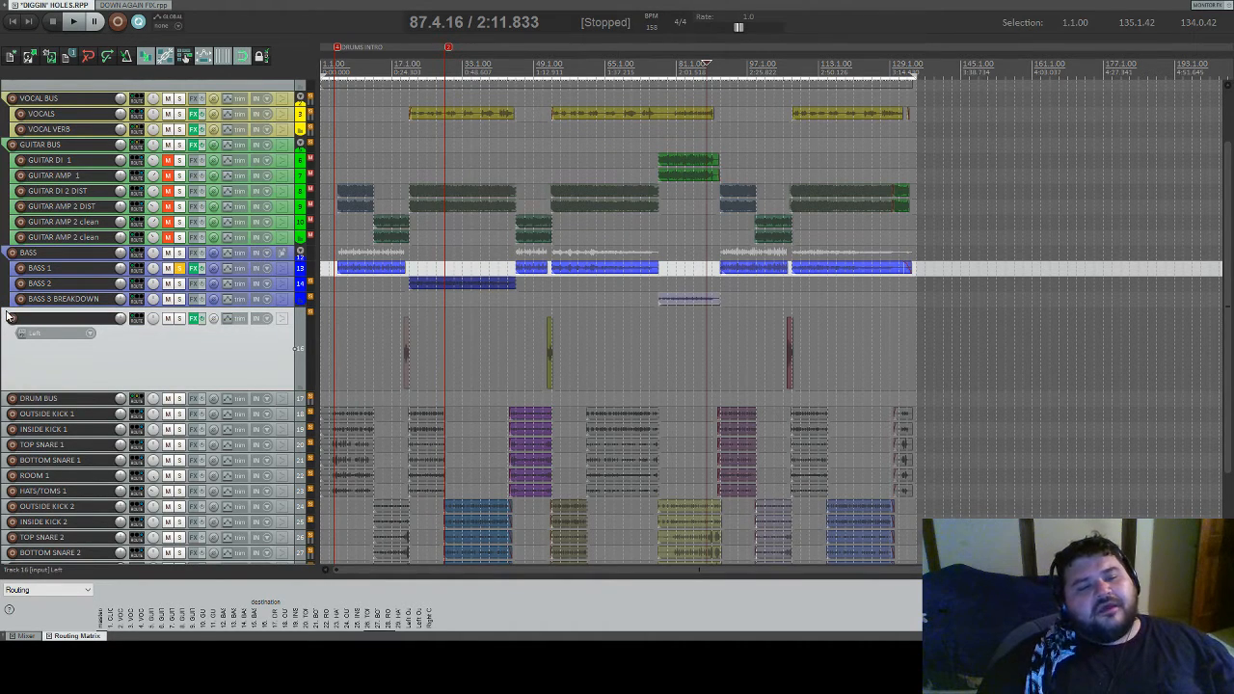
pyautogui.doubleClick(32, 319)
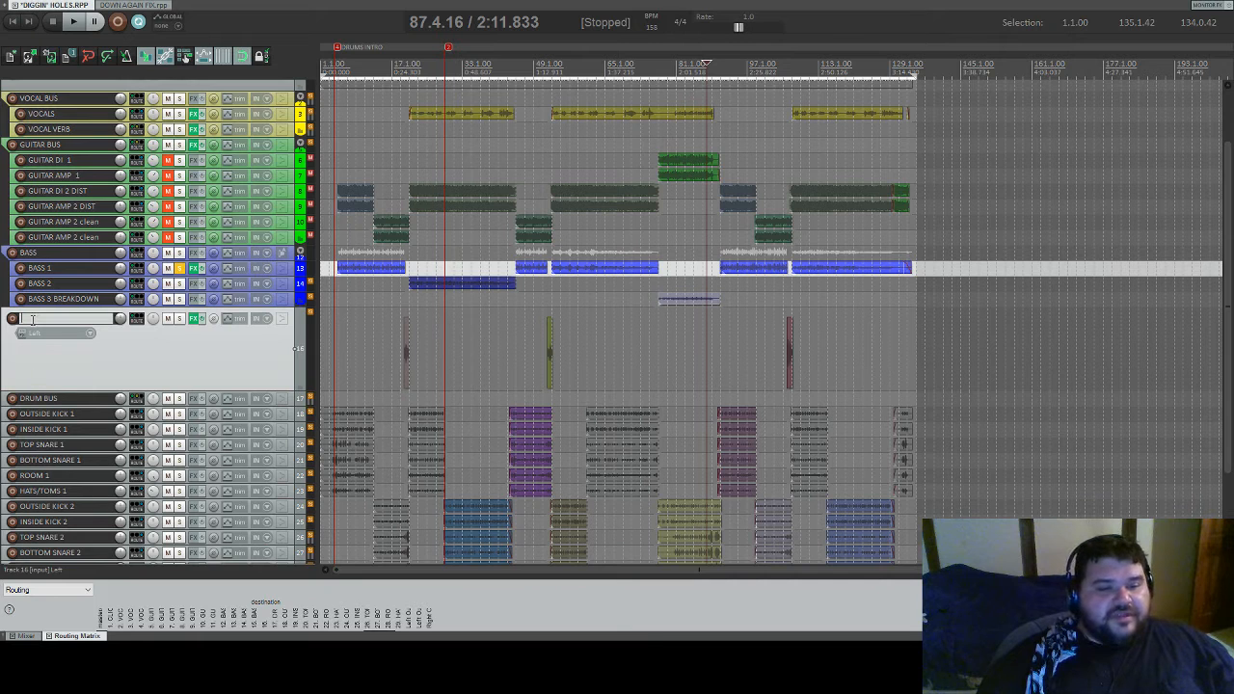
# - Solo the unnamed track, unsolo BASS 1, and play from bar 19 to audition the unnamed track's first clip
pyautogui.click(406, 89)
pyautogui.scroll(3, 406, 89)
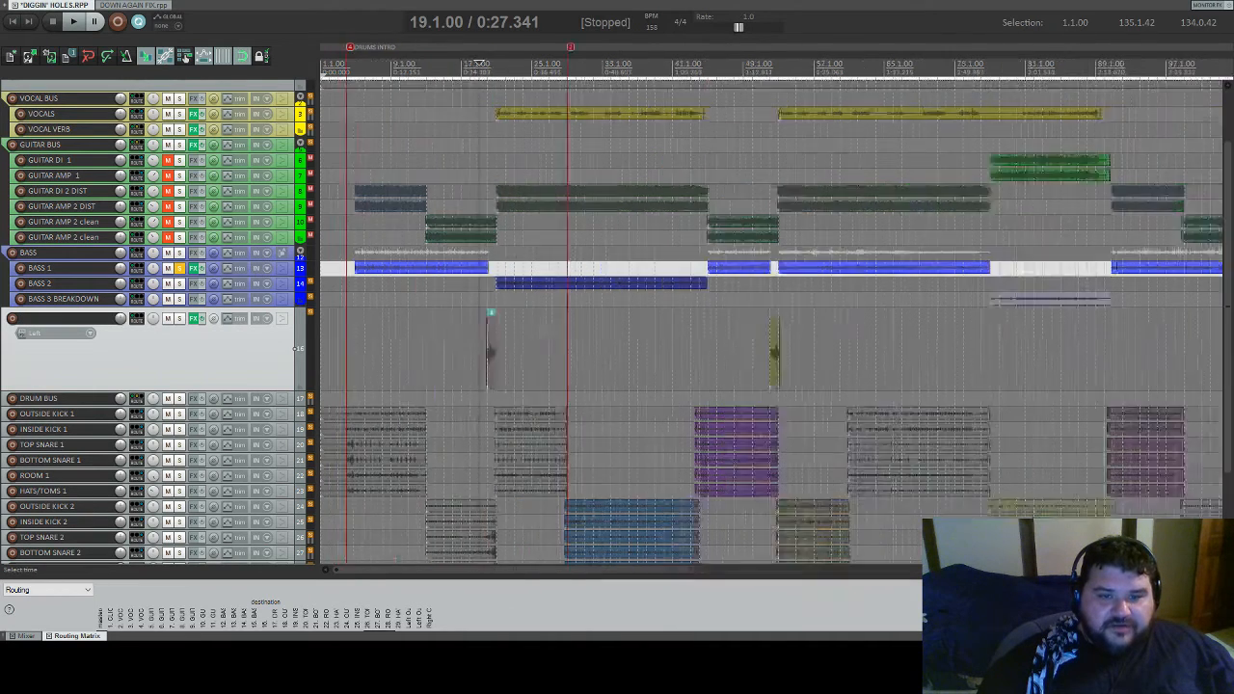
pyautogui.scroll(2, 406, 89)
pyautogui.click(183, 324)
pyautogui.press('space')
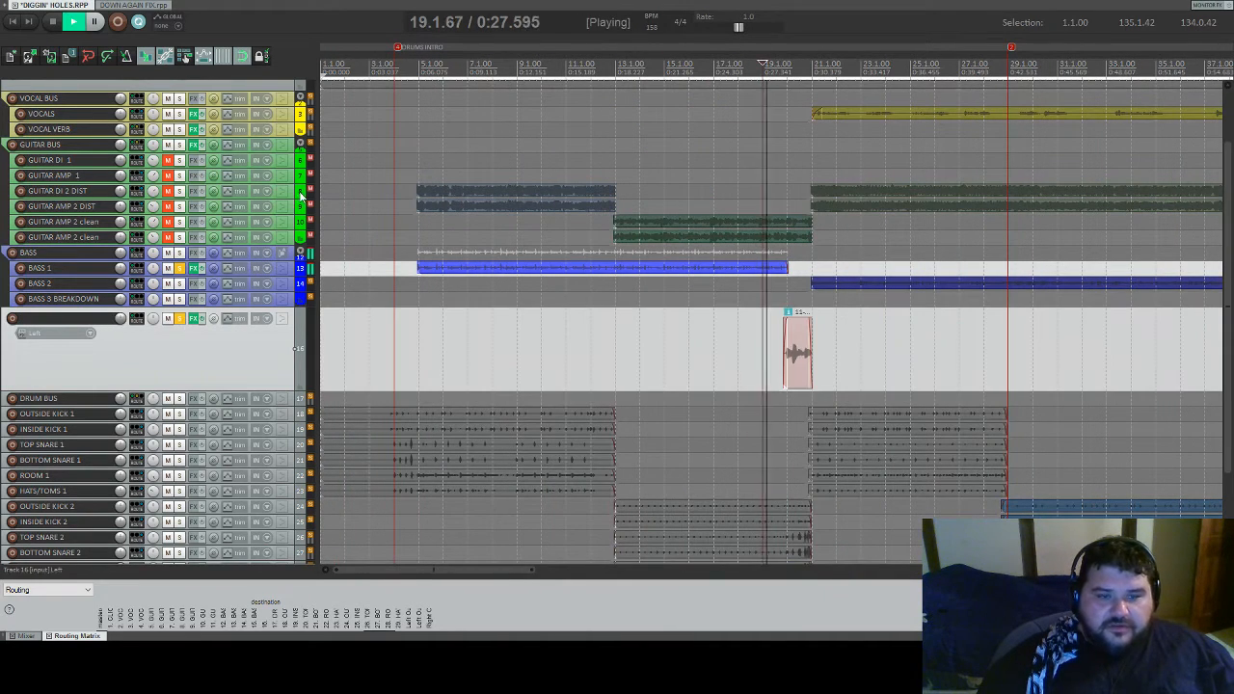
pyautogui.click(181, 269)
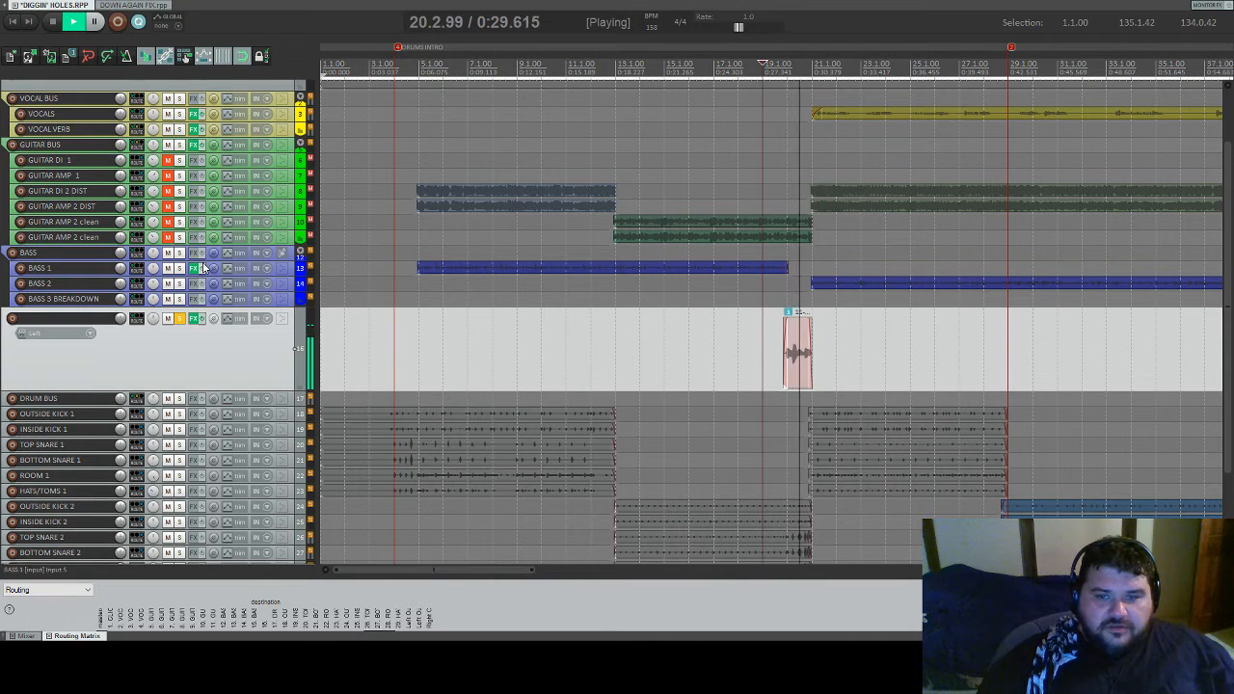
pyautogui.press('space')
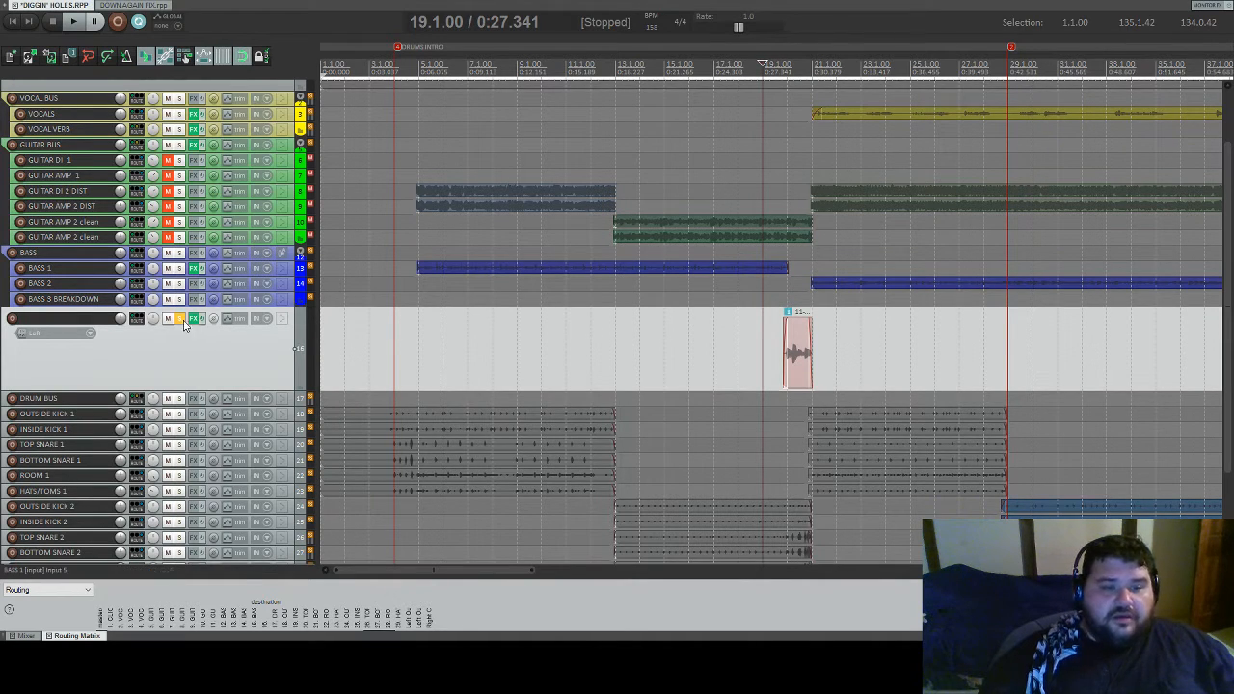
# - Name the unnamed track below BASS 3 BREAKDOWN as BASS SNIPS
pyautogui.doubleClick(79, 324)
pyautogui.write('BASS S')
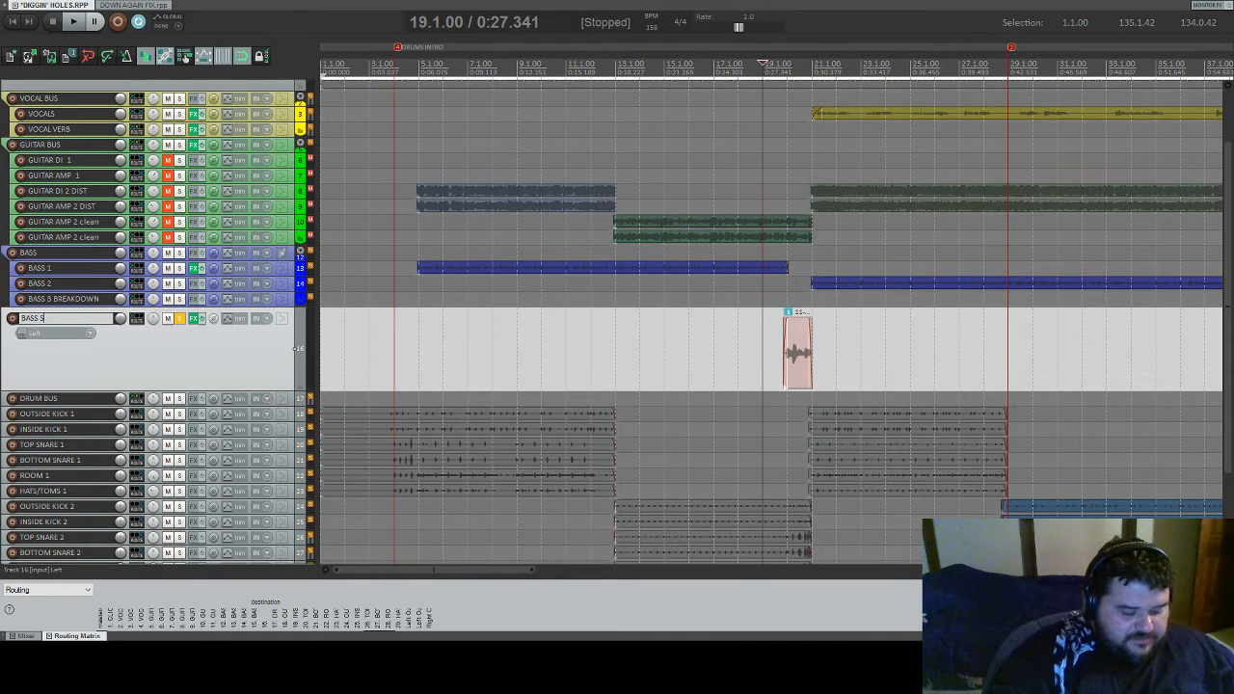
pyautogui.write('NIPS')
pyautogui.press('Return')
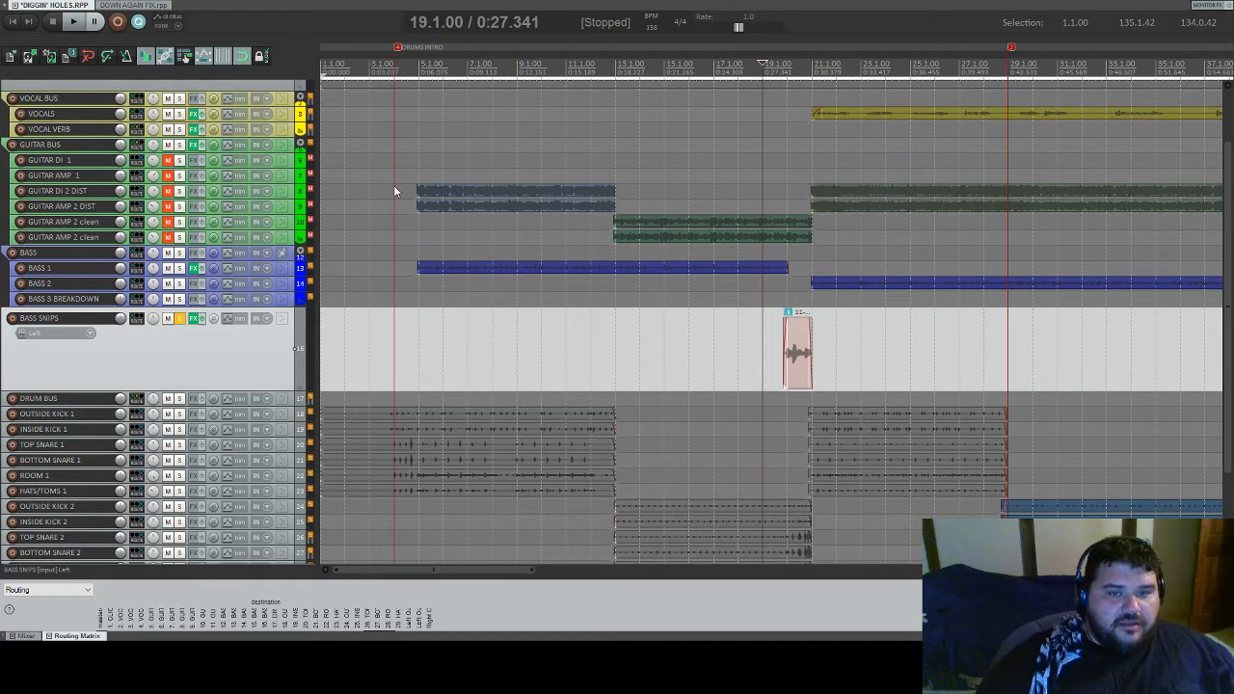
# - Color the BASS SNIPS track blue and nest it inside the BASS folder at a reduced track height
pyautogui.click(73, 335)
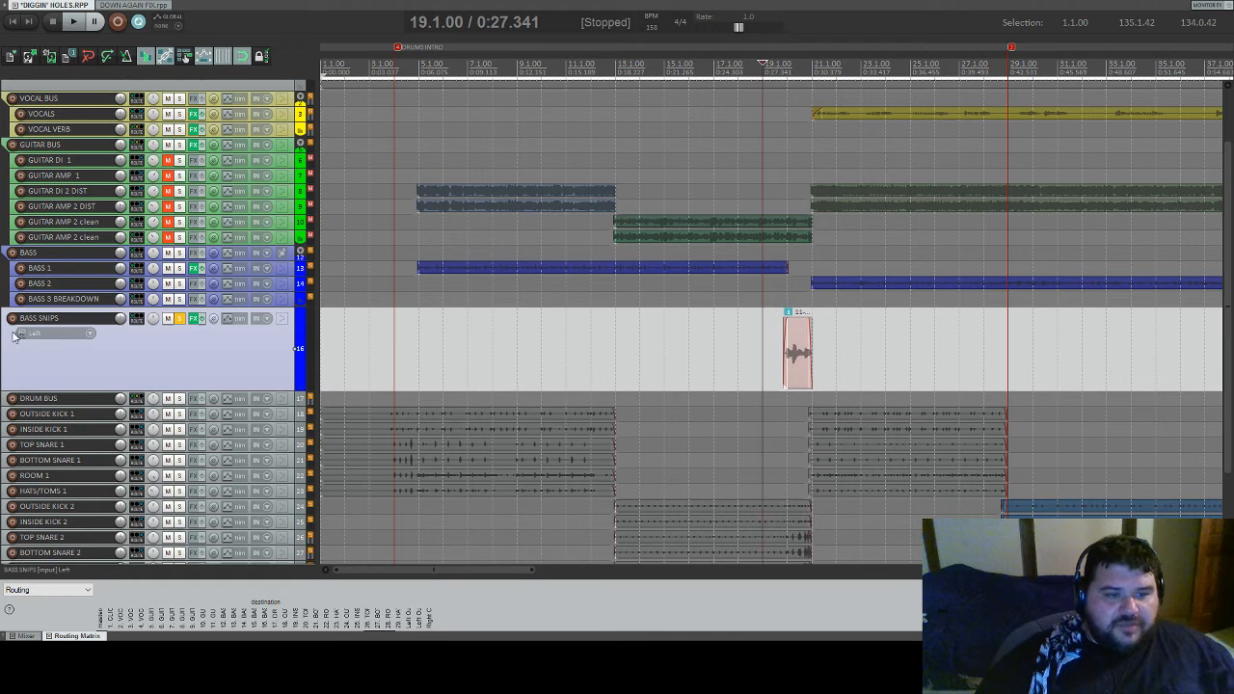
pyautogui.moveTo(8, 312); pyautogui.dragTo(20, 308)
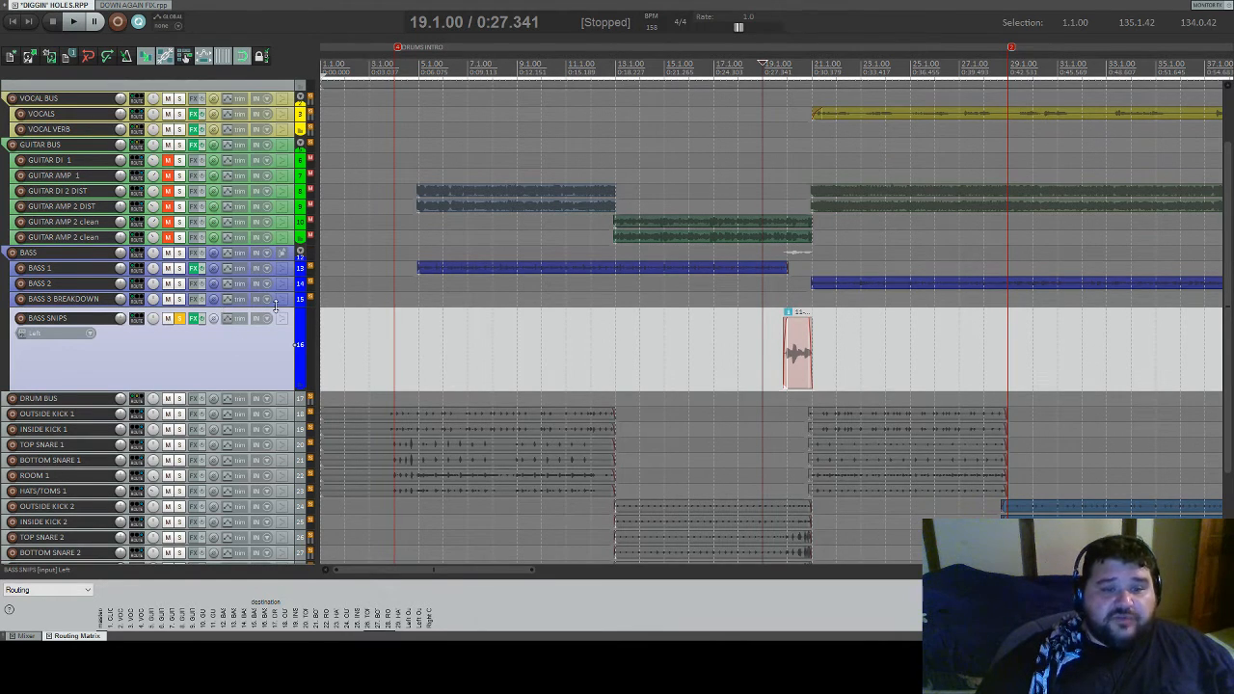
pyautogui.moveTo(265, 389); pyautogui.dragTo(266, 333)
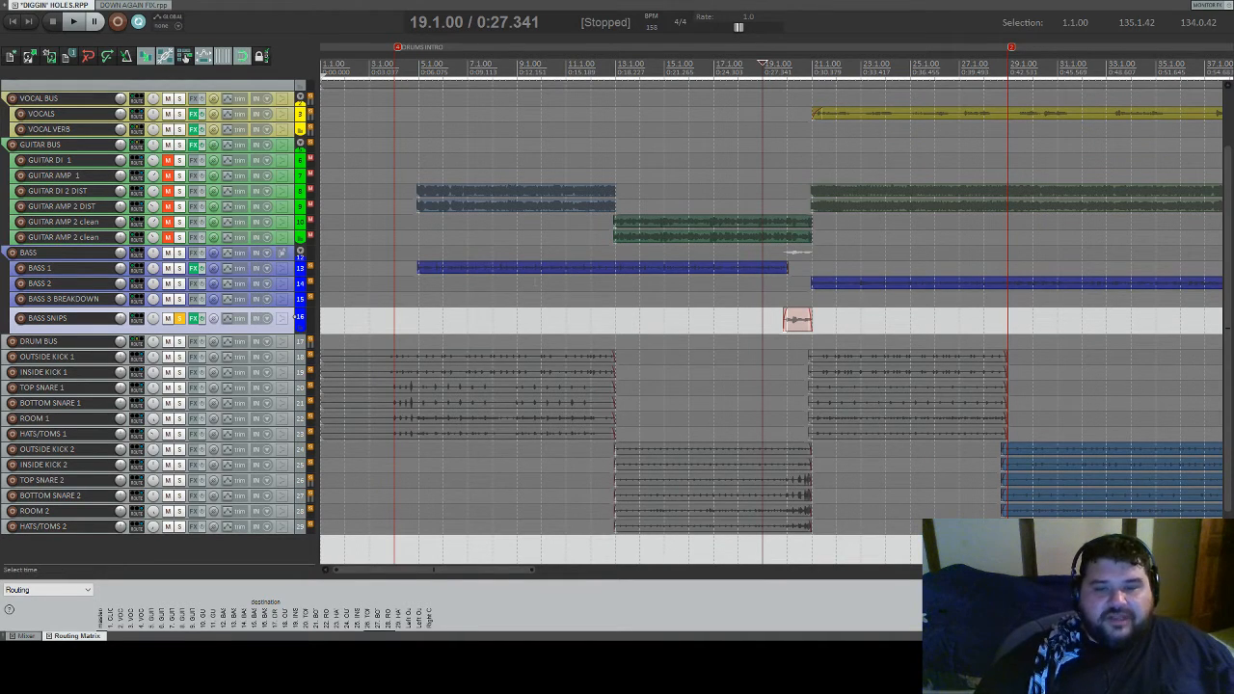
pyautogui.scroll(-5, 535, 283)
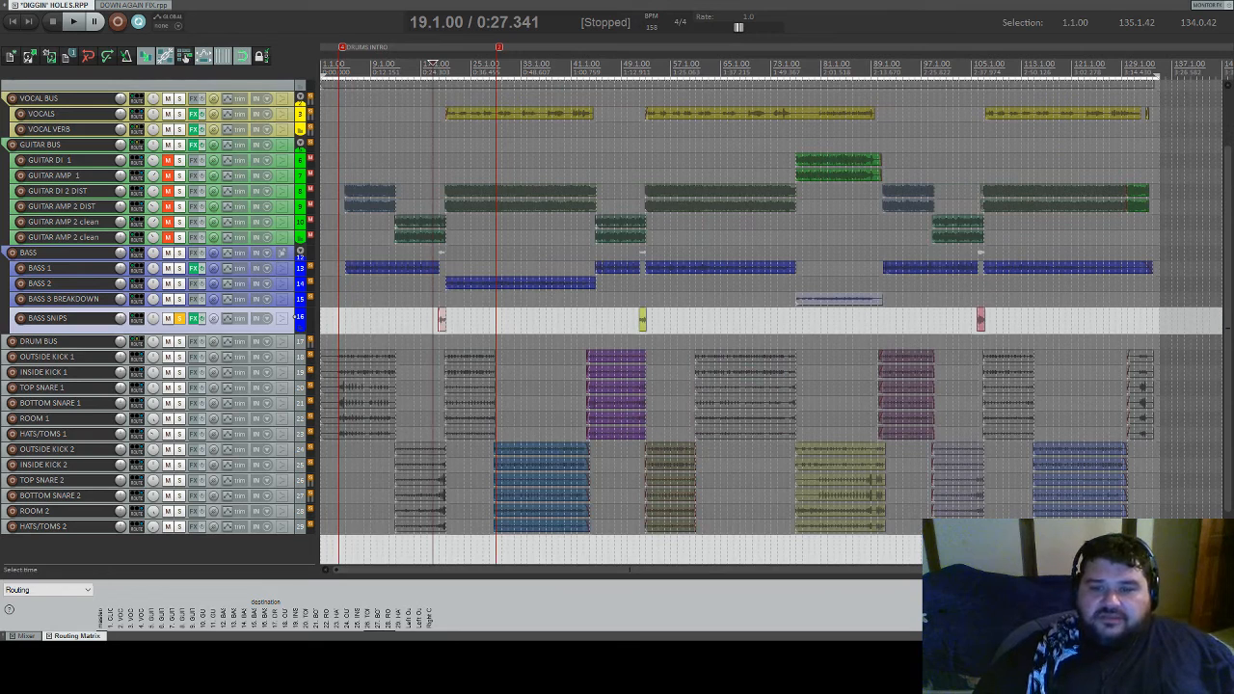
# - Take the BASS SNIPS track out of the BASS folder, nest it back in and collapse its height
pyautogui.moveTo(15, 330); pyautogui.dragTo(15, 369)
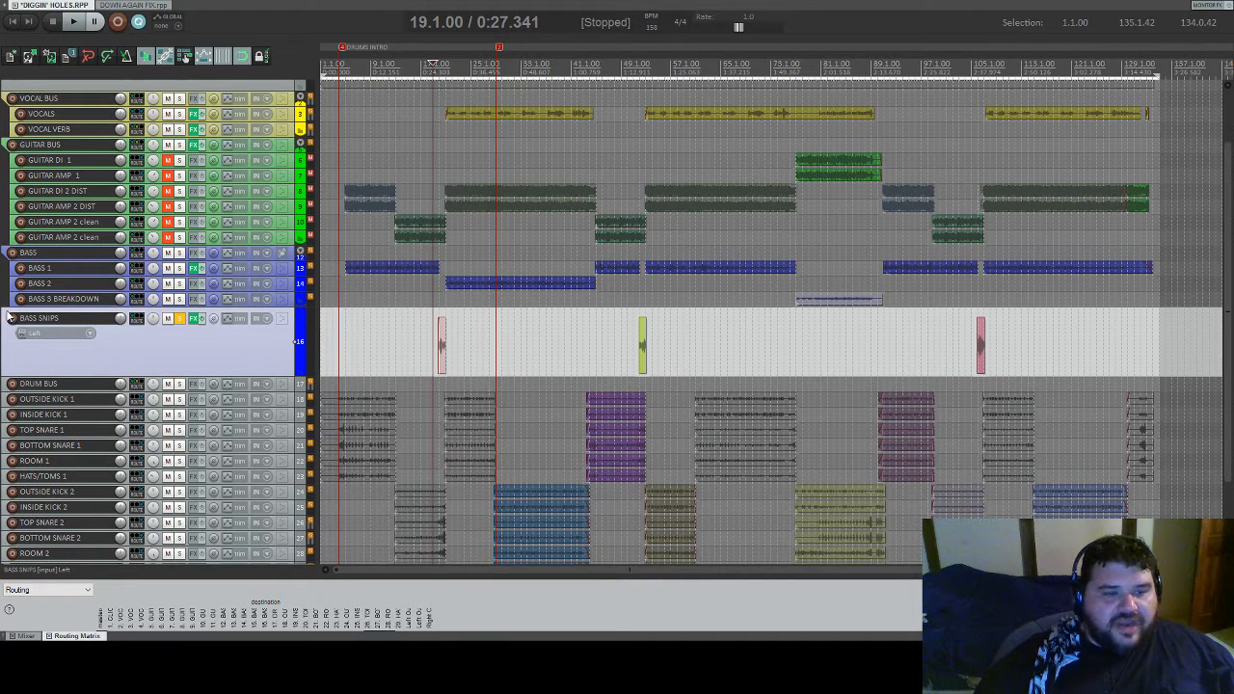
pyautogui.moveTo(8, 315); pyautogui.dragTo(8, 318)
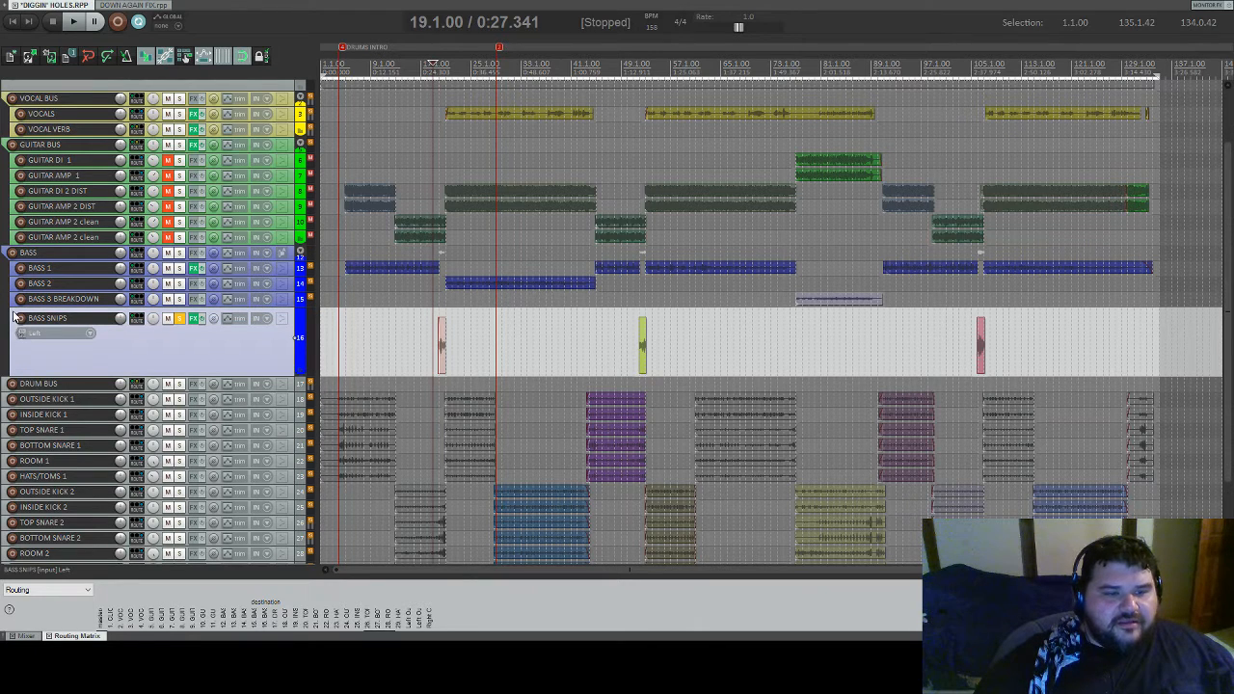
pyautogui.doubleClick(13, 314)
pyautogui.moveTo(13, 316); pyautogui.dragTo(3, 383)
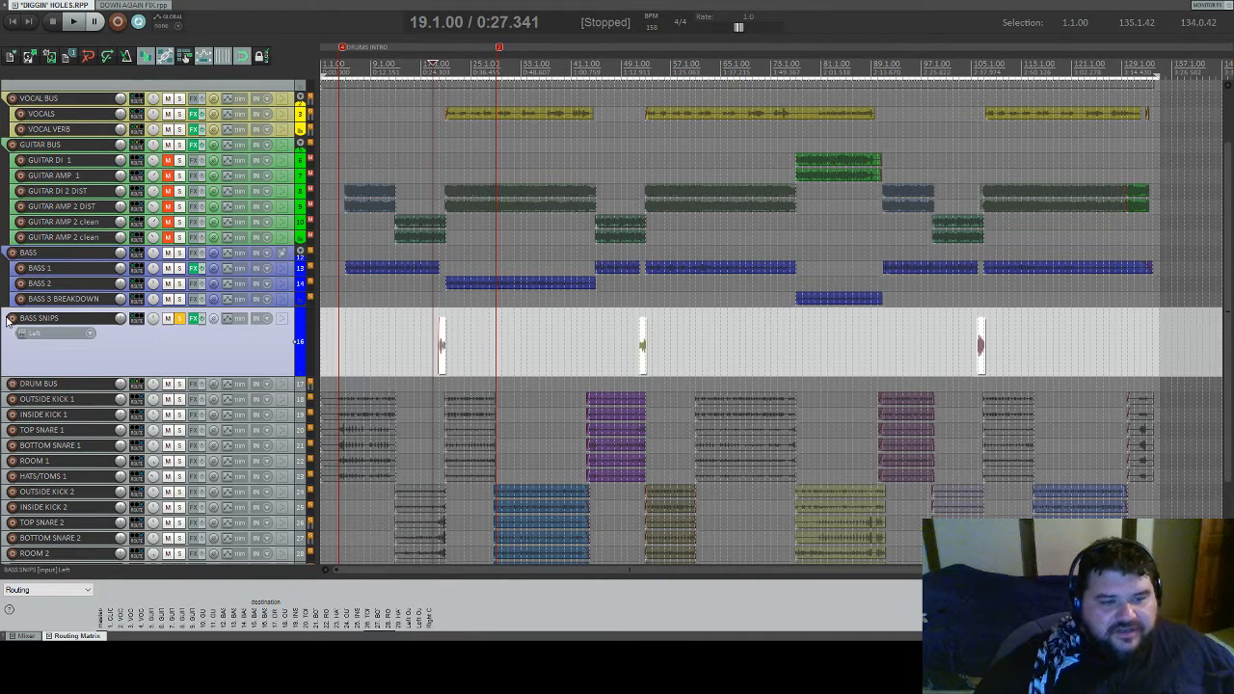
pyautogui.moveTo(8, 316); pyautogui.dragTo(31, 372)
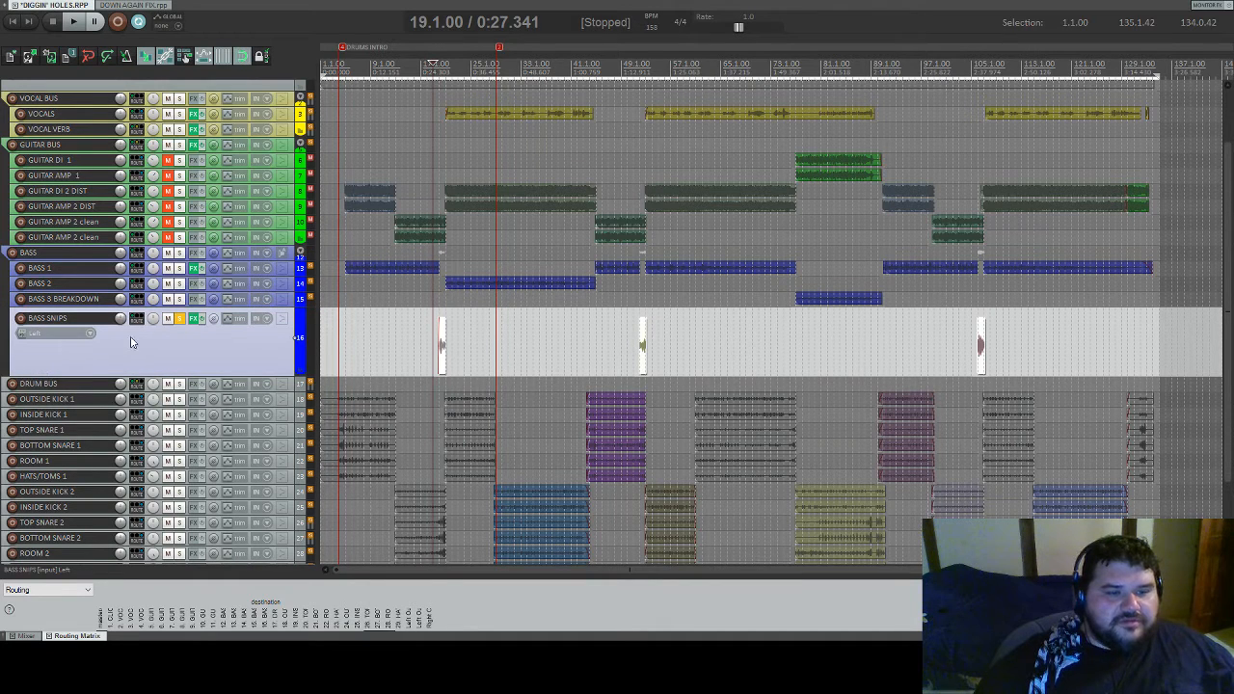
pyautogui.moveTo(142, 375); pyautogui.dragTo(144, 320)
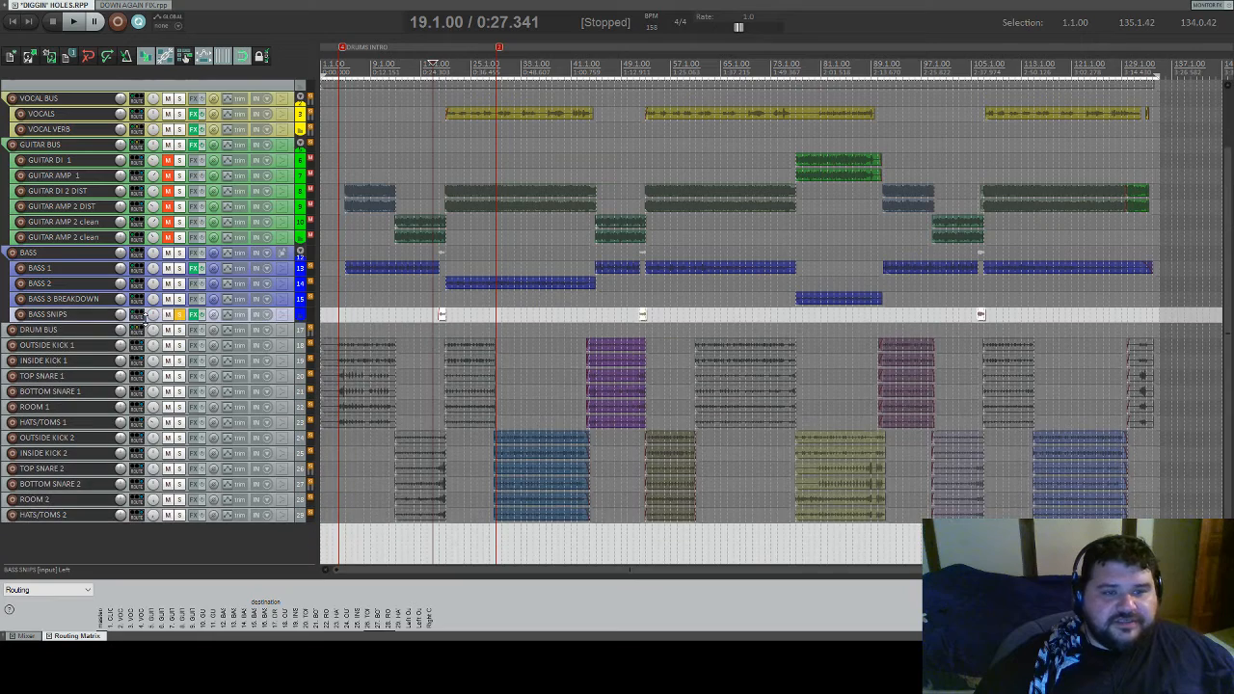
# - Unmute all the guitar tracks from GUITAR DI 1 through the last GUITAR AMP 2 clean
pyautogui.scroll(3, 193, 234)
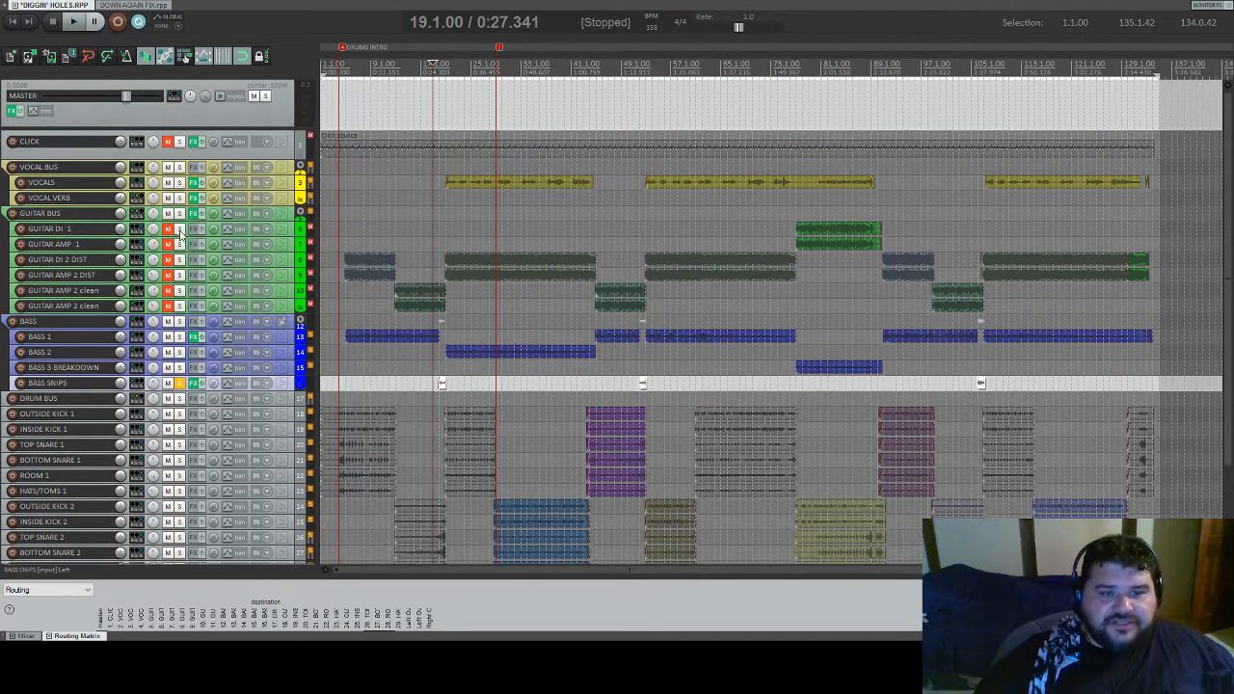
pyautogui.click(292, 220)
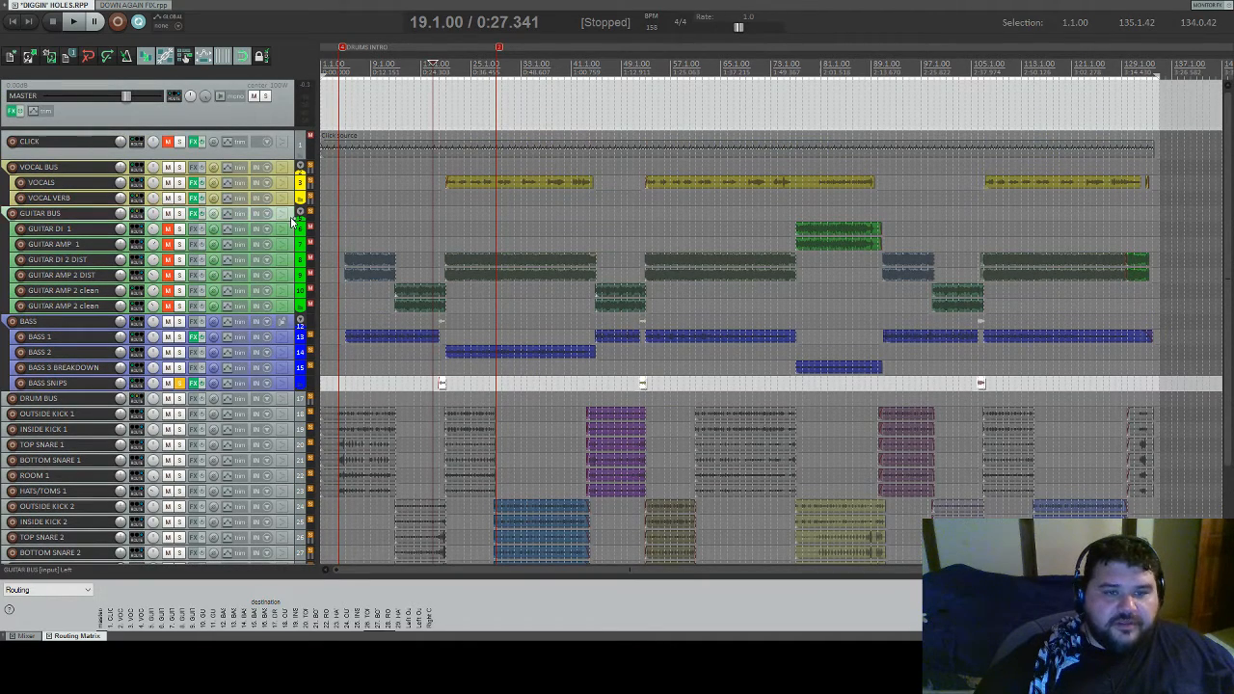
pyautogui.keyDown('shift'); pyautogui.click(294, 311); pyautogui.keyUp('shift')
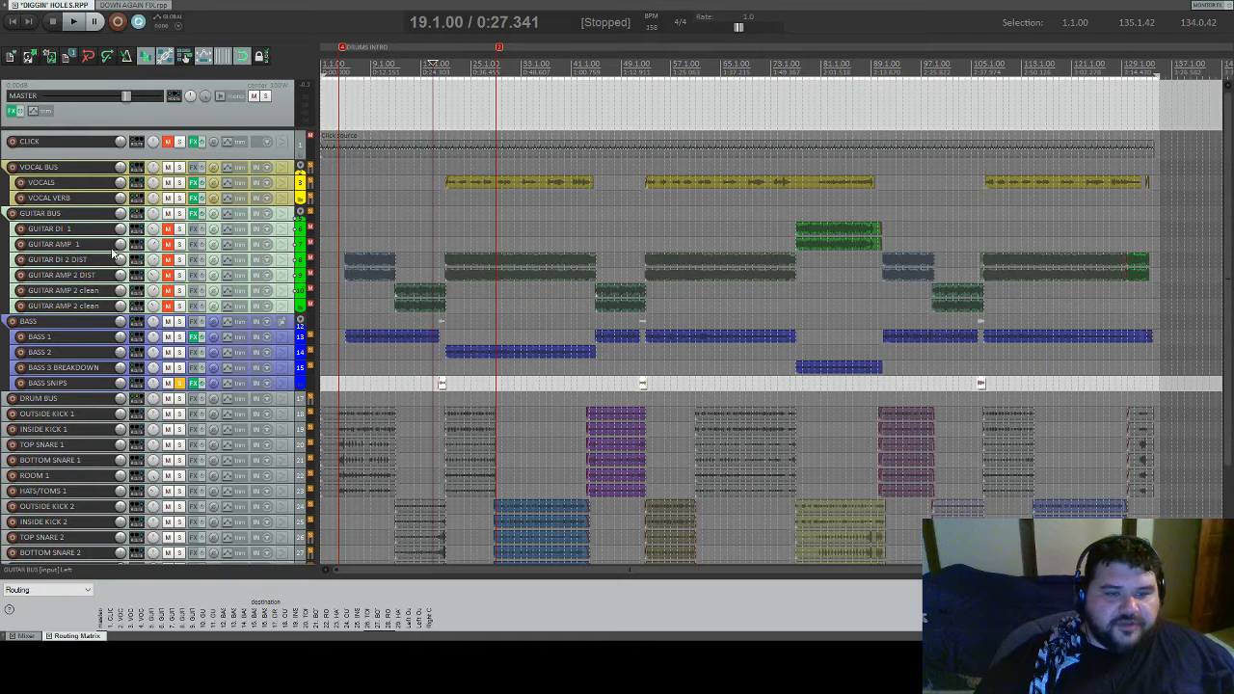
pyautogui.click(168, 229)
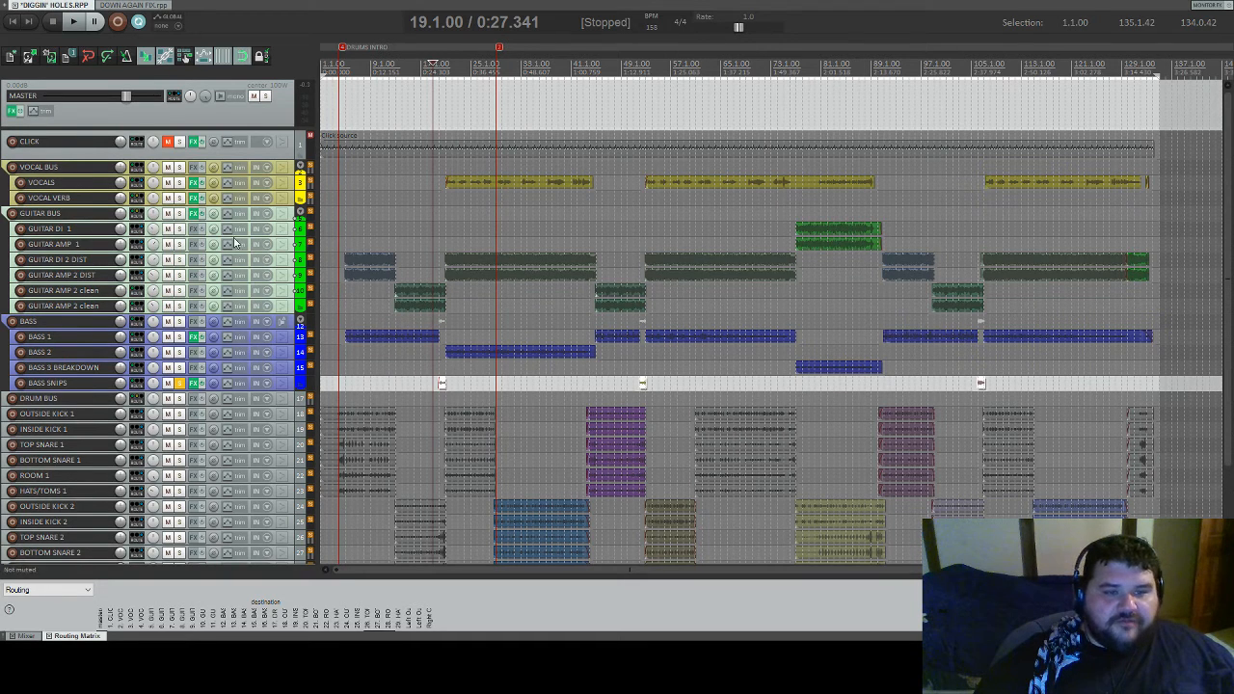
pyautogui.click(294, 220)
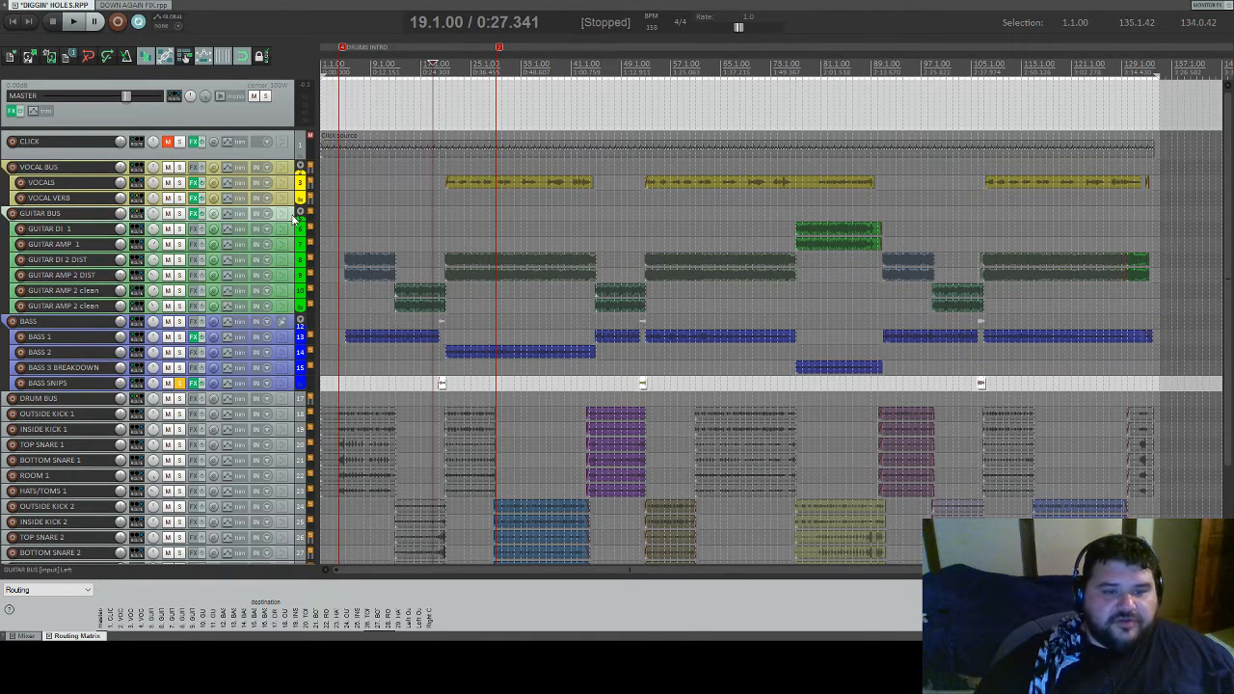
# - Enlarge the height of the DRUM BUS track below BASS SNIPS
pyautogui.scroll(-1, 294, 236)
pyautogui.scroll(-1, 267, 321)
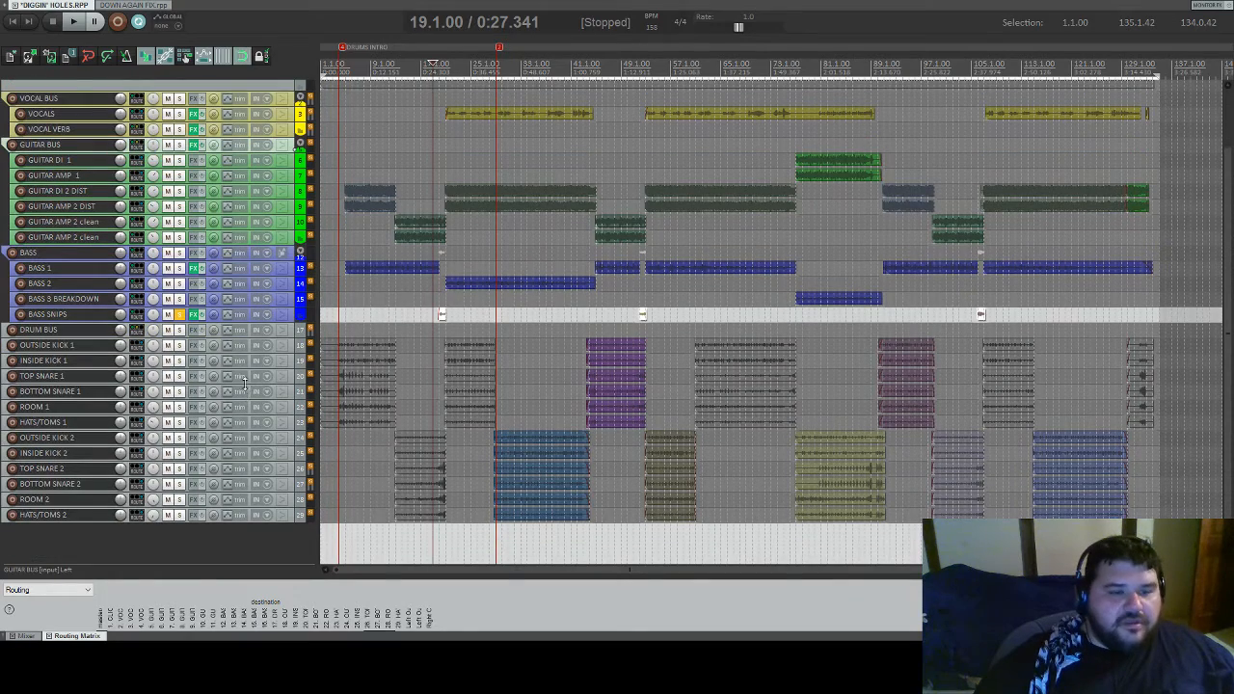
pyautogui.click(295, 333)
pyautogui.moveTo(289, 336); pyautogui.dragTo(292, 388)
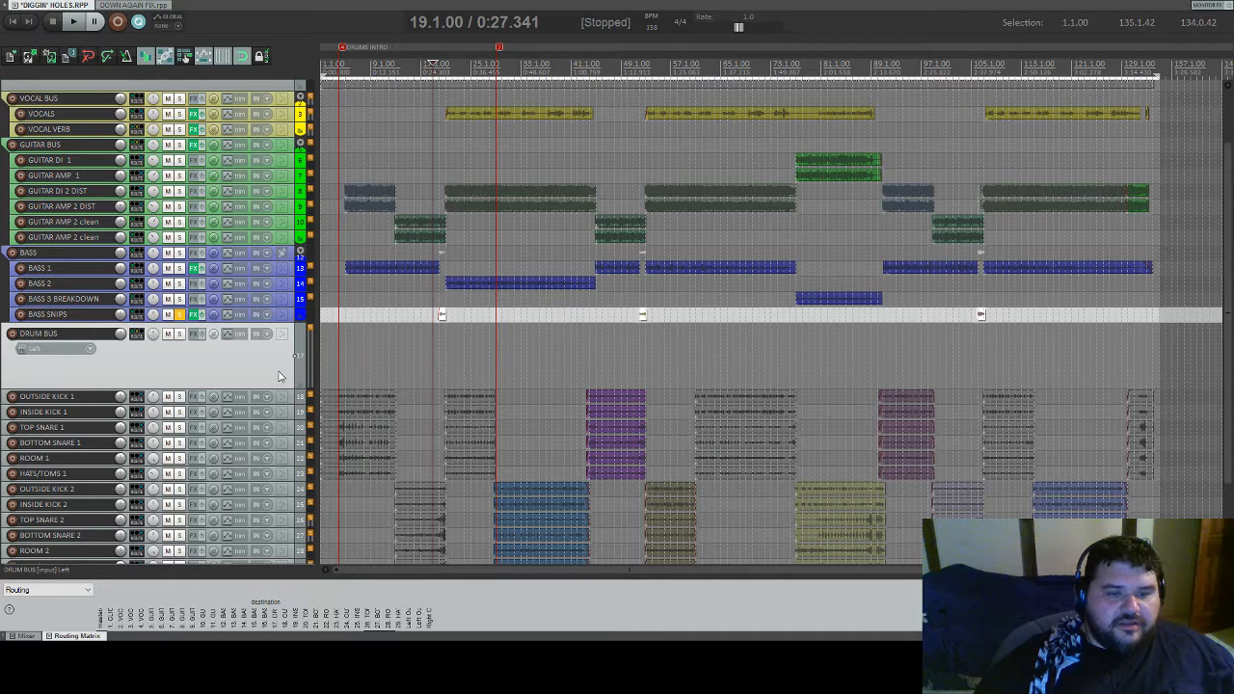
pyautogui.scroll(-1, 280, 377)
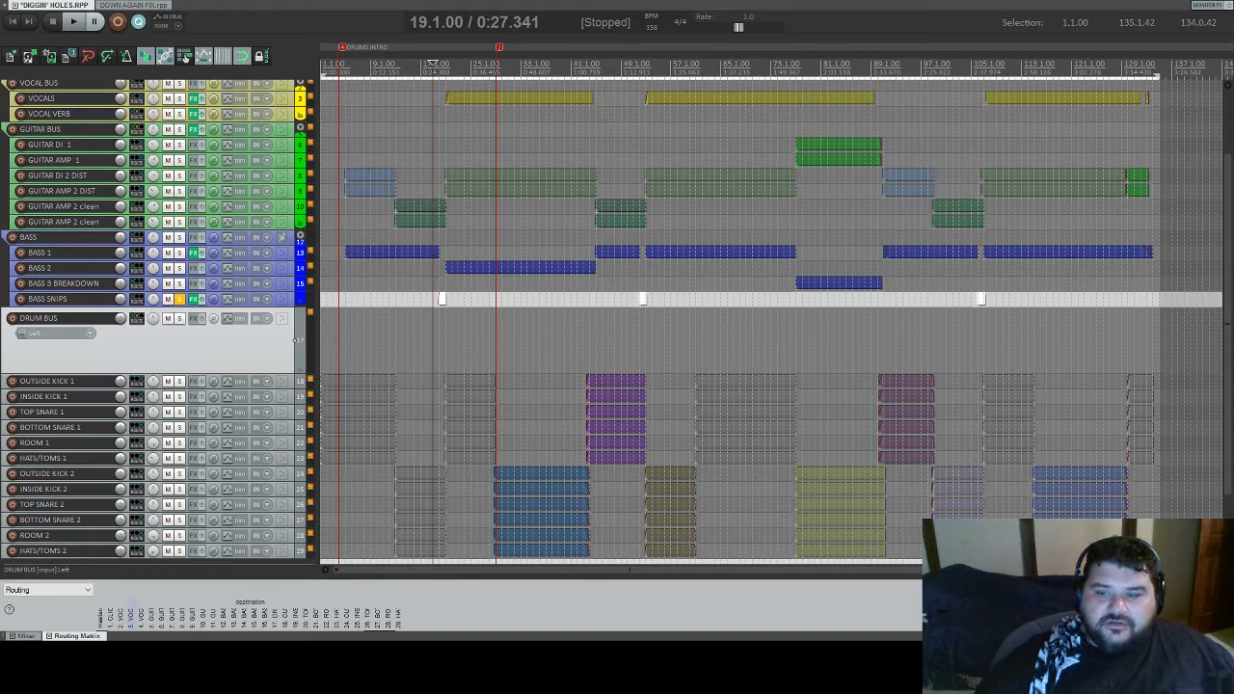
pyautogui.scroll(-2, 277, 357)
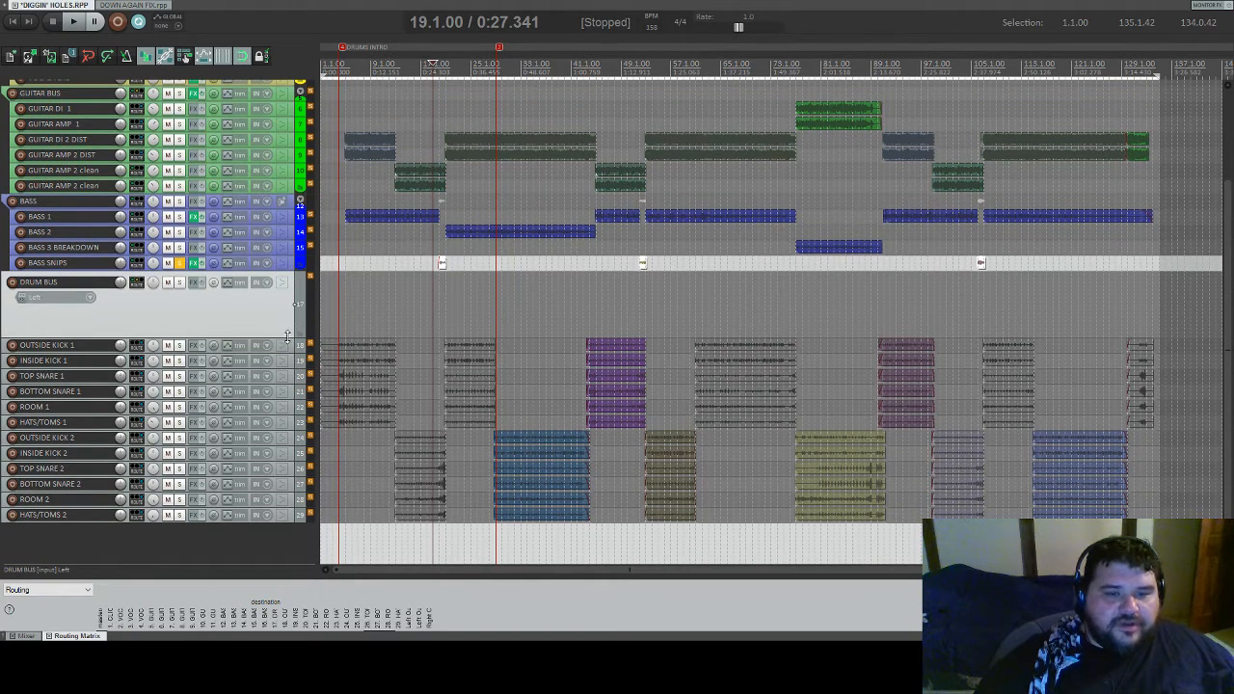
# - Enlarge the HATS/TOMS 1 track and select the drum tracks from OUTSIDE KICK 1 through HATS/TOMS 2
pyautogui.keyDown('shift'); pyautogui.click(293, 518); pyautogui.keyUp('shift')
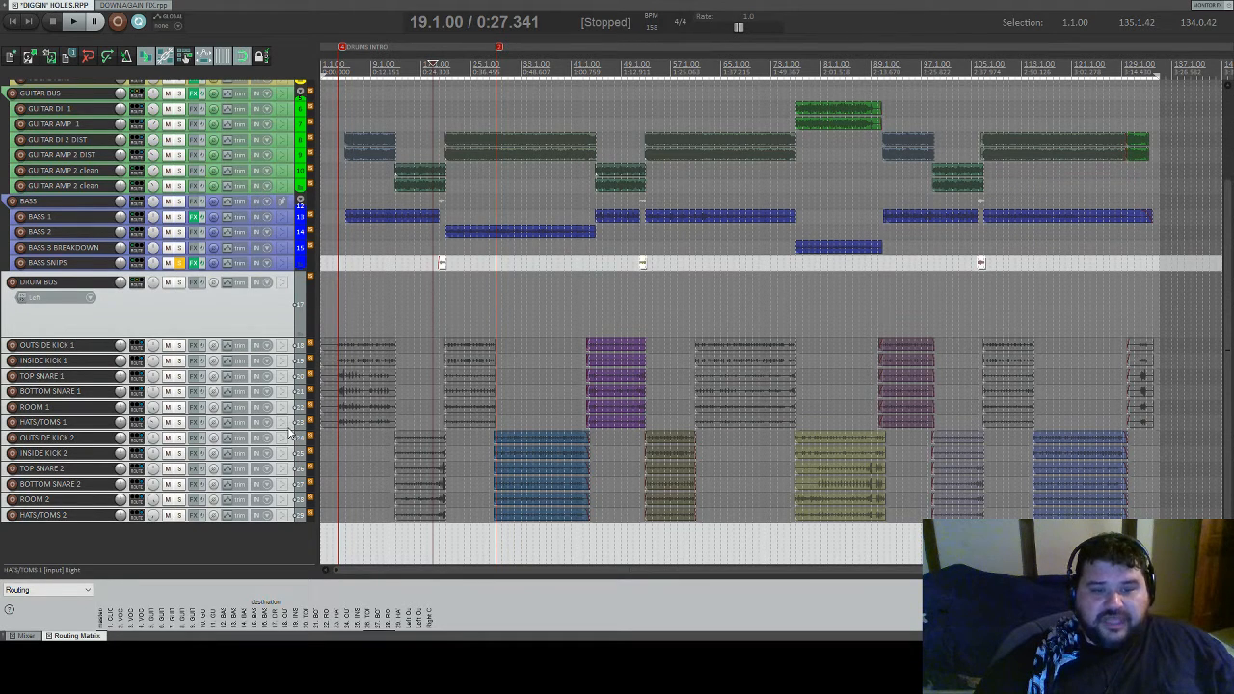
pyautogui.moveTo(289, 429); pyautogui.dragTo(289, 488)
pyautogui.scroll(-2, 270, 471)
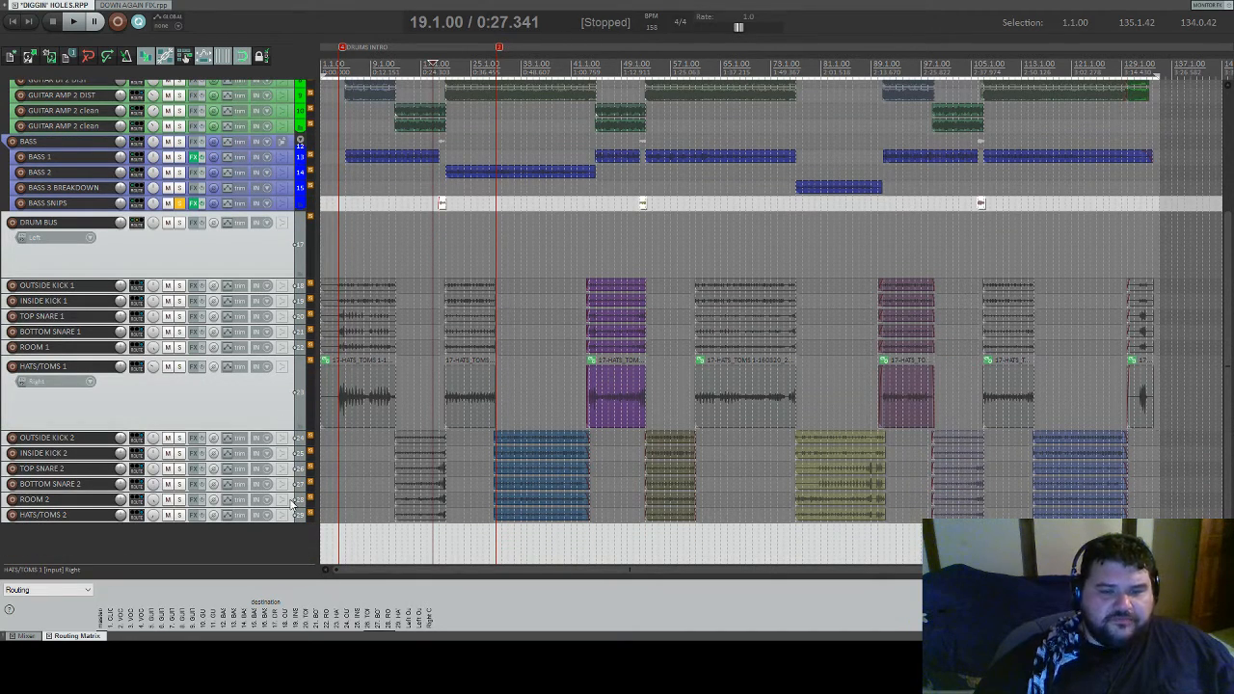
pyautogui.click(276, 424)
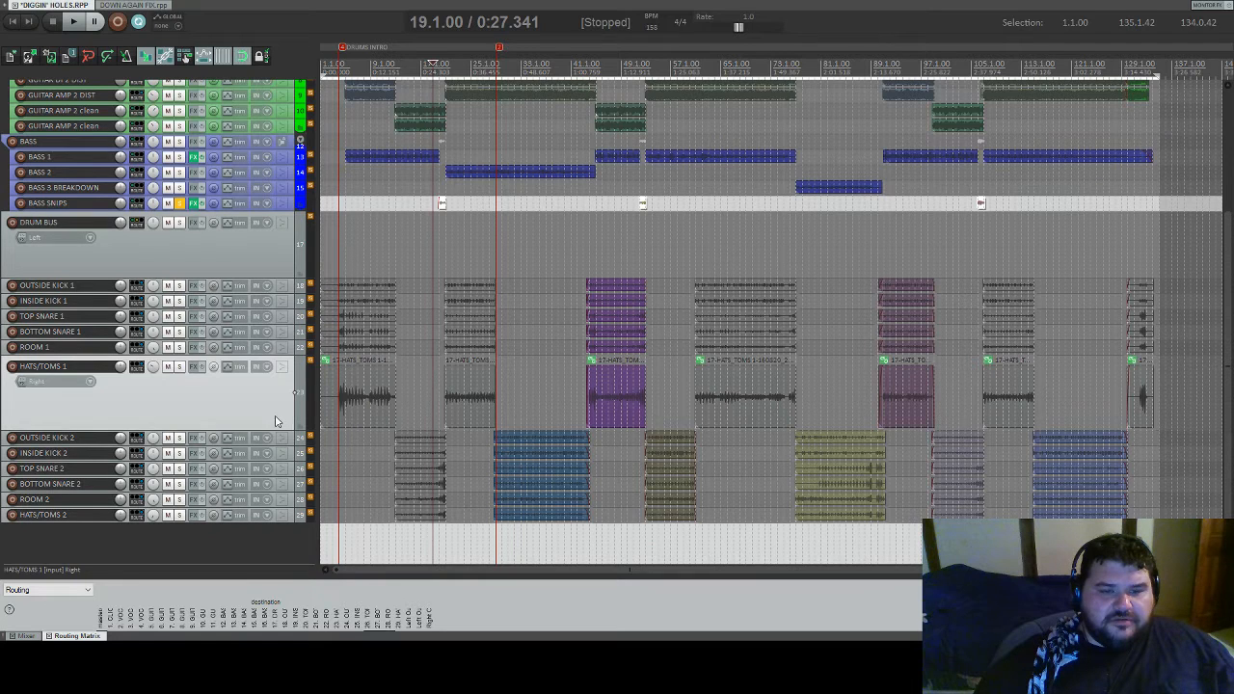
pyautogui.keyDown('shift'); pyautogui.click(276, 288); pyautogui.keyUp('shift')
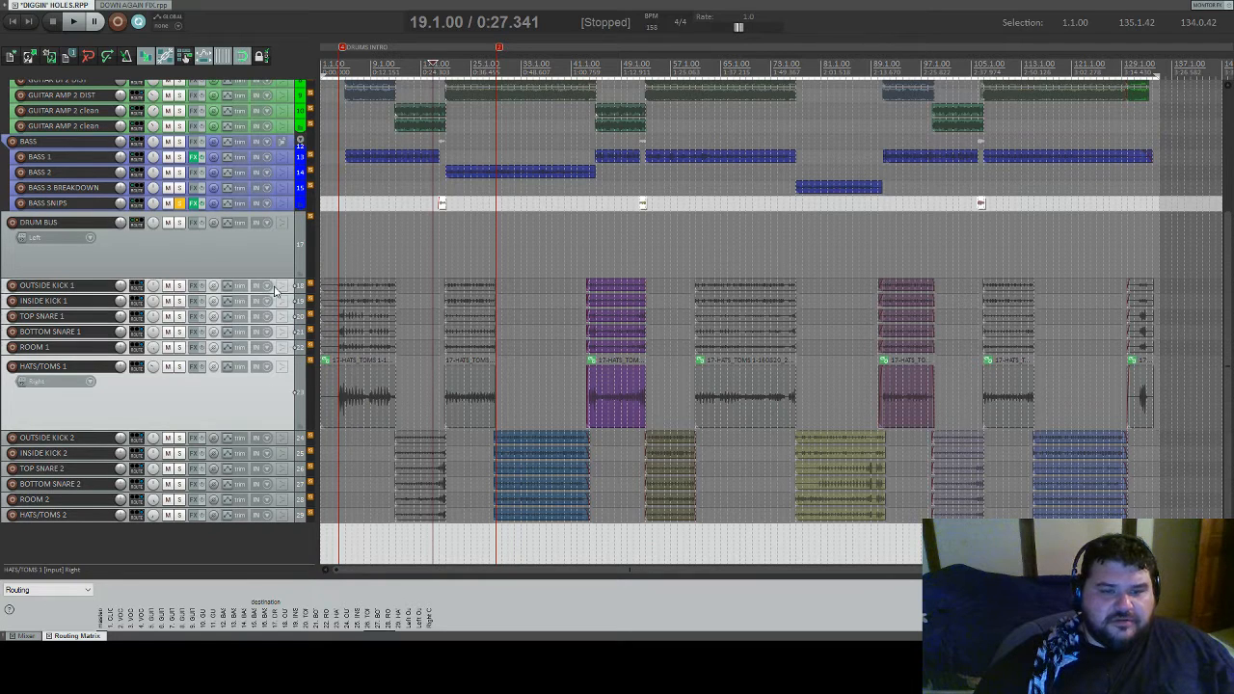
pyautogui.keyDown('ctrl'); pyautogui.click(290, 514); pyautogui.keyUp('ctrl')
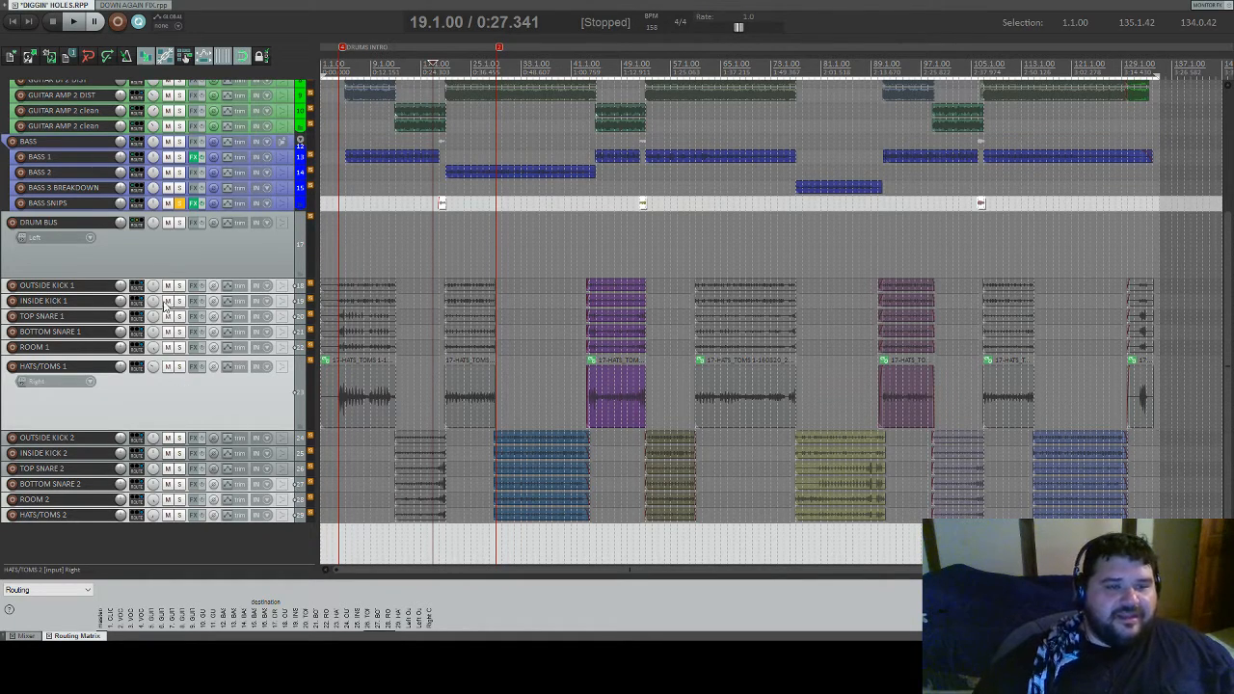
# - Make DRUM BUS a folder containing the tracks from OUTSIDE KICK 1 through HATS/TOMS 2, and color them all red
pyautogui.click(151, 260)
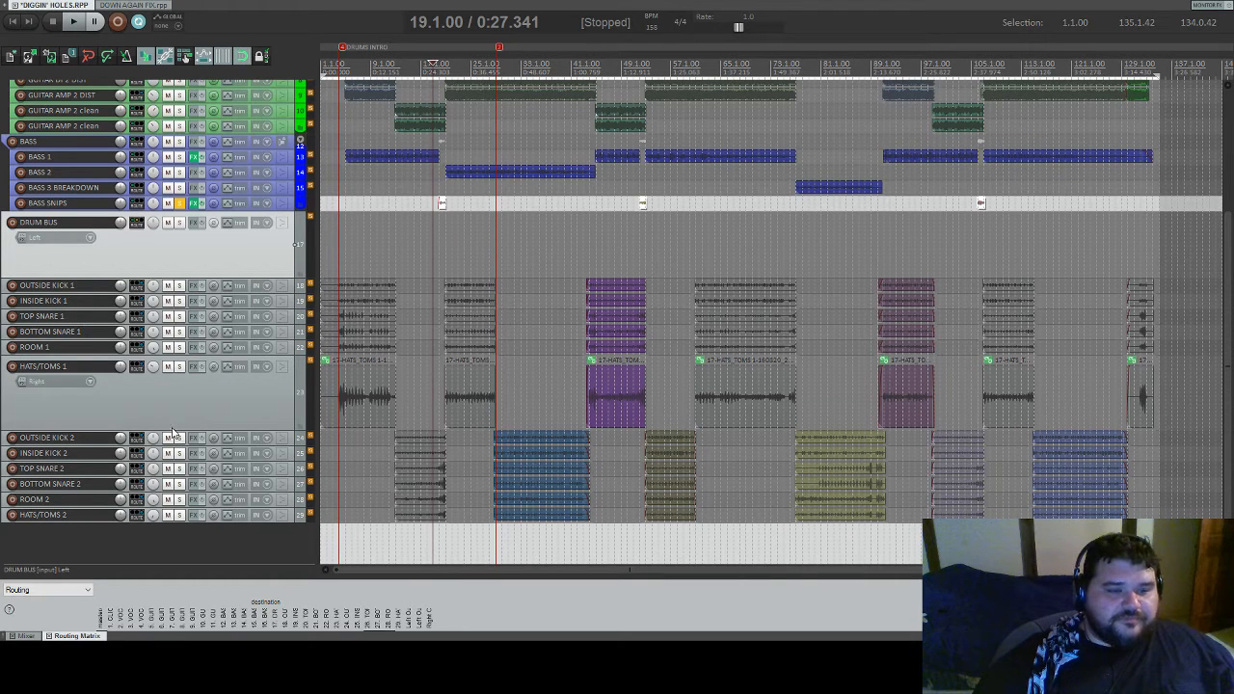
pyautogui.keyDown('shift'); pyautogui.click(293, 518); pyautogui.keyUp('shift')
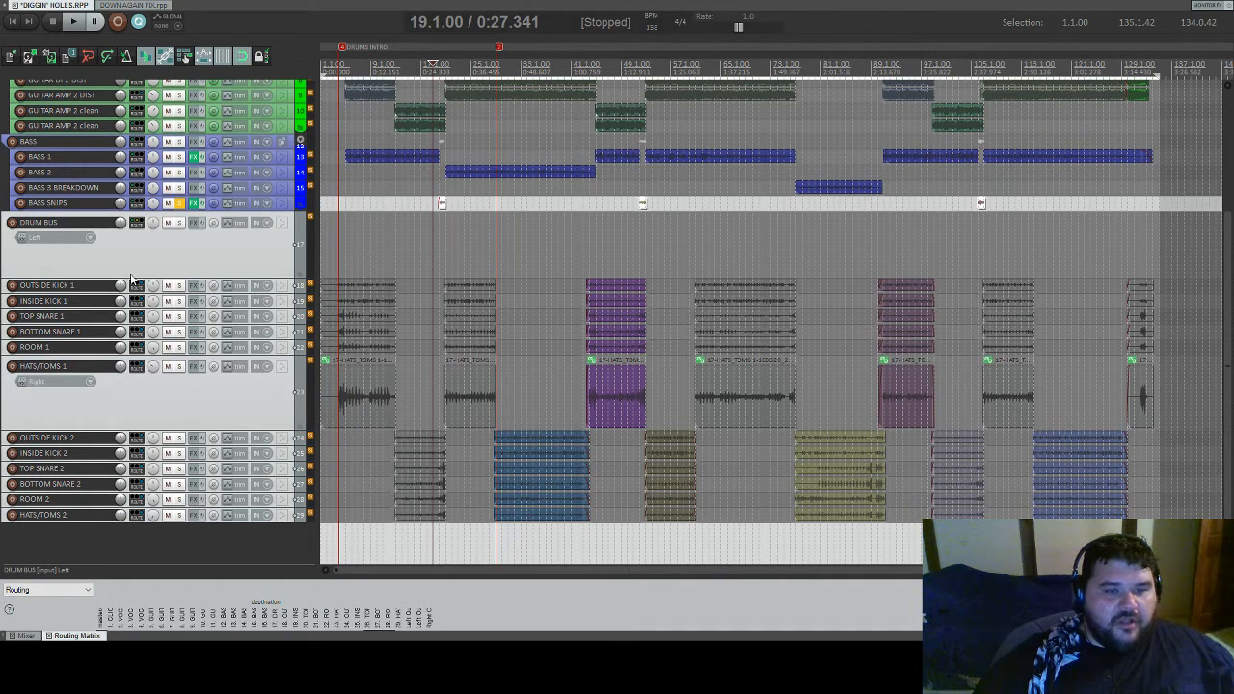
pyautogui.click(301, 277)
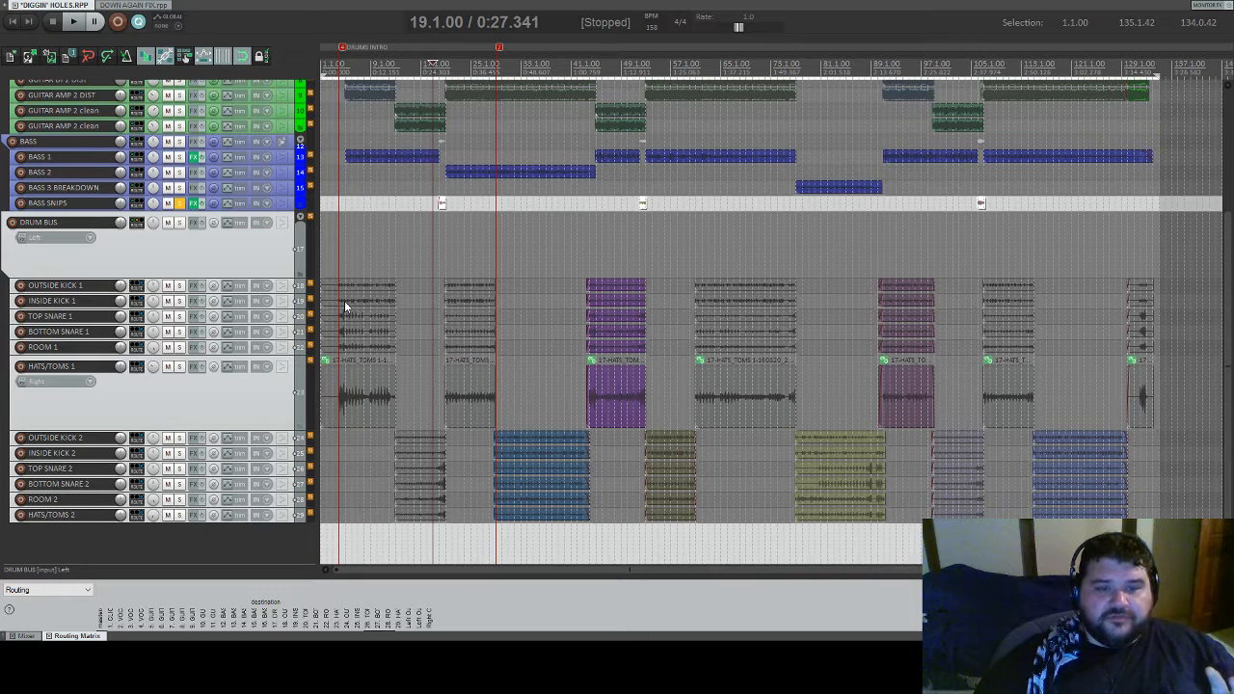
pyautogui.hotkey('ctrl', 'z')
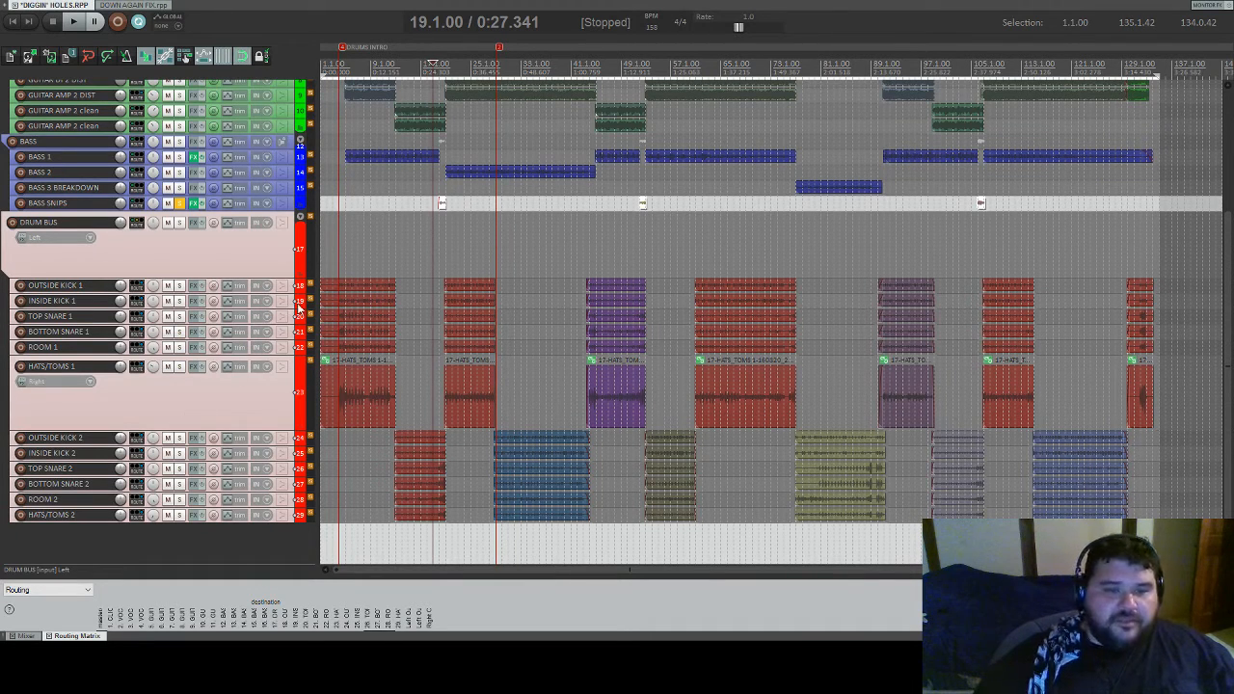
# - Reduce the HATS/TOMS 1 track to a compact height and save the project
pyautogui.scroll(1, 276, 283)
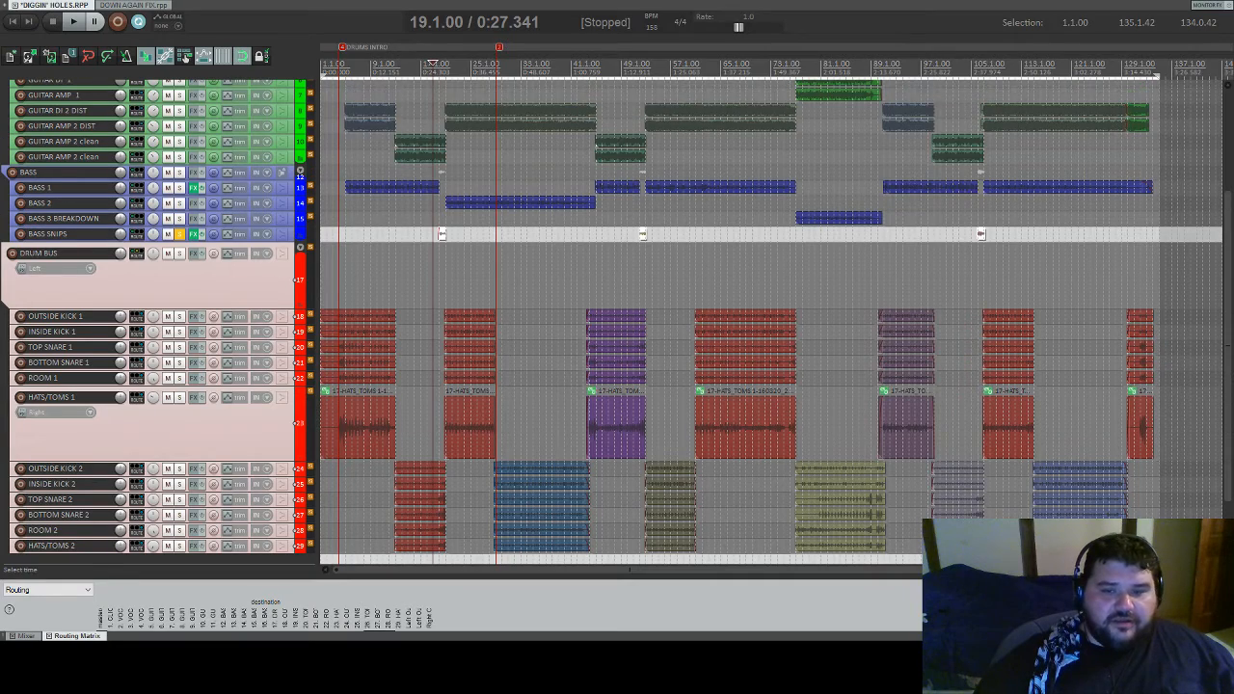
pyautogui.scroll(2, 433, 63)
pyautogui.scroll(-5, 433, 64)
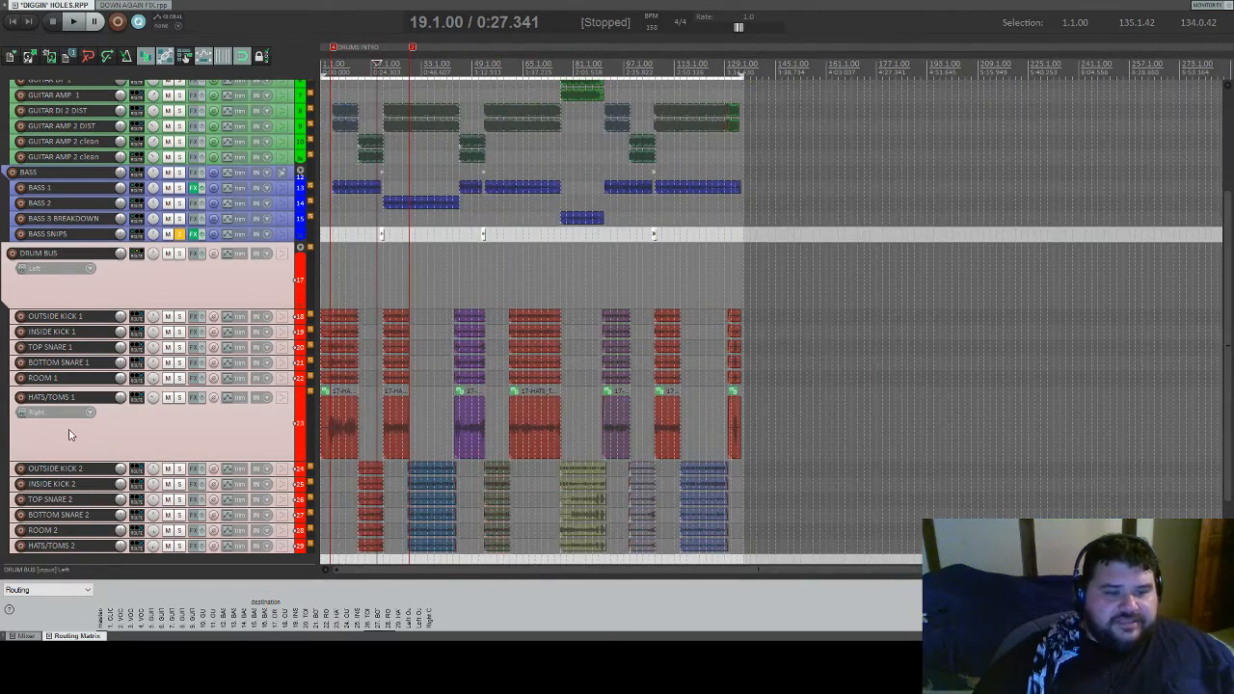
pyautogui.click(71, 434)
pyautogui.moveTo(65, 458); pyautogui.dragTo(77, 407)
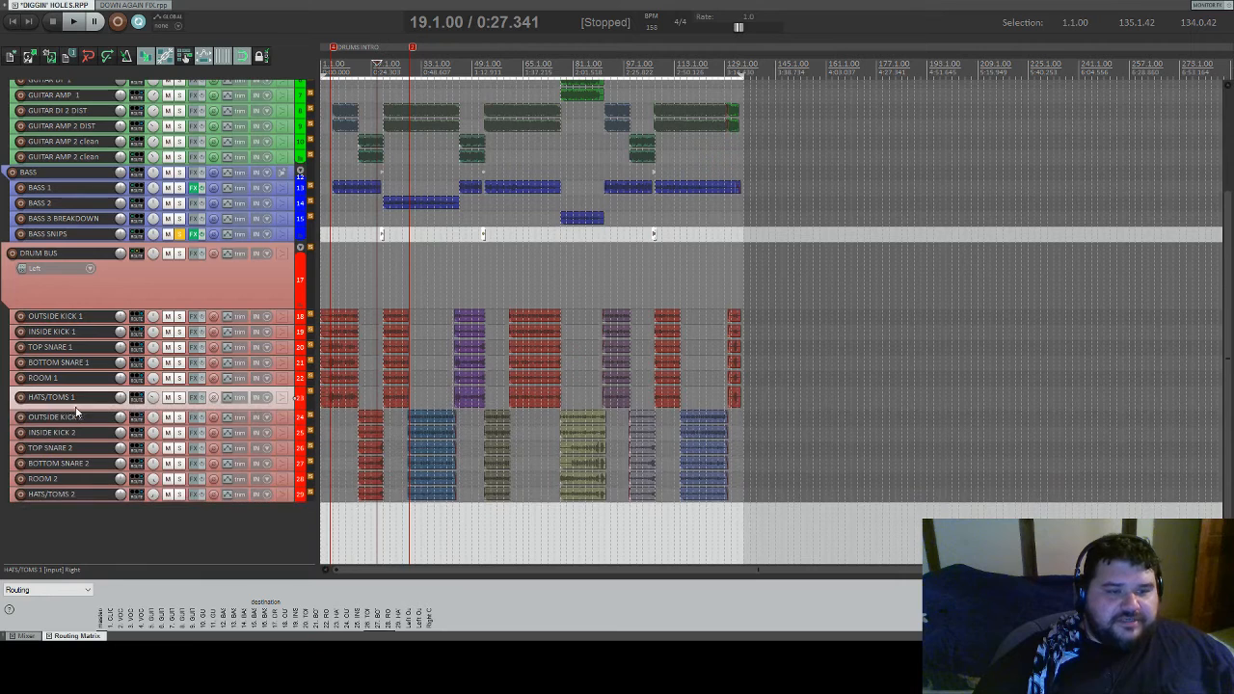
pyautogui.scroll(5, 53, 285)
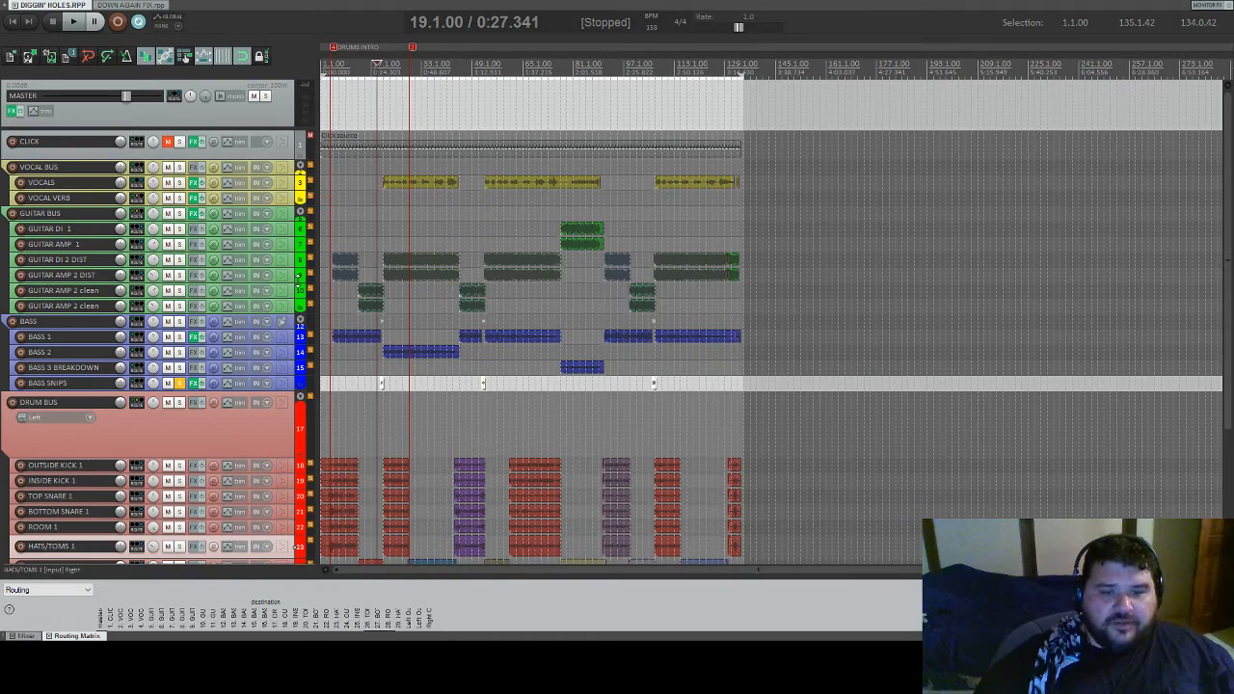
pyautogui.scroll(3, 359, 221)
pyautogui.scroll(-5, 358, 222)
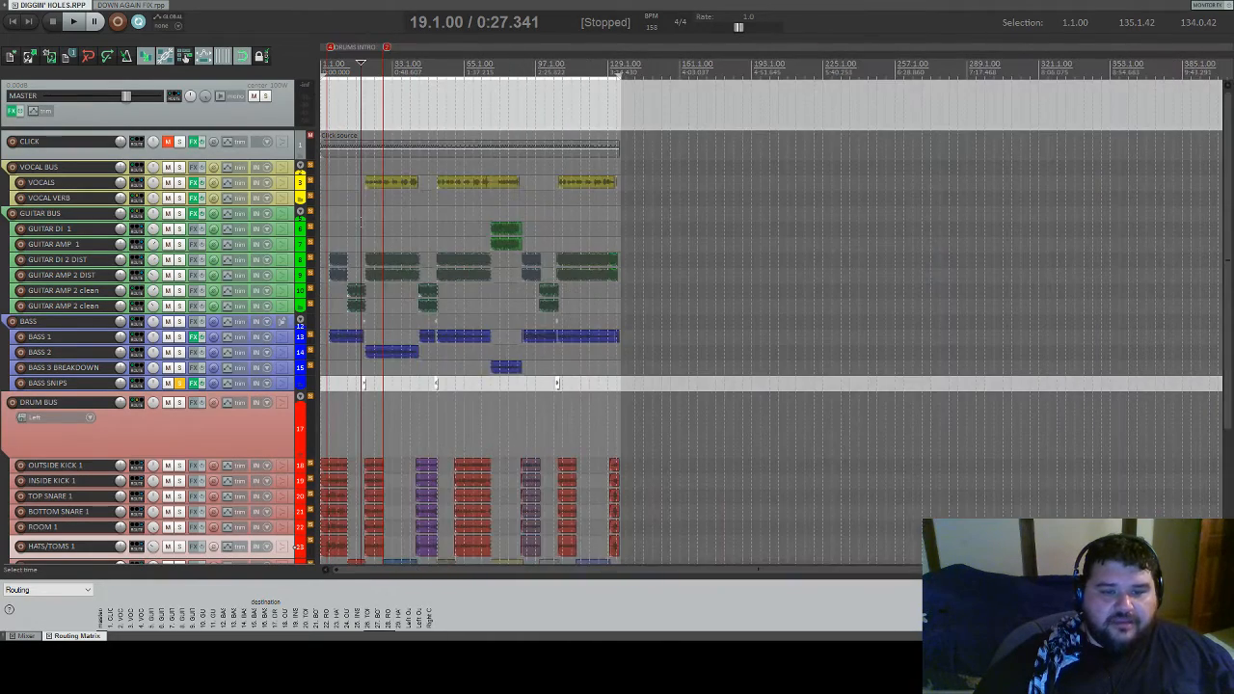
# - Switch to the DOWN AGAIN FIX project and look through how its track list is organized into colored folders
pyautogui.click(142, 6)
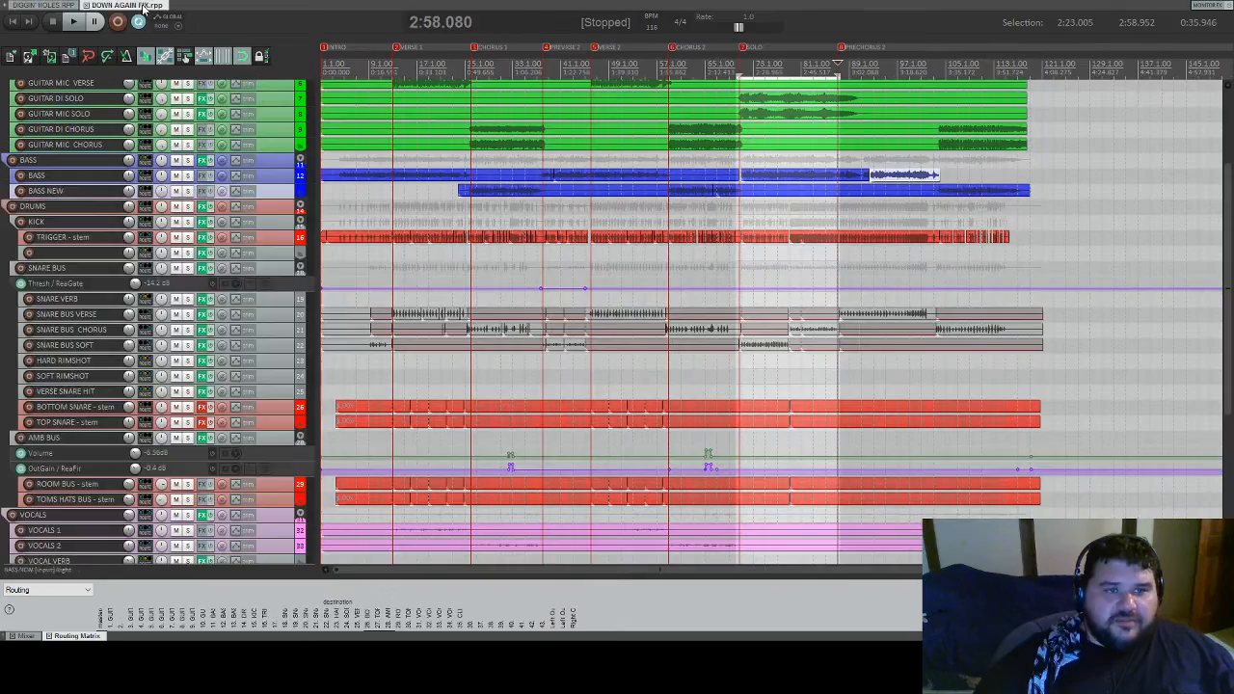
pyautogui.scroll(5, 329, 273)
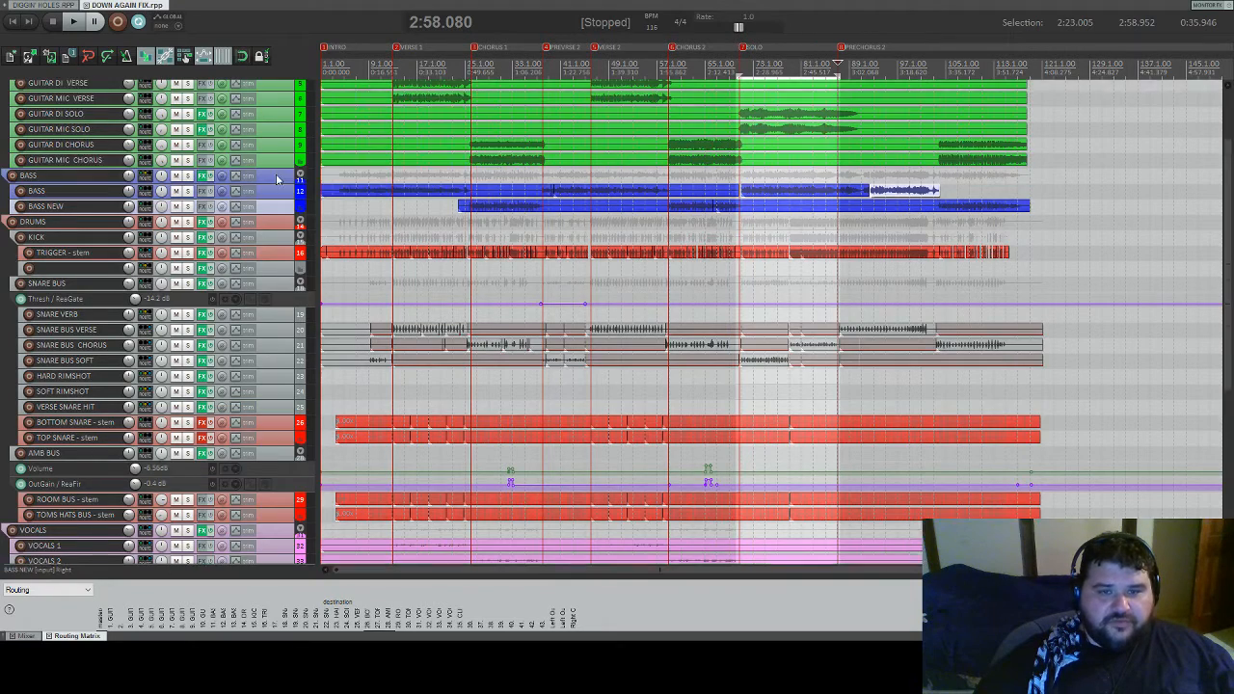
pyautogui.scroll(-10, 275, 174)
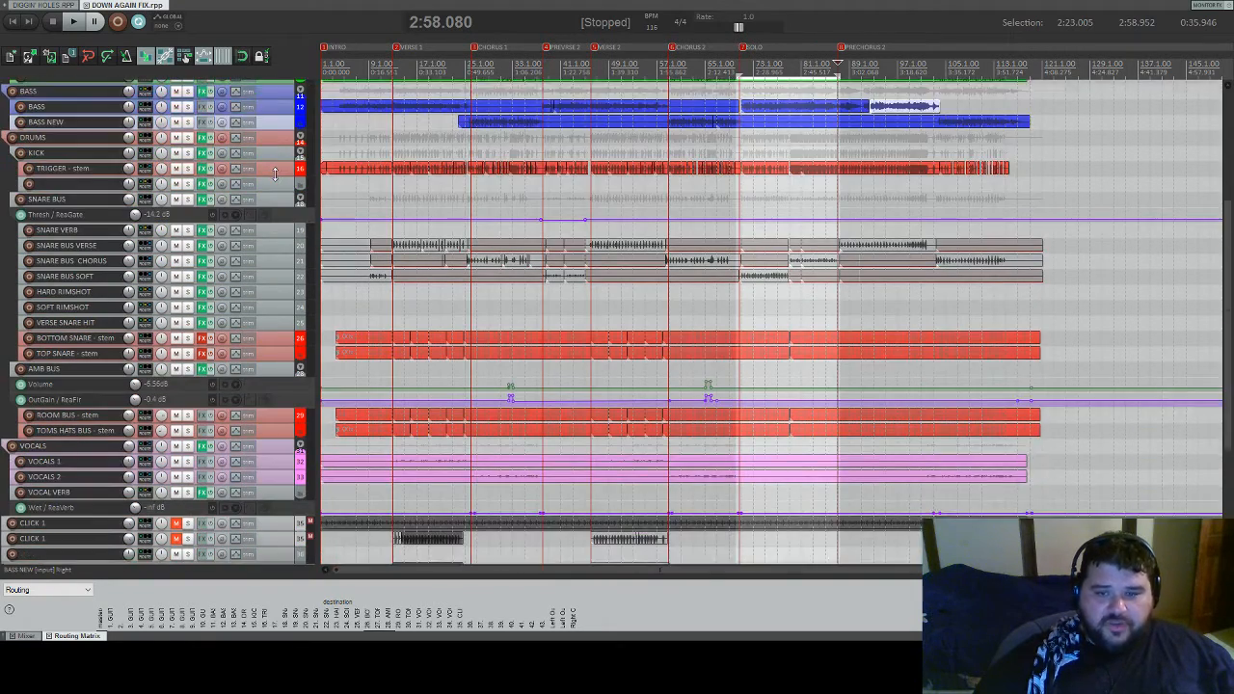
# - Review the nested drum subfolders, vocal tracks and click tracks in the DOWN AGAIN FIX track list
pyautogui.scroll(6, 275, 175)
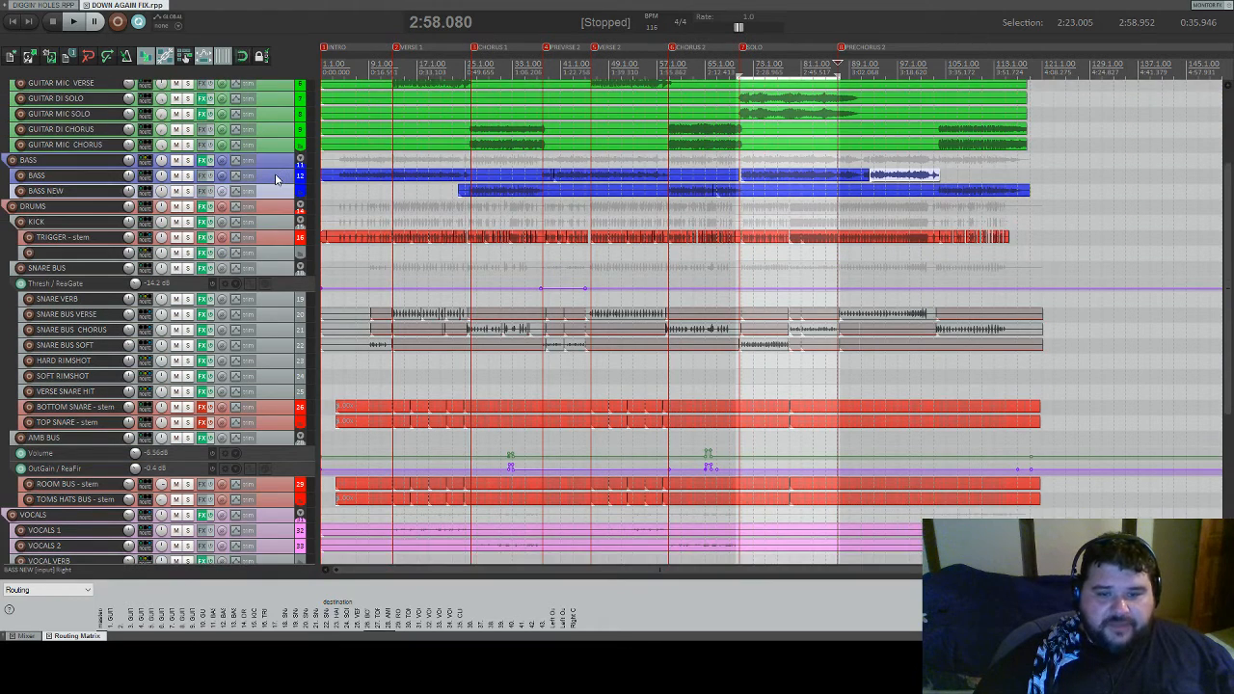
pyautogui.scroll(-5, 275, 177)
pyautogui.scroll(-2, 275, 178)
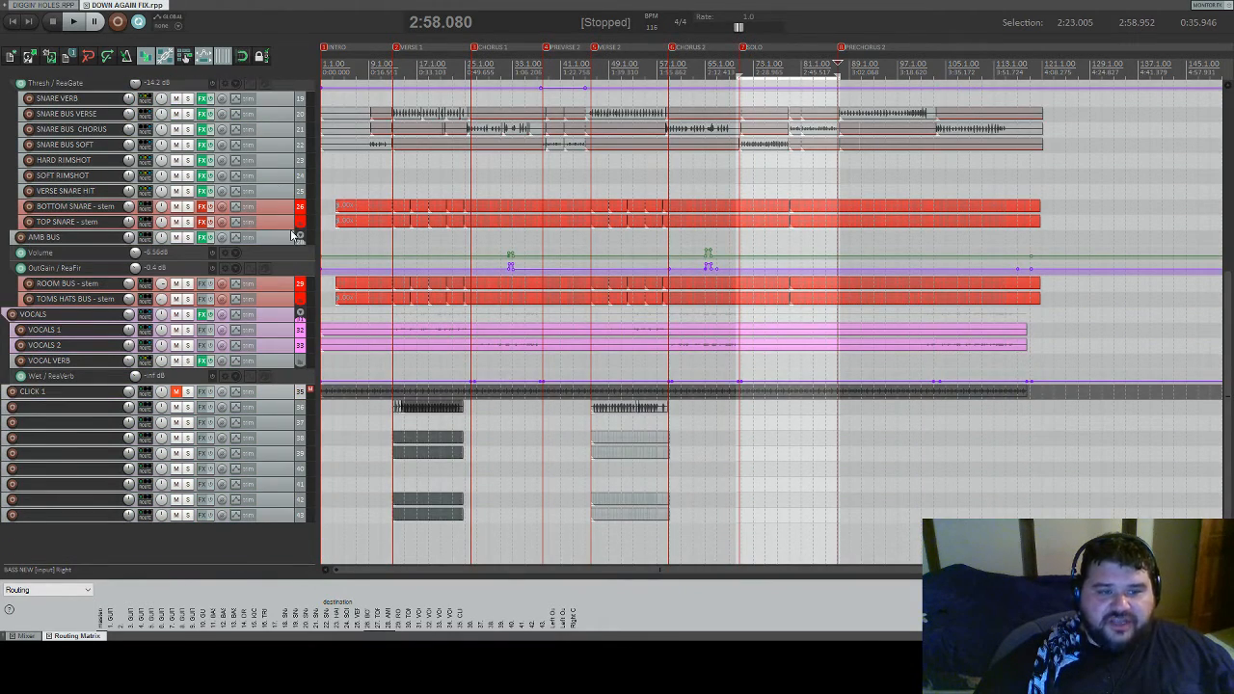
pyautogui.scroll(6, 237, 243)
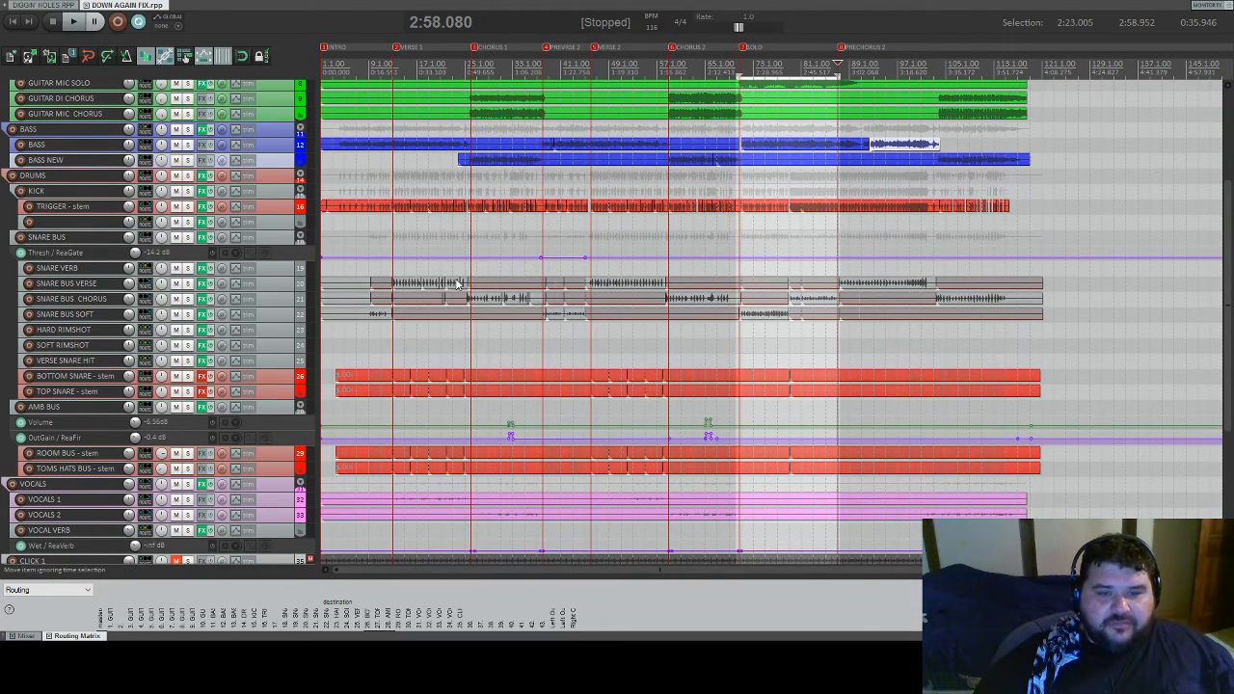
pyautogui.scroll(5, 457, 282)
pyautogui.scroll(-5, 624, 307)
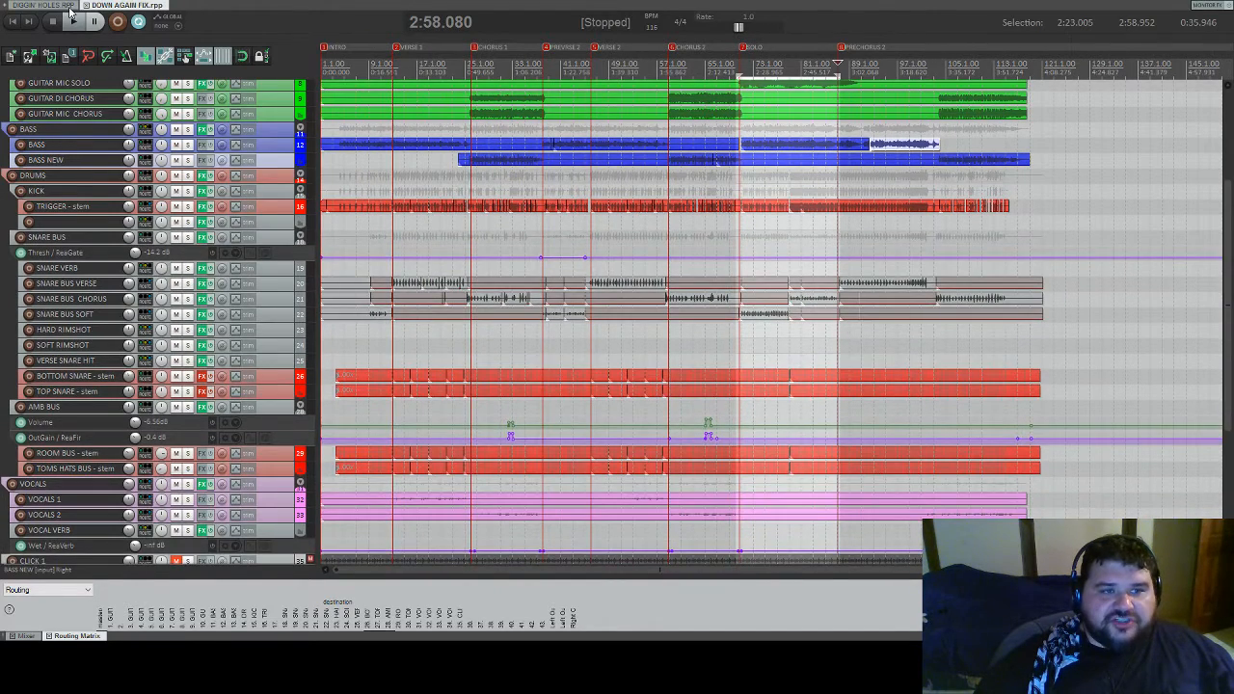
# - Switch to the DIGGIN' HOLES project and review its vocal, guitar, bass and drum bus folders
pyautogui.click(57, 6)
pyautogui.scroll(-5, 217, 226)
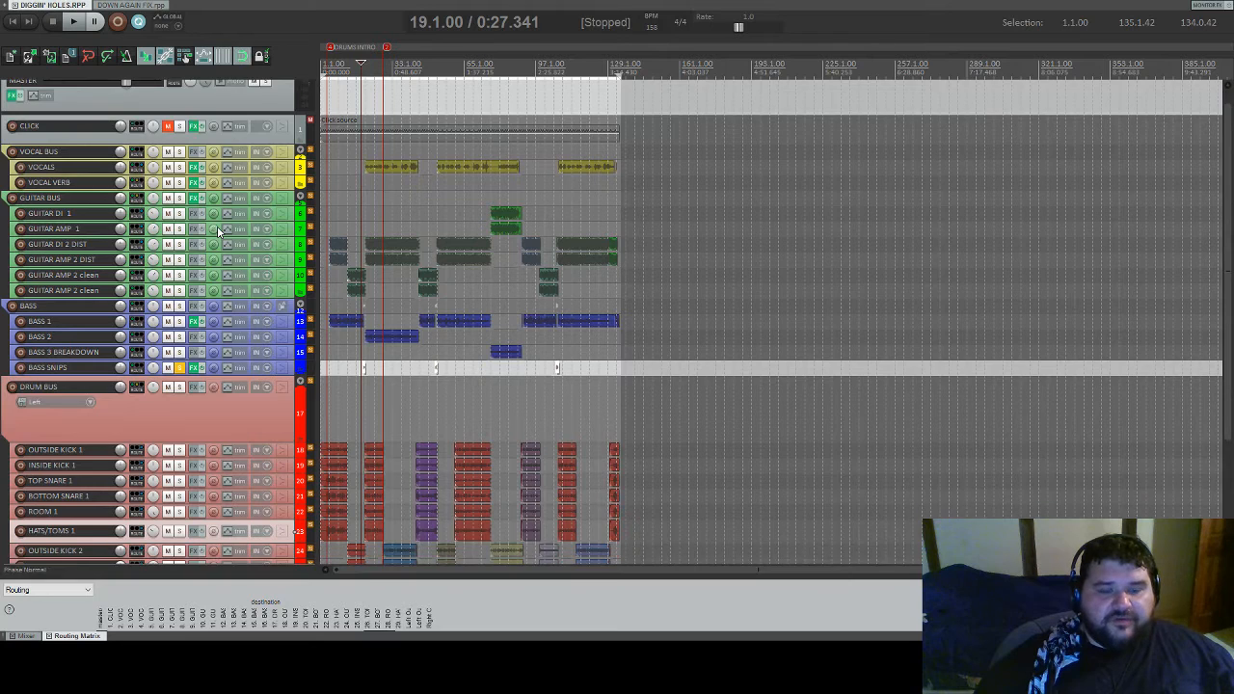
pyautogui.scroll(3, 217, 226)
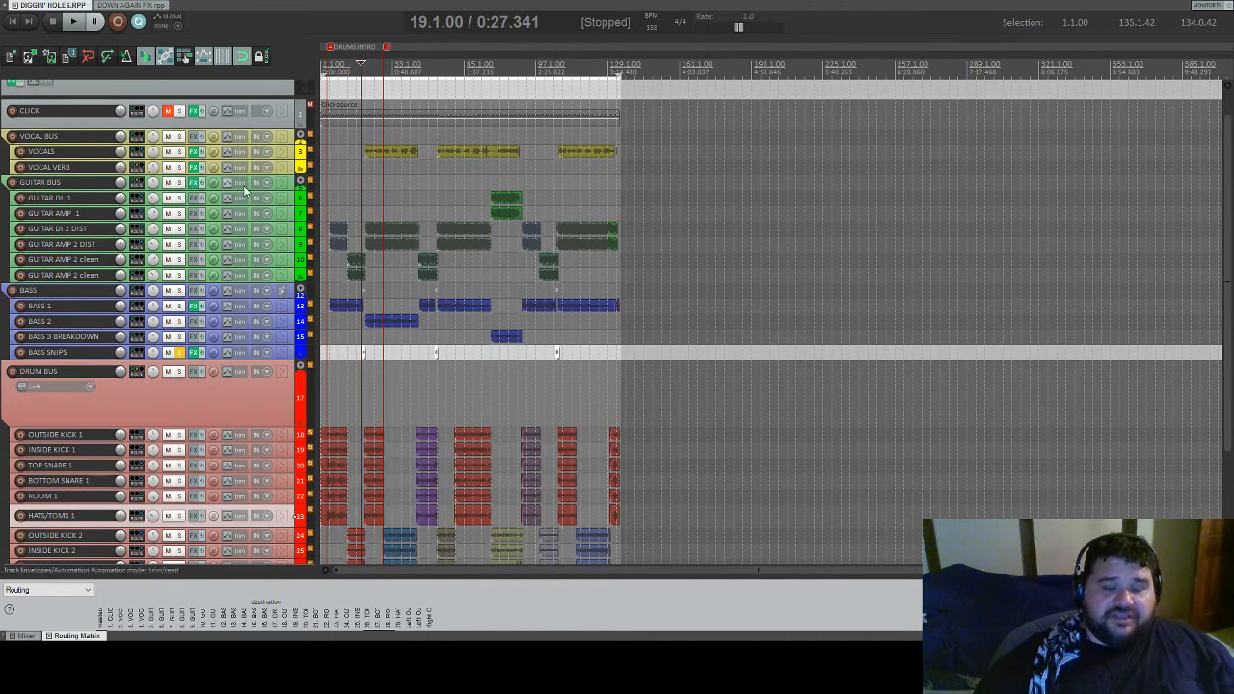
pyautogui.scroll(-3, 156, 451)
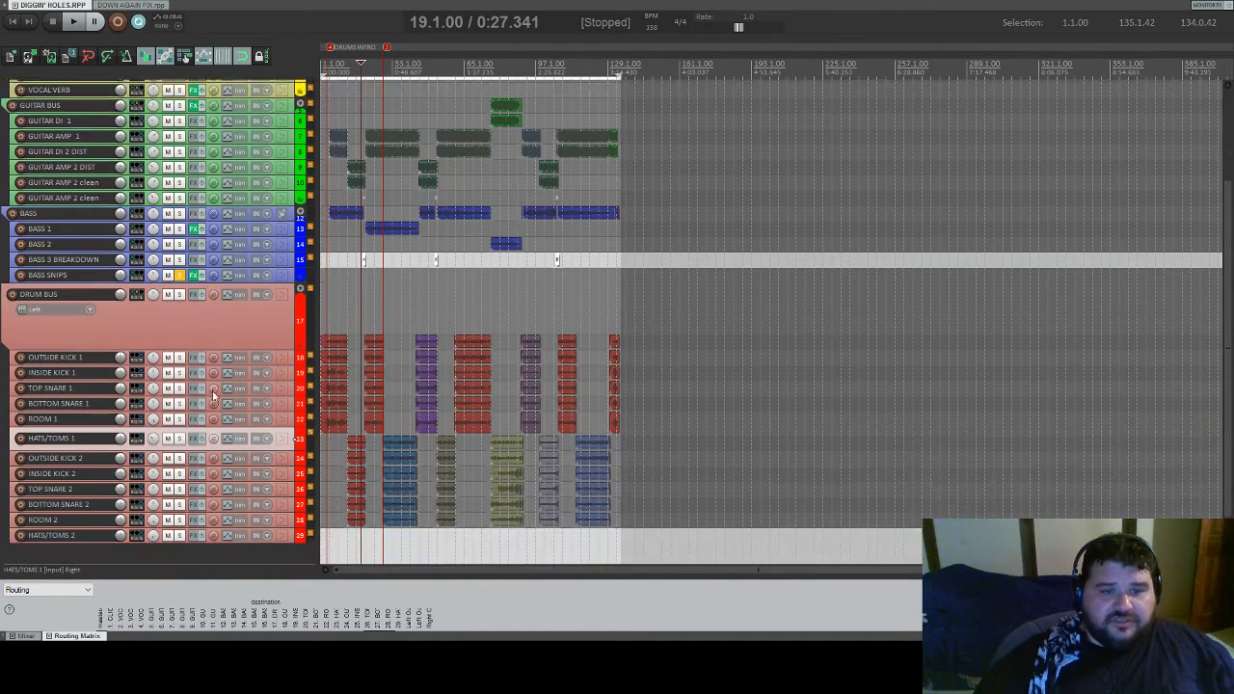
# - Go back to the DOWN AGAIN FIX project and examine the tracks inside its SNARE BUS folder
pyautogui.click(128, 4)
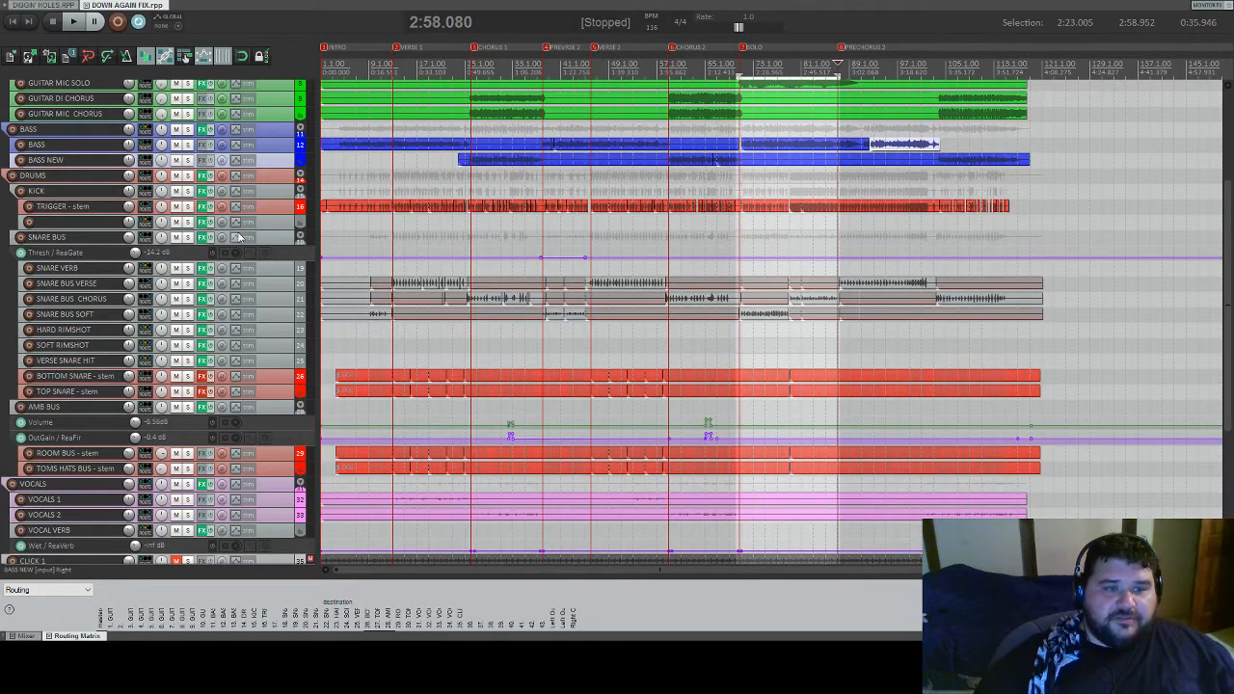
pyautogui.scroll(1, 241, 235)
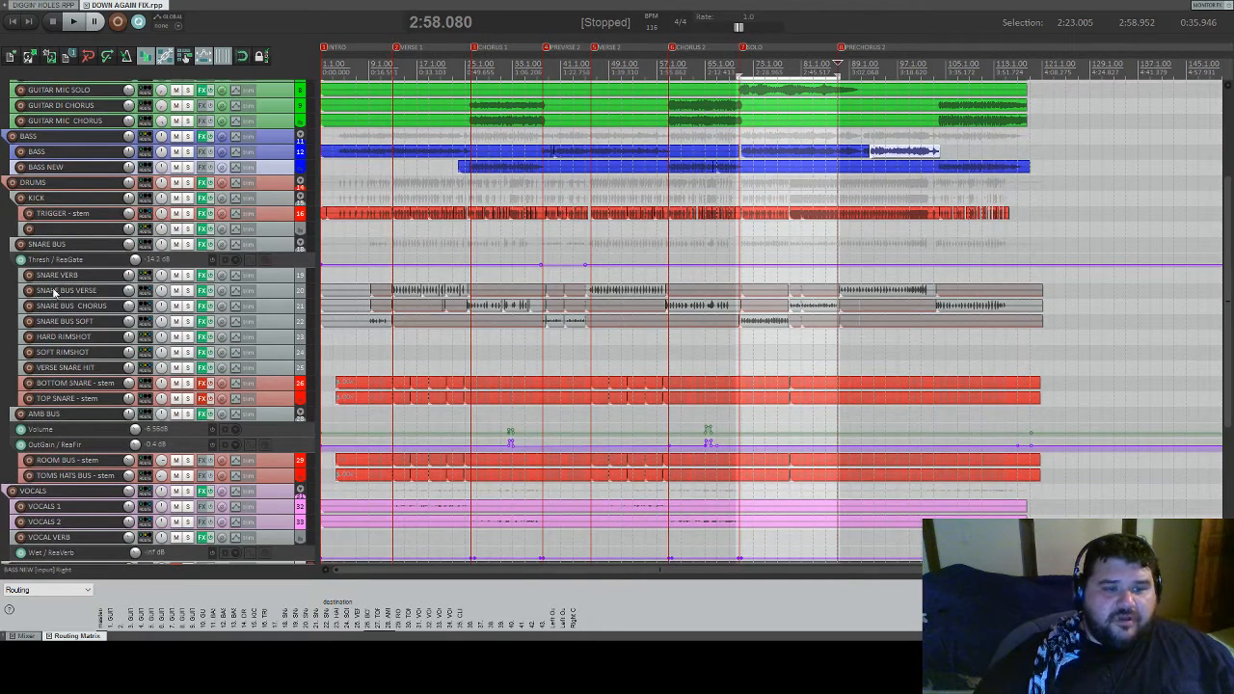
pyautogui.scroll(-2, 178, 316)
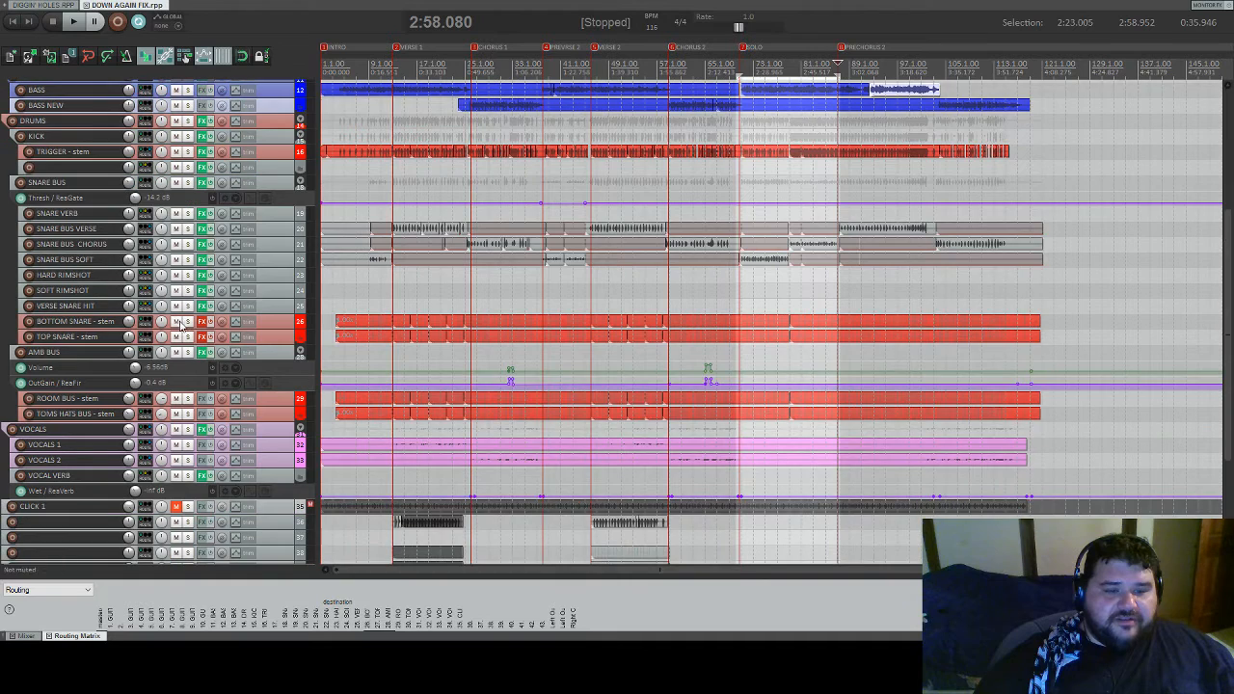
# - Enlarge the routing matrix, examine the sends between the snare, rimshot and vocal tracks, and shrink the matrix back down
pyautogui.moveTo(277, 576); pyautogui.dragTo(115, 117)
pyautogui.scroll(-3, 77, 274)
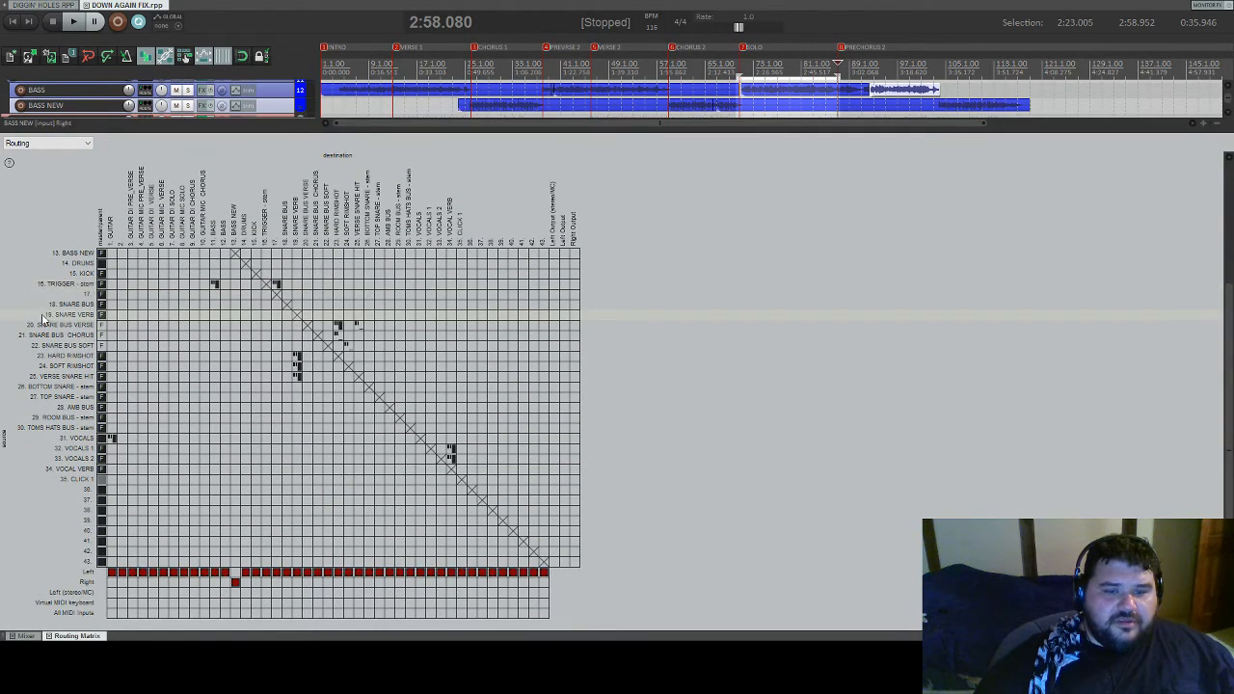
pyautogui.scroll(4, 39, 323)
pyautogui.scroll(-4, 38, 323)
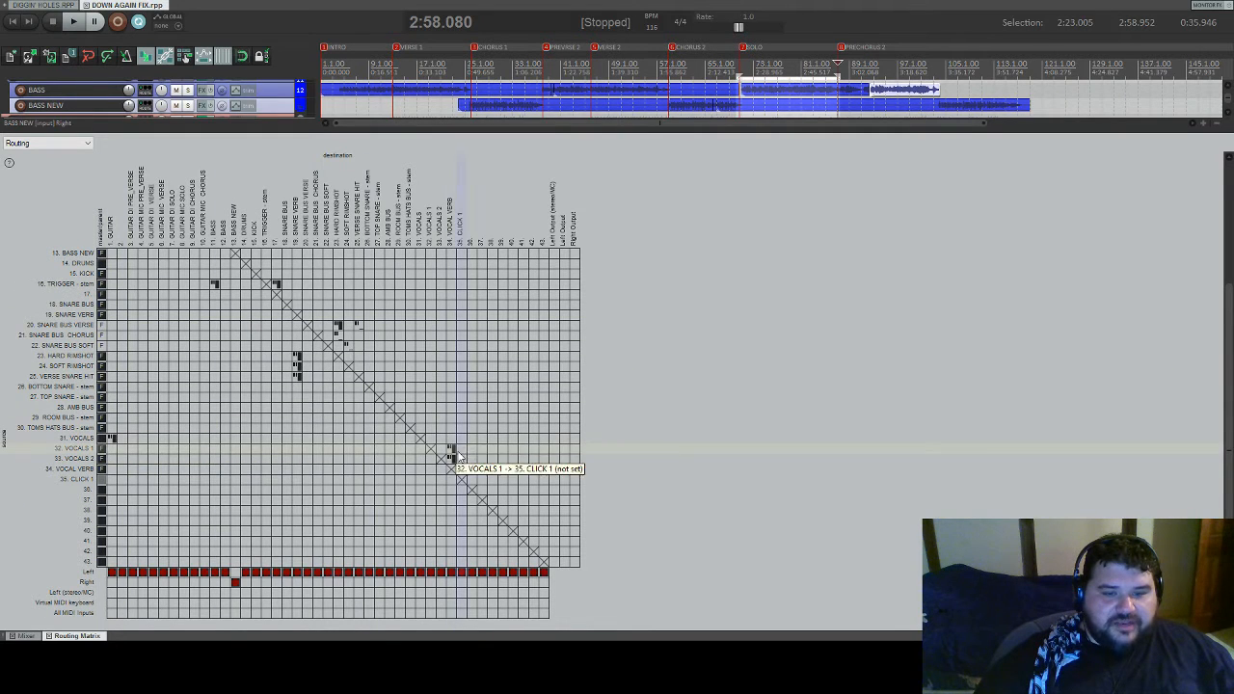
pyautogui.scroll(4, 333, 414)
pyautogui.scroll(-4, 391, 554)
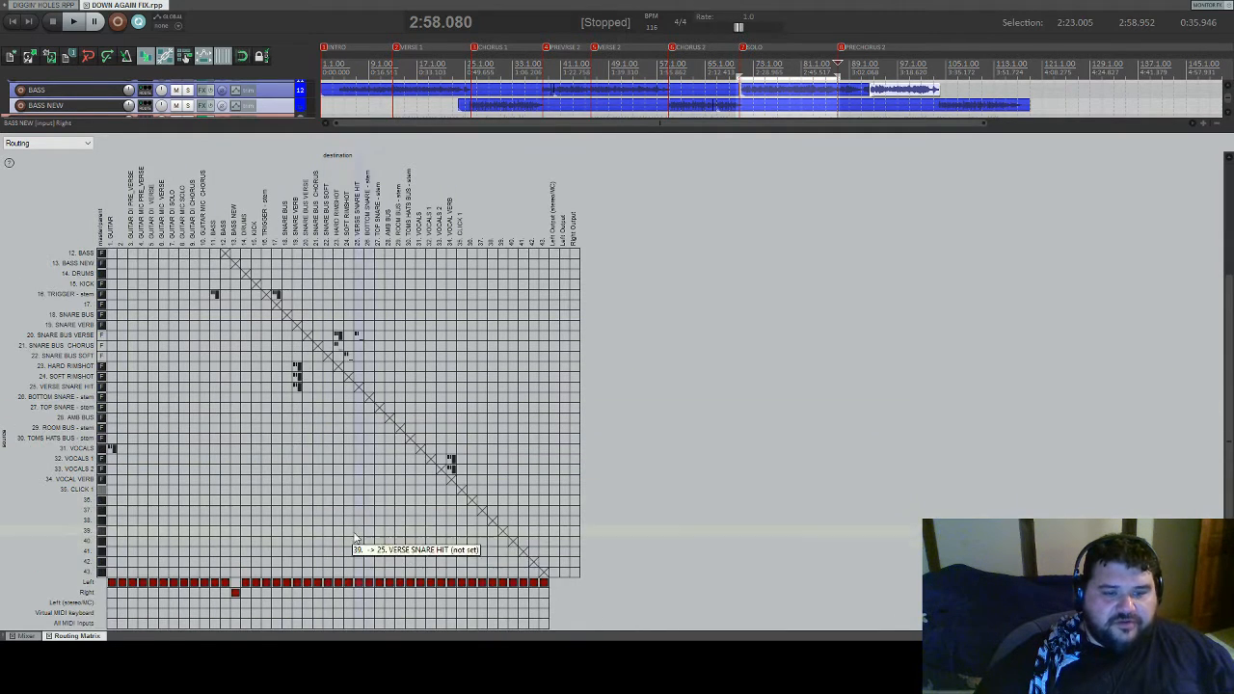
pyautogui.scroll(4, 103, 300)
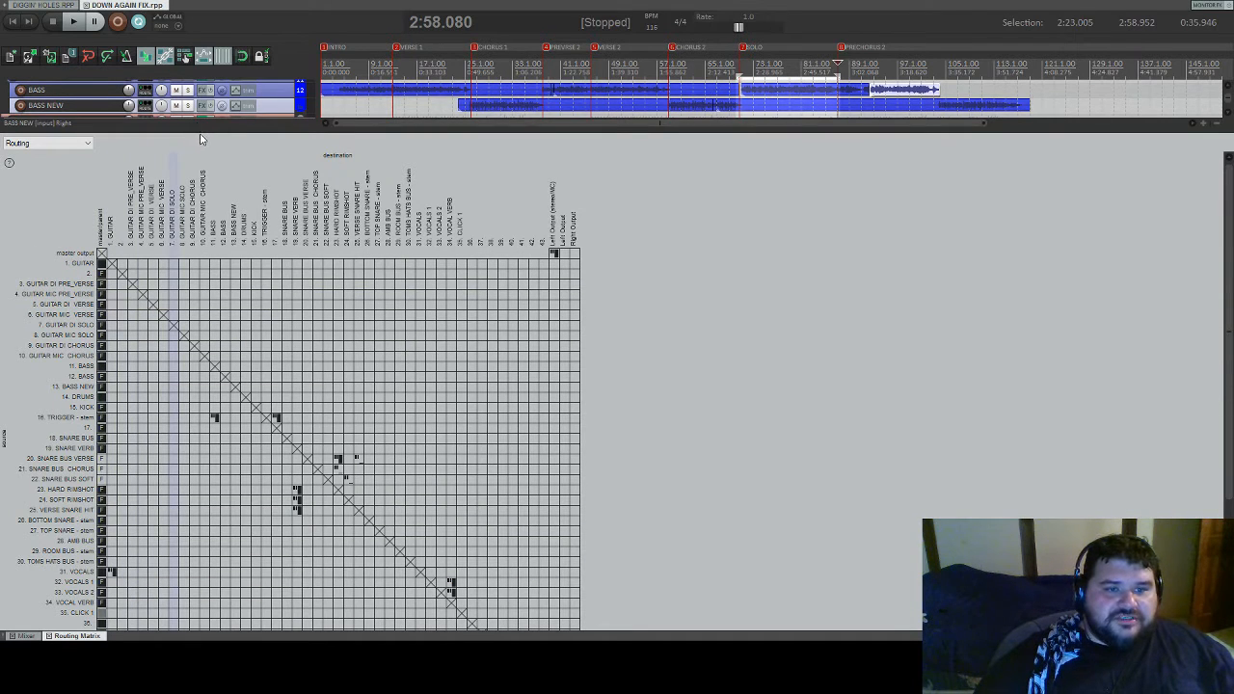
pyautogui.moveTo(203, 125); pyautogui.dragTo(203, 572)
# - Switch to the DIGGIN' HOLES project and unsolo the BASS SNIPS track
pyautogui.click(31, 5)
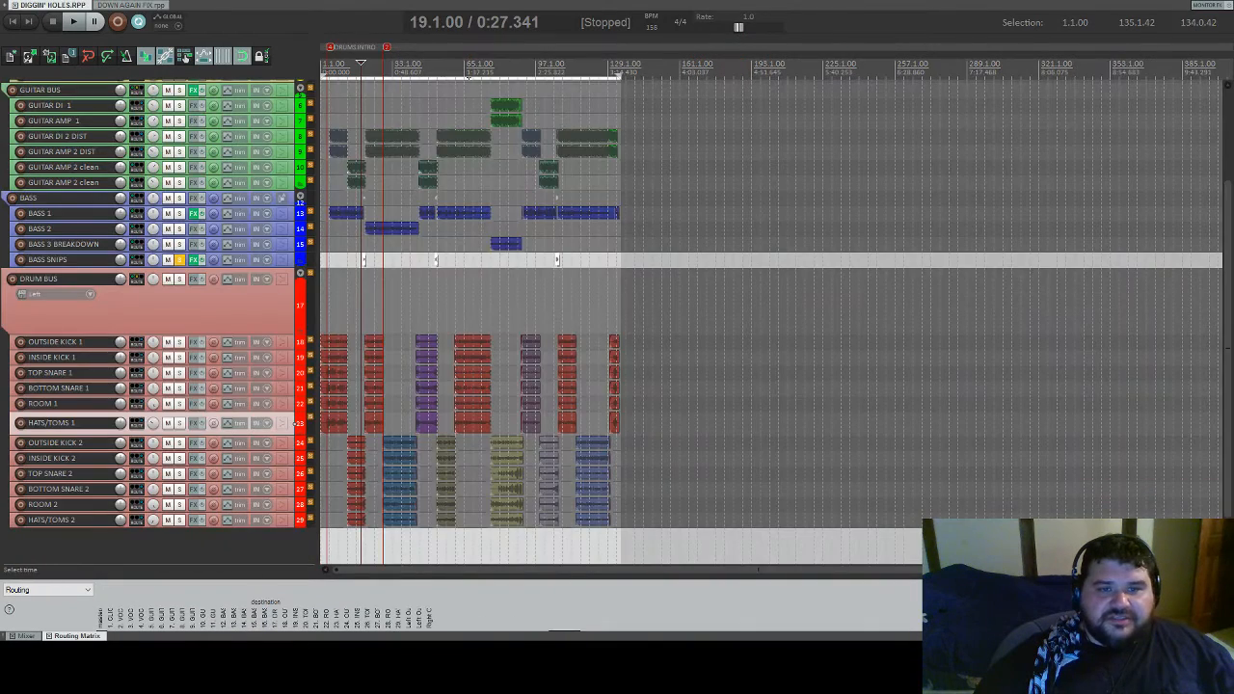
pyautogui.scroll(2, 193, 285)
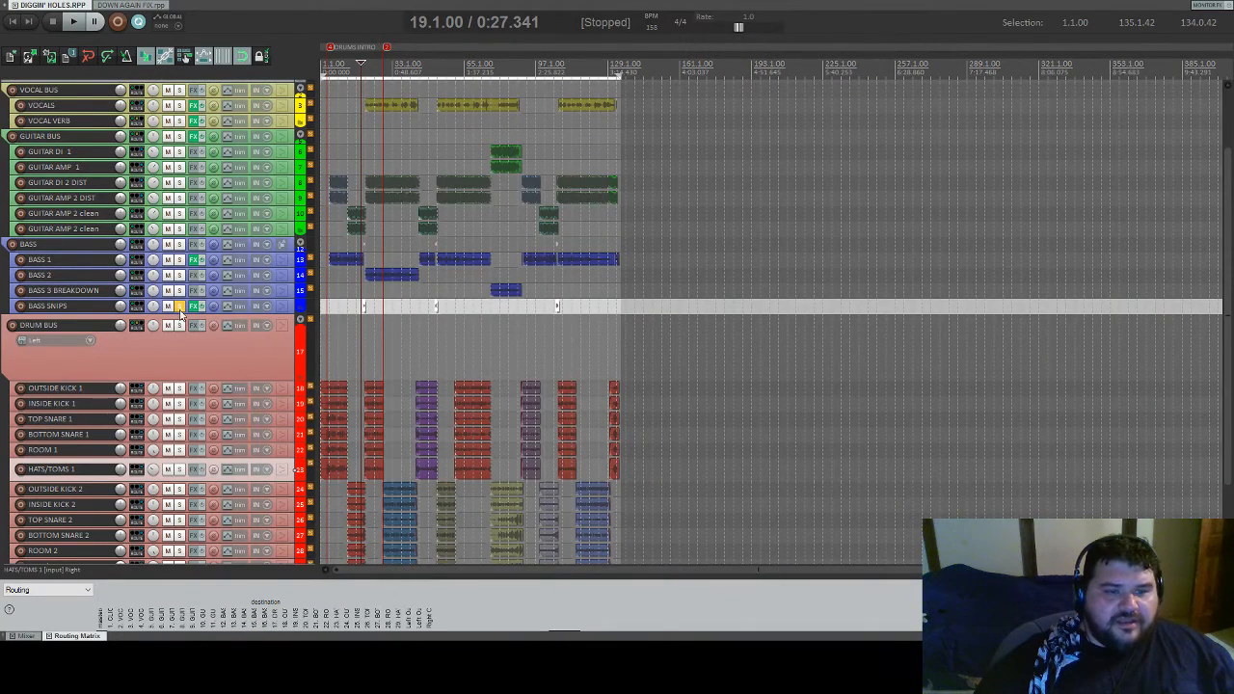
pyautogui.click(180, 309)
pyautogui.scroll(2, 189, 308)
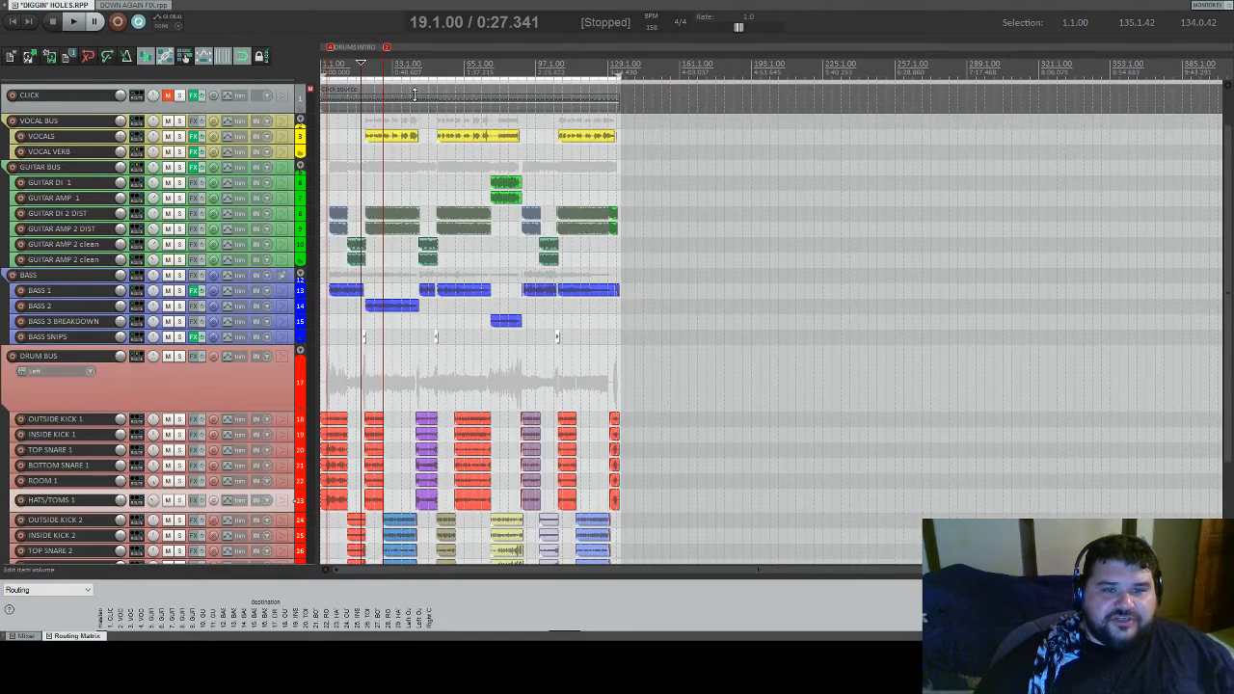
# - Place the edit cursor at measure 3, shortly before the DRUMS INTRO marker, and start playback
pyautogui.scroll(5, 414, 93)
pyautogui.scroll(-5, 400, 108)
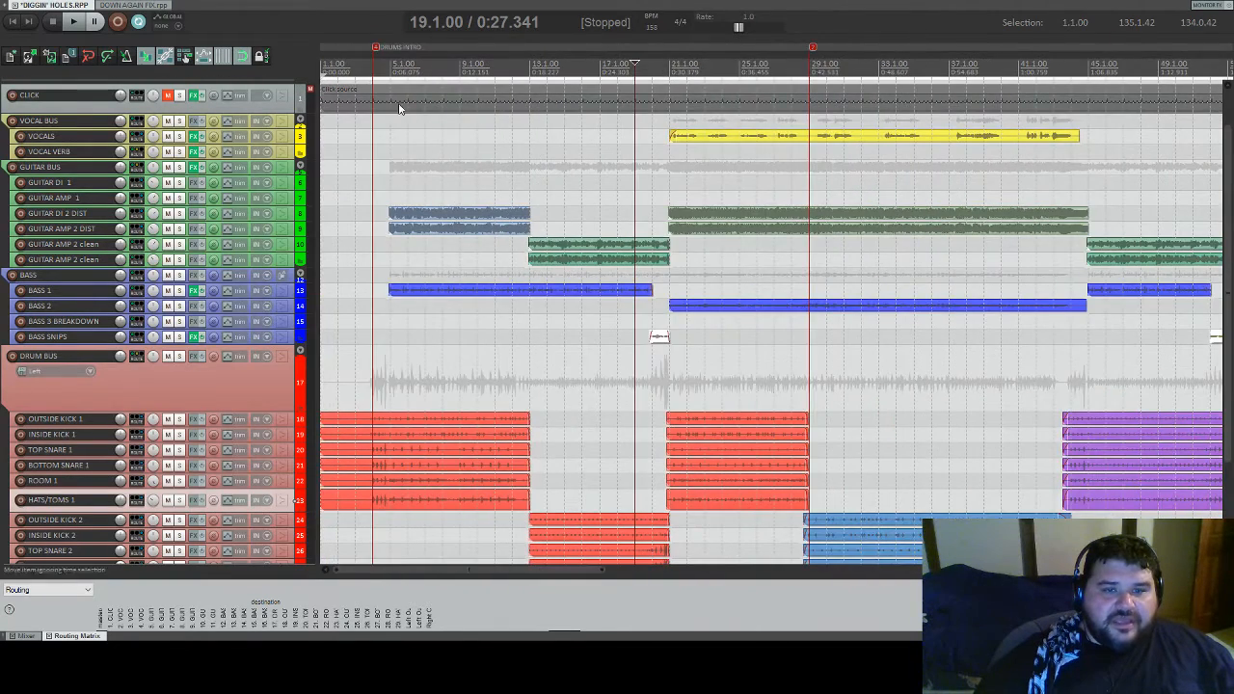
pyautogui.click(367, 72)
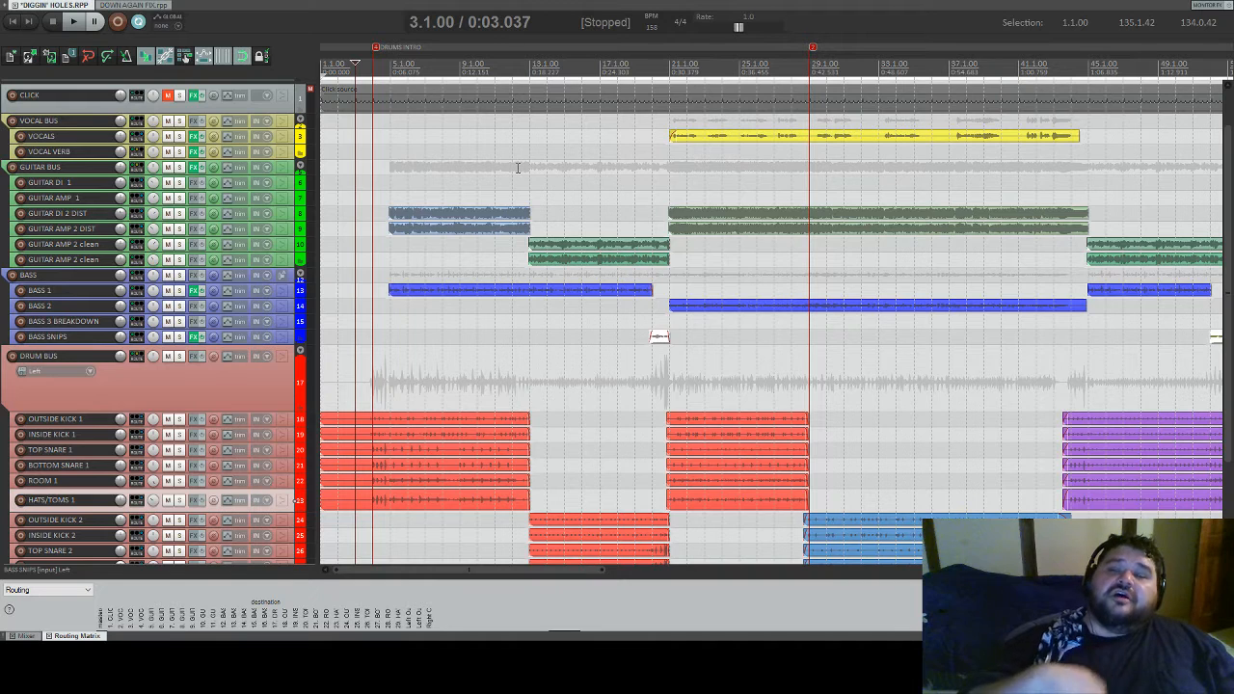
pyautogui.press('space')
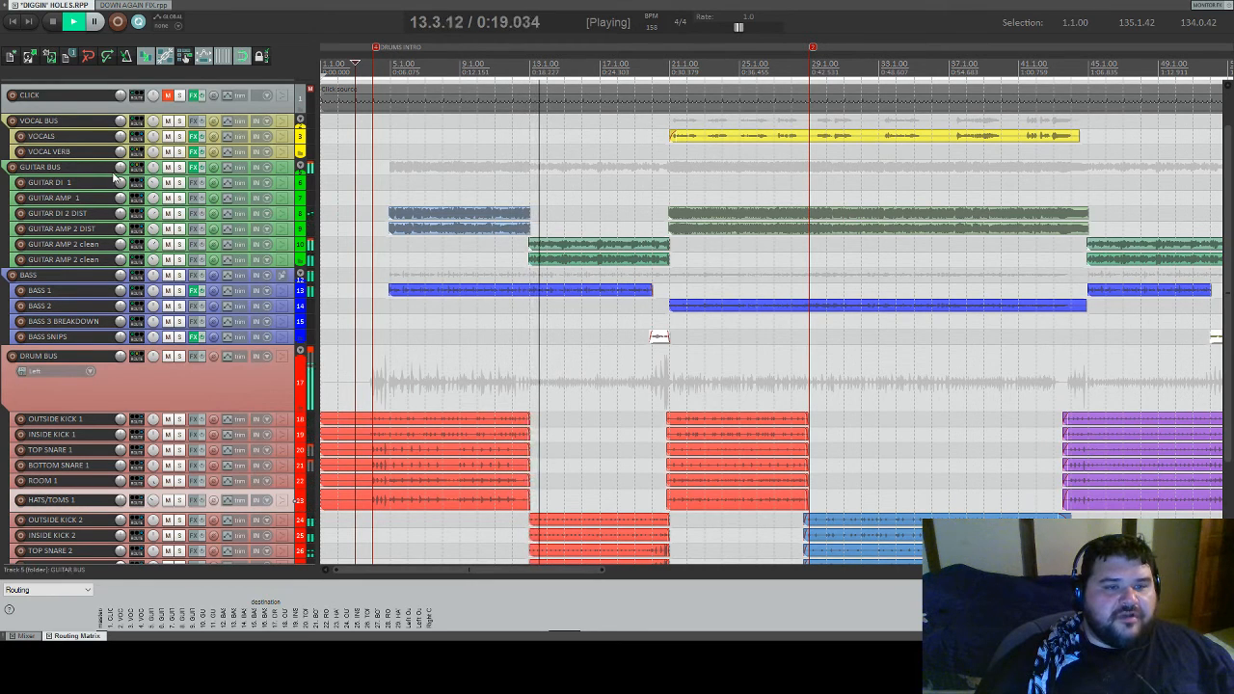
# - Make the GUITAR BUS and VOCAL BUS tracks slightly taller
pyautogui.moveTo(115, 174); pyautogui.dragTo(116, 182)
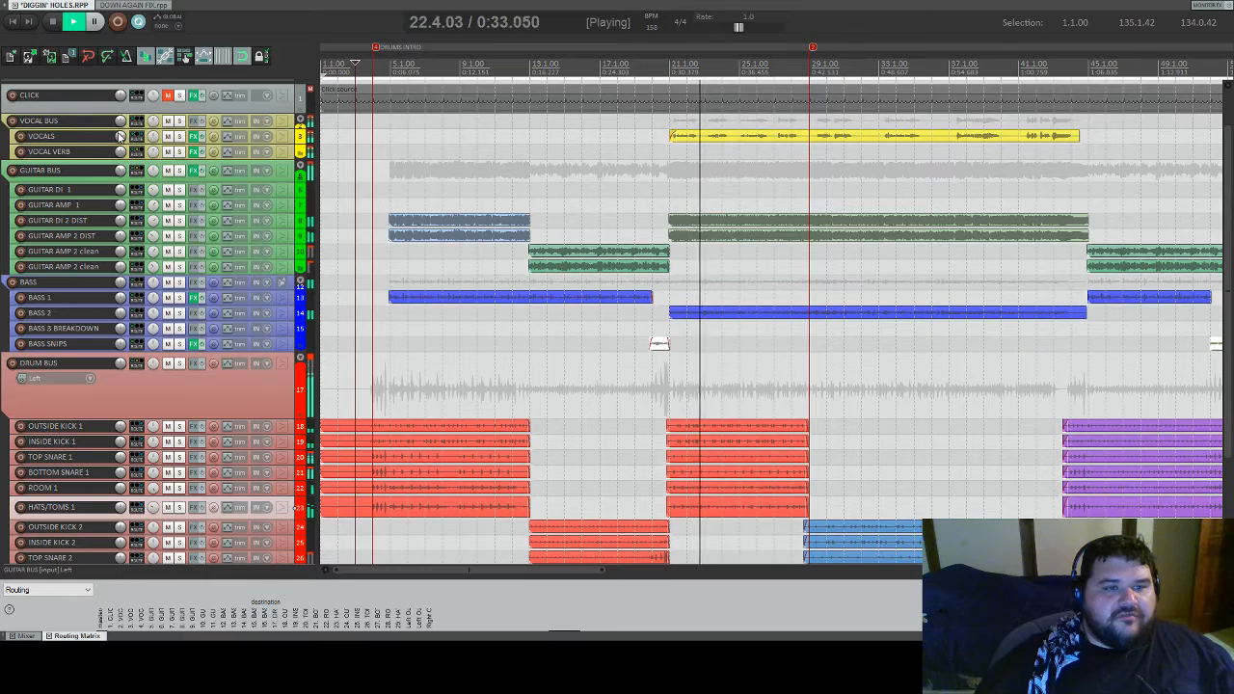
pyautogui.moveTo(118, 128); pyautogui.dragTo(119, 149)
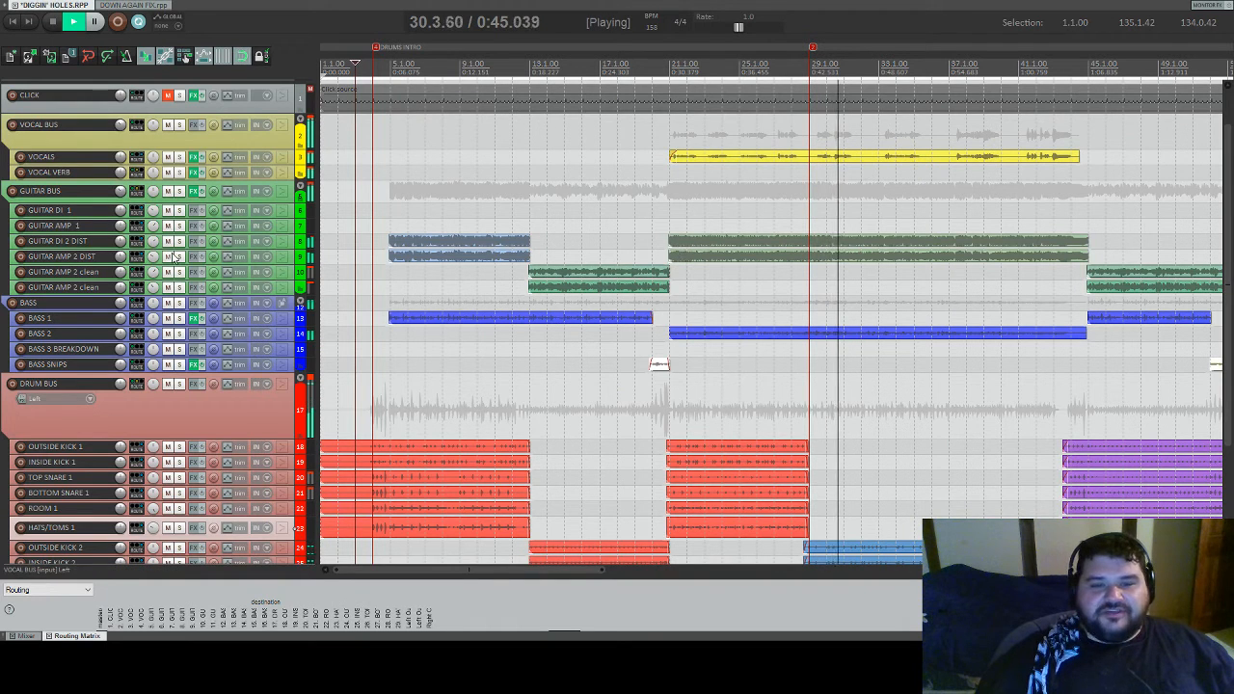
# - Look through the bus folders and the arrangement from the CLICK track to HATS/TOMS 2 while the song plays
pyautogui.scroll(-3, 295, 200)
pyautogui.scroll(-1, 294, 199)
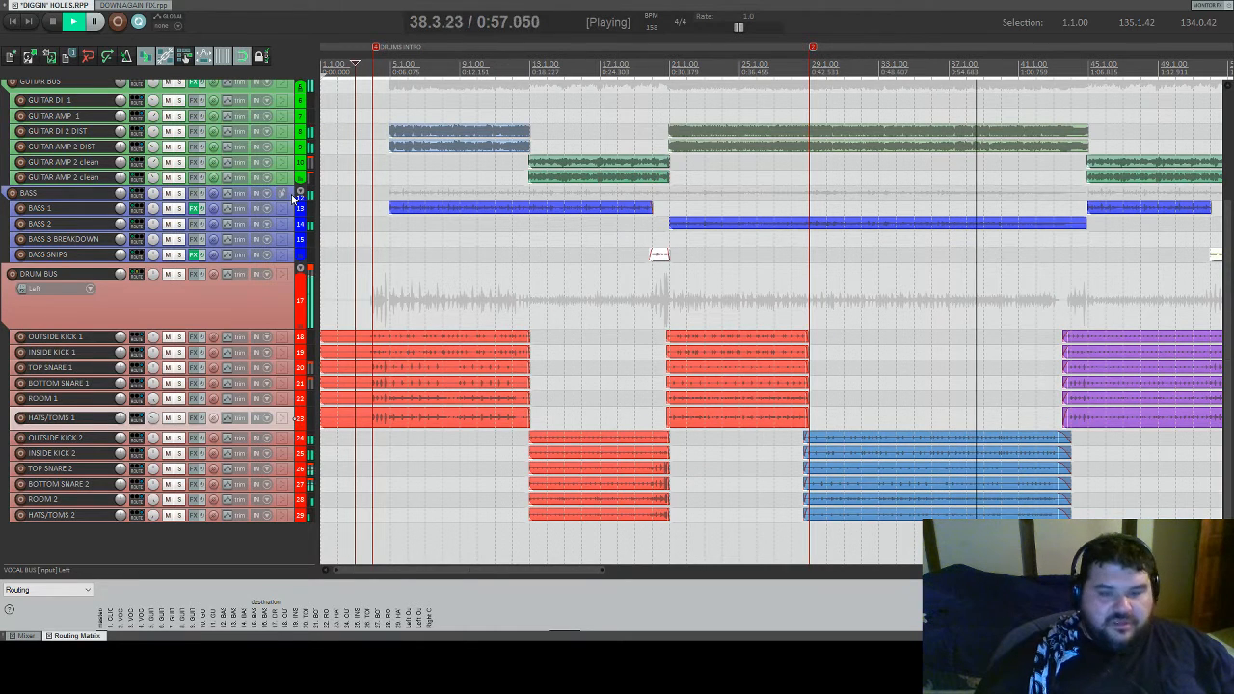
pyautogui.scroll(5, 231, 193)
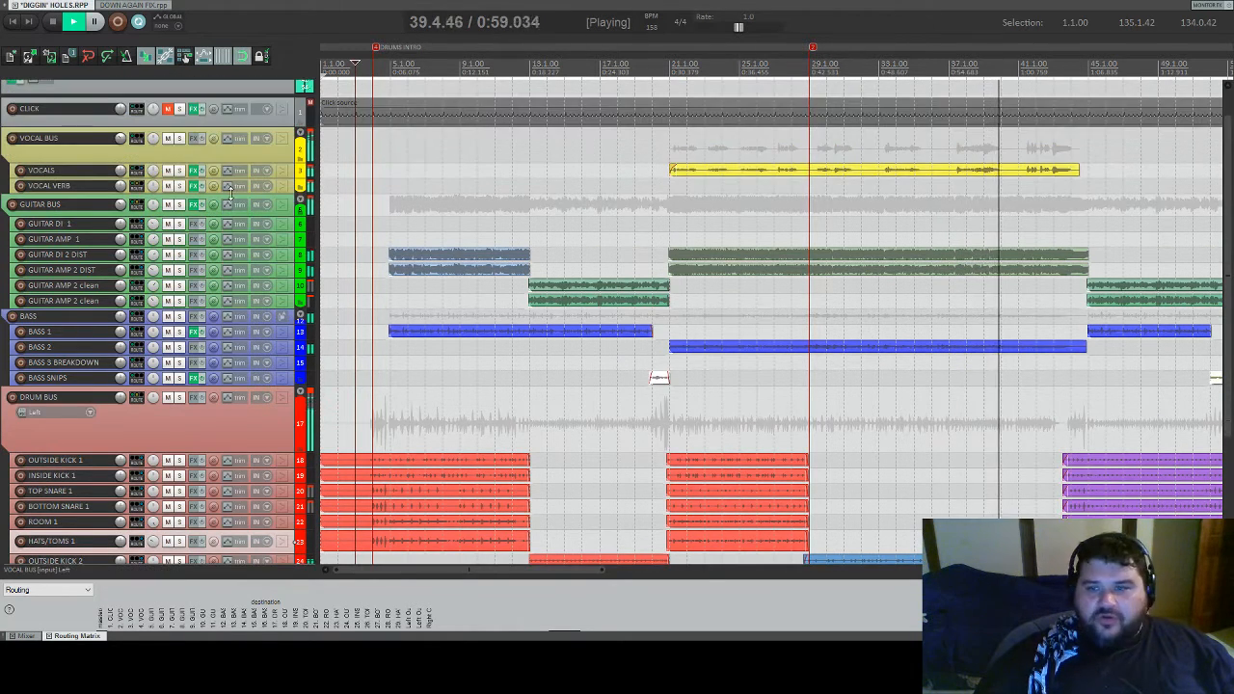
pyautogui.scroll(-2, 269, 205)
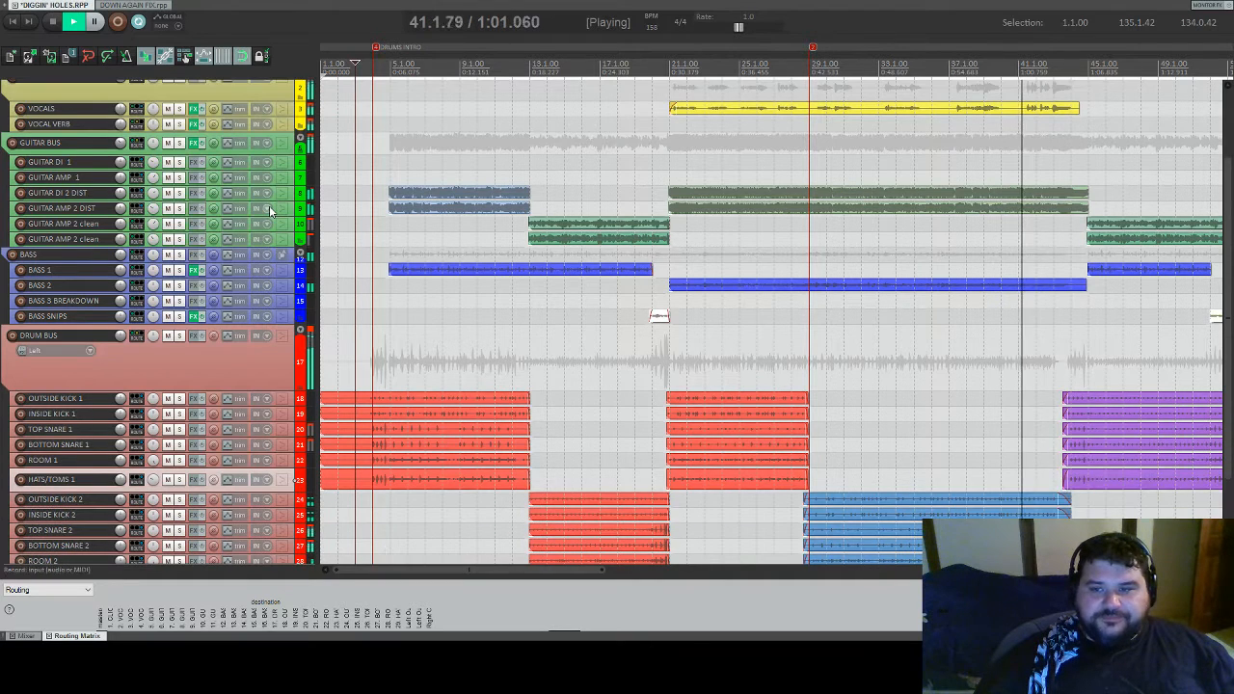
pyautogui.scroll(-2, 728, 188)
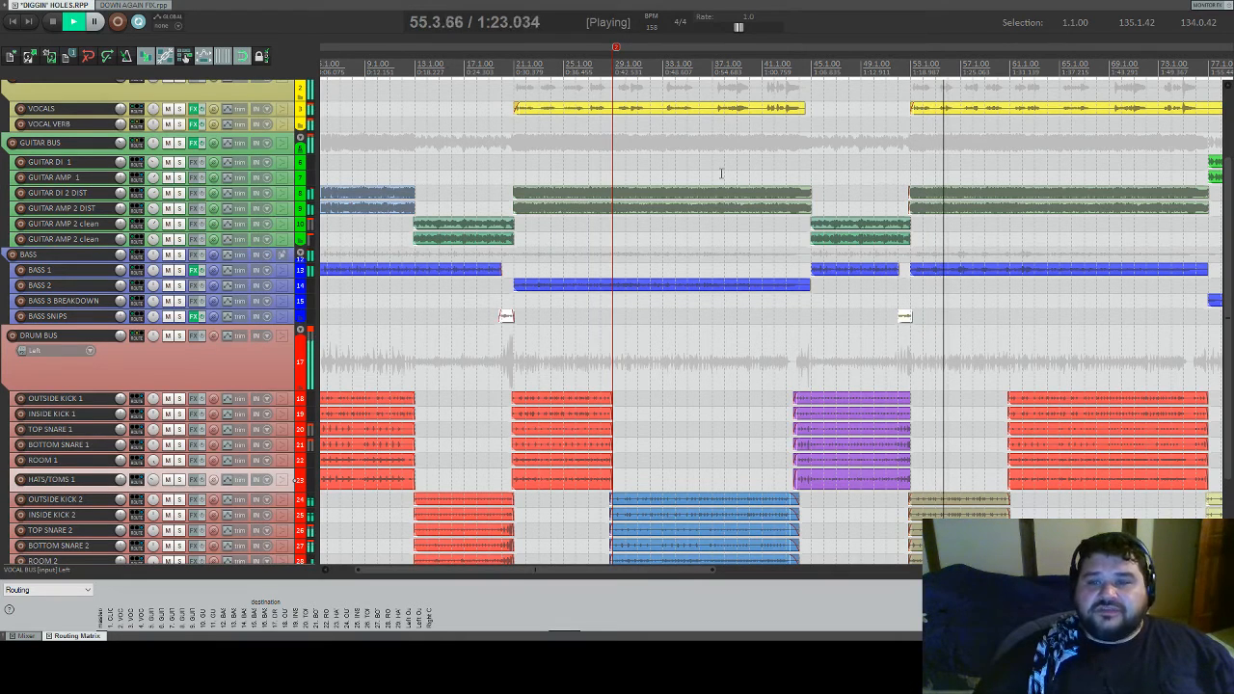
pyautogui.scroll(-1, 1041, 248)
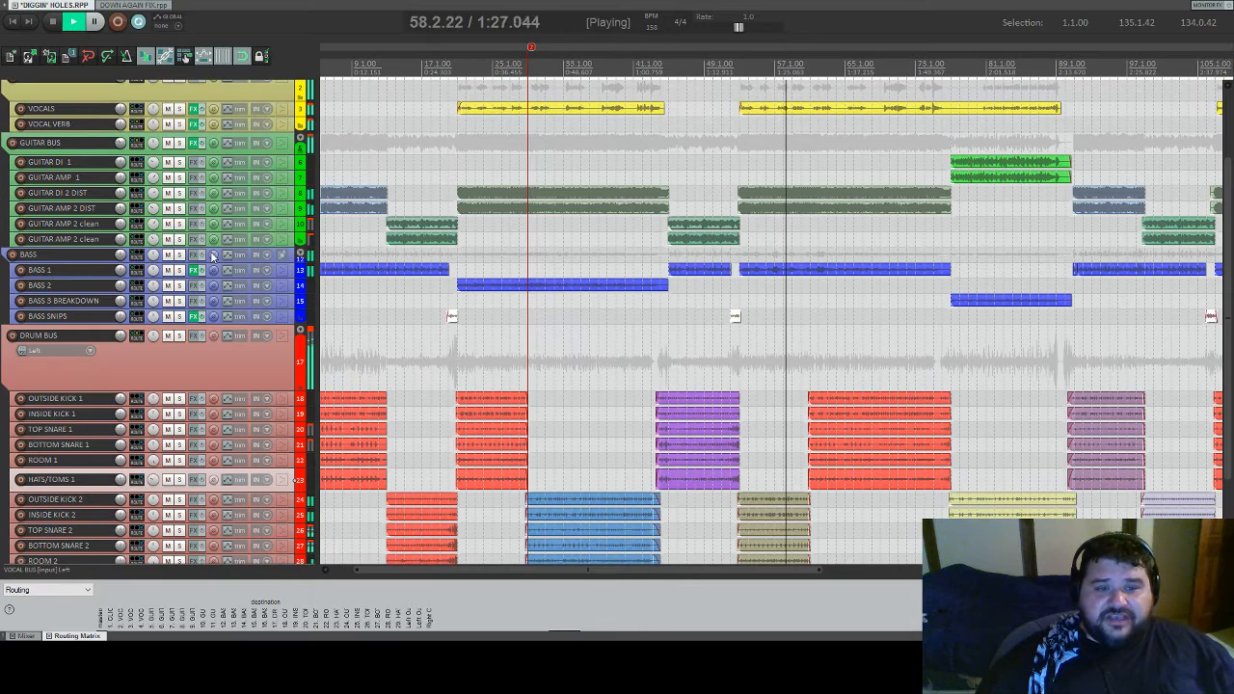
pyautogui.scroll(-3, 212, 256)
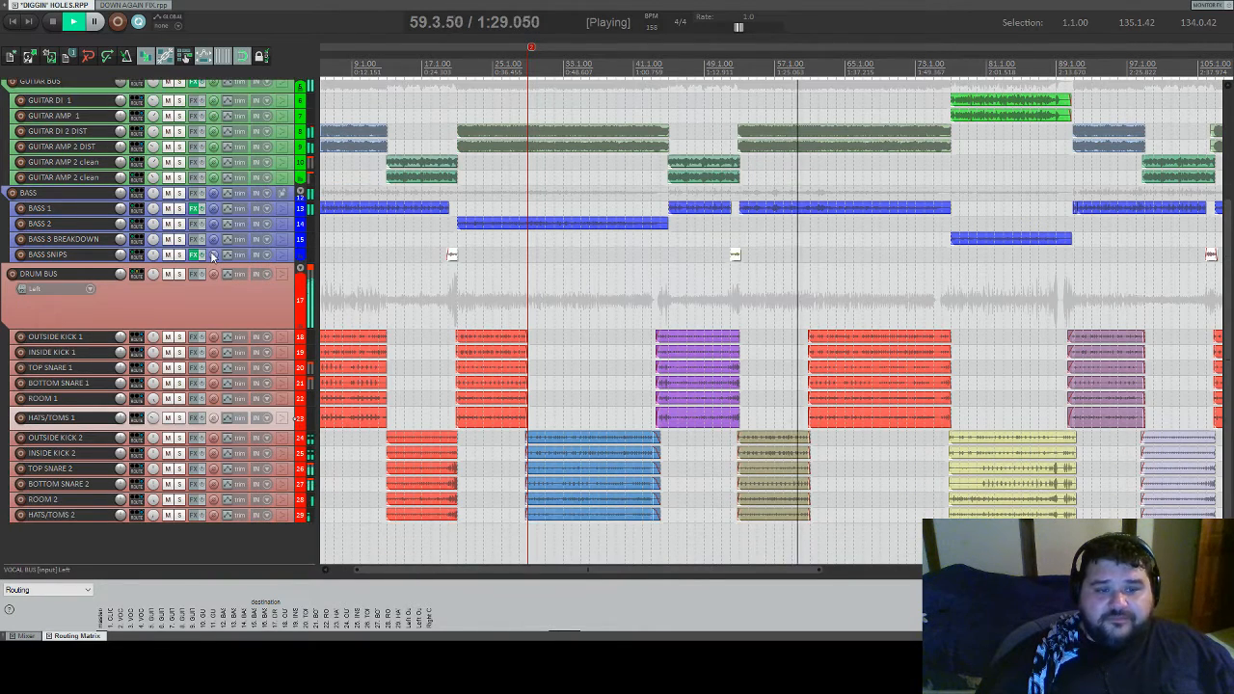
pyautogui.scroll(3, 208, 272)
pyautogui.scroll(4, 209, 272)
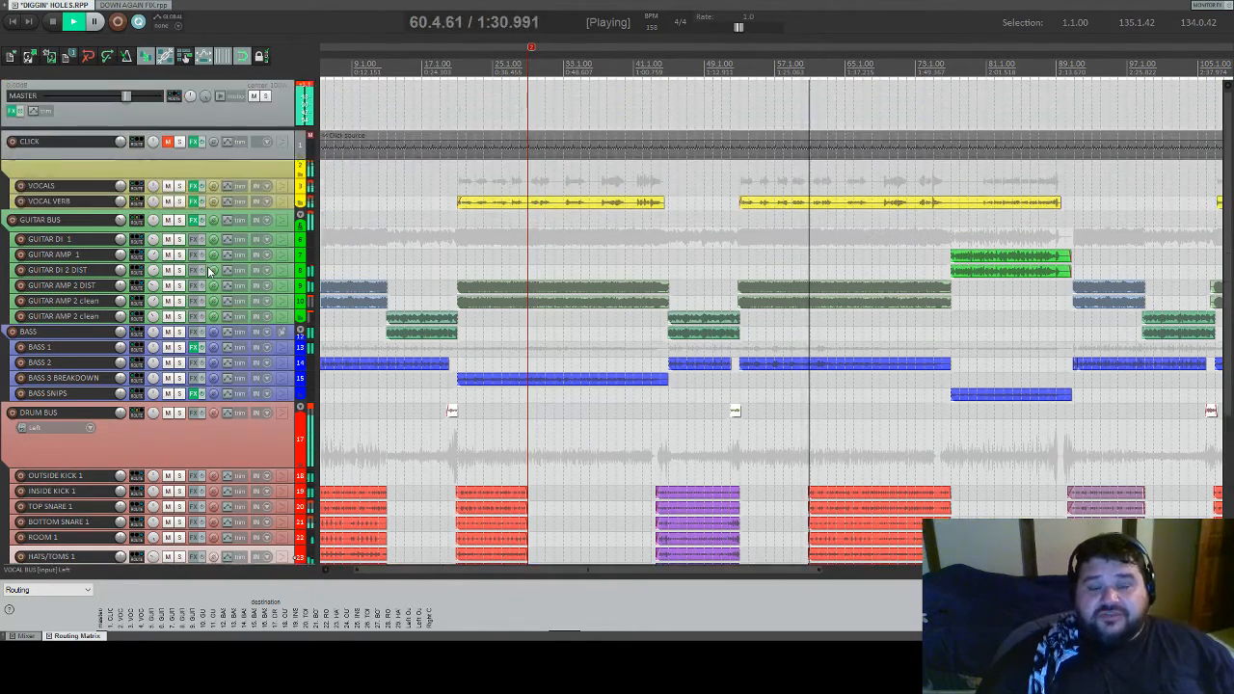
pyautogui.scroll(-2, 689, 239)
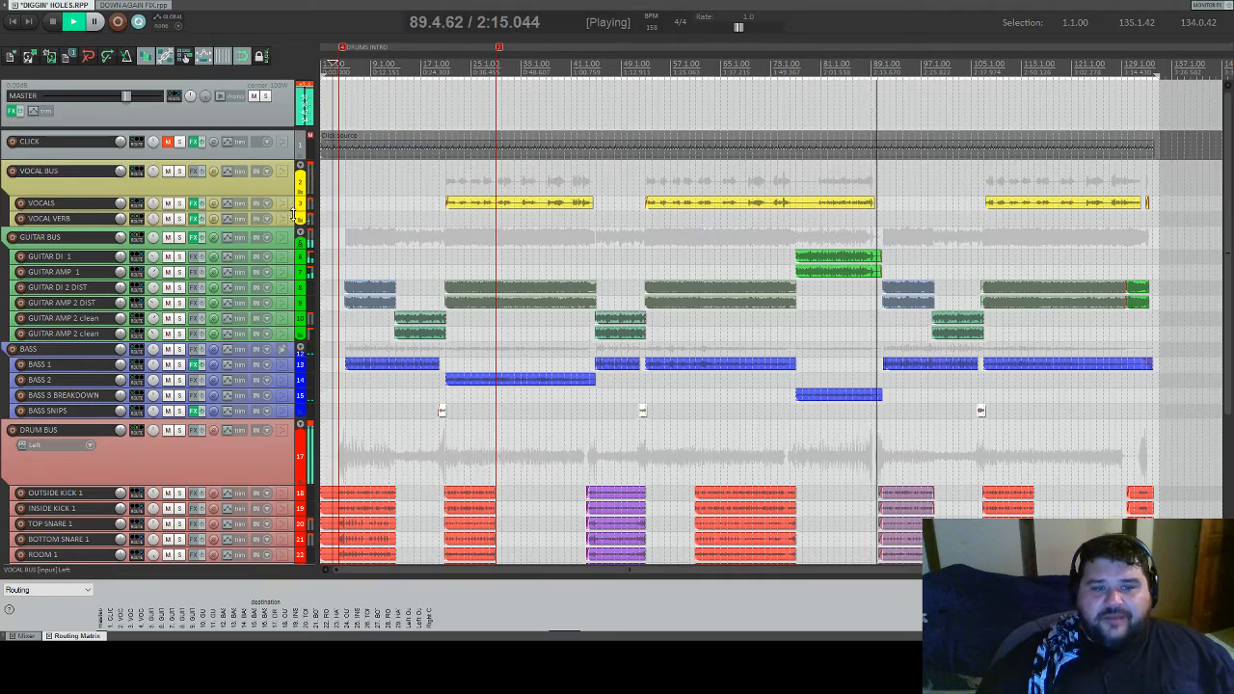
# - Make the VOCALS and VOCAL VERB tracks taller
pyautogui.moveTo(293, 210); pyautogui.dragTo(292, 264)
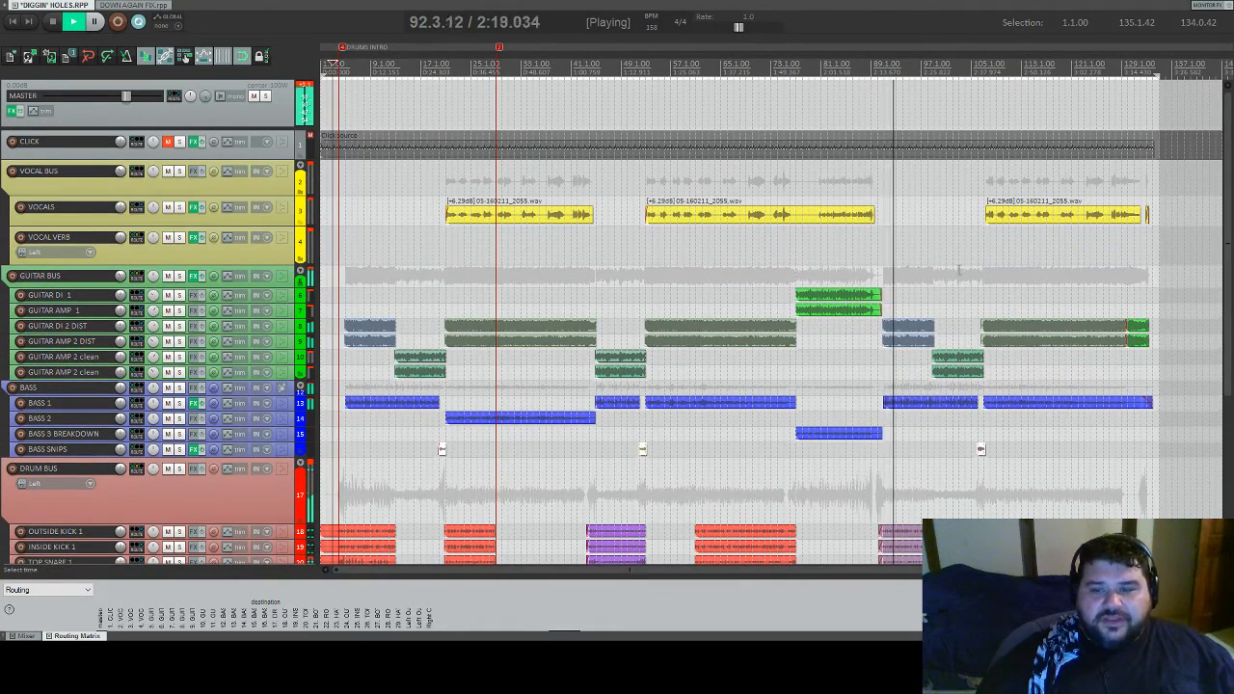
pyautogui.scroll(5, 906, 242)
pyautogui.scroll(-3, 972, 280)
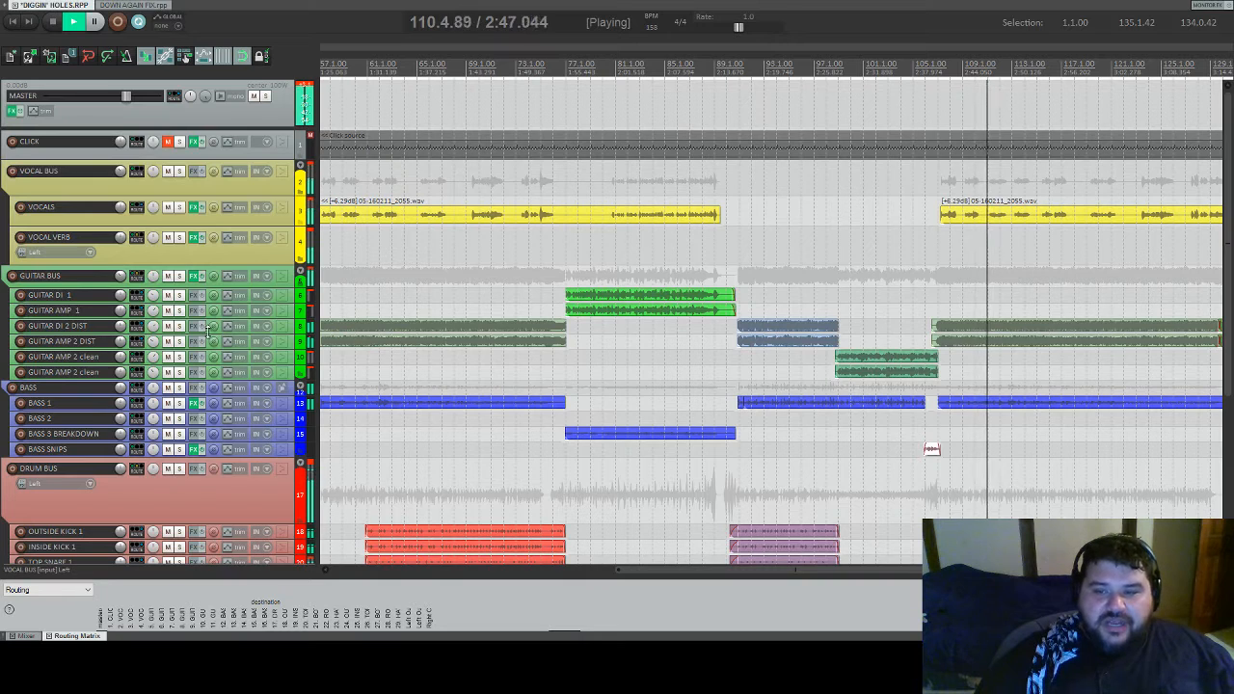
# - Unmute and solo the CLICK track while the song plays
pyautogui.scroll(-1, 267, 309)
pyautogui.scroll(-4, 267, 309)
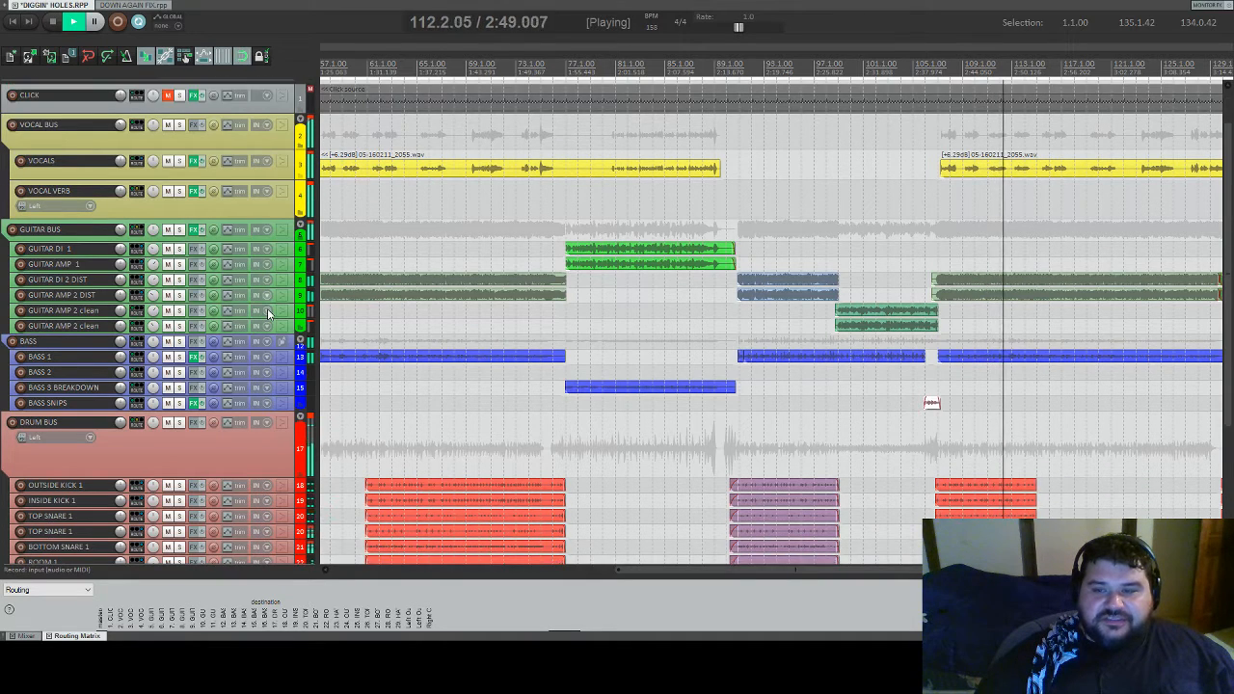
pyautogui.scroll(3, 267, 315)
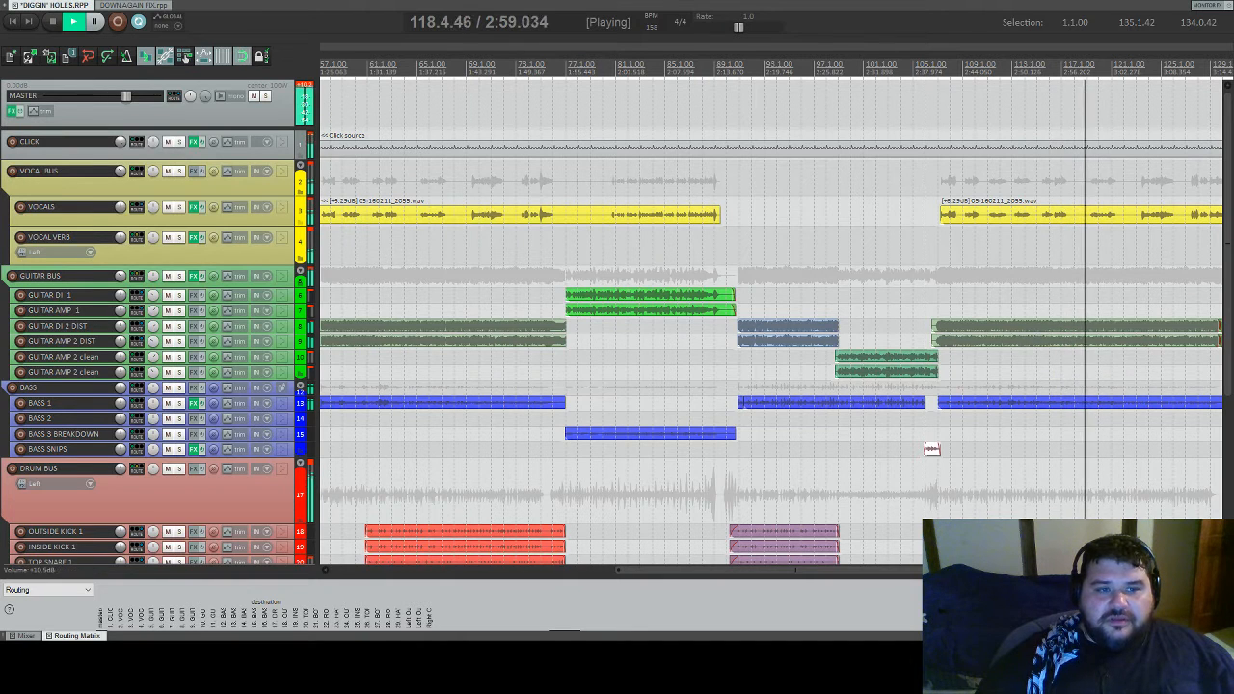
pyautogui.click(179, 143)
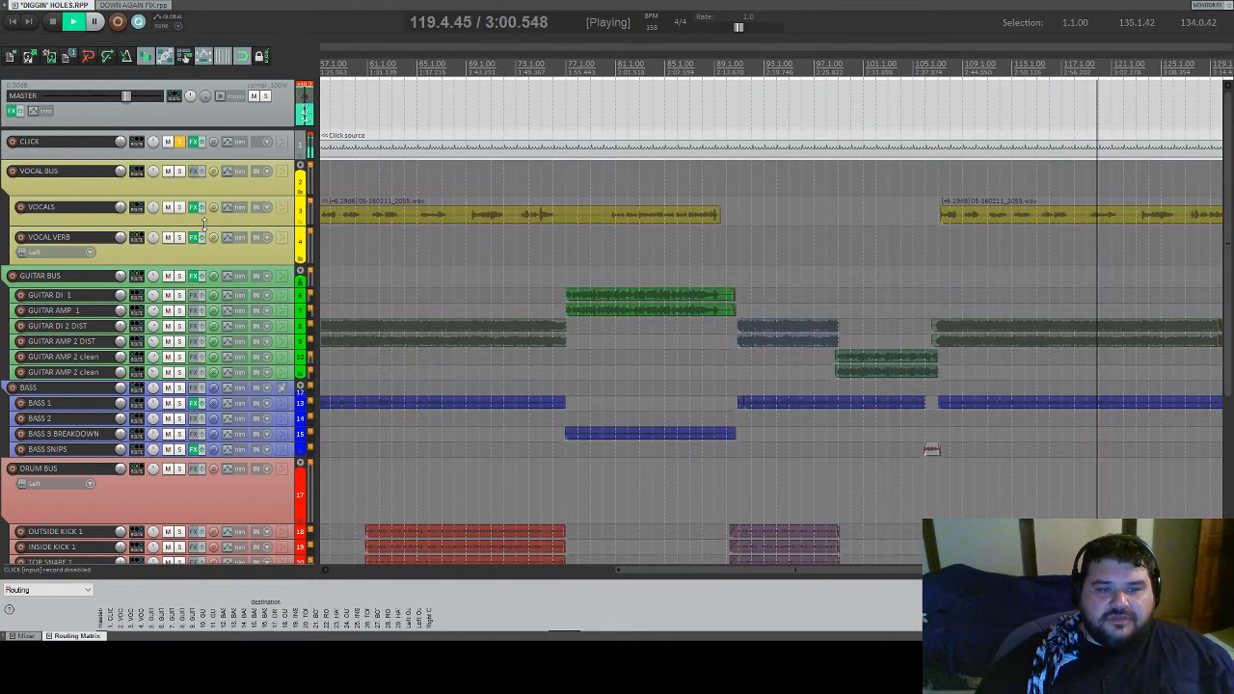
# - Solo the GUITAR BUS together with the click while the song plays, make its track slightly taller, and stop playback
pyautogui.click(180, 277)
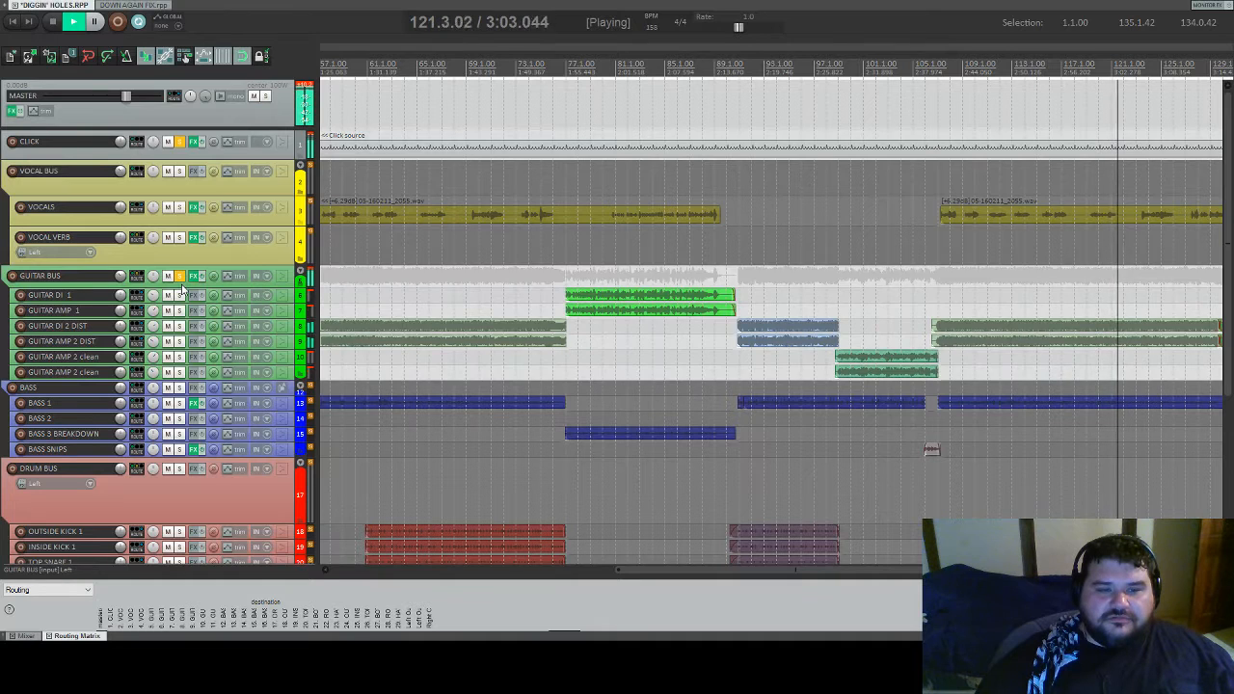
pyautogui.moveTo(180, 286); pyautogui.dragTo(182, 294)
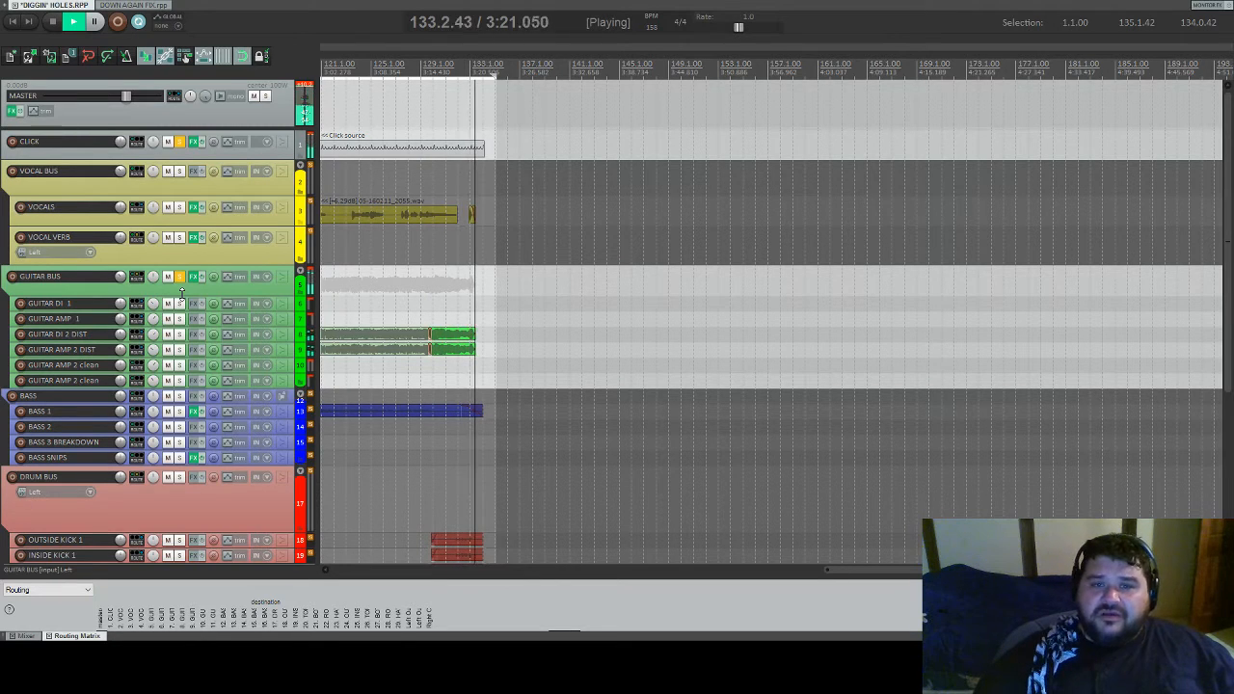
pyautogui.press('space')
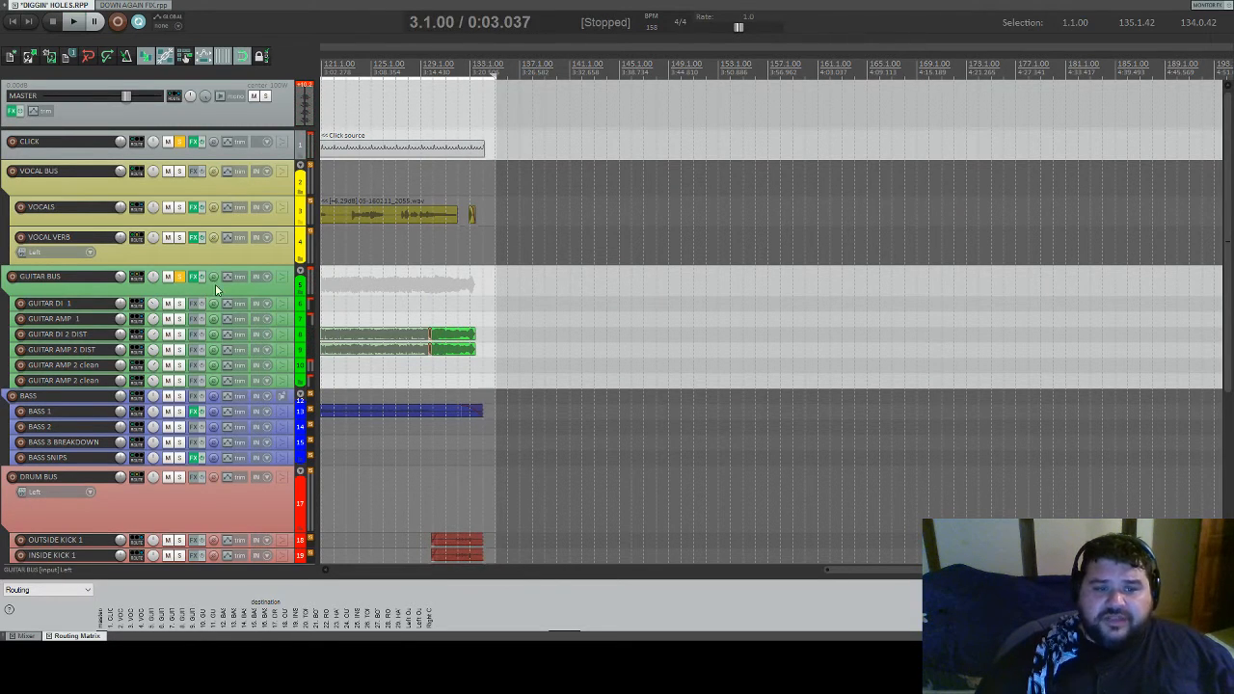
# - Clear the solo on the GUITAR BUS and CLICK tracks
pyautogui.click(181, 277)
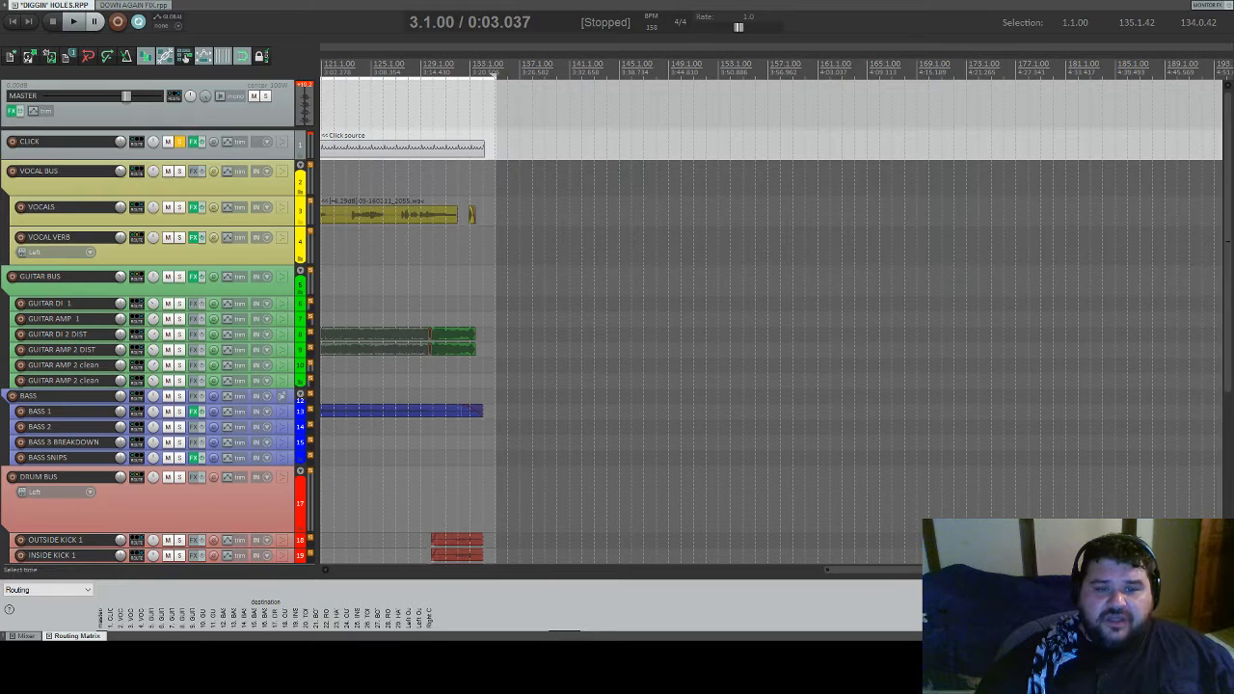
pyautogui.click(178, 145)
# - Solo the BASS folder and the CLICK track and play the song from bar 53
pyautogui.scroll(-2, 537, 151)
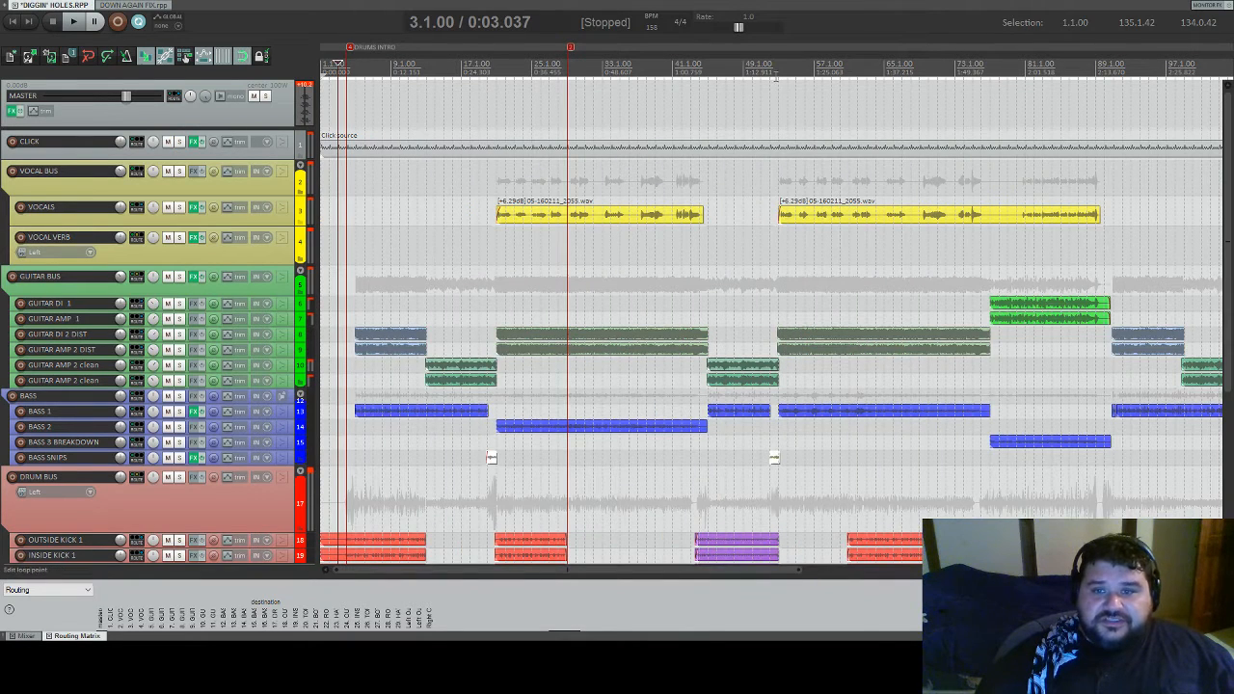
pyautogui.click(776, 75)
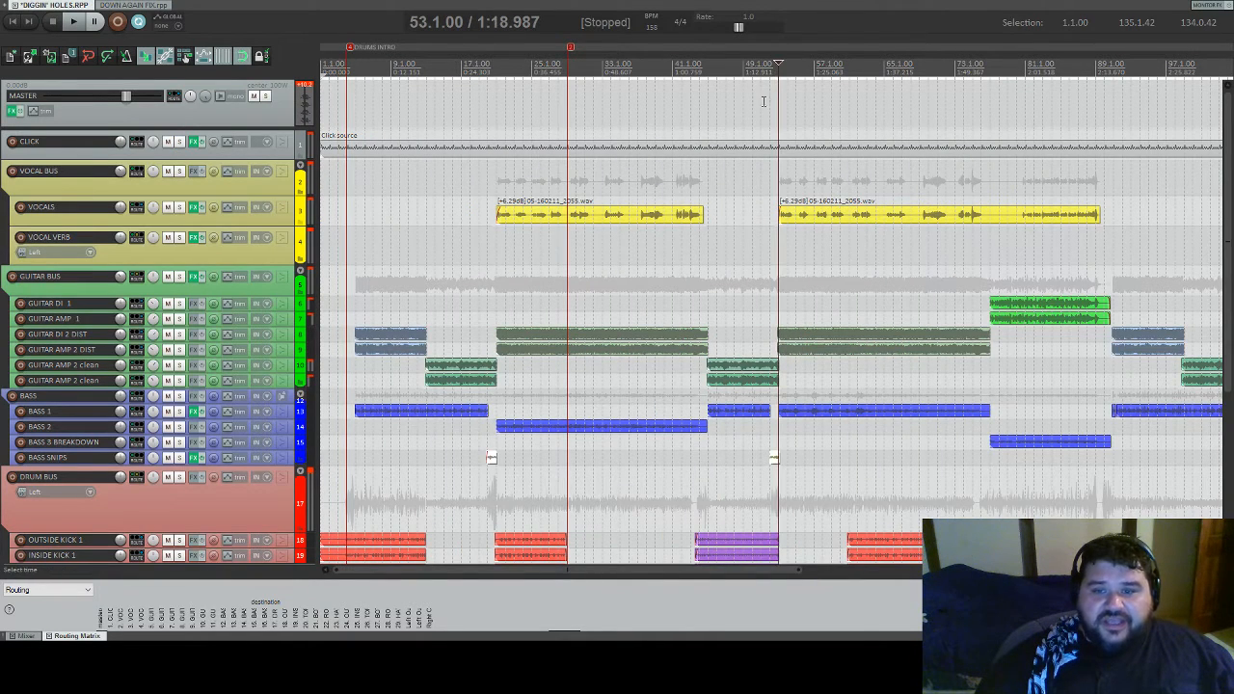
pyautogui.click(179, 397)
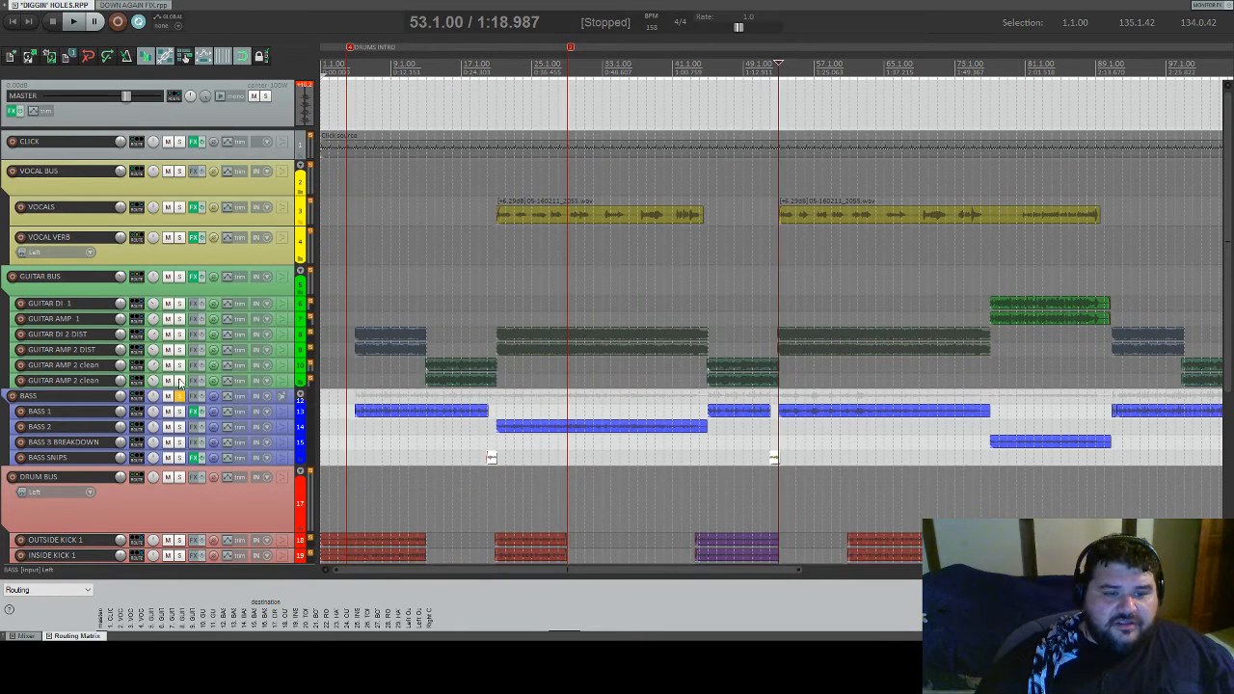
pyautogui.click(180, 142)
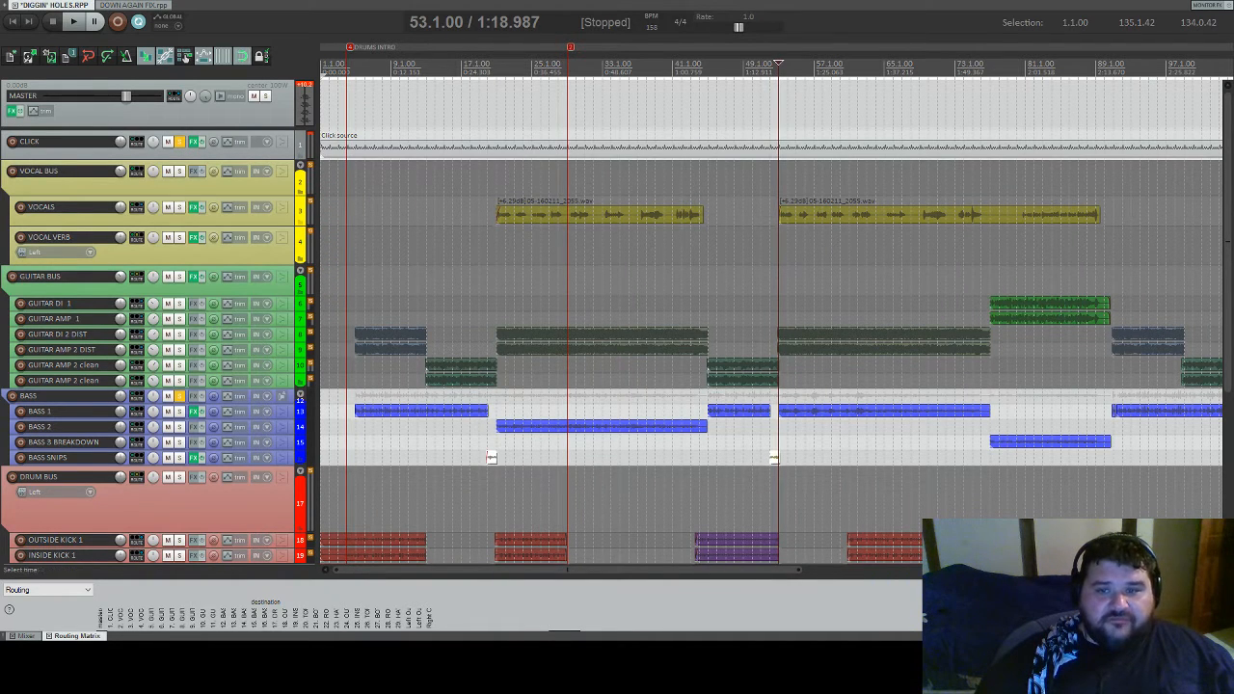
pyautogui.press('space')
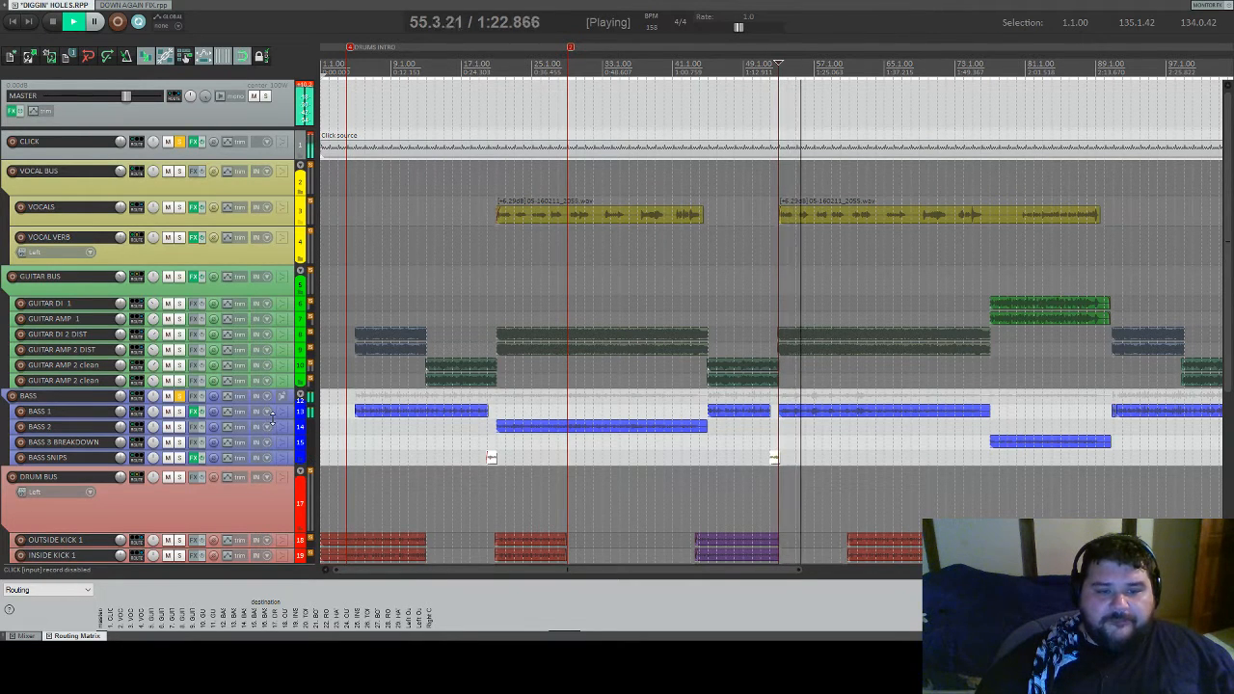
# - Make the BASS 1 and BASS 3 BREAKDOWN tracks taller
pyautogui.moveTo(272, 419); pyautogui.dragTo(272, 437)
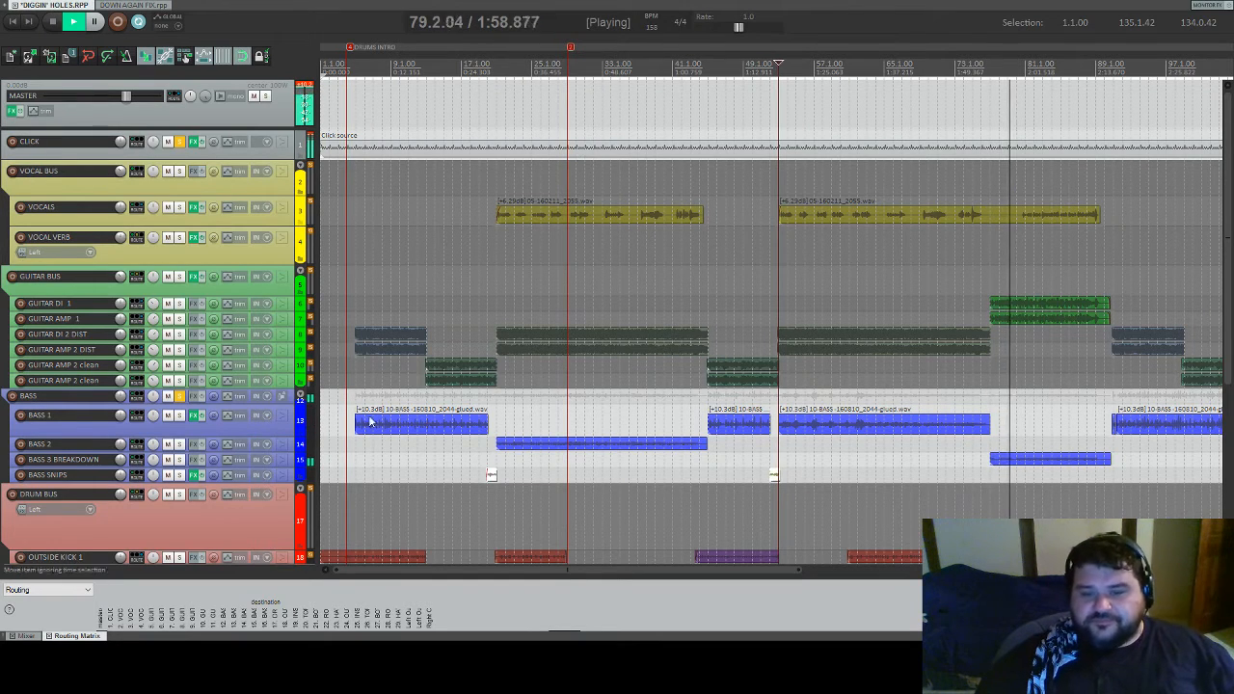
pyautogui.moveTo(288, 468); pyautogui.dragTo(289, 520)
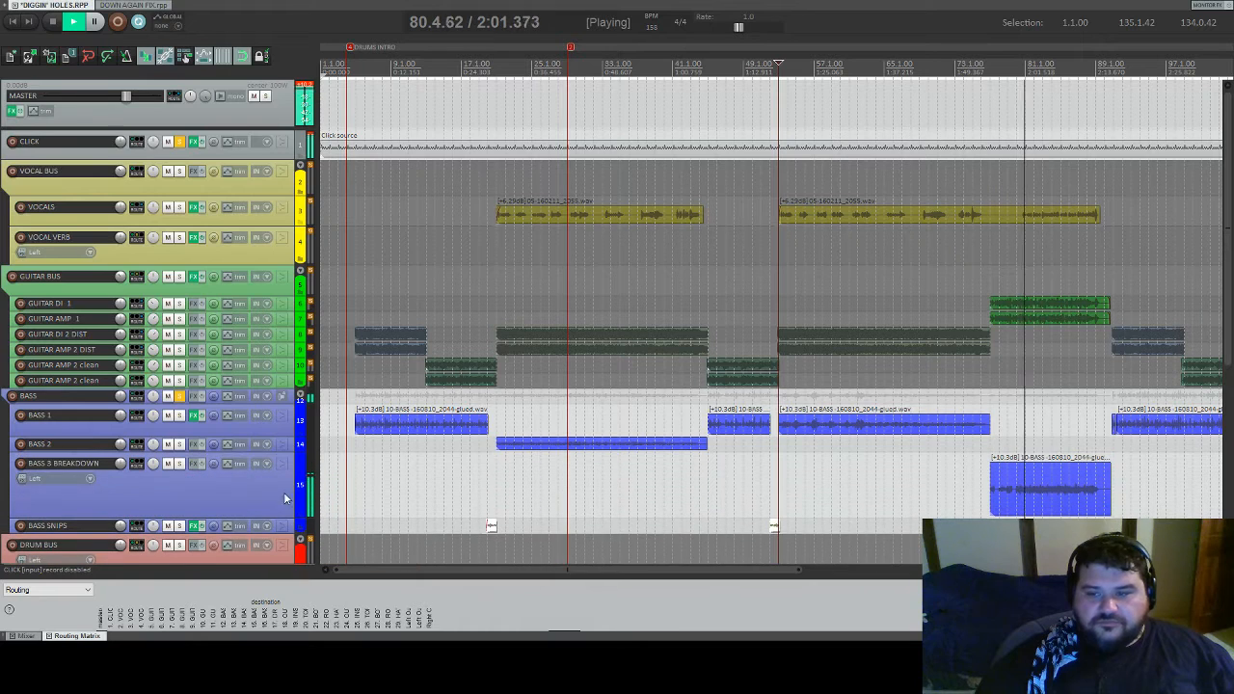
# - Add GUITAR DI 1 and GUITAR AMP 1 to the soloed tracks, then select the BASS 3 BREAKDOWN track and stop playback
pyautogui.click(180, 305)
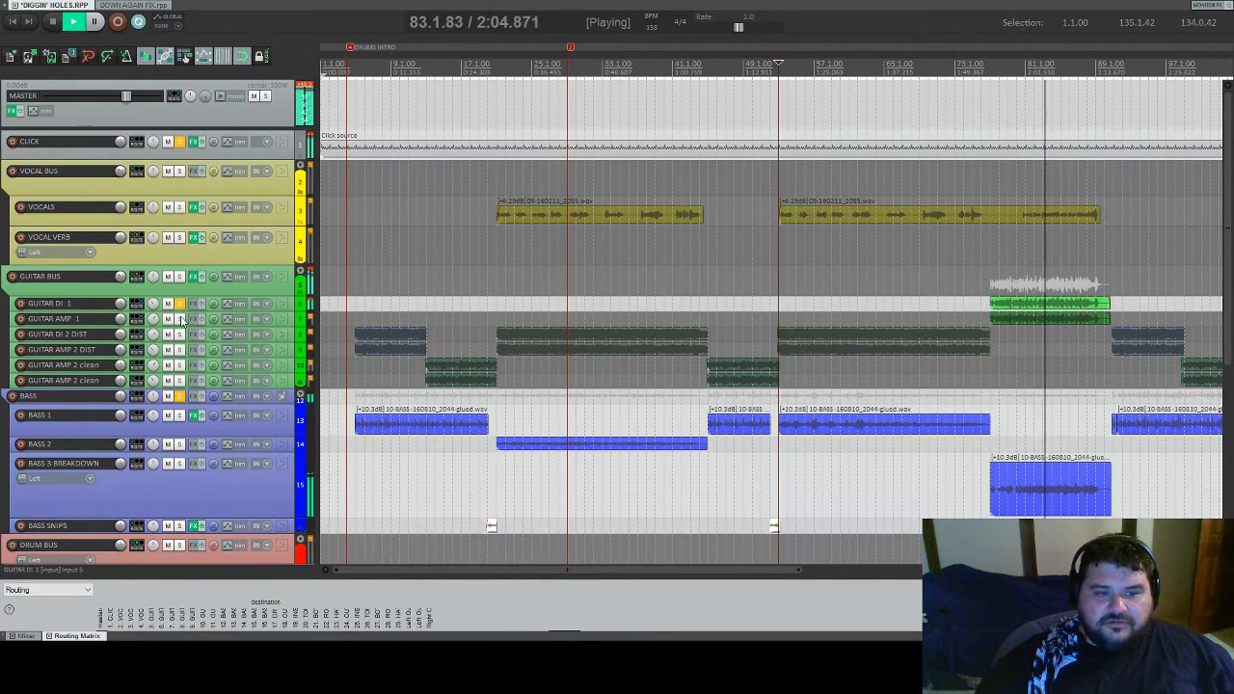
pyautogui.click(180, 319)
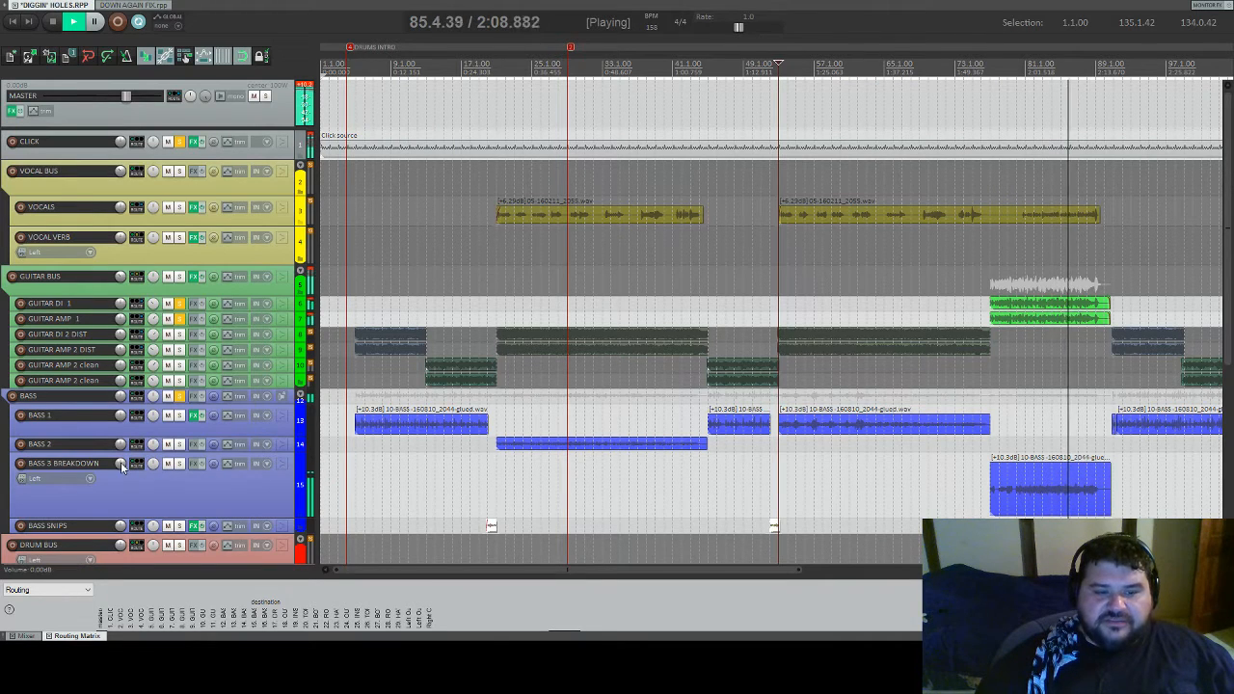
pyautogui.click(155, 488)
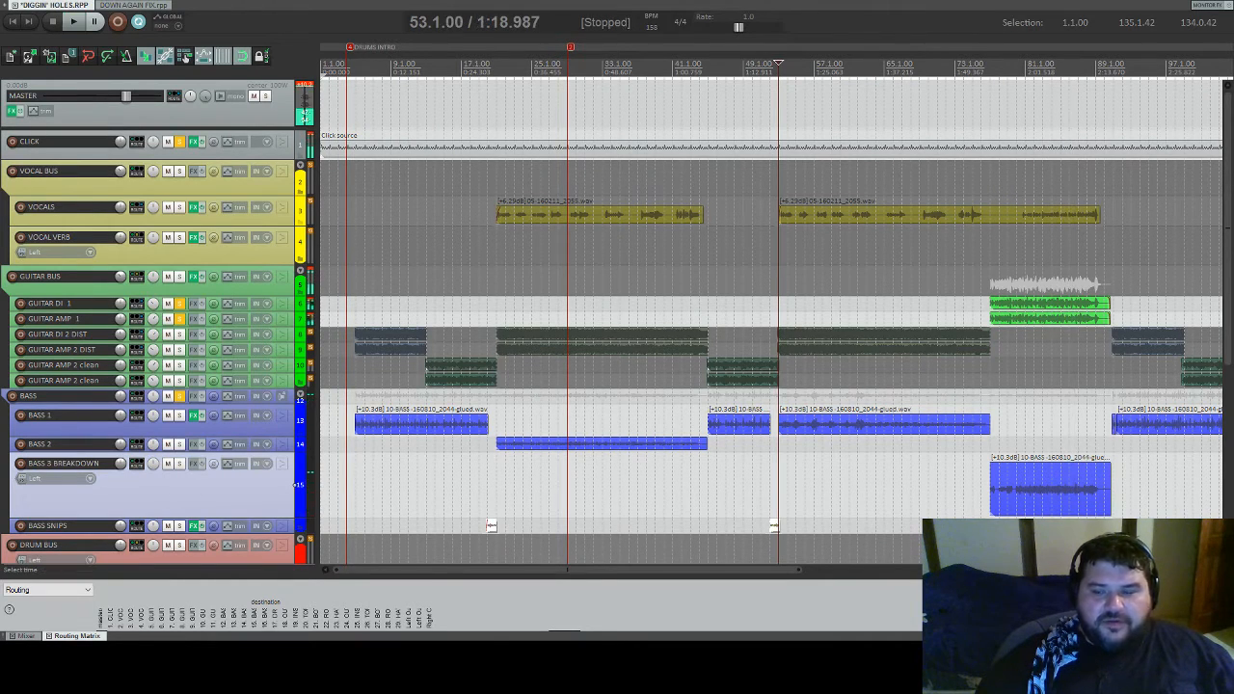
# - Move the edit cursor to bar 77, where the breakdown bass item starts, and play the soloed tracks from there
pyautogui.click(999, 81)
pyautogui.hscroll(3, 974, 97)
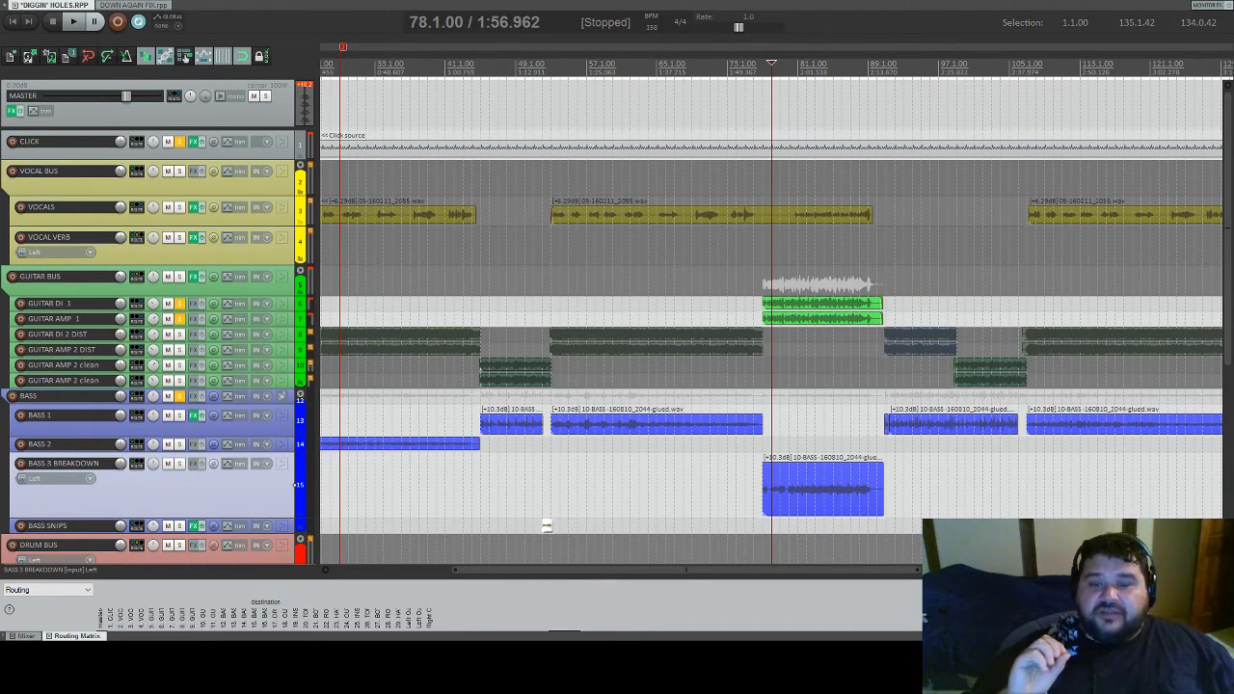
pyautogui.click(763, 72)
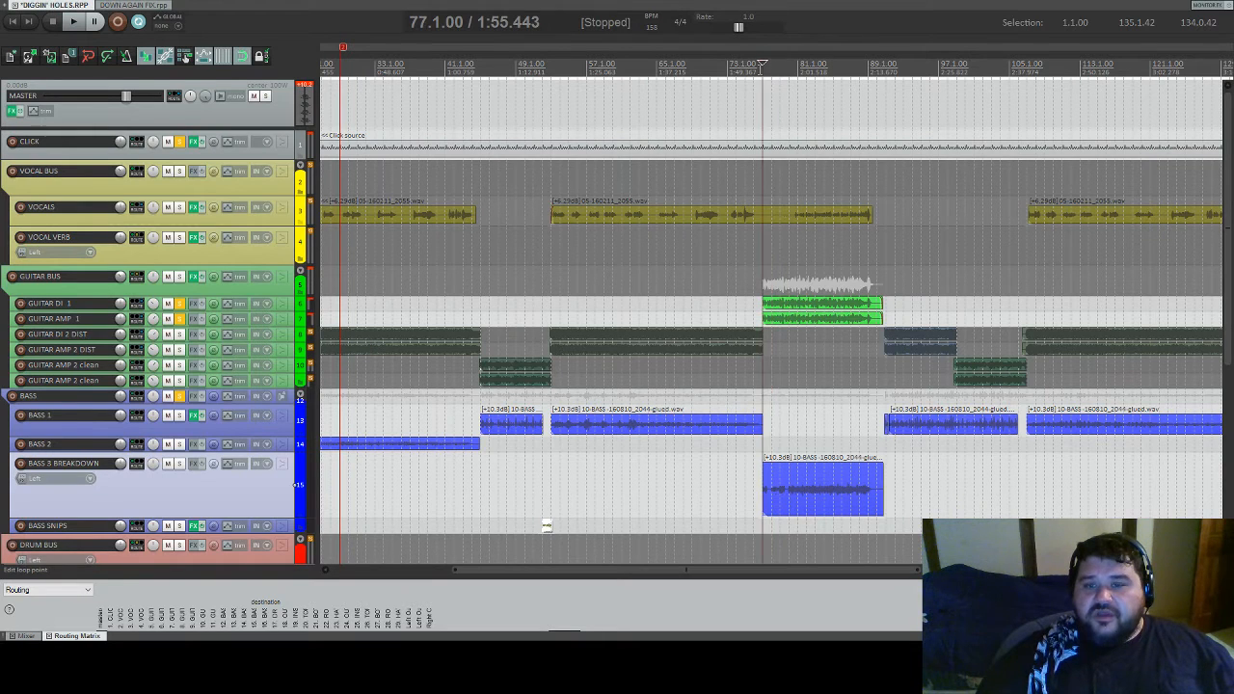
pyautogui.scroll(4, 762, 72)
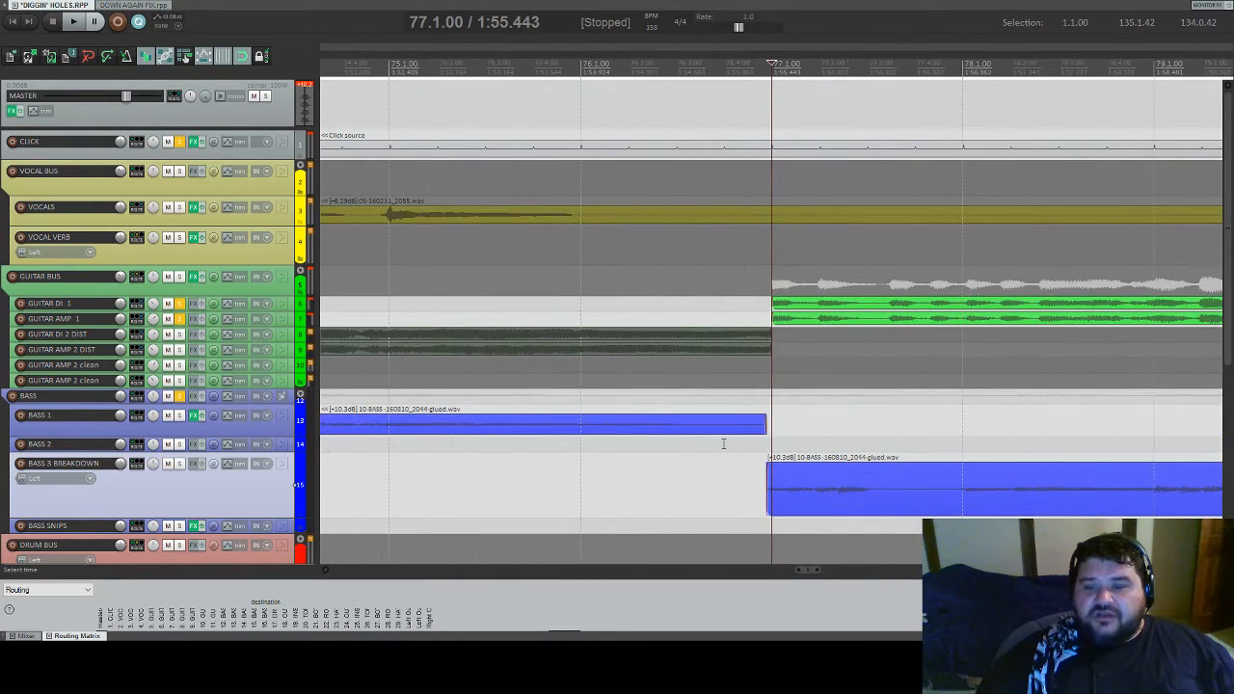
pyautogui.scroll(-3, 815, 515)
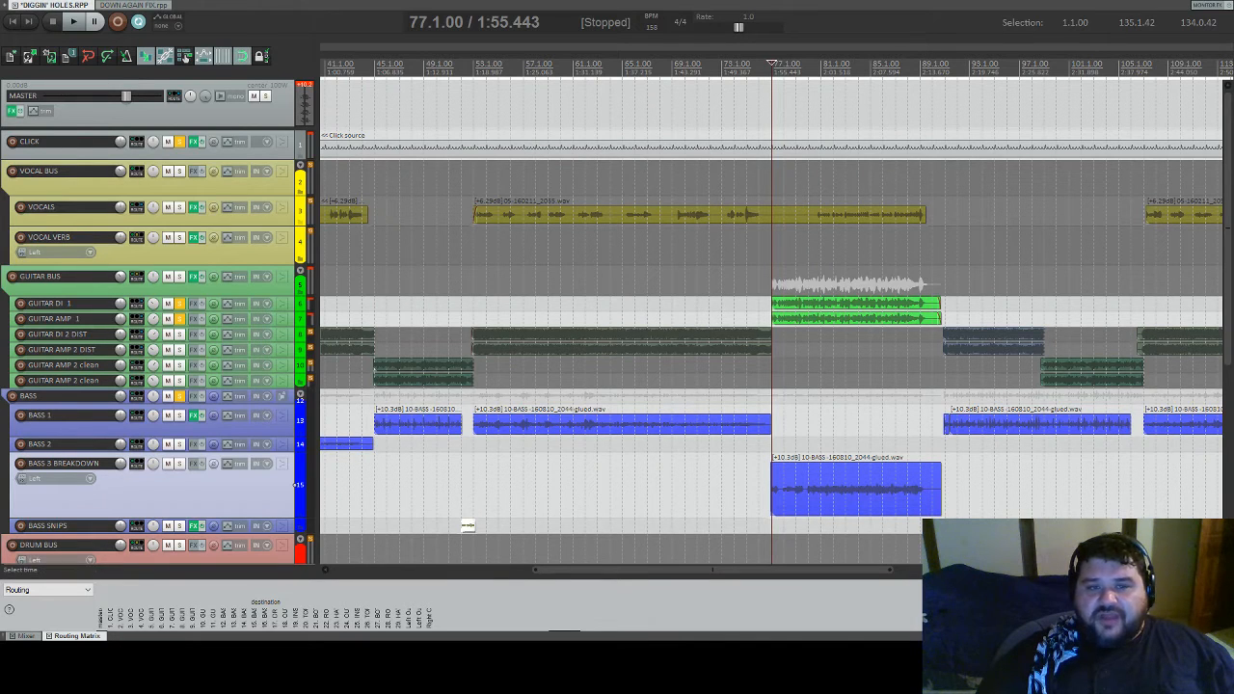
pyautogui.press('space')
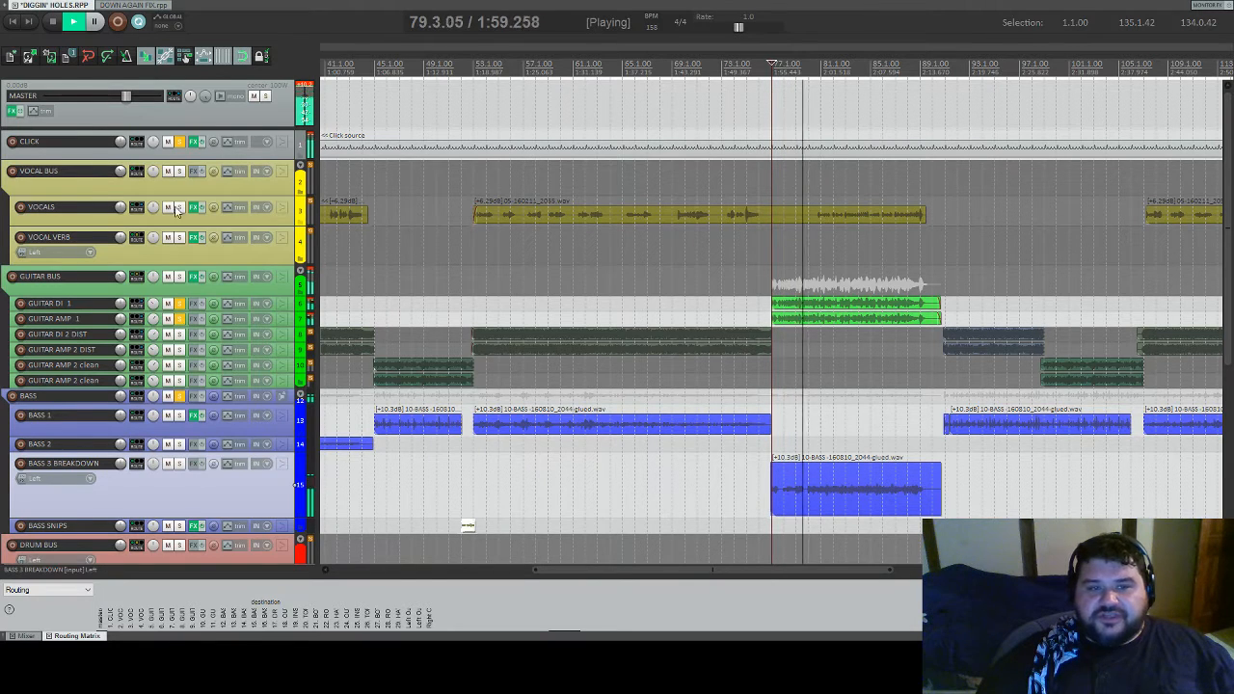
# - Mute the CLICK track during playback and make it slightly taller
pyautogui.click(168, 142)
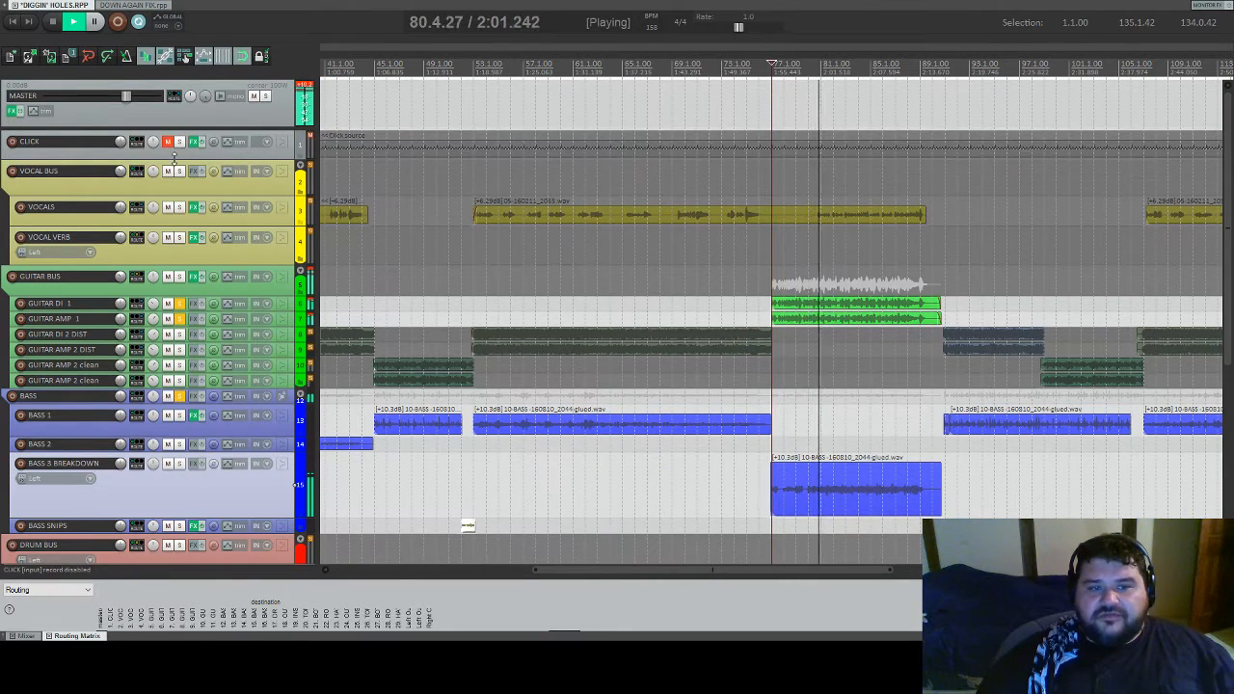
pyautogui.moveTo(175, 158); pyautogui.dragTo(175, 164)
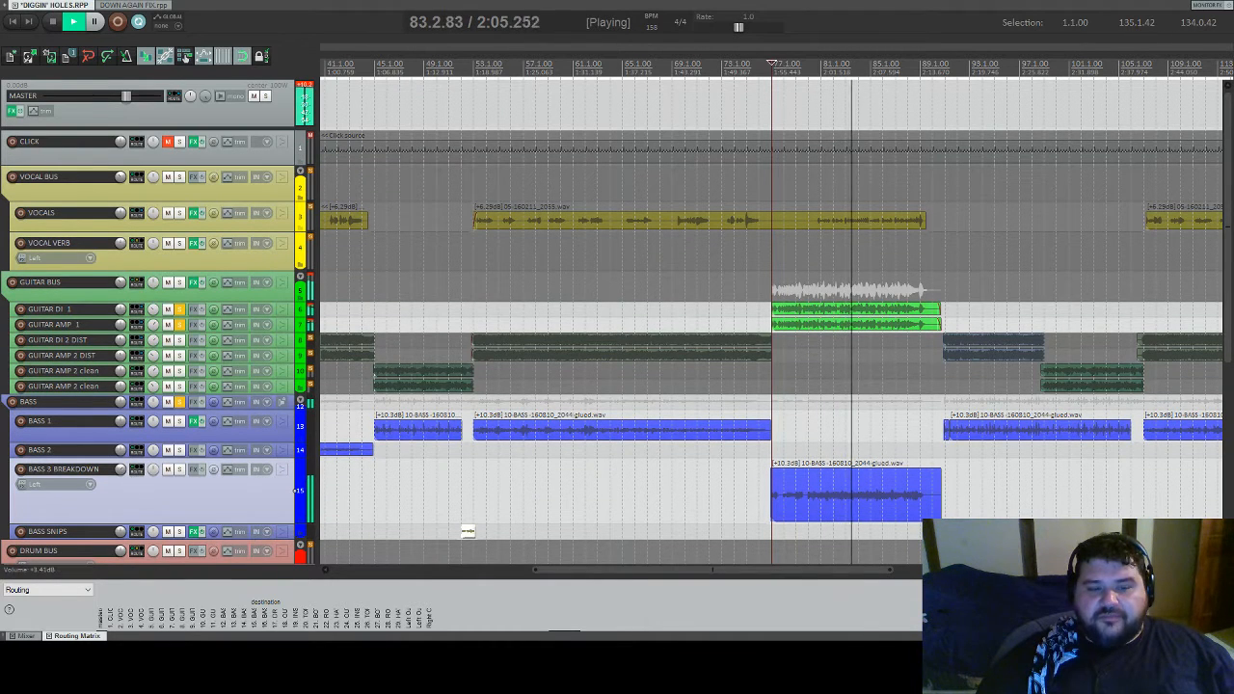
# - Try raising the BASS 3 BREAKDOWN track volume to +13.0 dB during playback, reset it to 0.00 dB, and stop
pyautogui.scroll(-4, 789, 501)
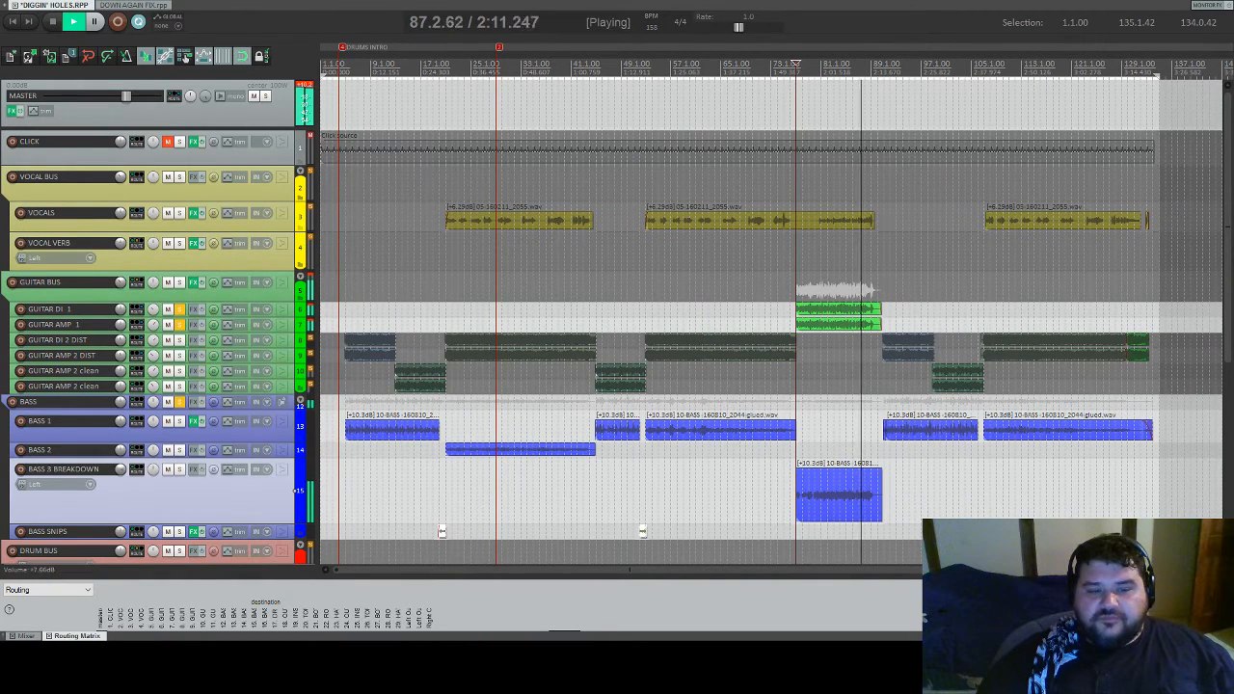
pyautogui.scroll(5, 120, 469)
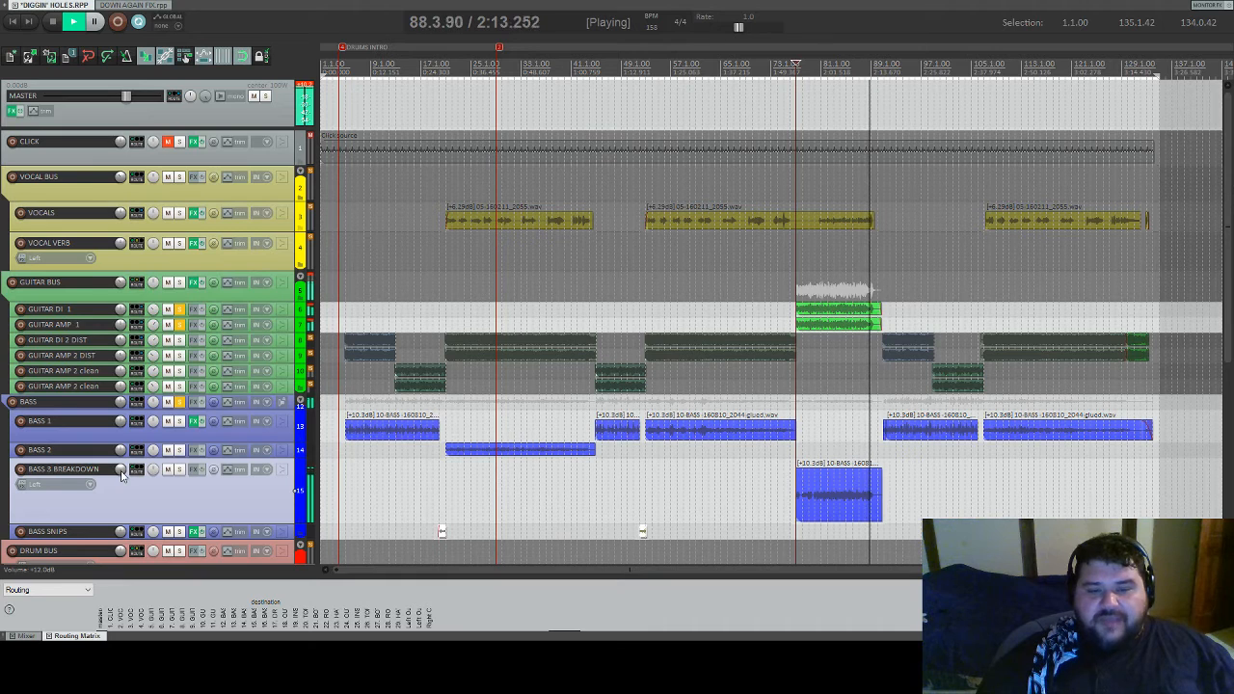
pyautogui.press('space')
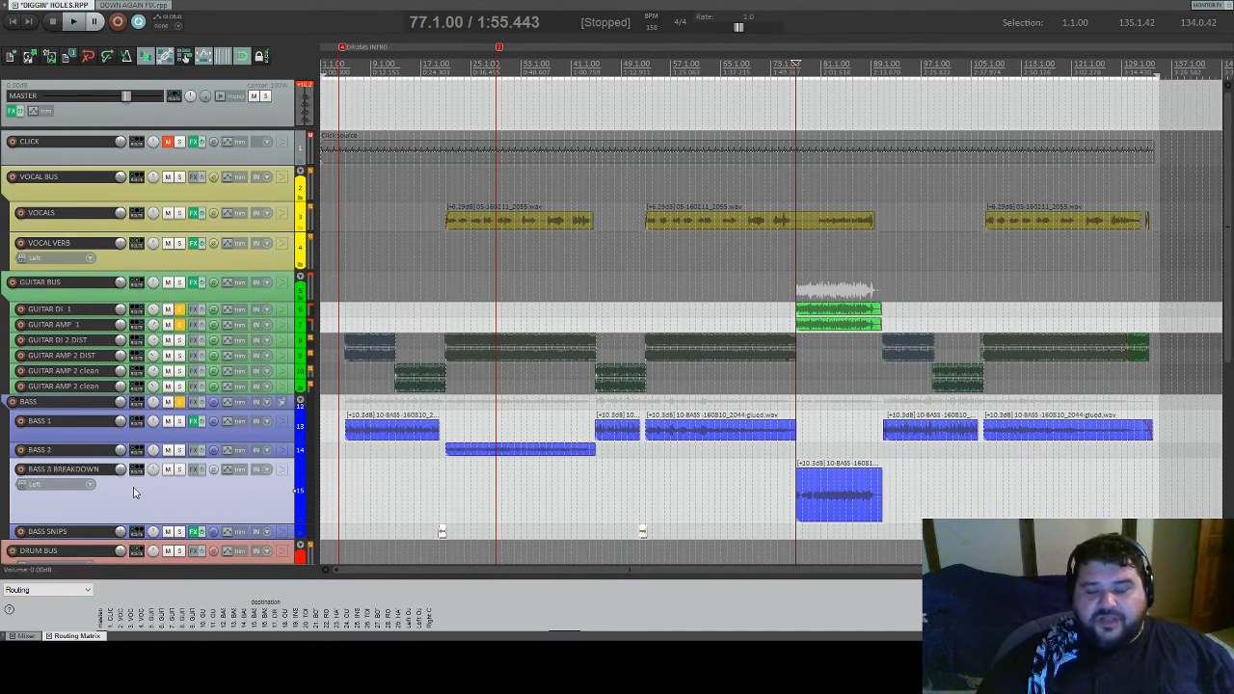
# - Normalize the audio item on the BASS 3 BREAKDOWN track and play the soloed tracks from bar 77
pyautogui.click(835, 497)
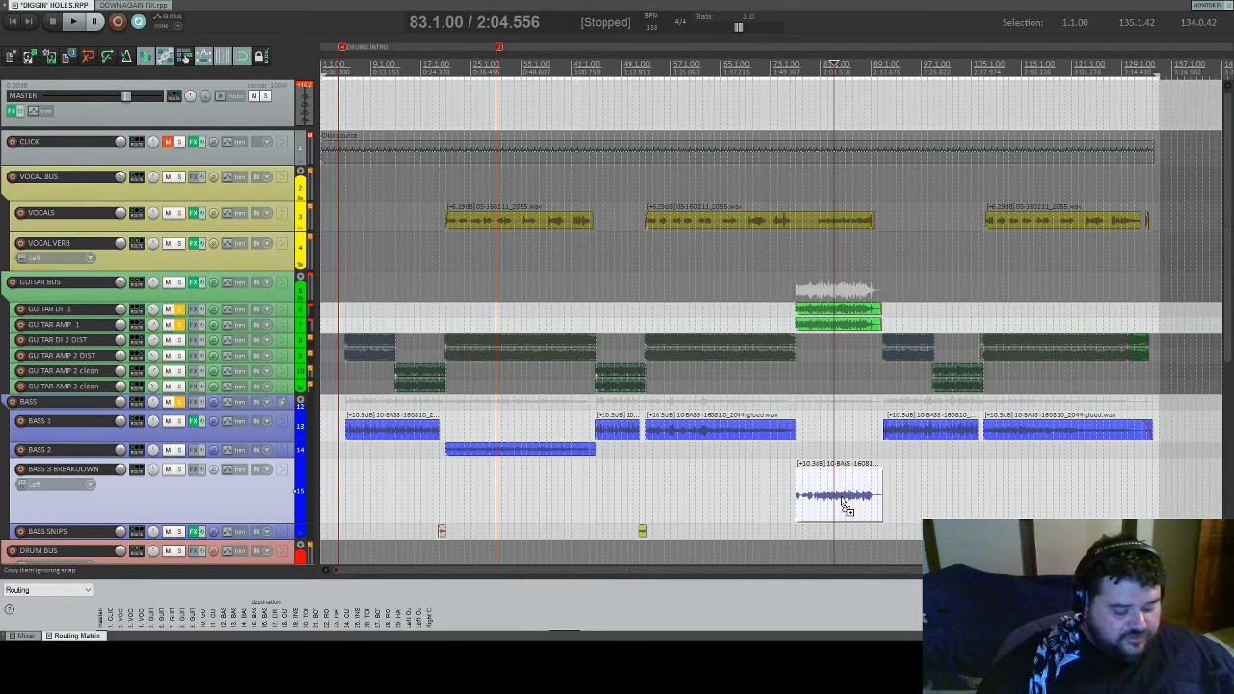
pyautogui.hotkey('ctrl', 'shift', 'n')
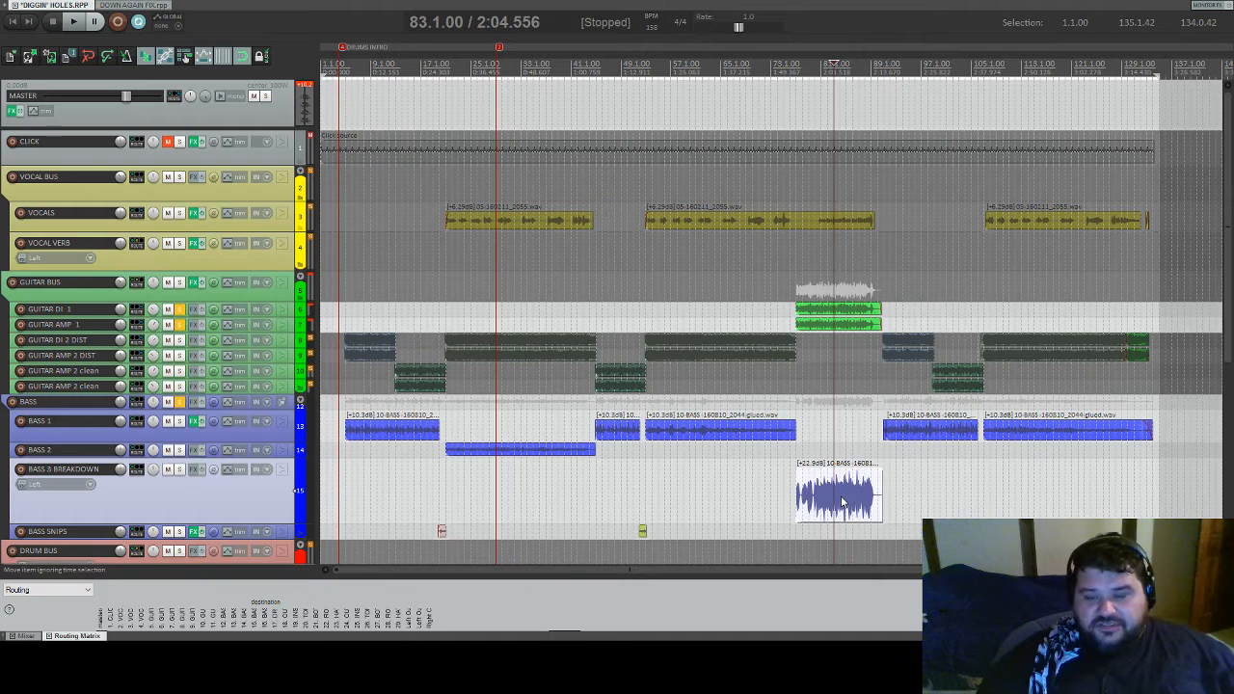
pyautogui.click(796, 70)
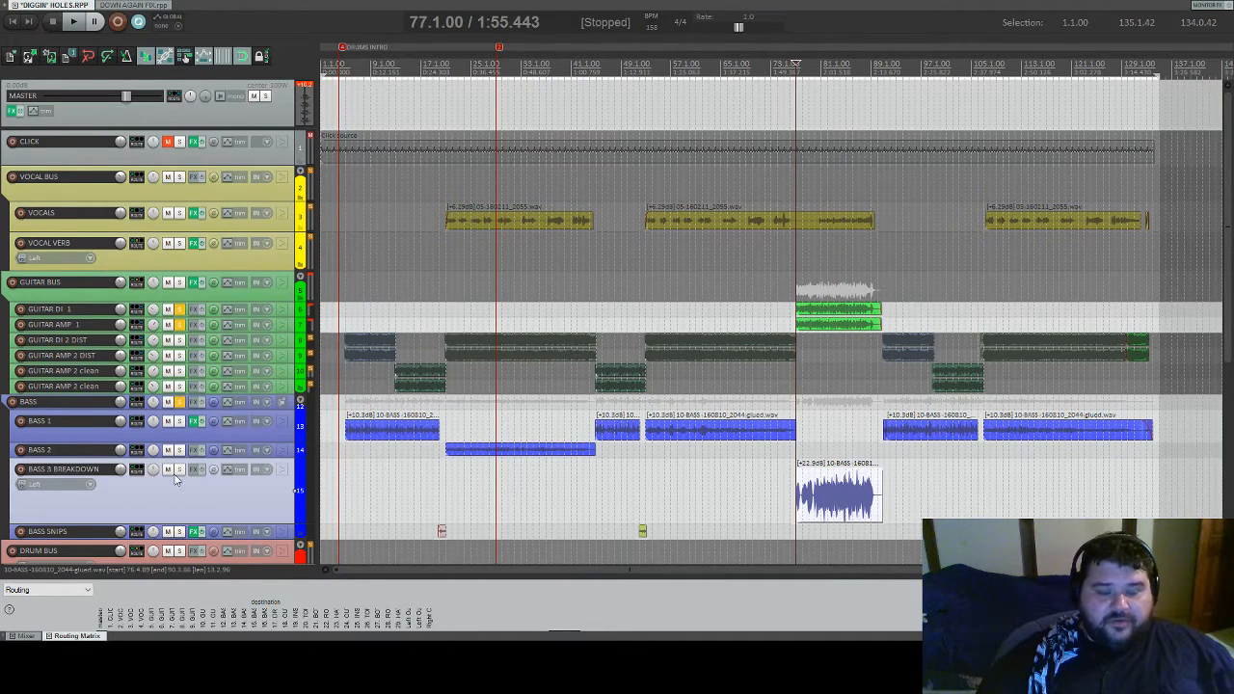
pyautogui.press('space')
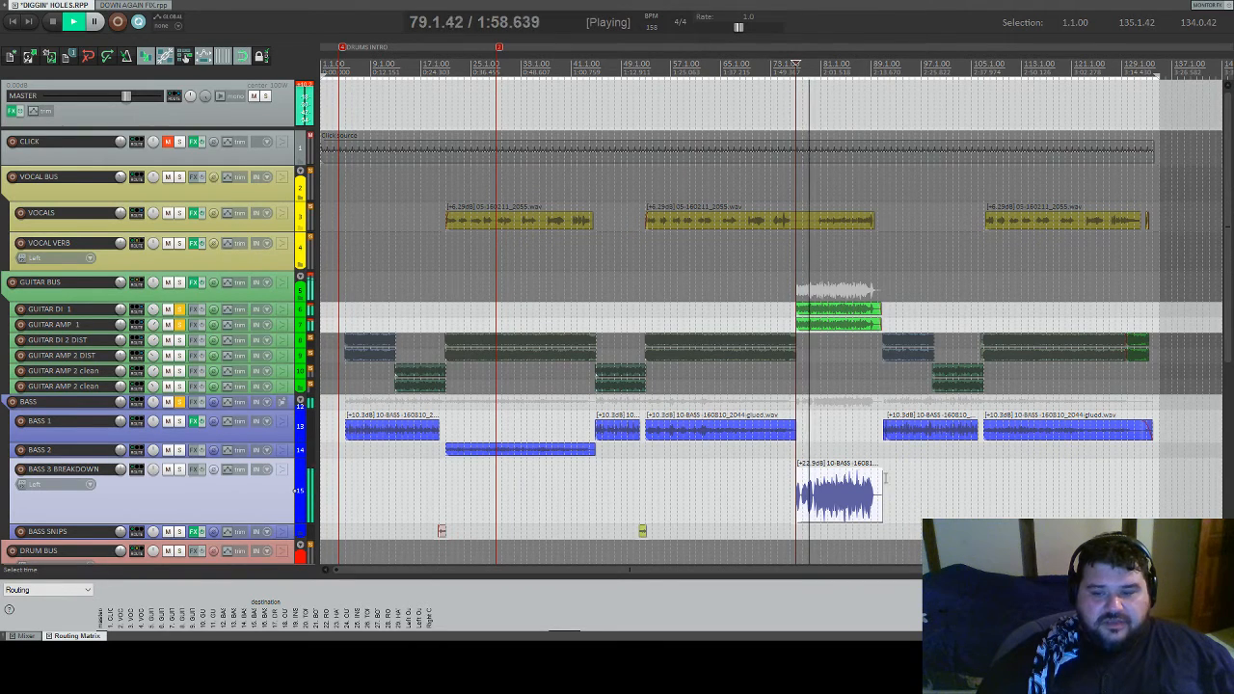
pyautogui.scroll(3, 856, 492)
pyautogui.scroll(4, 901, 500)
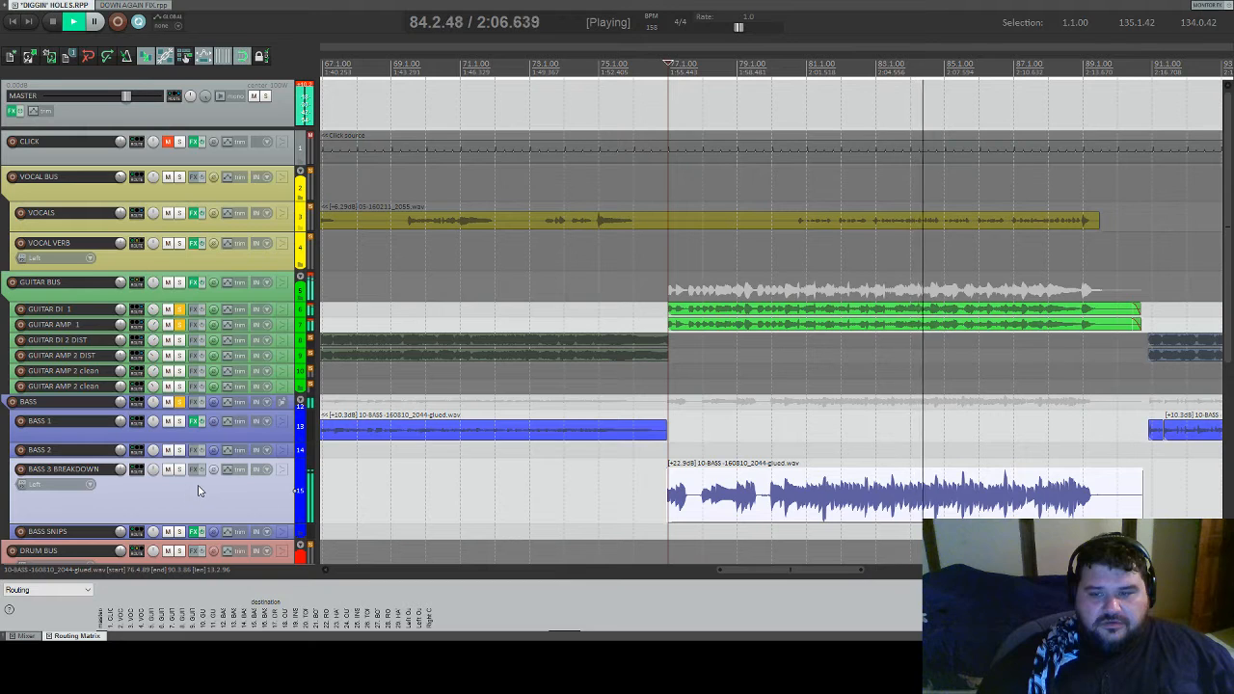
# - Stop playback and undo the normalization of the BASS 3 BREAKDOWN item
pyautogui.press('space')
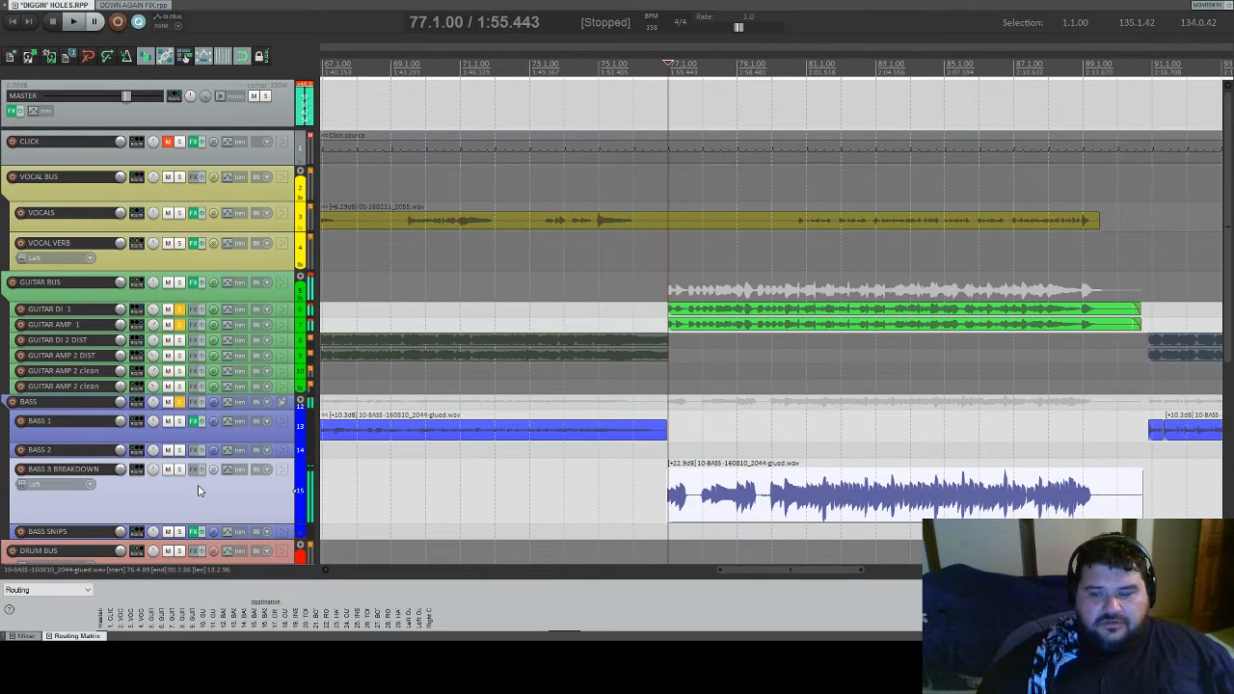
pyautogui.click(182, 401)
pyautogui.hotkey('ctrl', 'z')
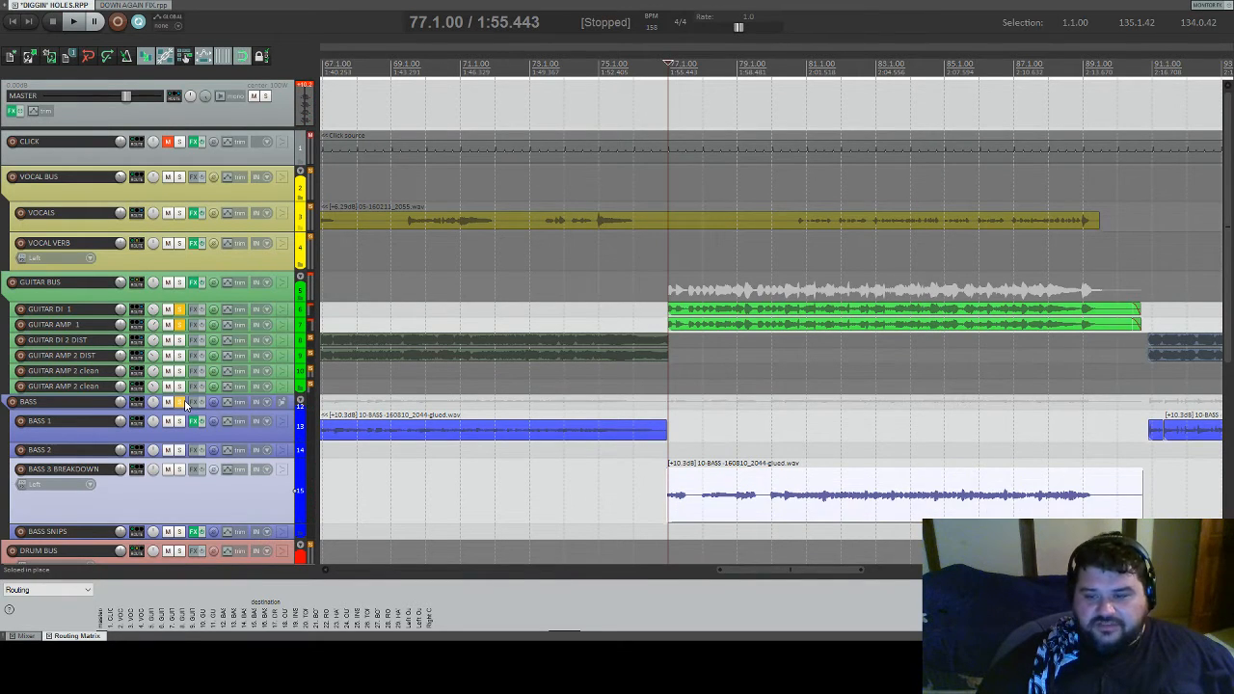
# - Clear the solo on the BASS, GUITAR AMP 1 and GUITAR DI 1 tracks and show the whole song arrangement
pyautogui.click(181, 403)
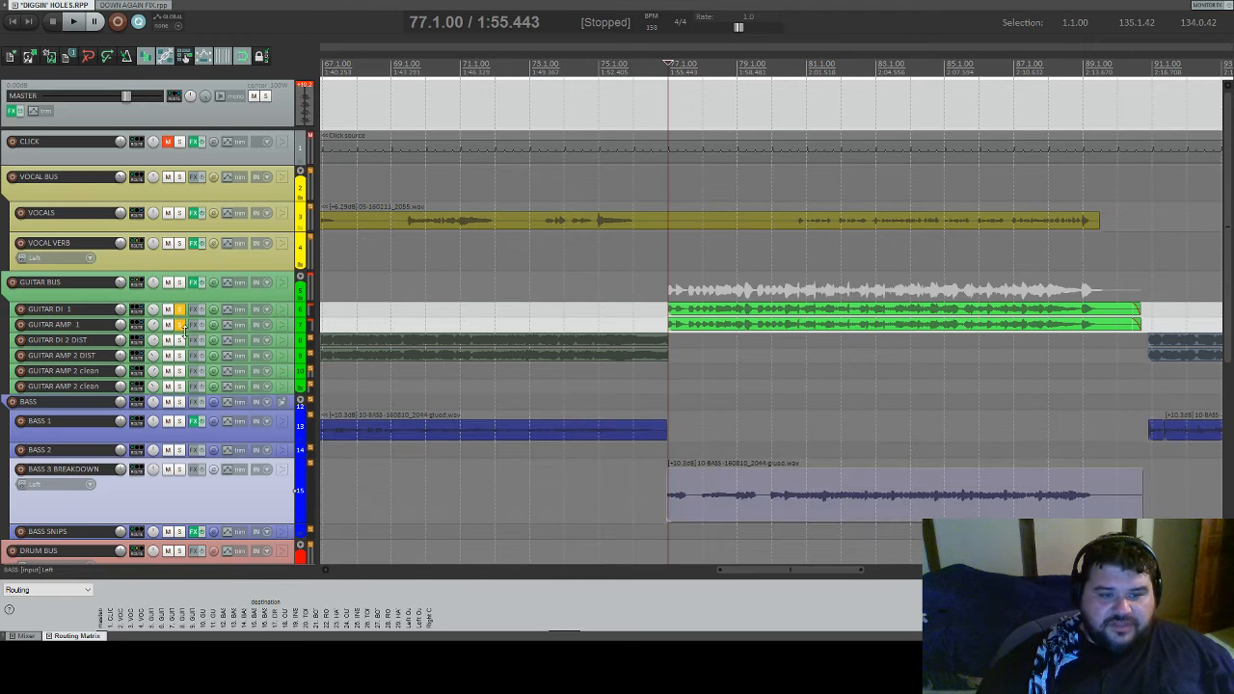
pyautogui.click(181, 326)
pyautogui.click(180, 311)
pyautogui.scroll(-5, 451, 359)
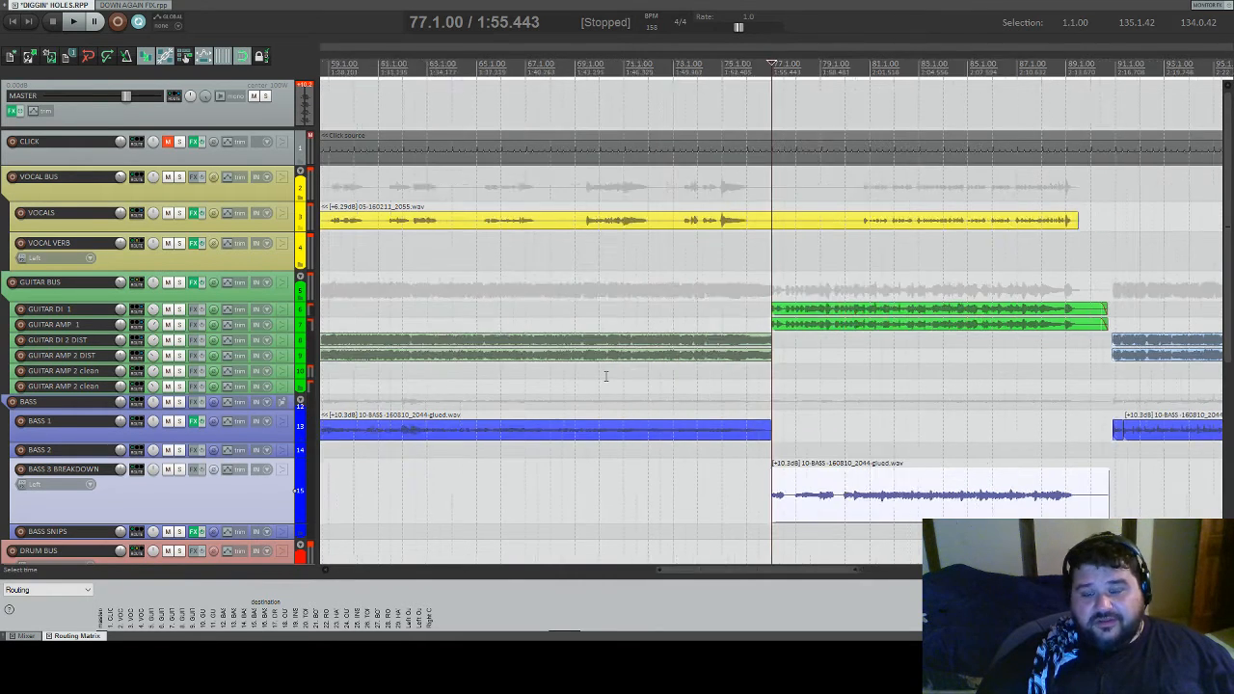
pyautogui.scroll(-2, 606, 376)
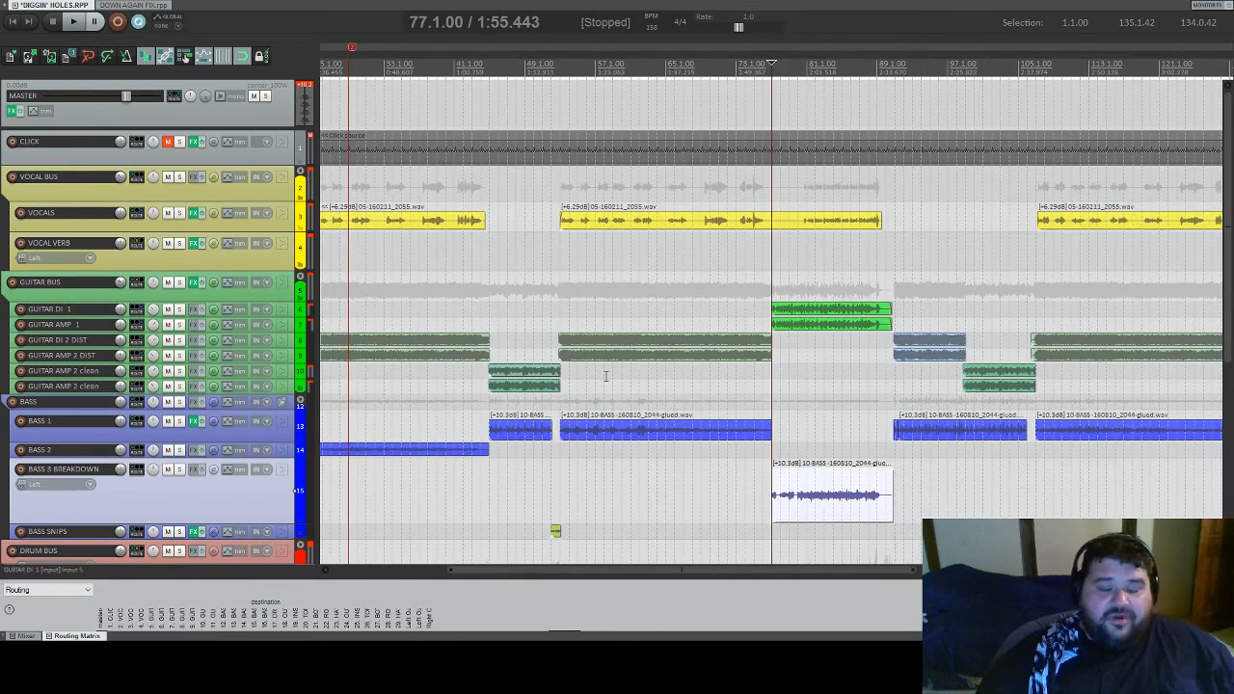
pyautogui.scroll(-2, 605, 376)
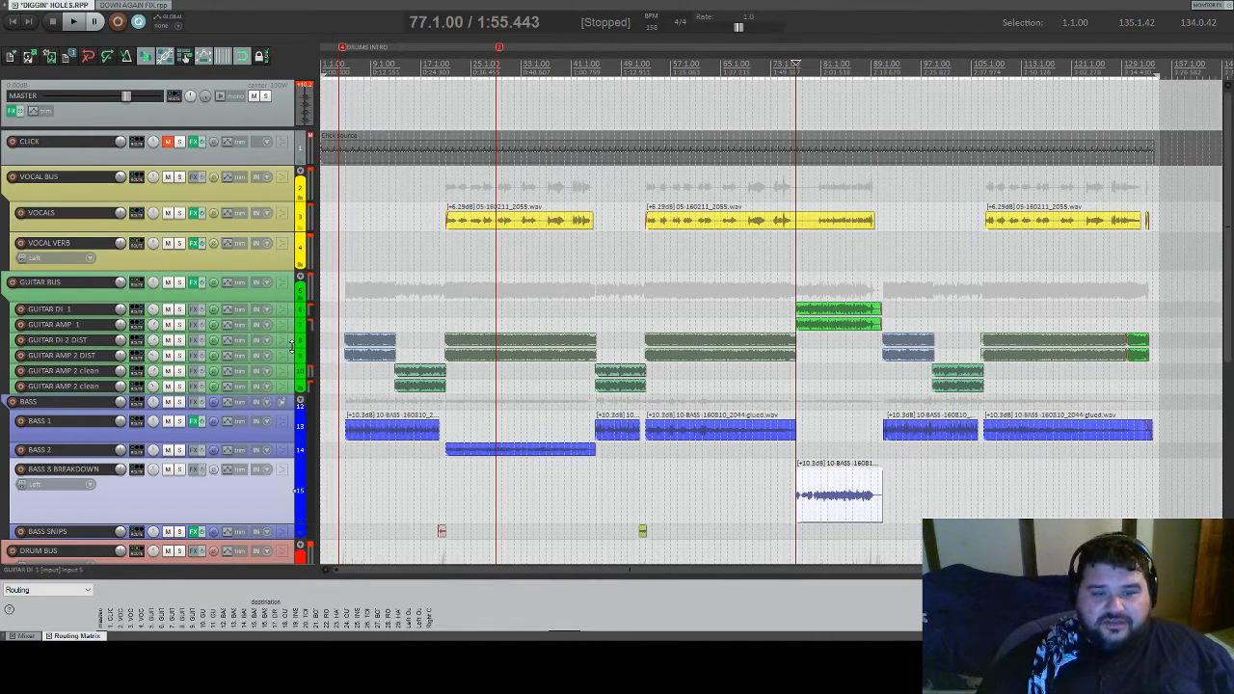
# - Reduce the heights of the CLICK, VOCAL BUS, VOCALS and VOCAL VERB tracks so they take up less vertical space
pyautogui.moveTo(292, 349)
pyautogui.mouseDown()
pyautogui.moveTo(287, 525)
pyautogui.moveTo(301, 327)
pyautogui.mouseUp()
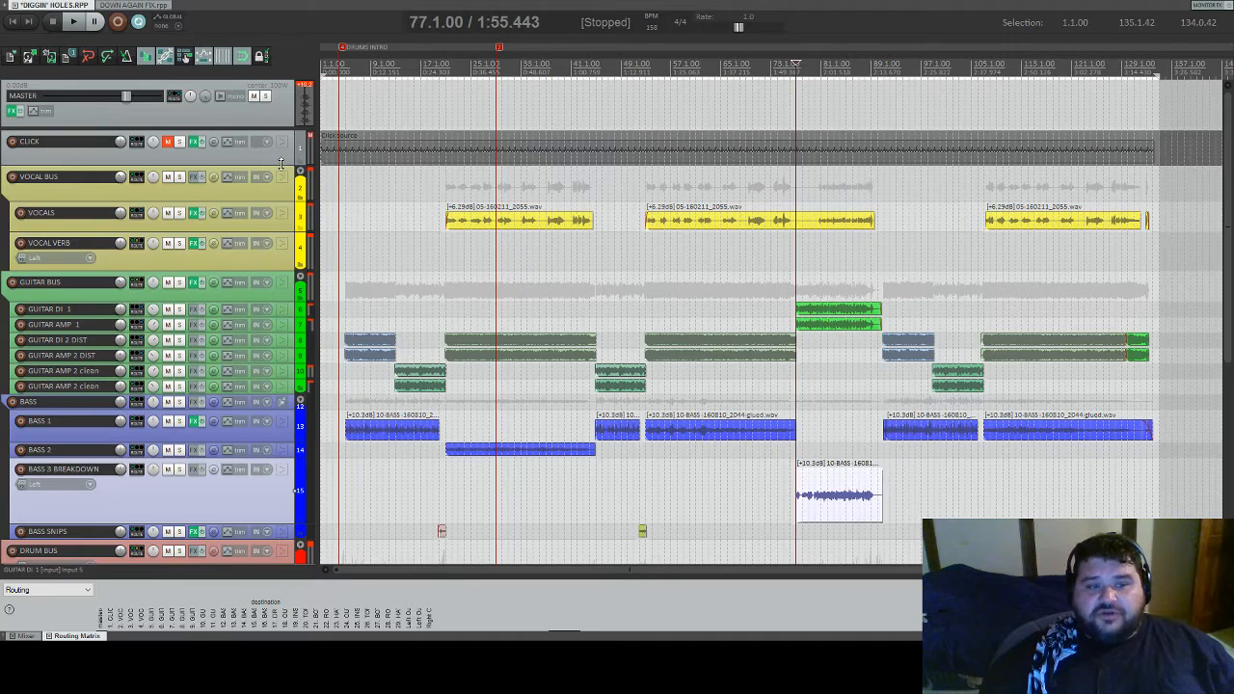
pyautogui.moveTo(280, 164); pyautogui.dragTo(280, 160)
pyautogui.moveTo(275, 264); pyautogui.dragTo(283, 240)
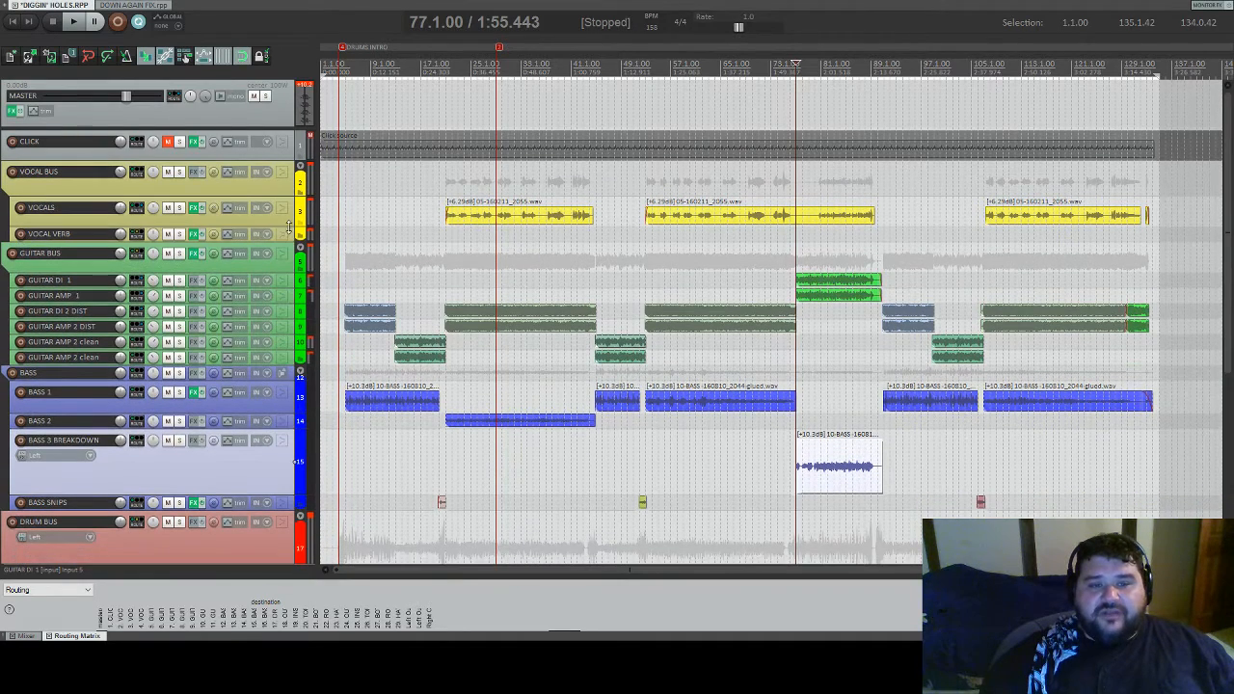
pyautogui.moveTo(293, 196)
pyautogui.mouseDown()
pyautogui.moveTo(292, 176)
pyautogui.moveTo(276, 191)
pyautogui.mouseUp()
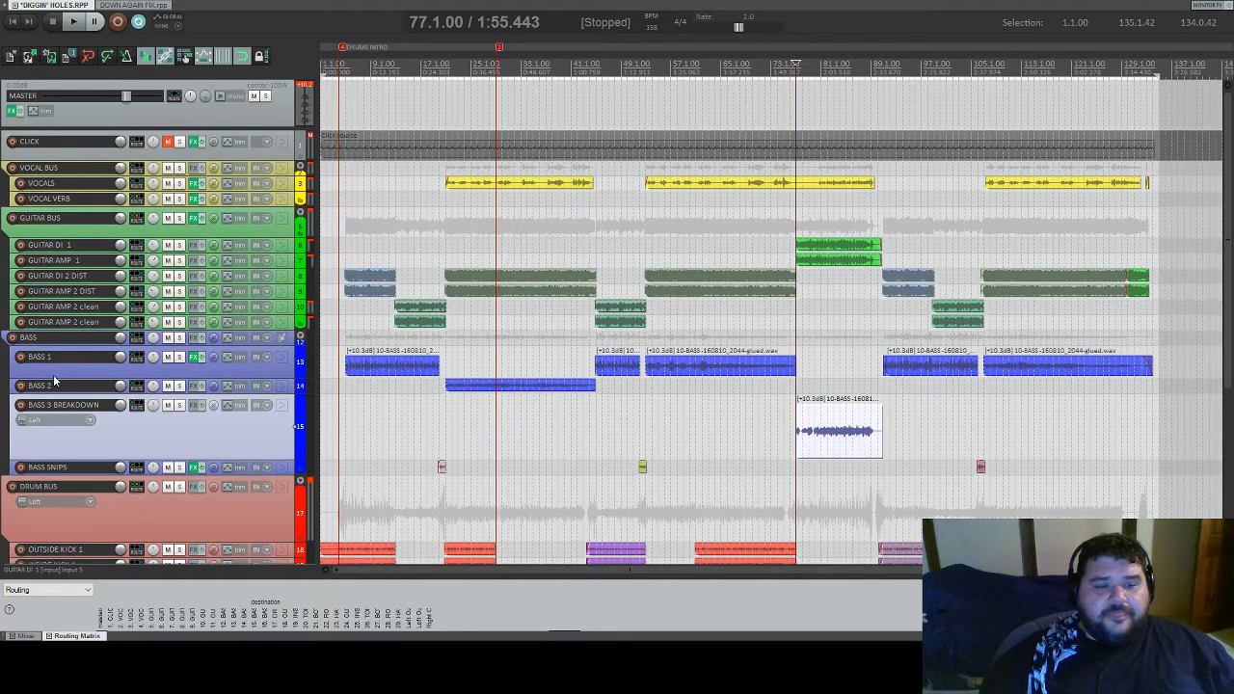
# - Shrink the BASS 1, BASS 3 BREAKDOWN, DRUM BUS, HATS/TOMS 1 and GUITAR BUS tracks to compact rows
pyautogui.moveTo(53, 376); pyautogui.dragTo(53, 359)
pyautogui.moveTo(46, 440); pyautogui.dragTo(47, 395)
pyautogui.scroll(-3, 42, 468)
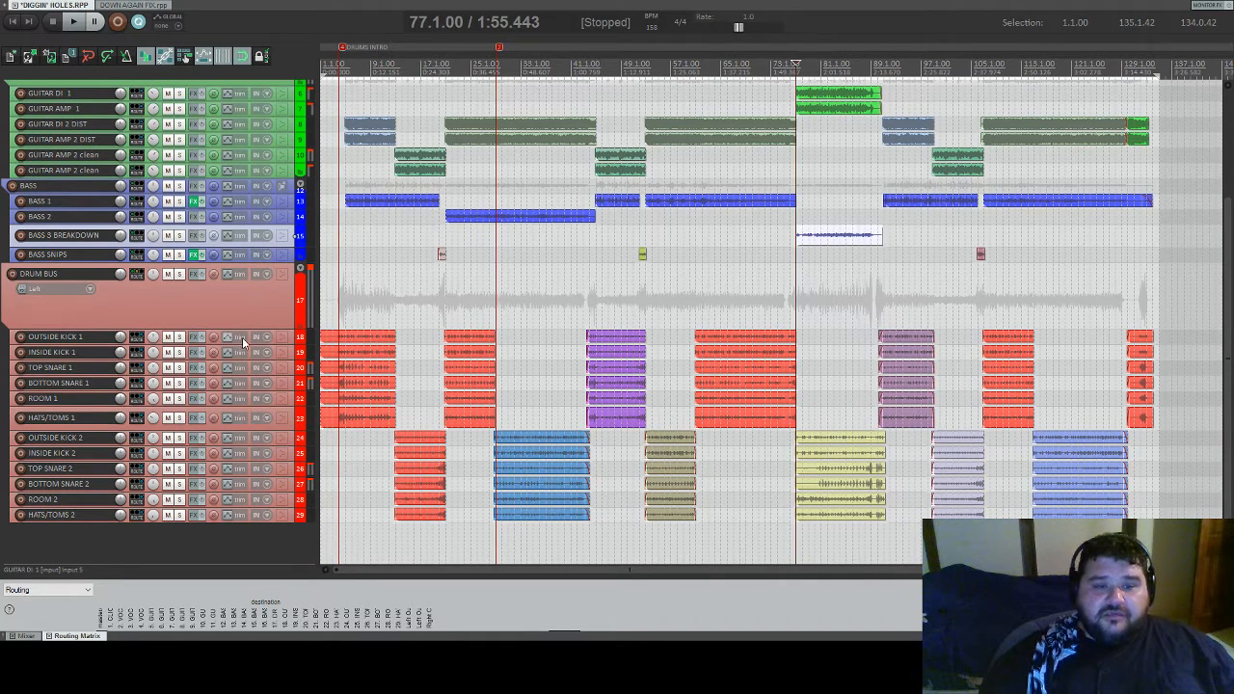
pyautogui.moveTo(248, 329); pyautogui.dragTo(248, 321)
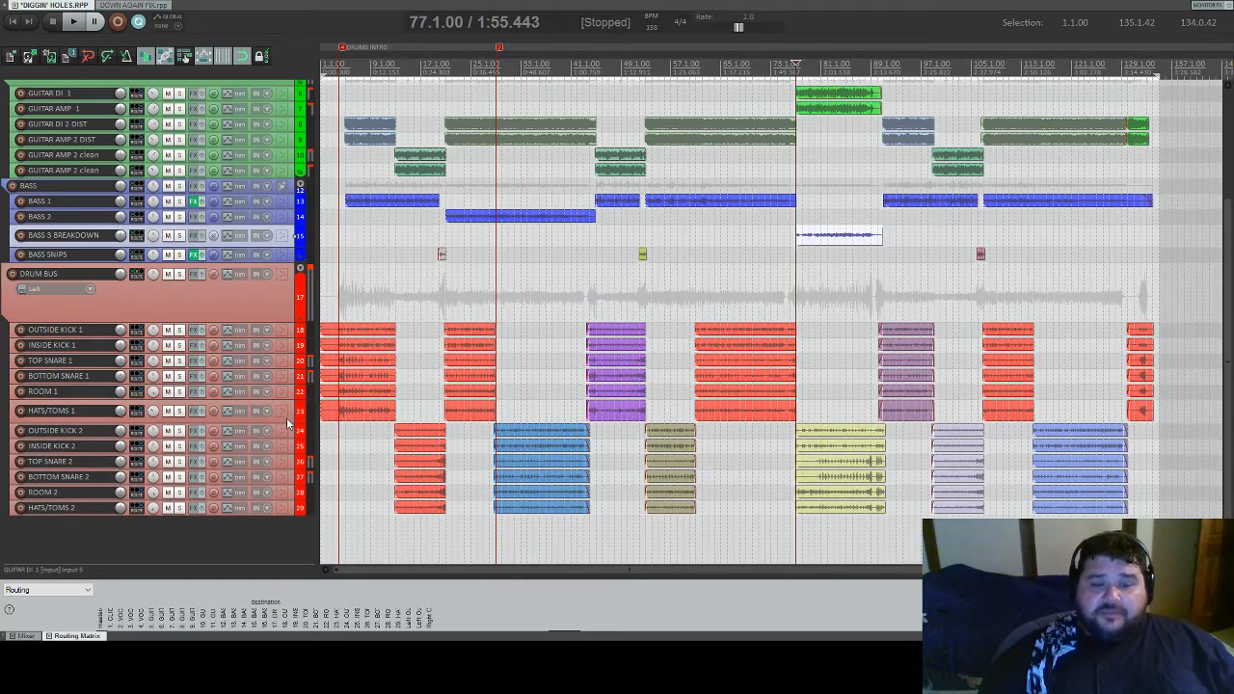
pyautogui.moveTo(286, 421); pyautogui.dragTo(294, 403)
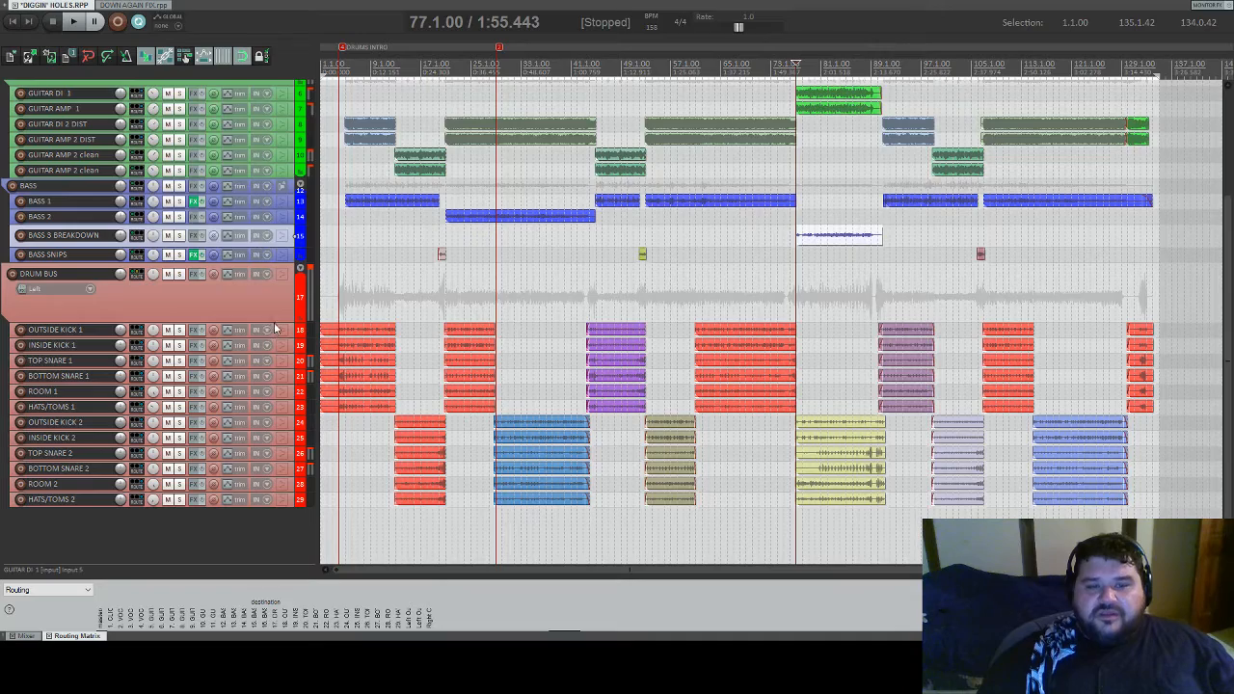
pyautogui.moveTo(273, 316); pyautogui.dragTo(272, 287)
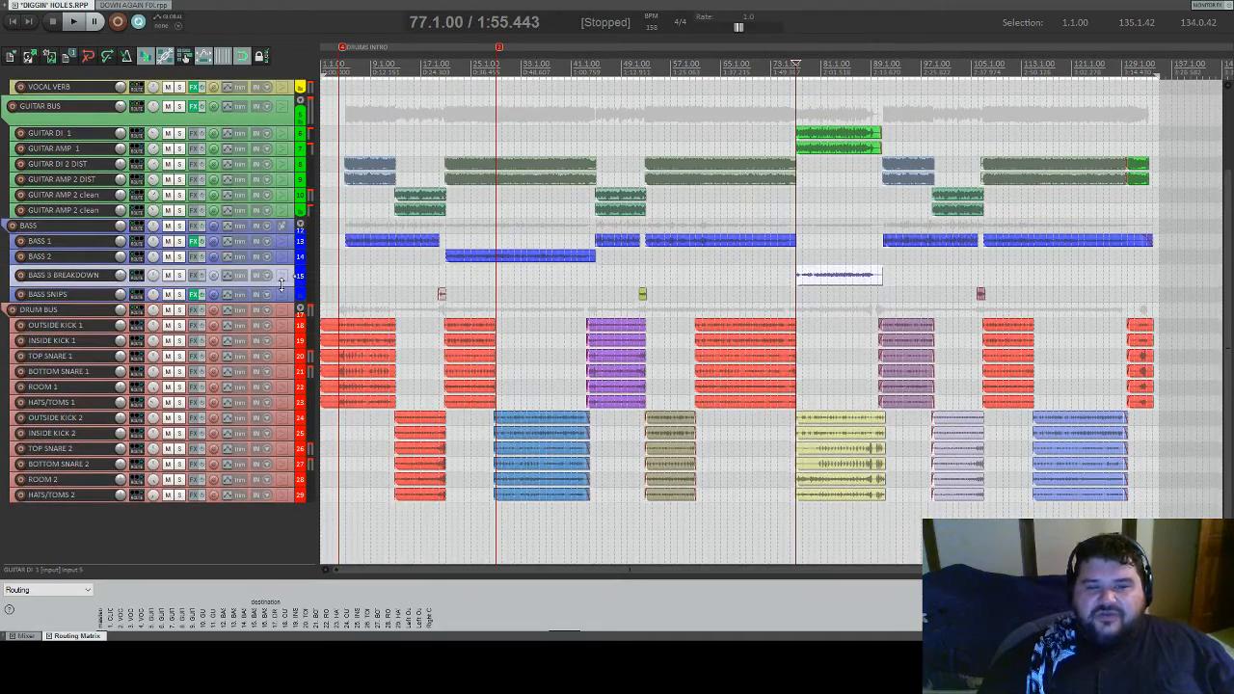
pyautogui.scroll(3, 279, 164)
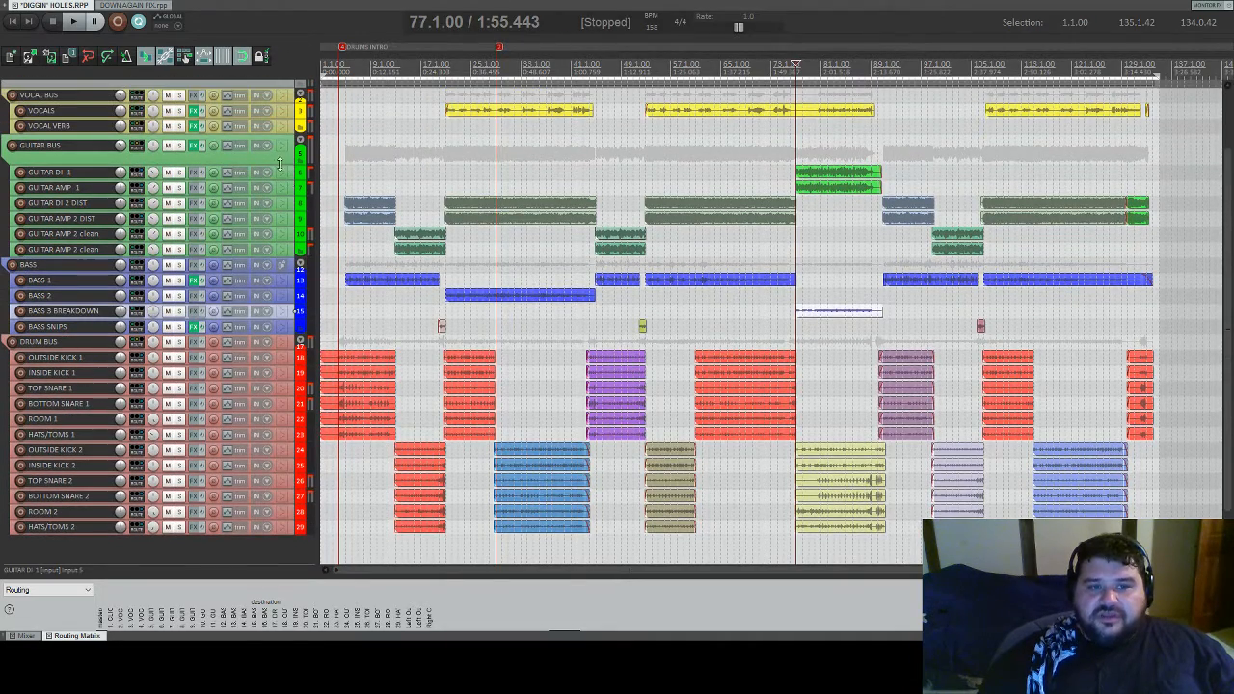
pyautogui.scroll(3, 275, 164)
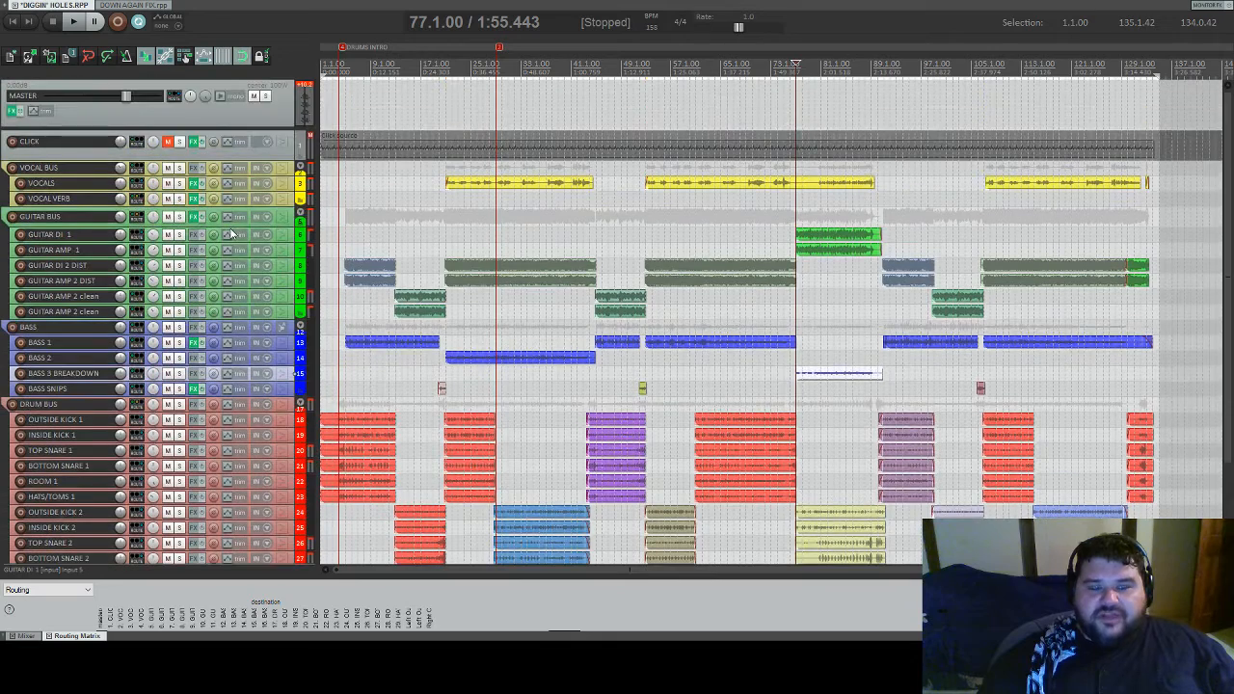